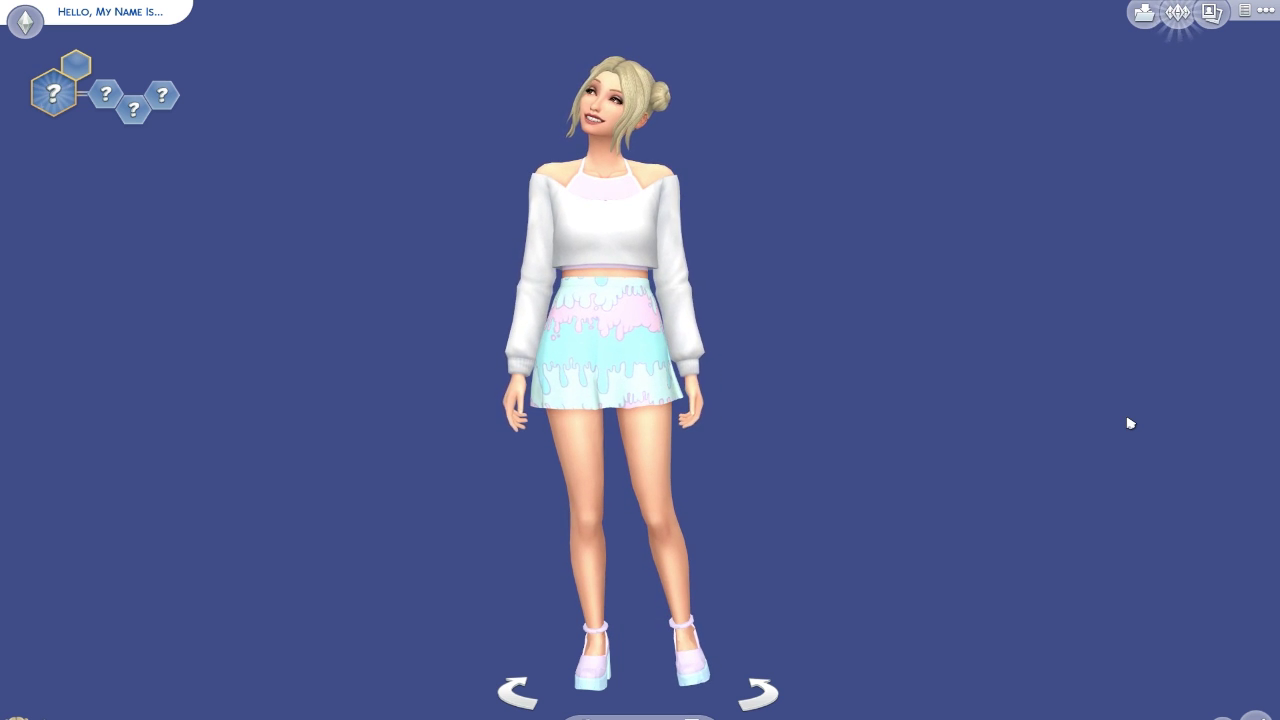
Look through the three split-dye hair posts on the Bellassims Tumblr in the browser and return to the game.
key(super)
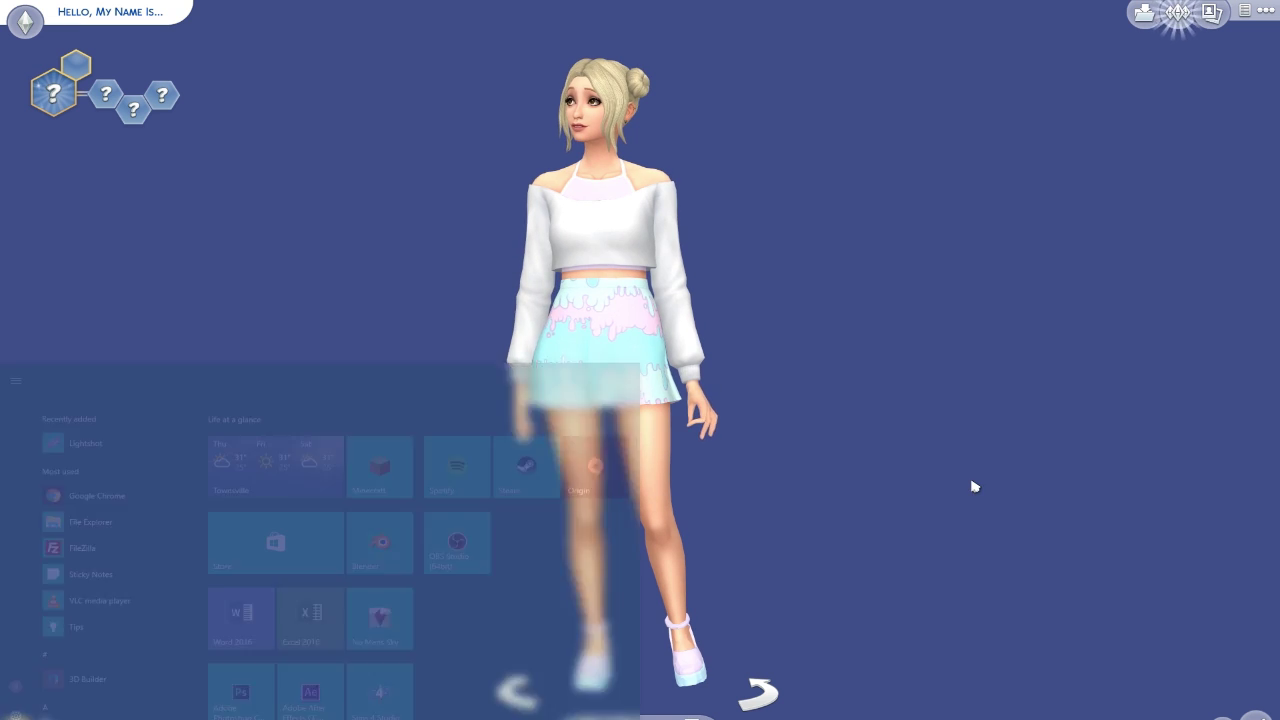
click(330, 718)
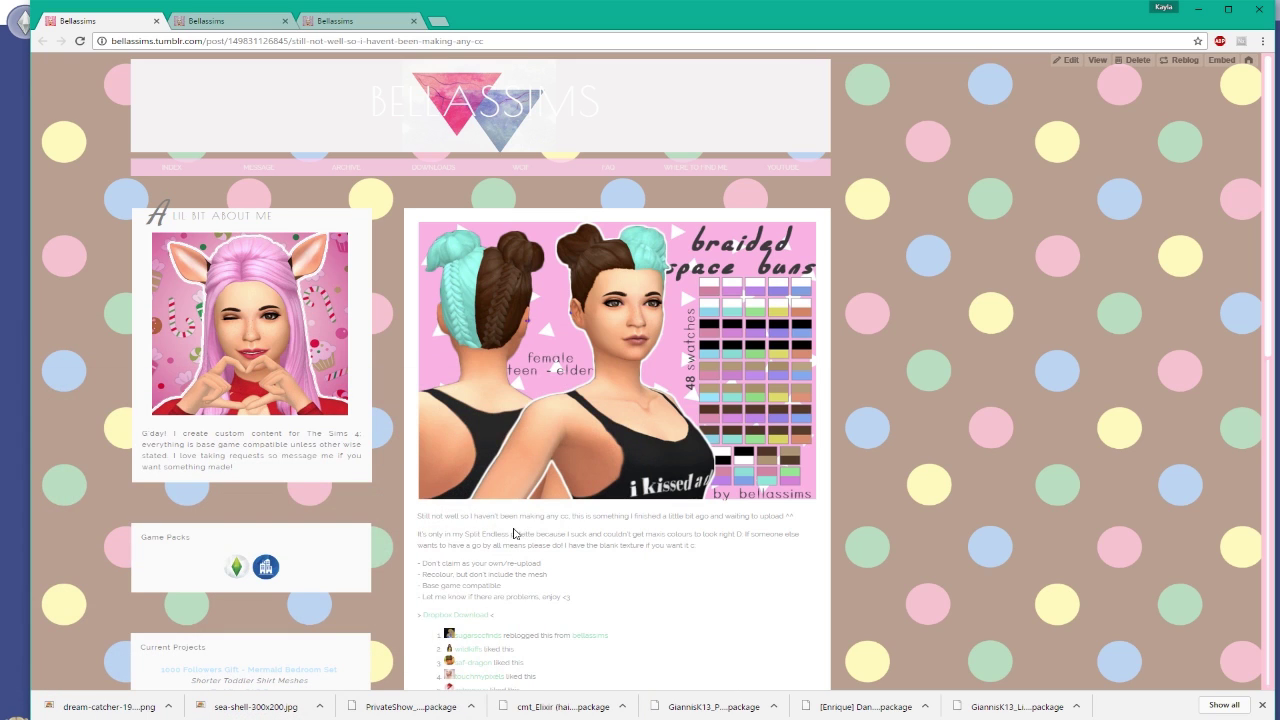
key(ctrl+Tab)
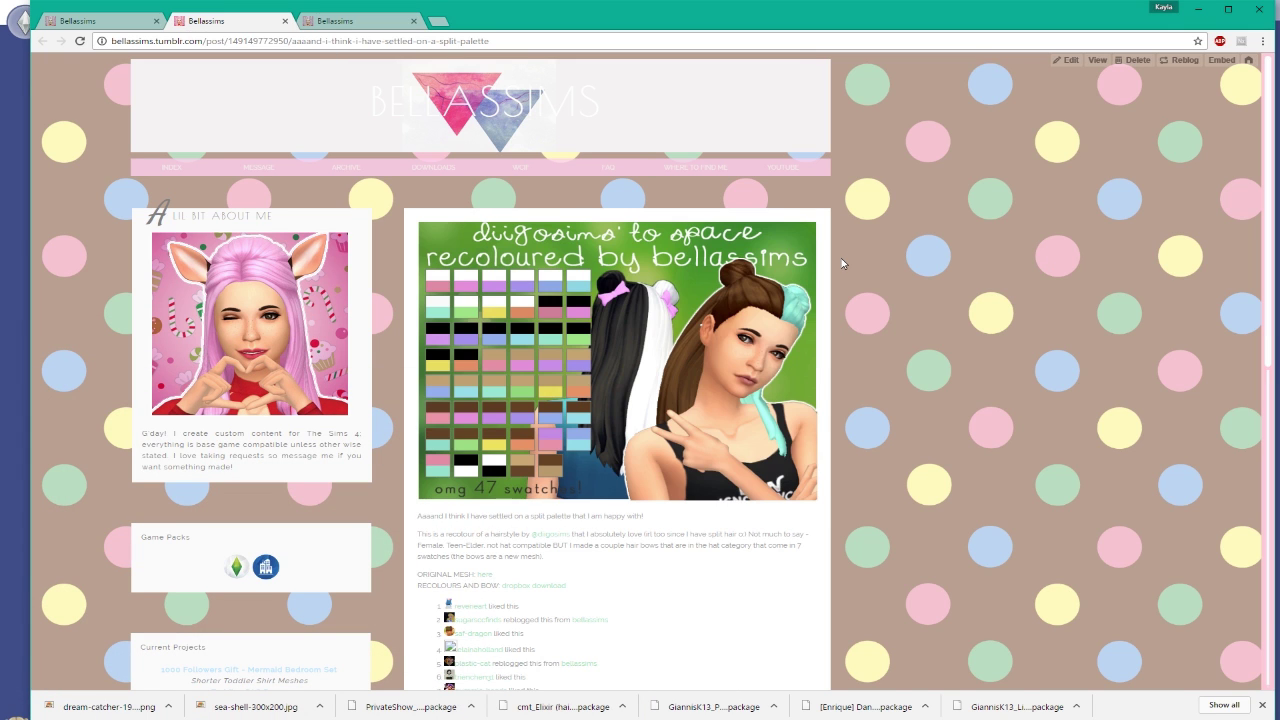
click(362, 22)
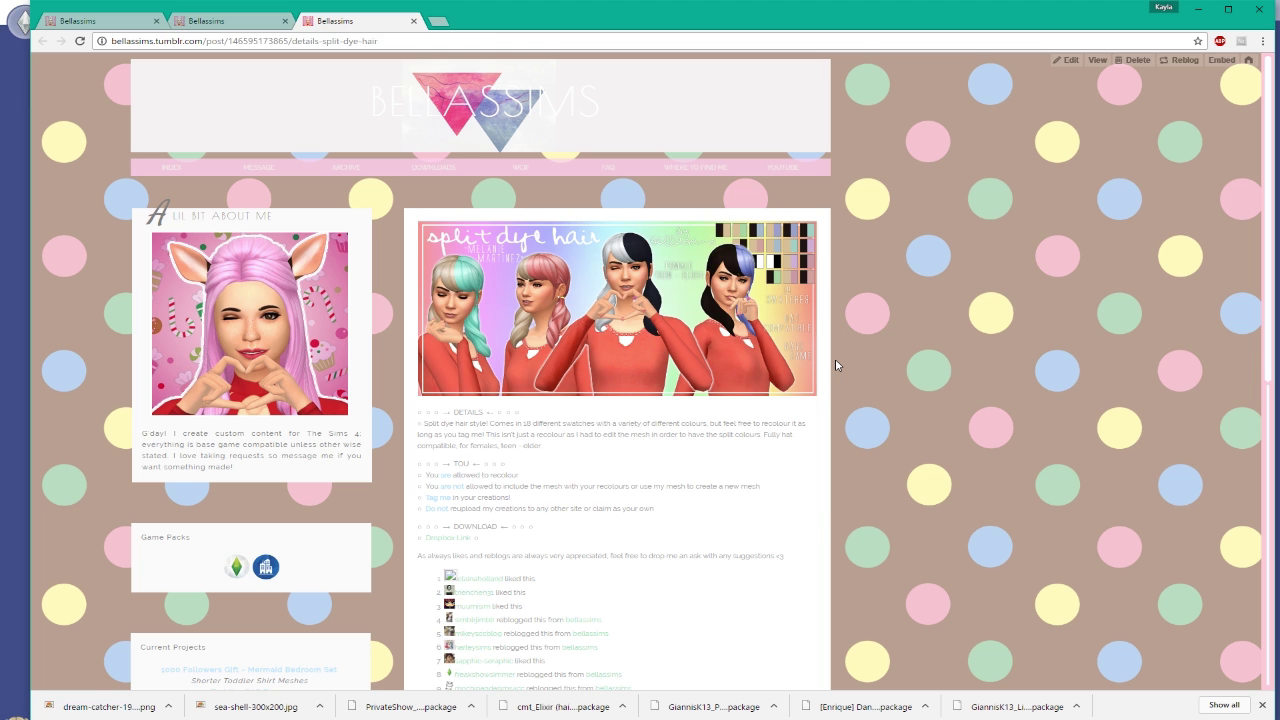
key(alt+Tab)
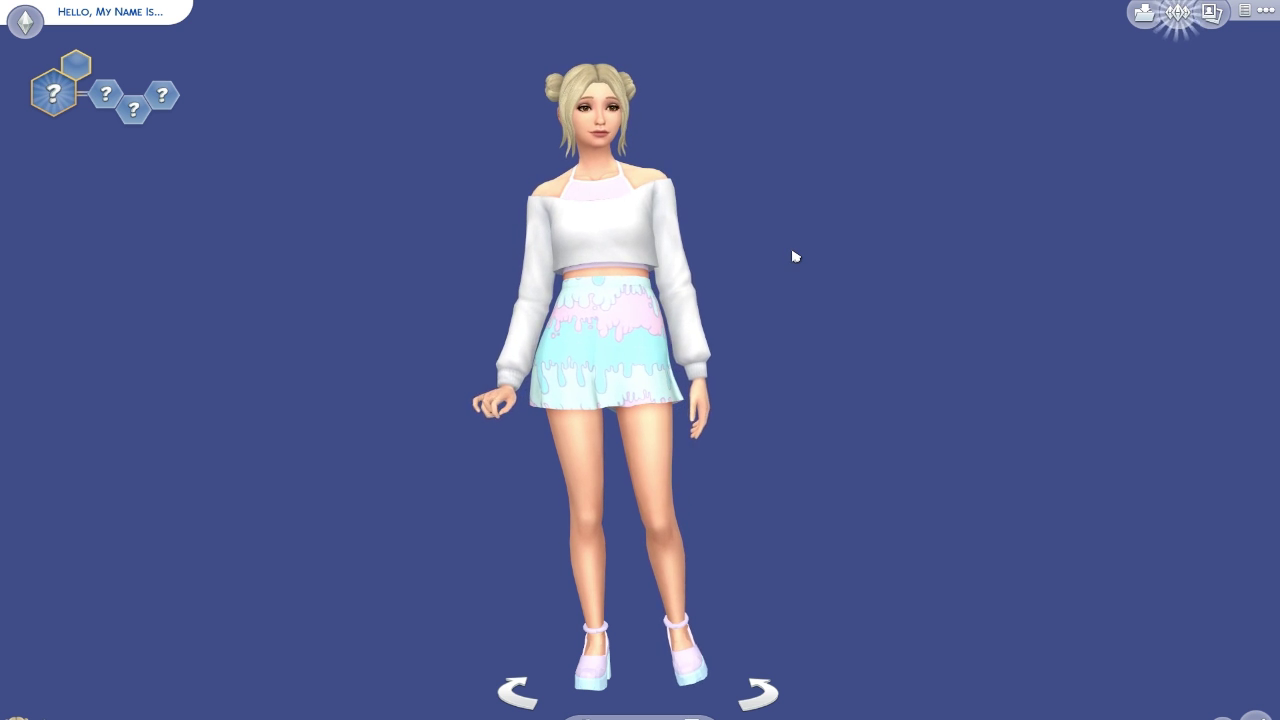
scroll(795, 257, up, 2)
drag(922, 207, 923, 206)
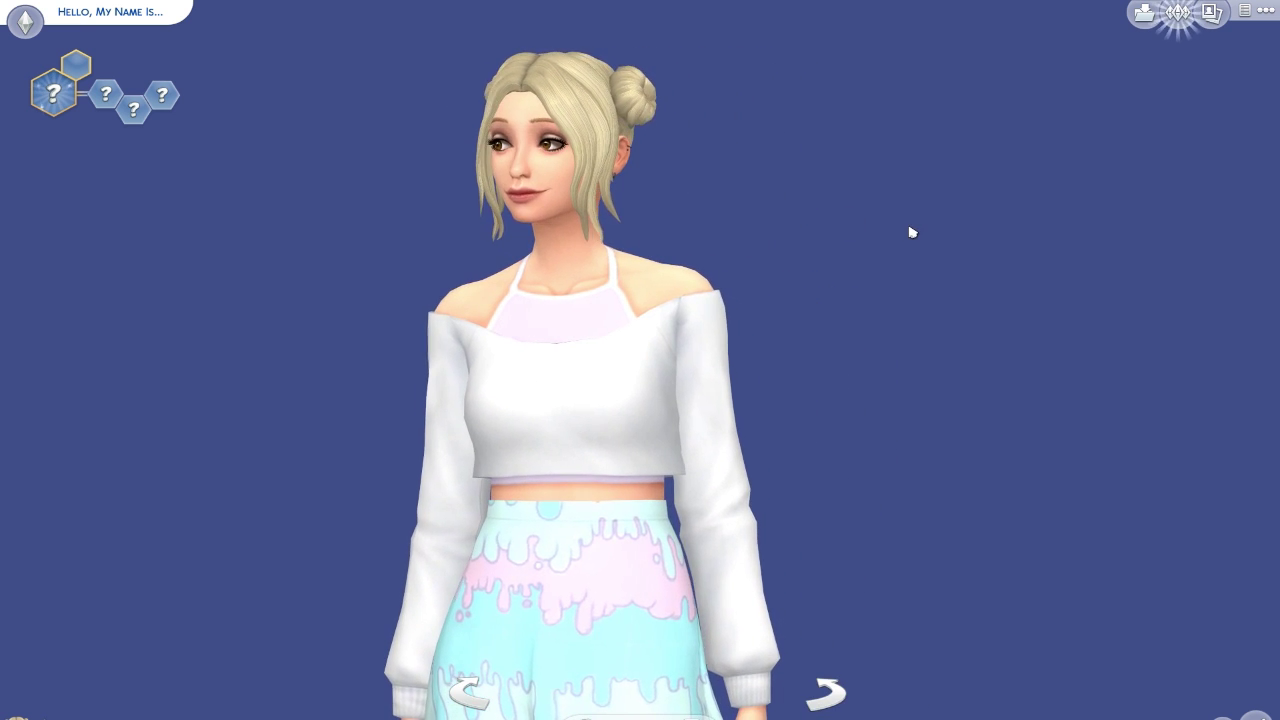
scroll(910, 229, down, 2)
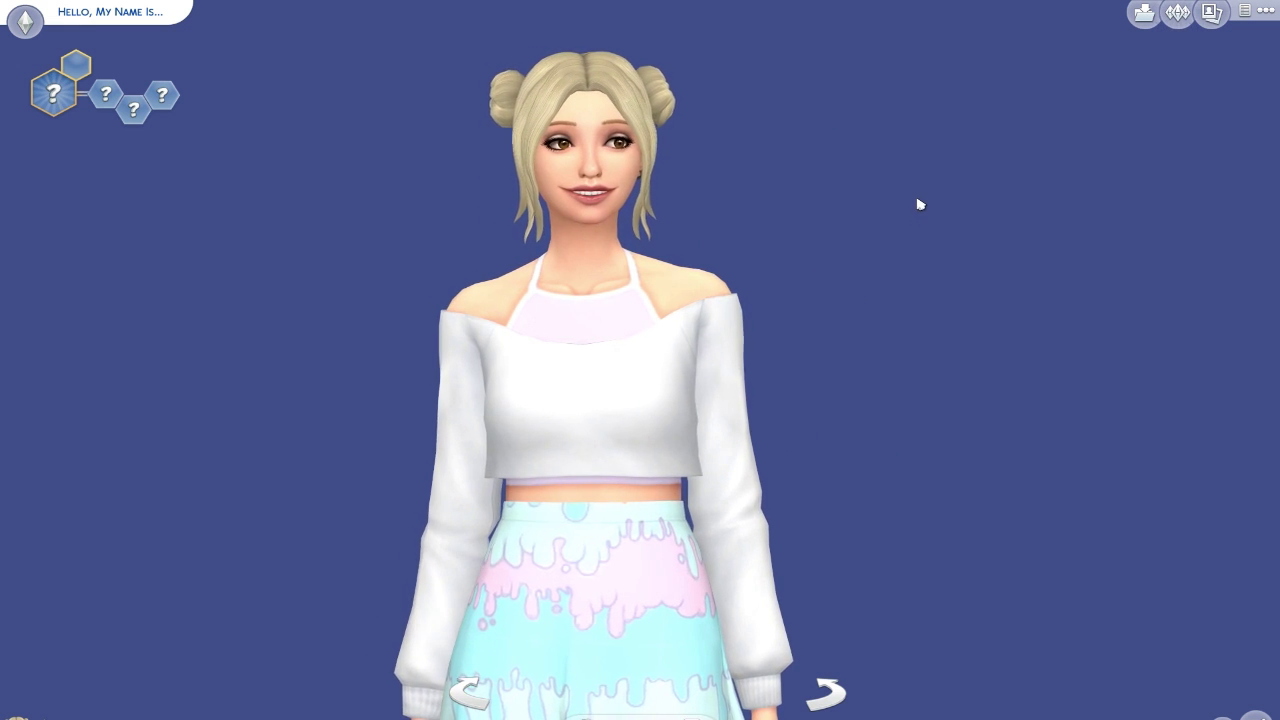
scroll(895, 208, down, 2)
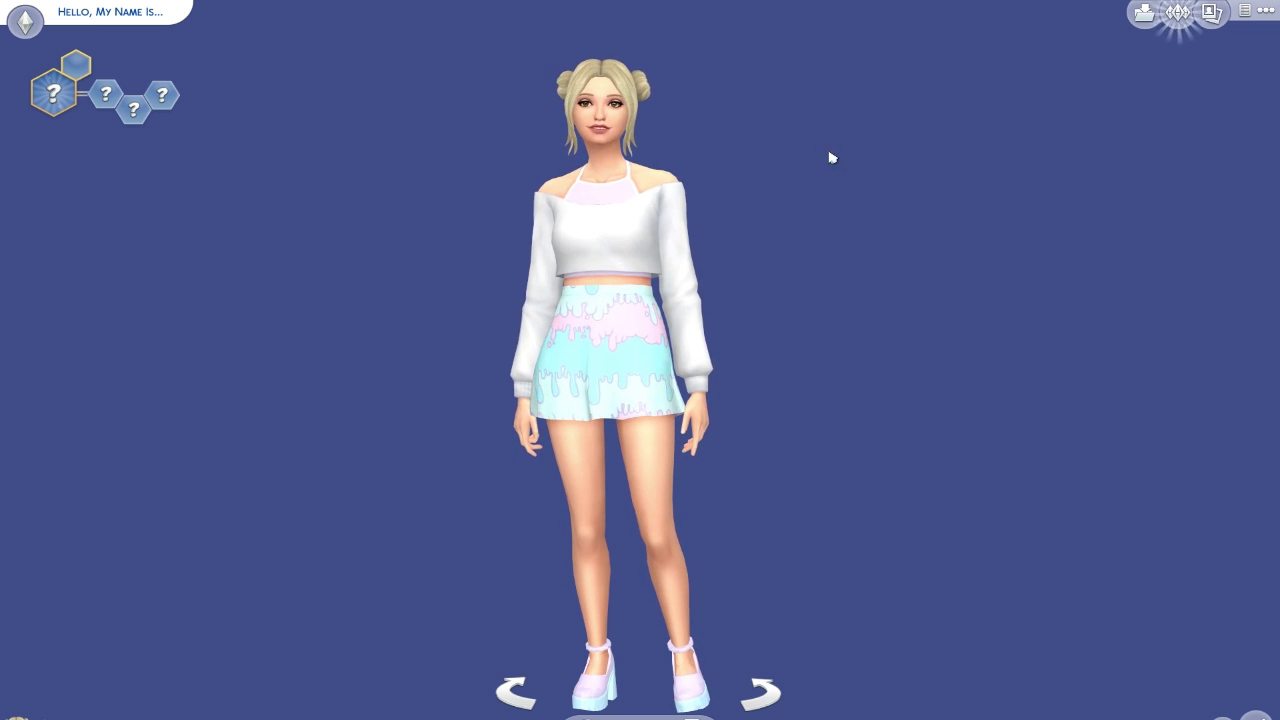
drag(831, 154, 889, 165)
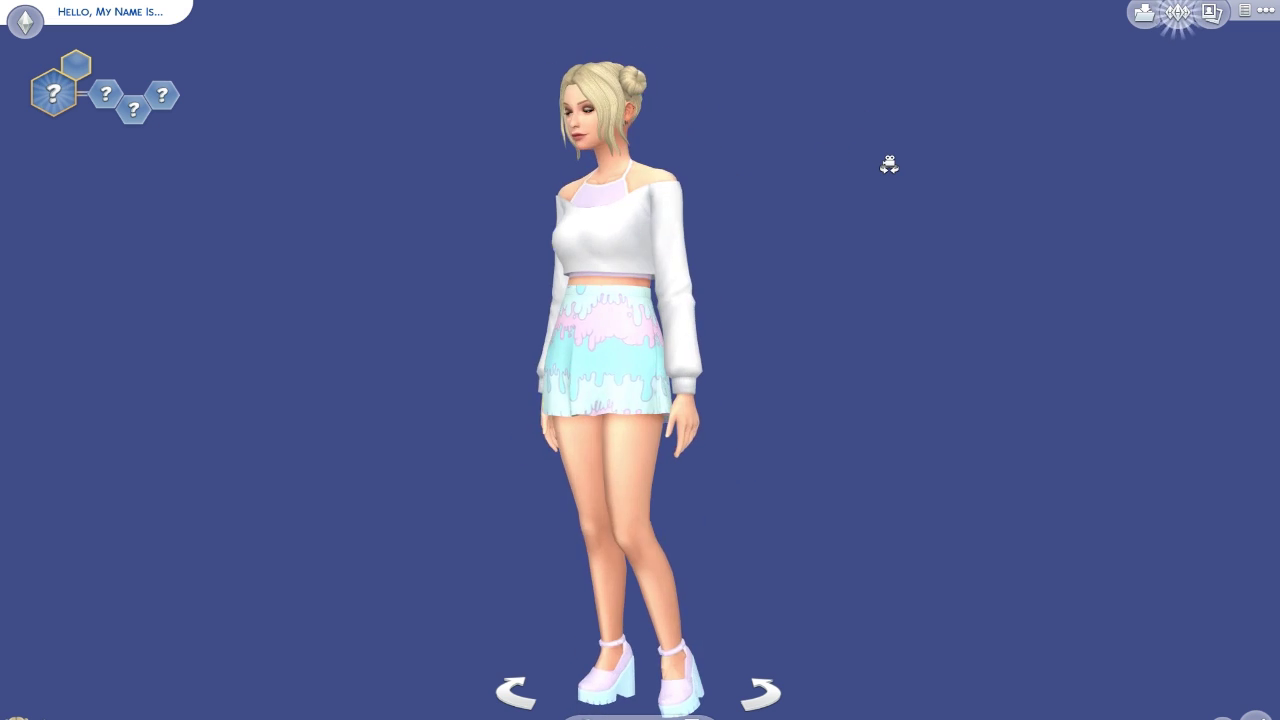
Exit The Sims 4 to the desktop.
click(1265, 10)
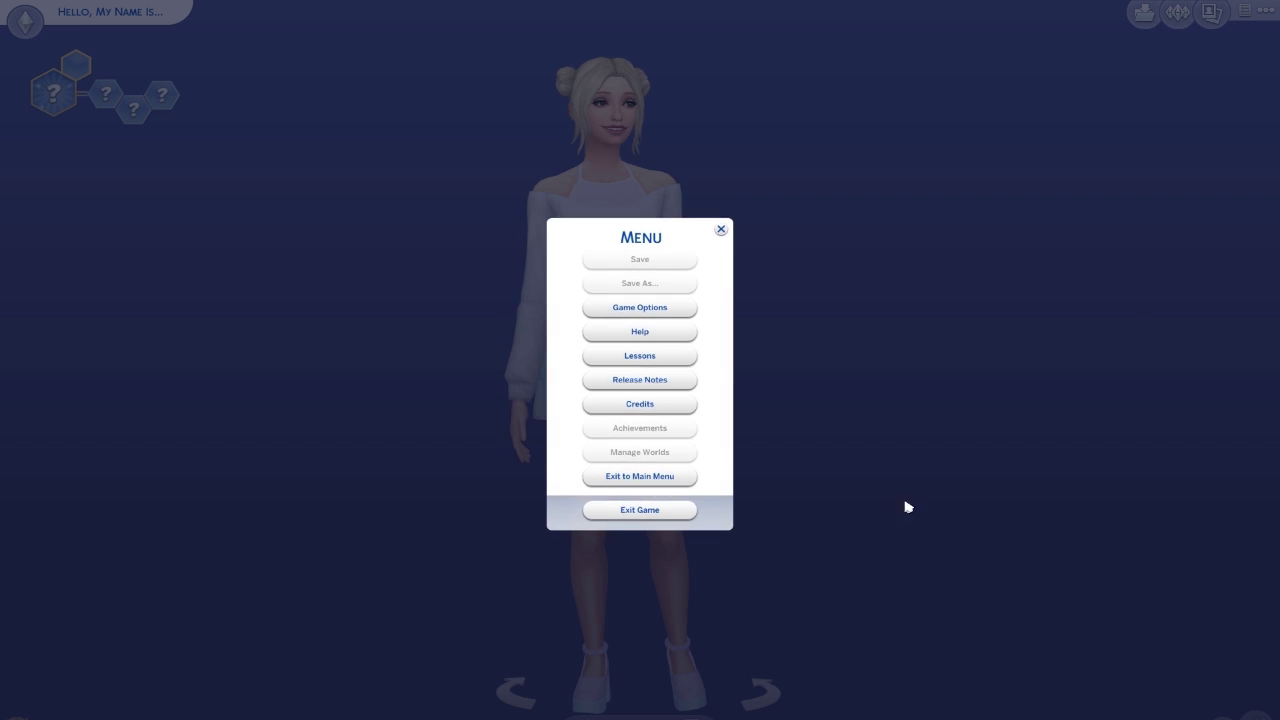
click(678, 508)
click(740, 430)
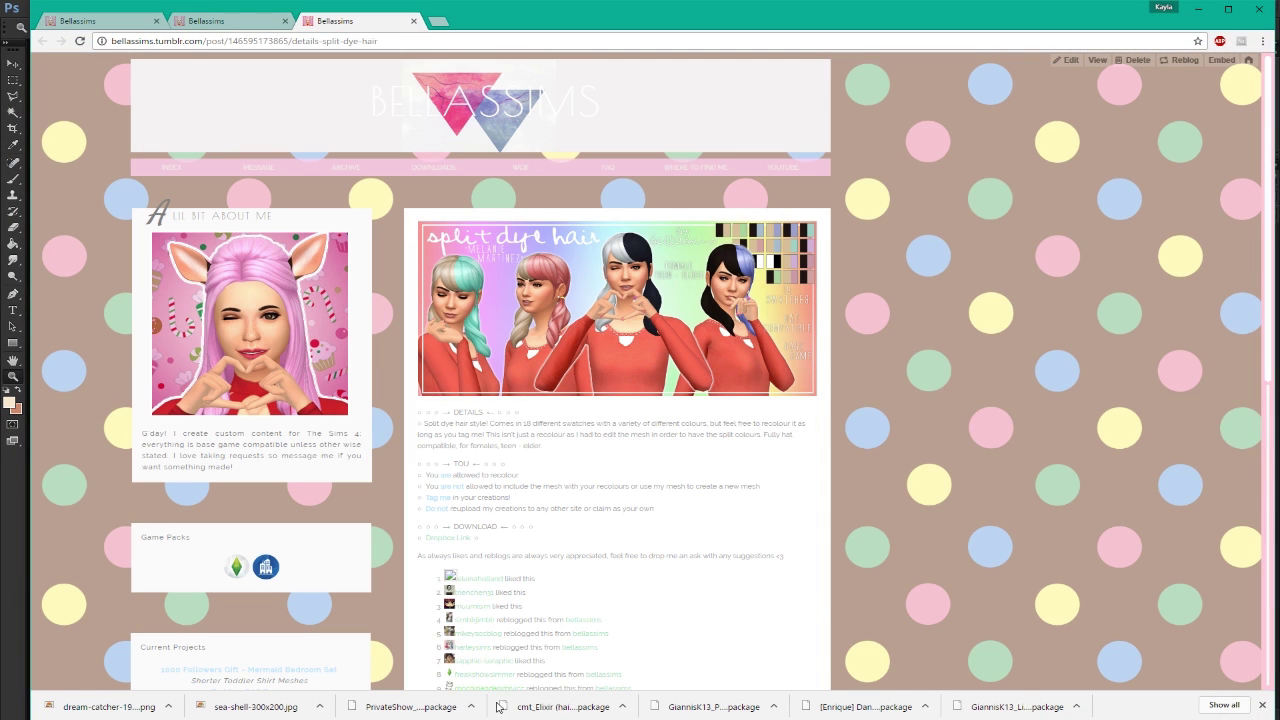
Switch to Photoshop to view the bellassims split endless swatch palette, and minimise it.
mouse_move(443, 718)
click(504, 690)
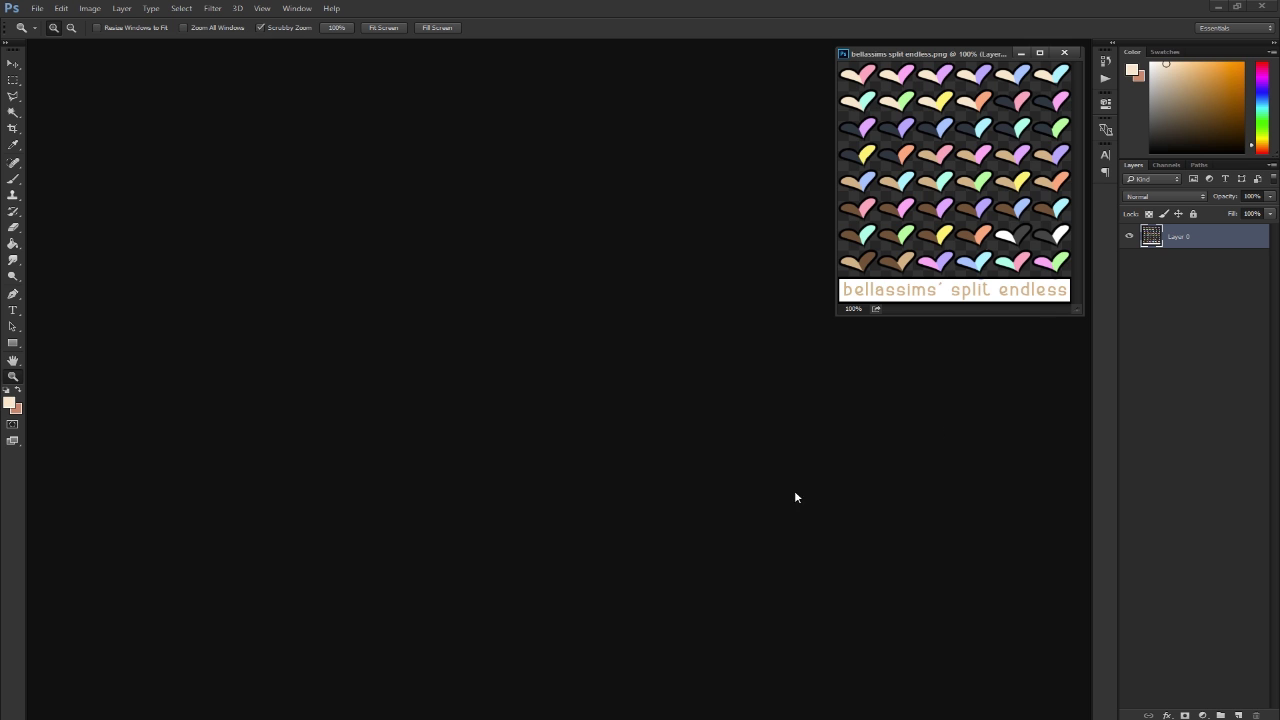
click(1218, 6)
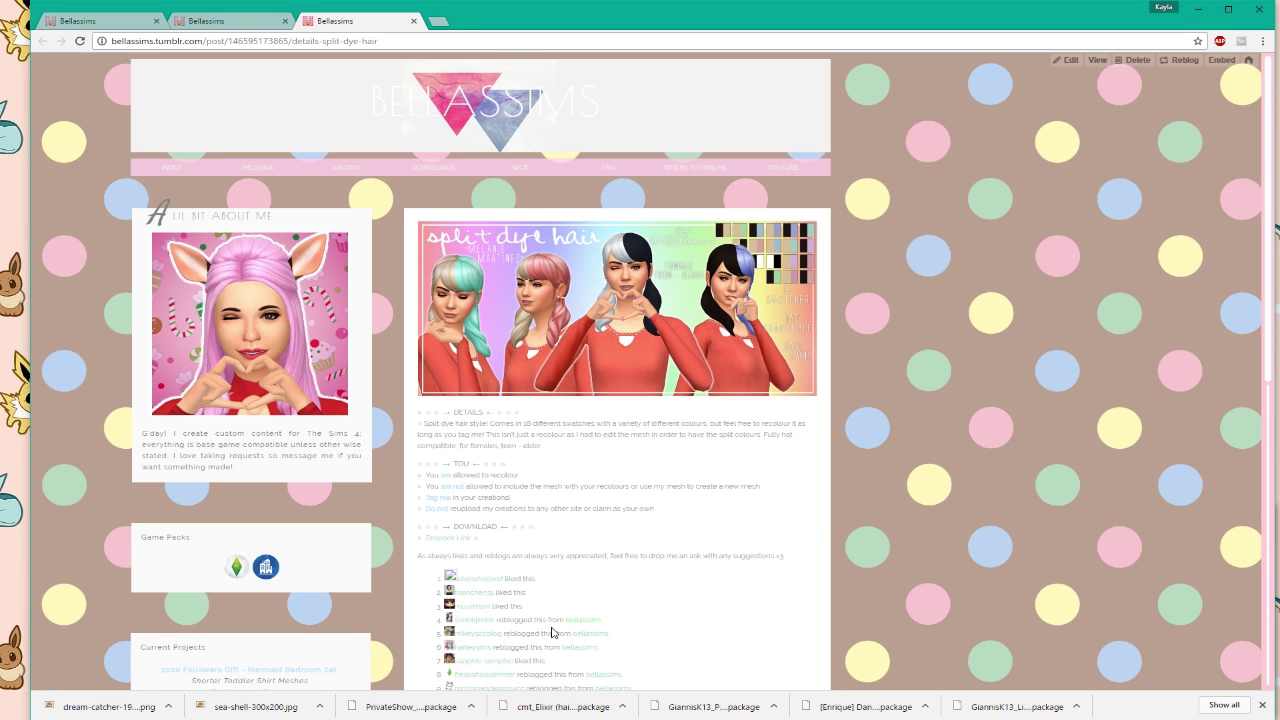
Minimise the browser, close the volume mixer and switch to Sims 4 Studio.
click(1197, 9)
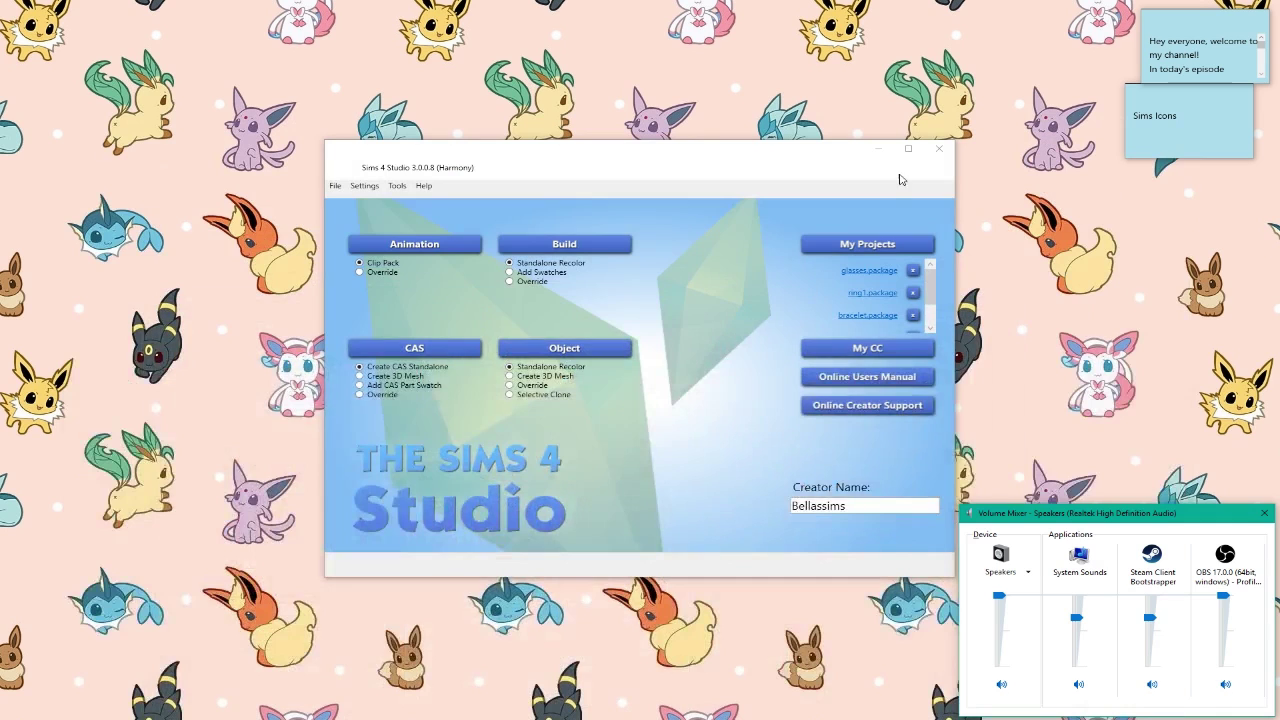
click(1263, 513)
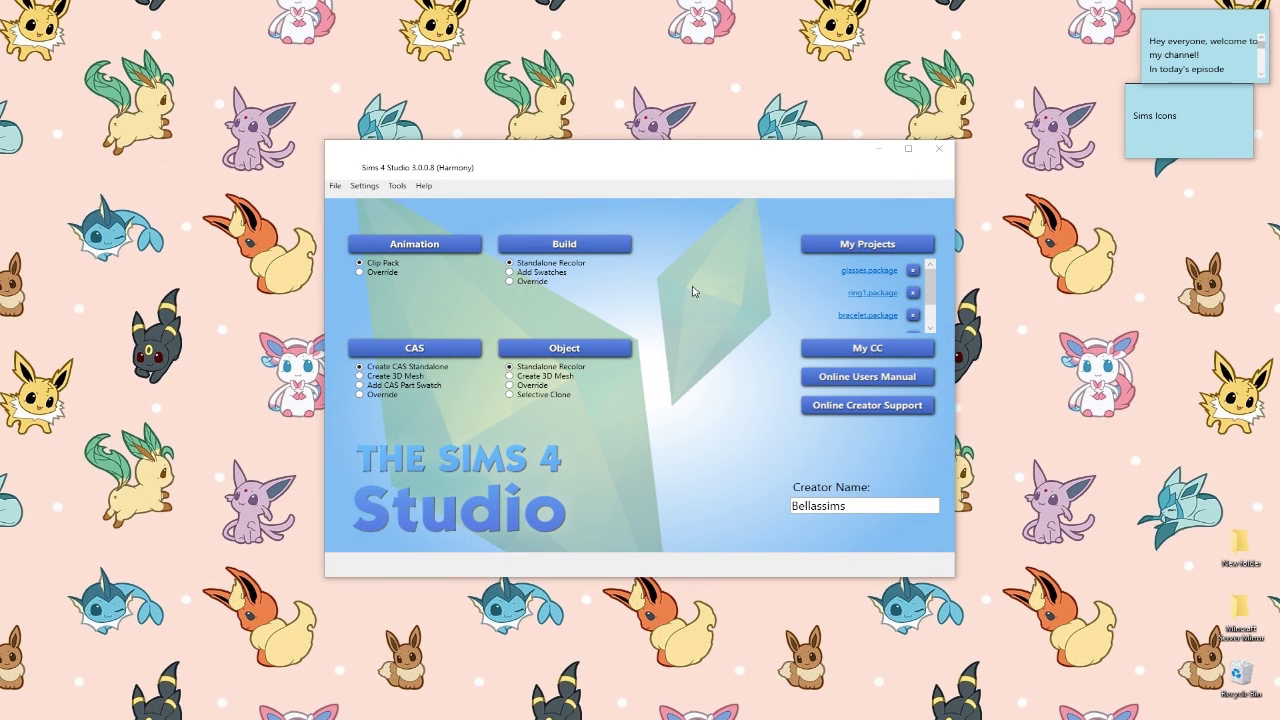
click(737, 318)
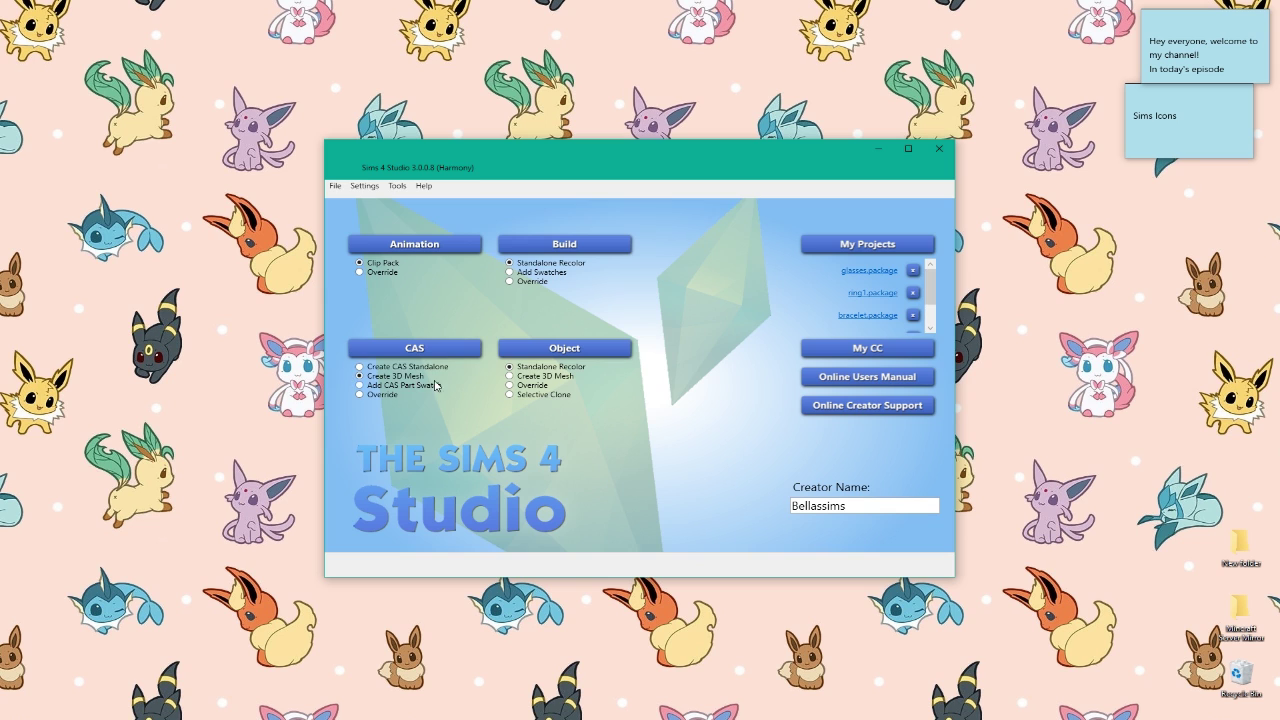
Create a CAS 3D mesh project from the custom Poppy hair, named Poppy Hair by PP - Split Dye by Bellassims.
click(447, 350)
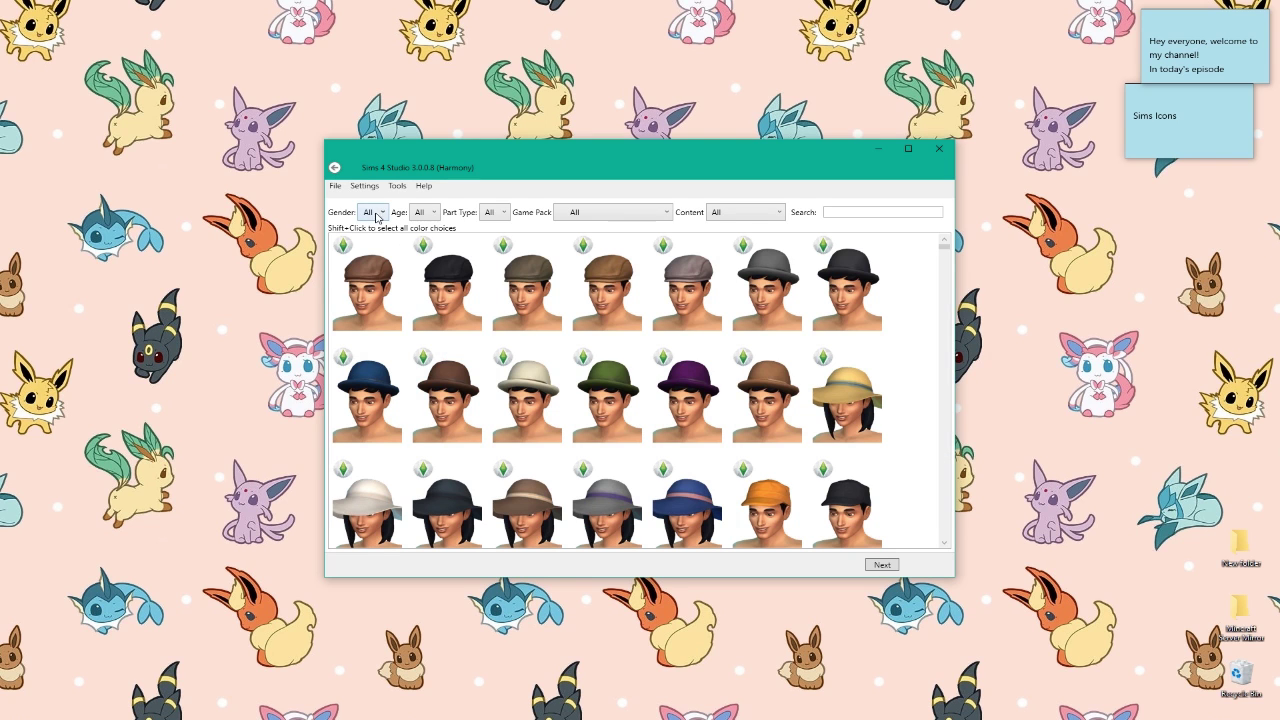
click(606, 213)
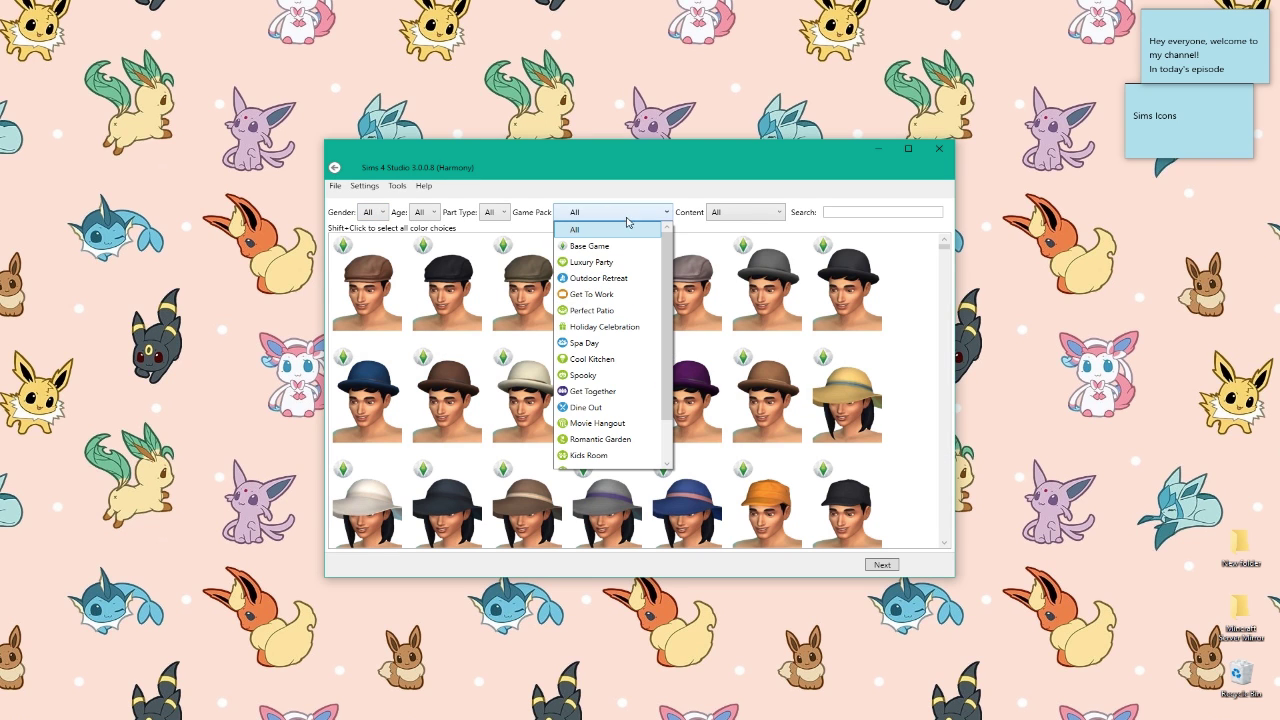
click(723, 213)
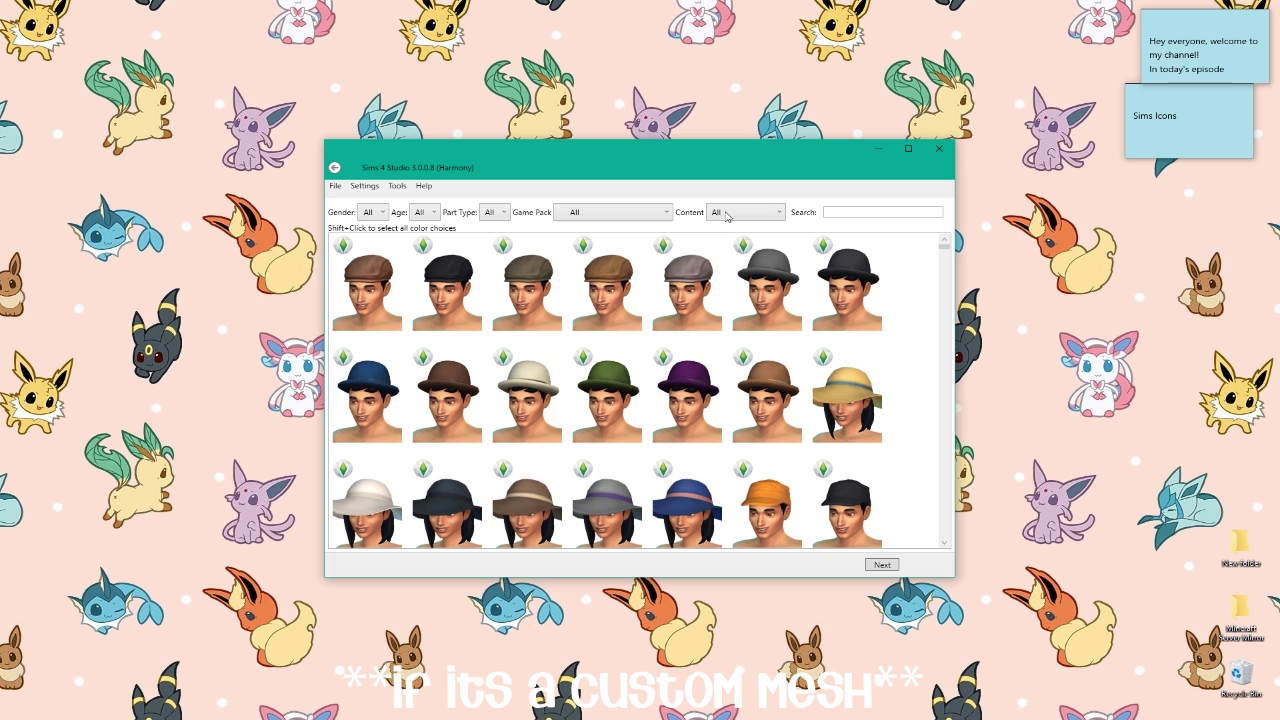
click(725, 214)
click(733, 266)
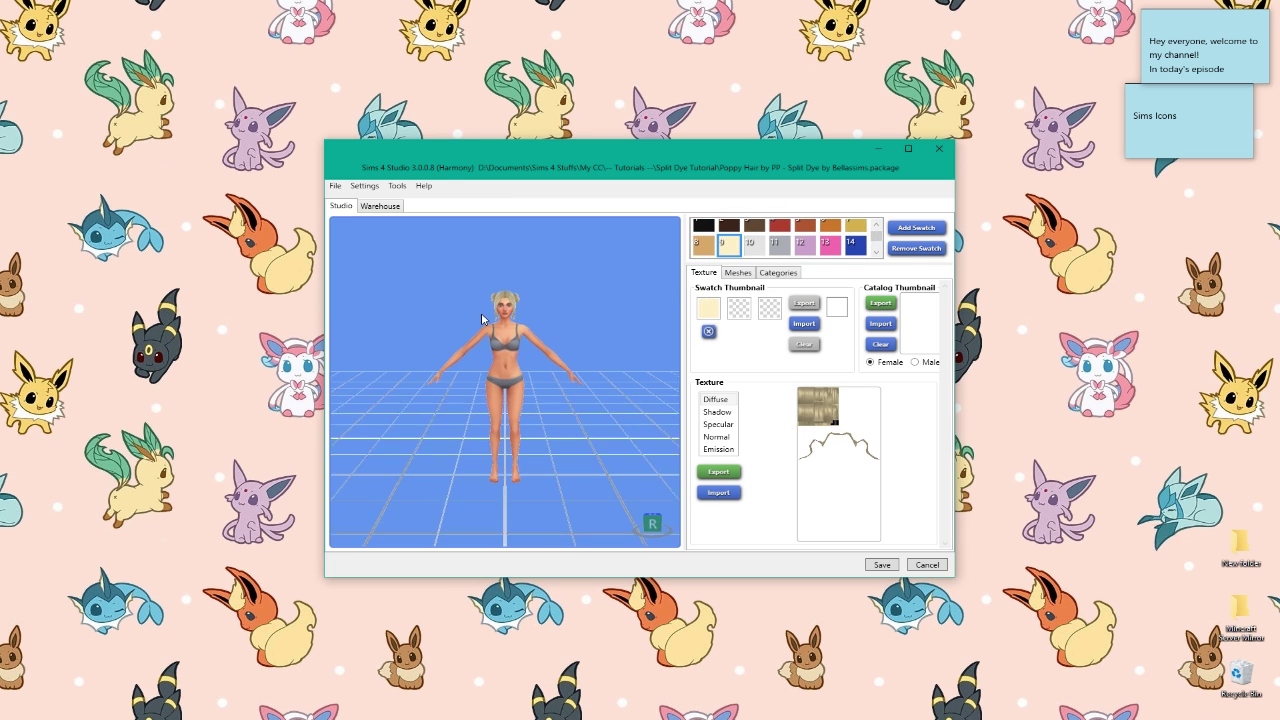
Preview the bun hair up close on the model, comparing swatches 1, 9 and 10 and ending on swatch 9.
scroll(481, 319, up, 5)
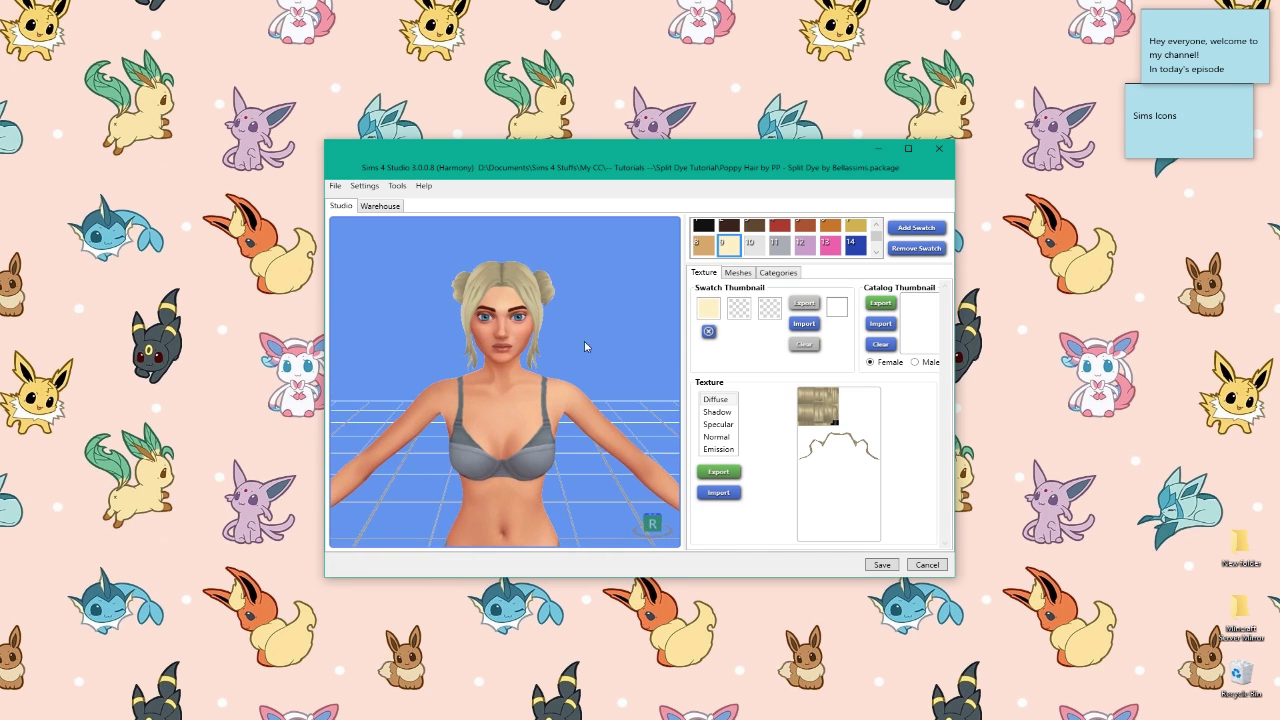
drag(586, 346, 484, 341)
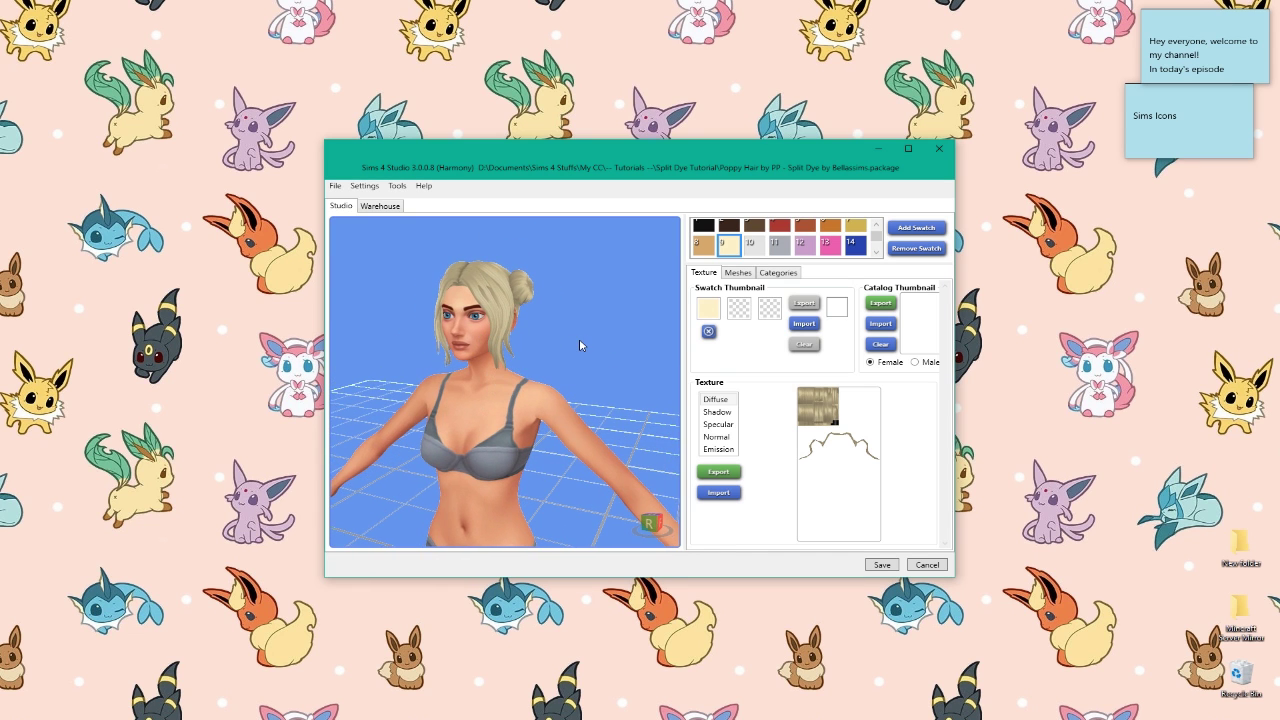
click(703, 228)
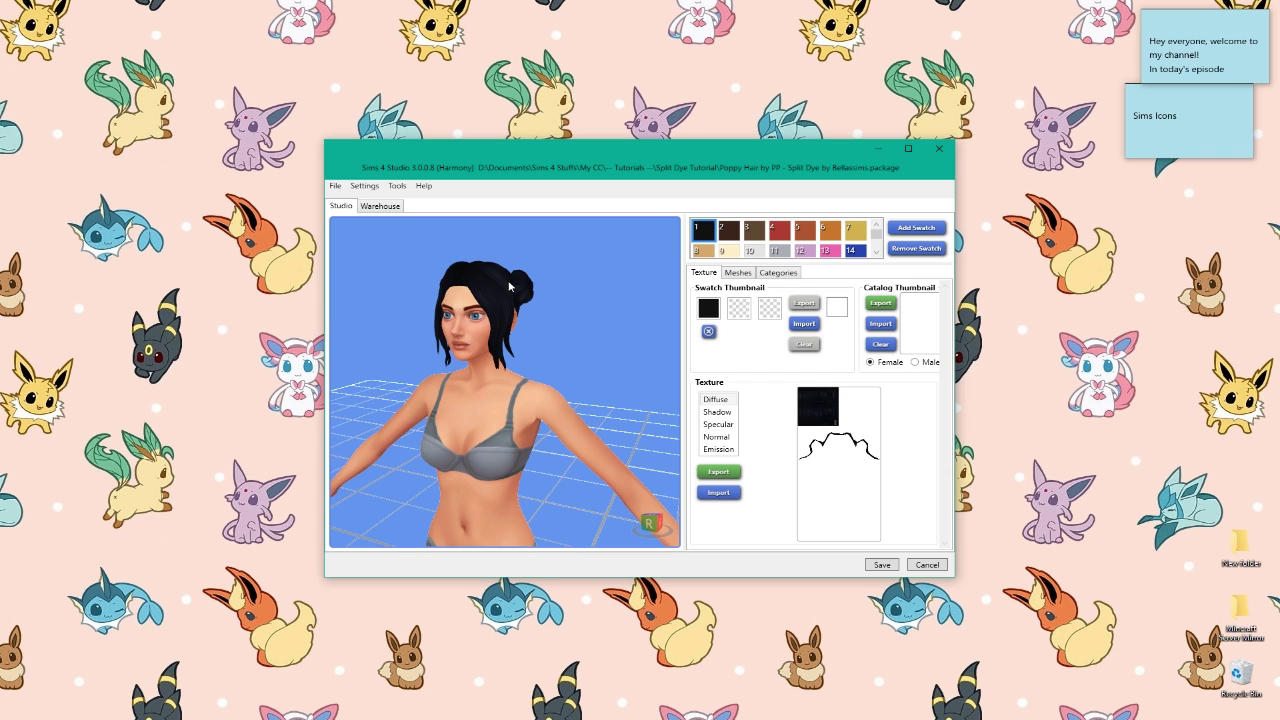
click(728, 250)
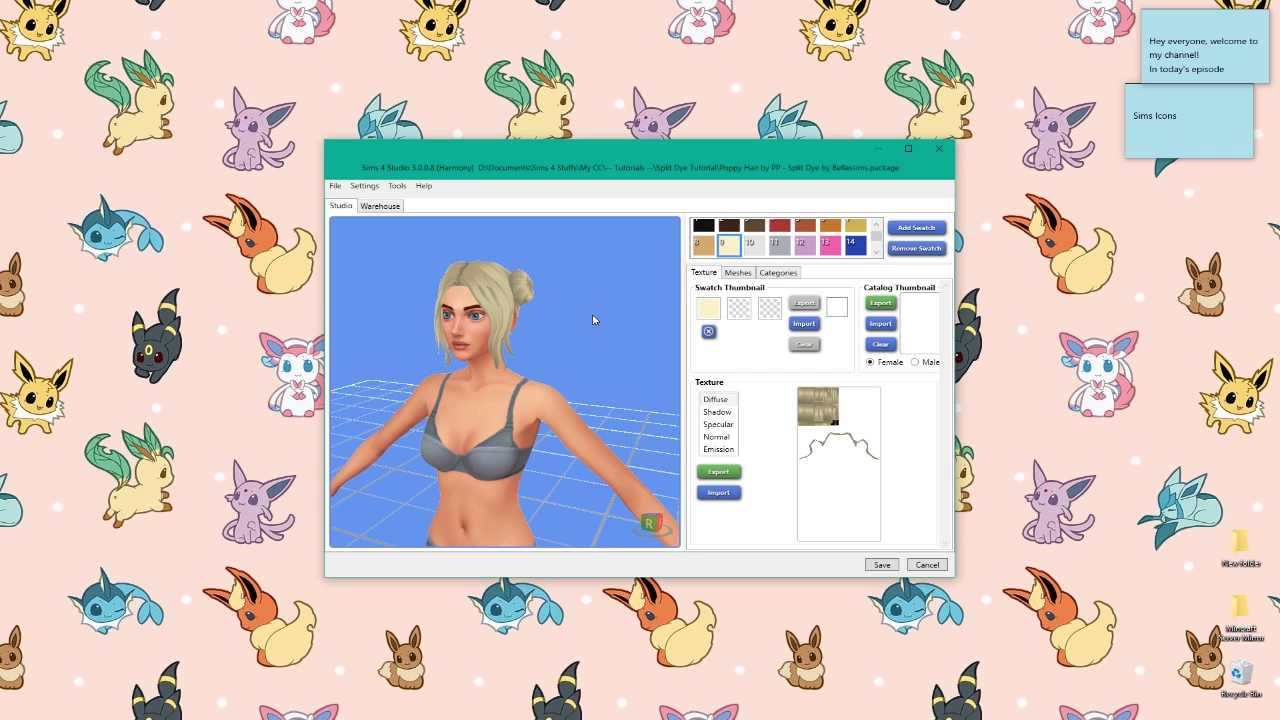
click(752, 248)
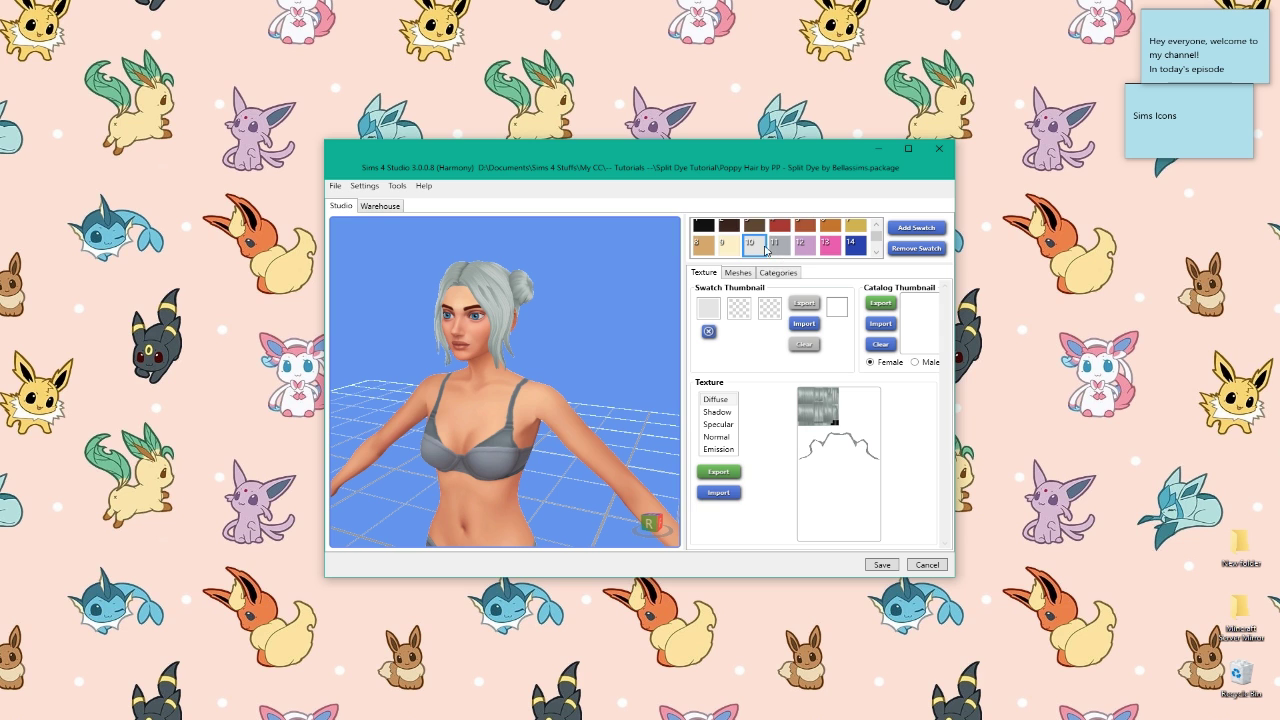
scroll(754, 244, down, 1)
scroll(755, 246, up, 1)
click(737, 251)
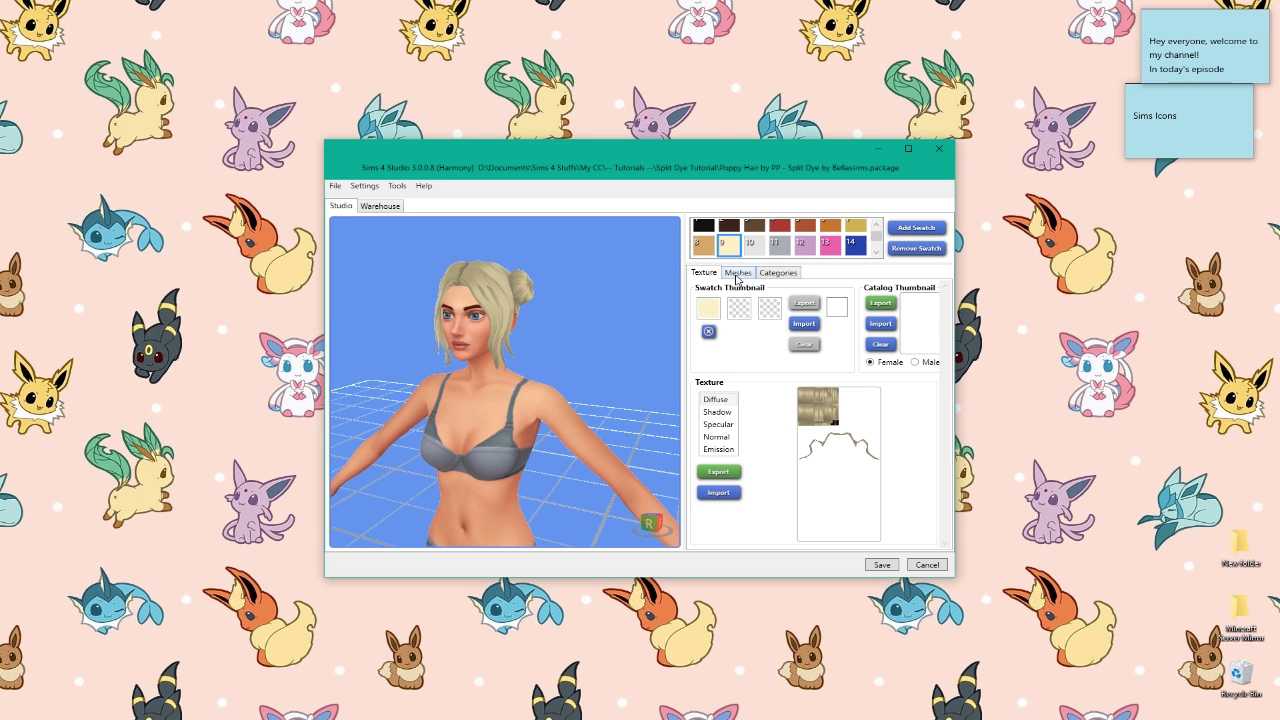
Export the hair mesh as a Blender file, overwriting original mesh.blend in the Split Dye Tutorial folder.
click(740, 276)
click(818, 346)
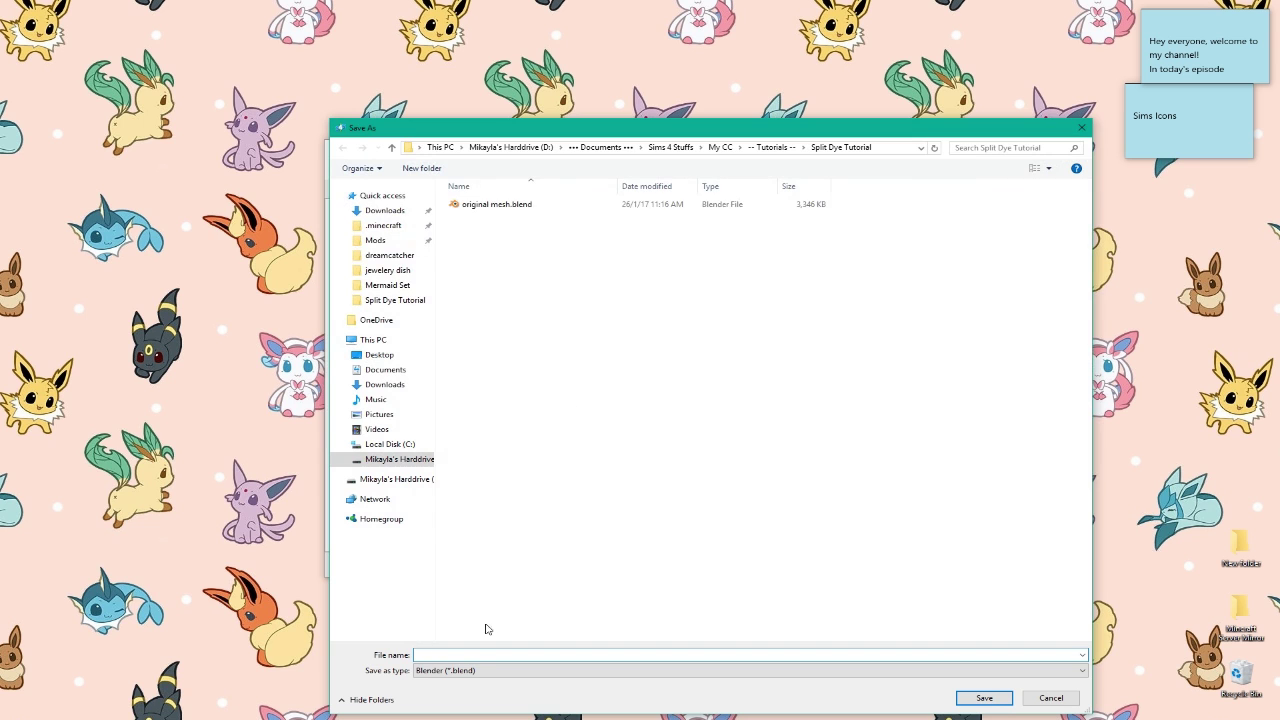
double_click(521, 205)
click(672, 411)
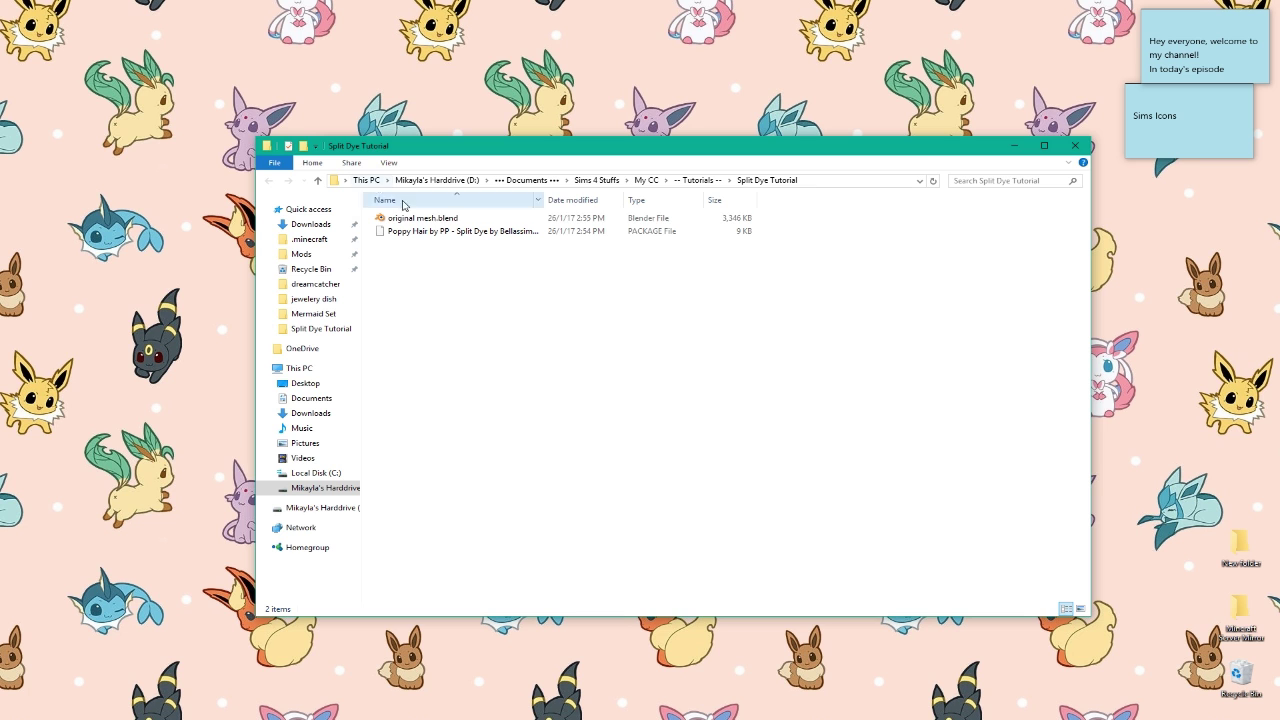
Open original mesh.blend in Blender, switch to orthographic view, hide the Transform properties and widen the 3D viewport.
double_click(420, 218)
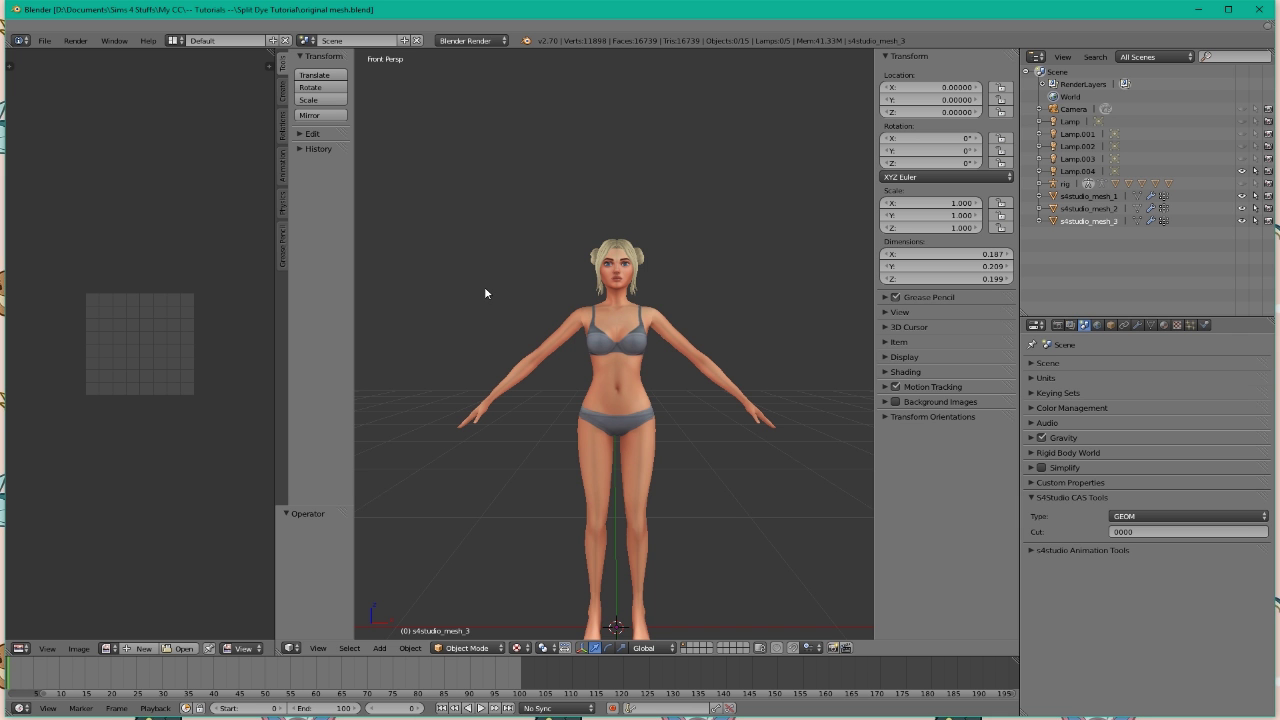
scroll(570, 290, up, 5)
key(KP_5)
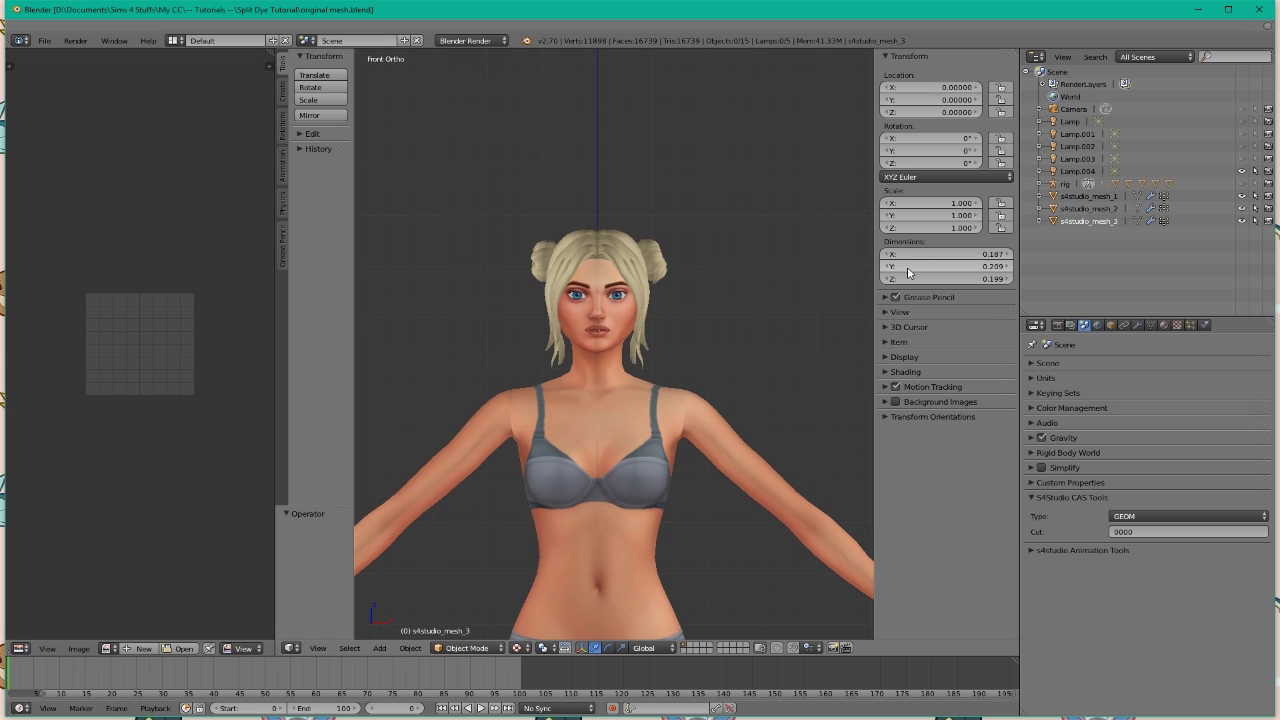
drag(873, 239, 1017, 238)
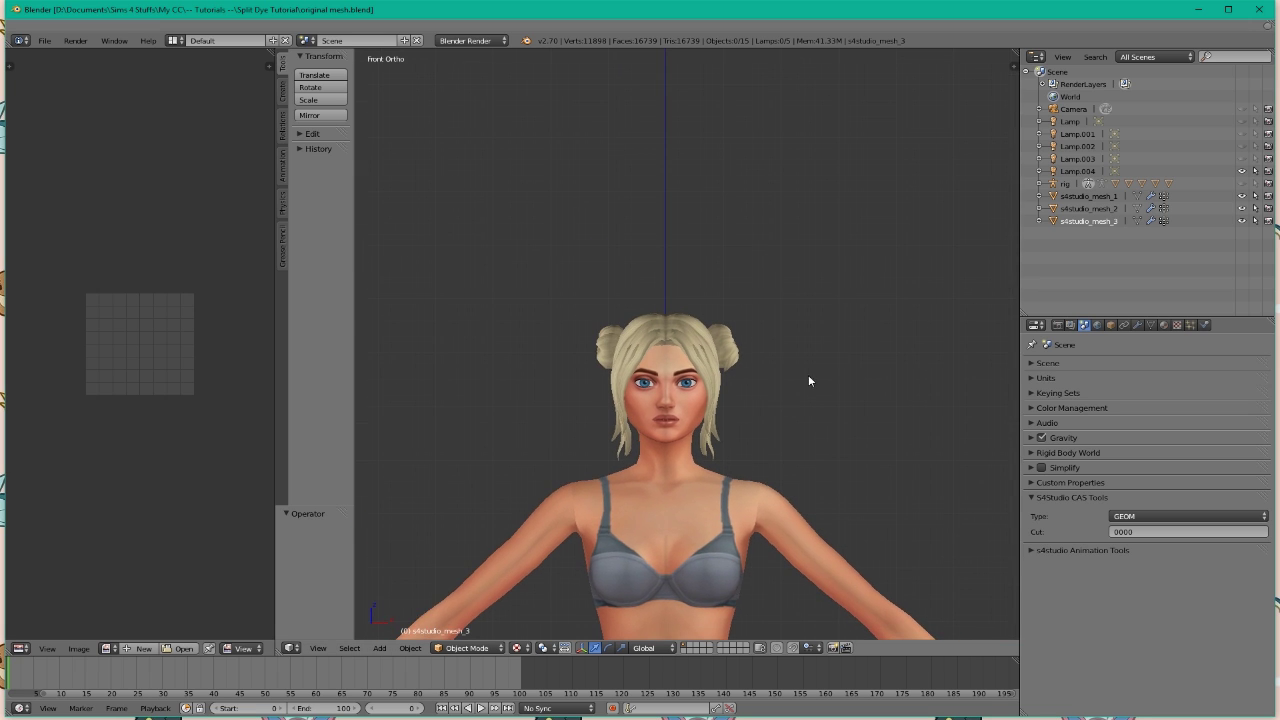
scroll(808, 425, up, 4)
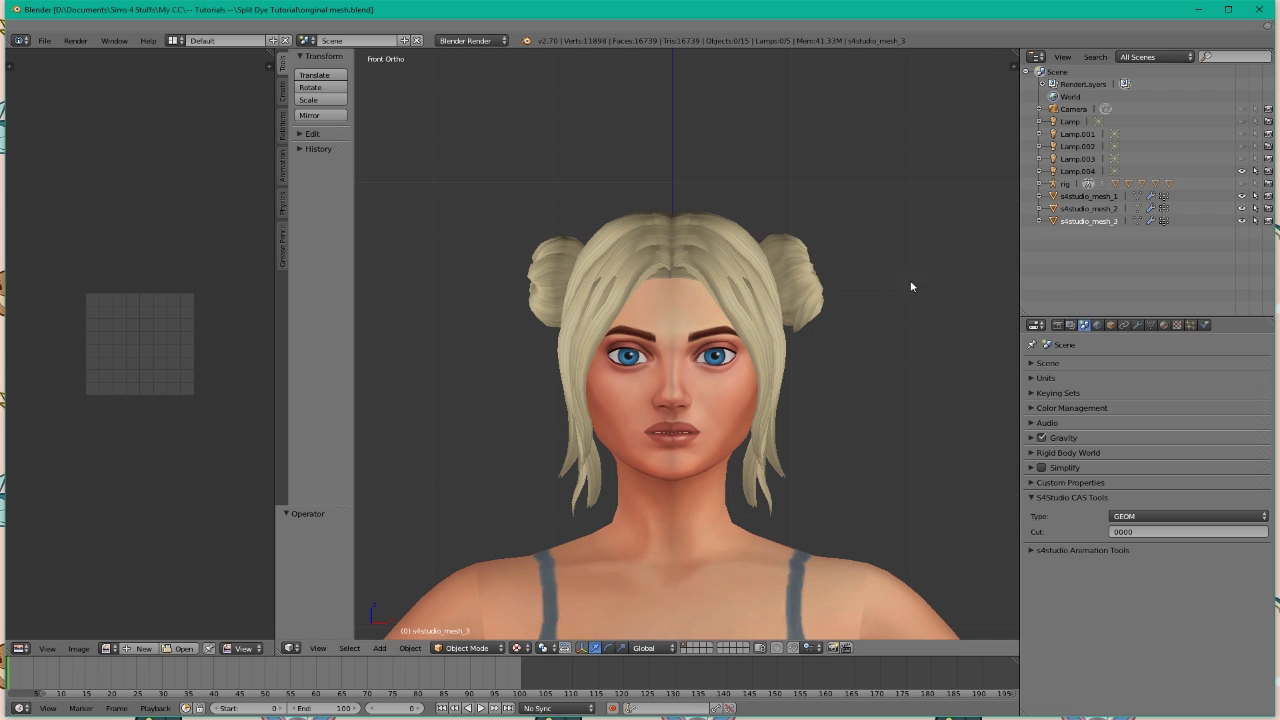
drag(274, 300, 62, 300)
Leave only s4studio_mesh_2 of the three hair meshes visible and select it.
middle_drag(600, 320, 729, 359)
click(1243, 208)
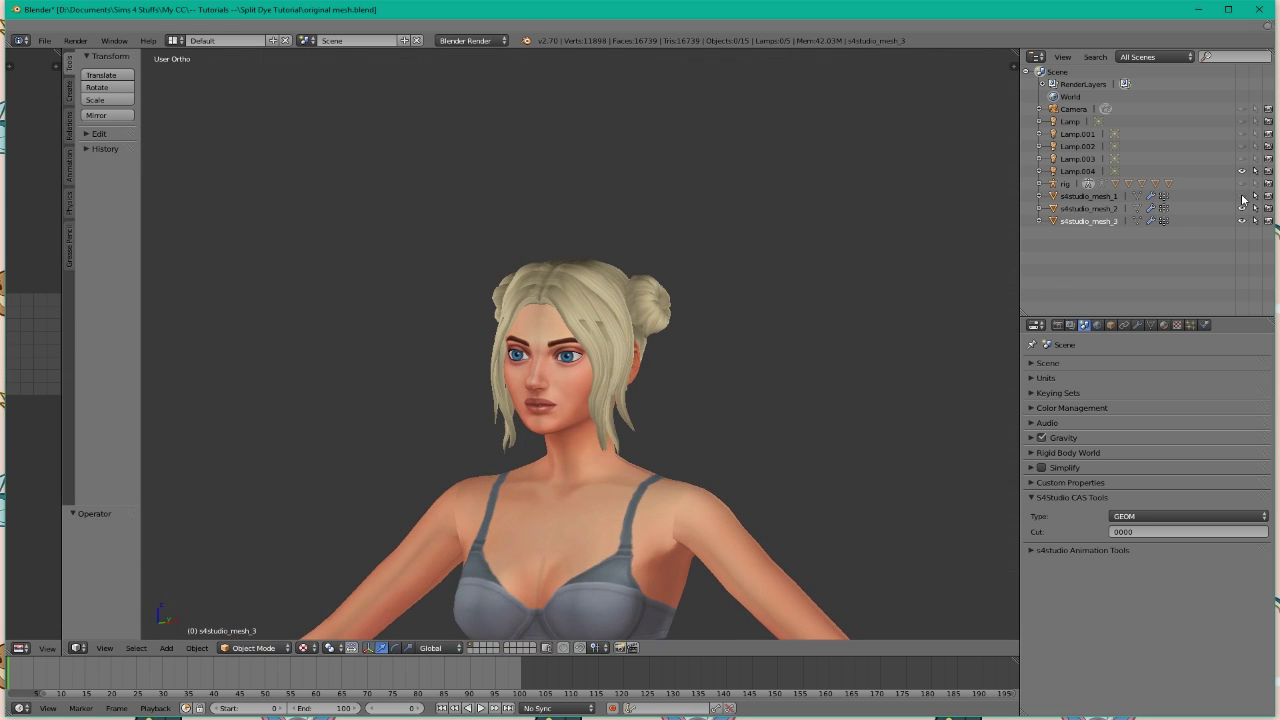
click(1243, 208)
click(1243, 208)
click(1090, 208)
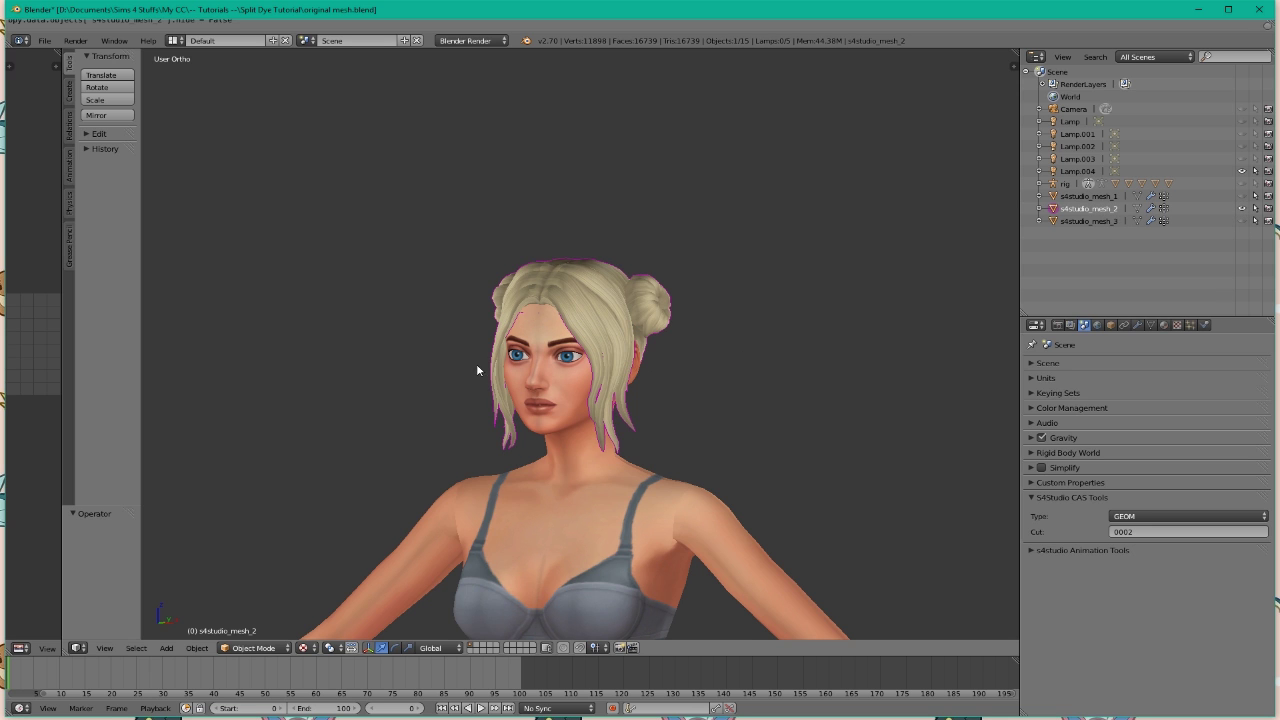
middle_drag(480, 366, 738, 377)
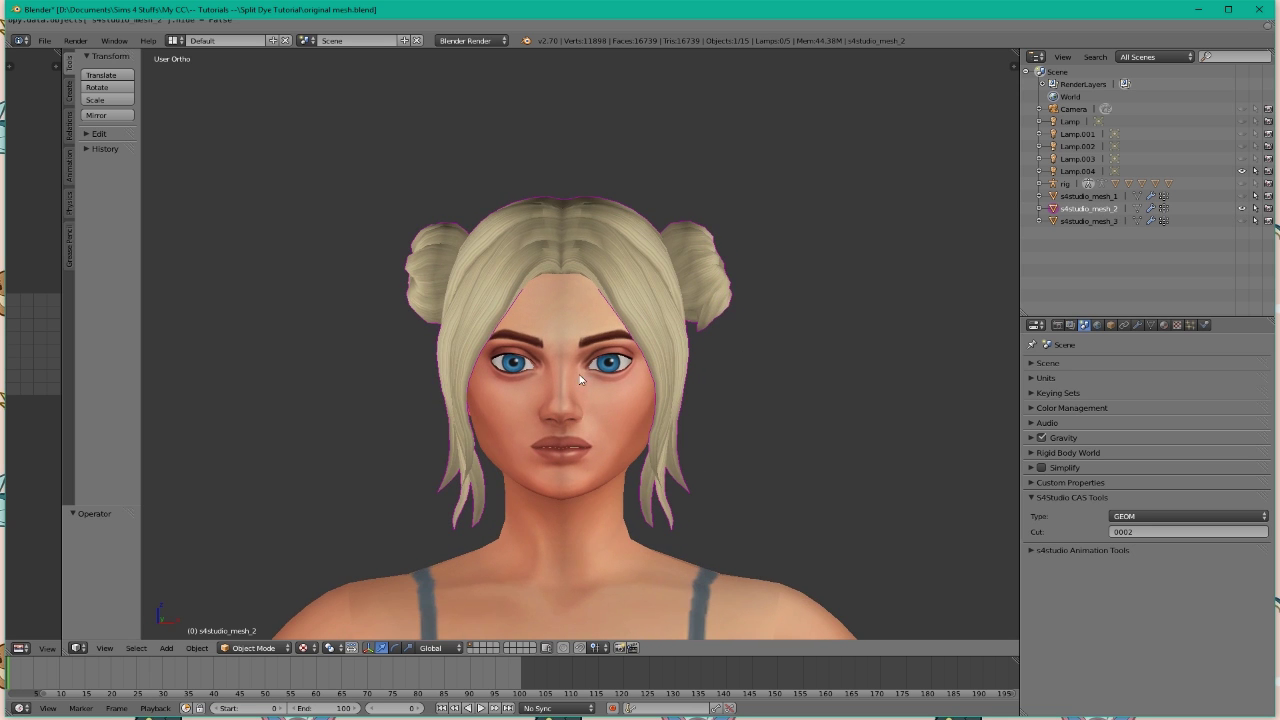
Enter Edit Mode with the whole hair mesh selected and turn off limiting the selection to visible geometry.
key(Tab)
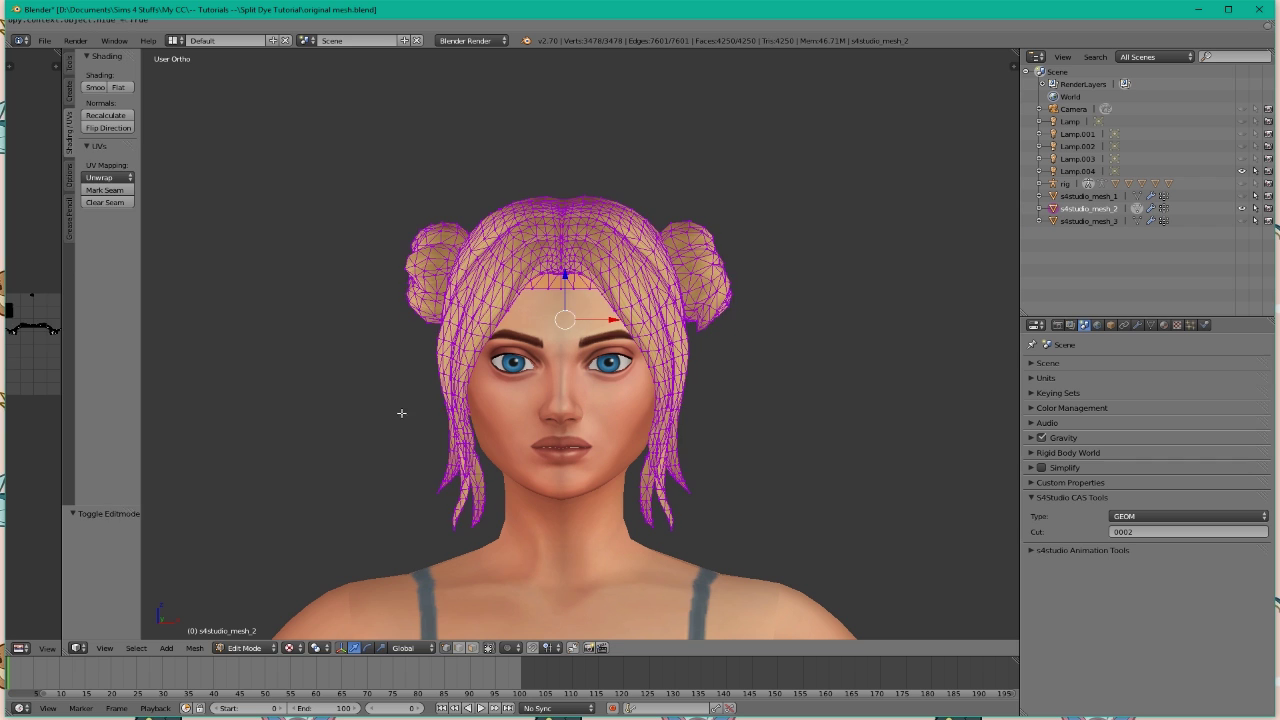
key(a)
key(a)
click(489, 648)
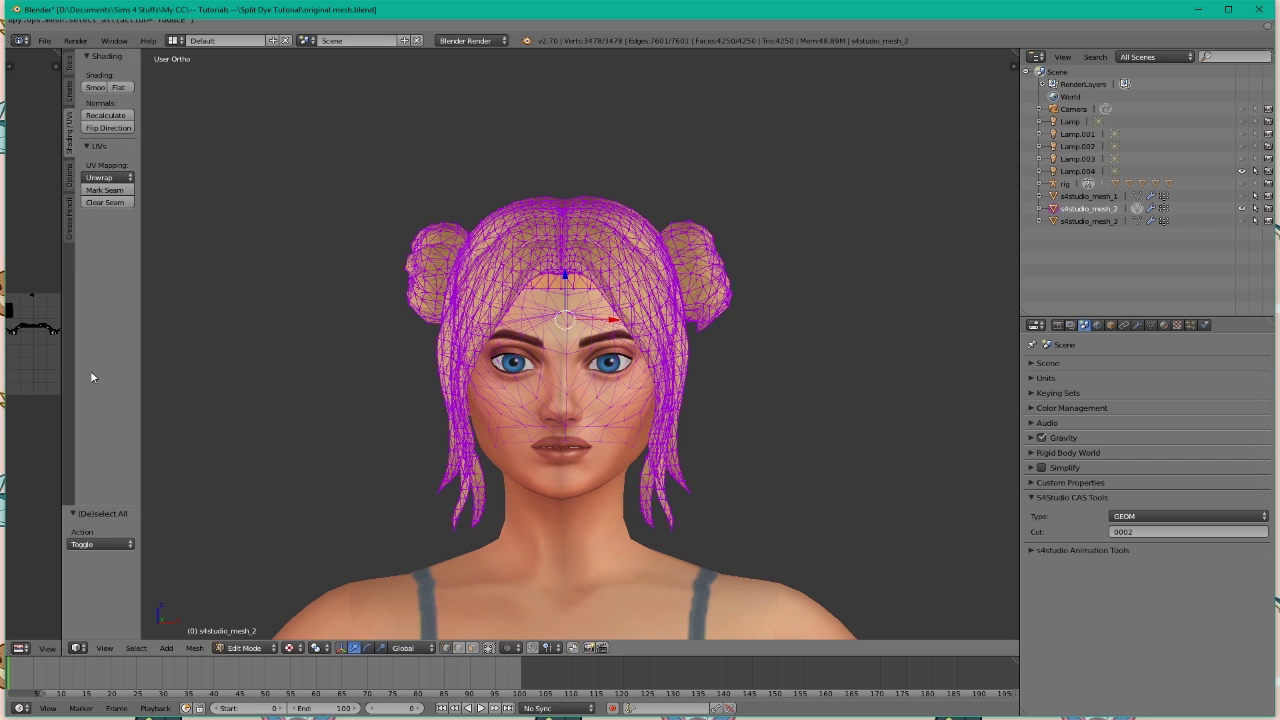
Enlarge the UV editor and display the DiffuseMap image behind the hair's UV layout, with the whole texture in view.
drag(62, 343, 296, 343)
scroll(160, 345, up, 3)
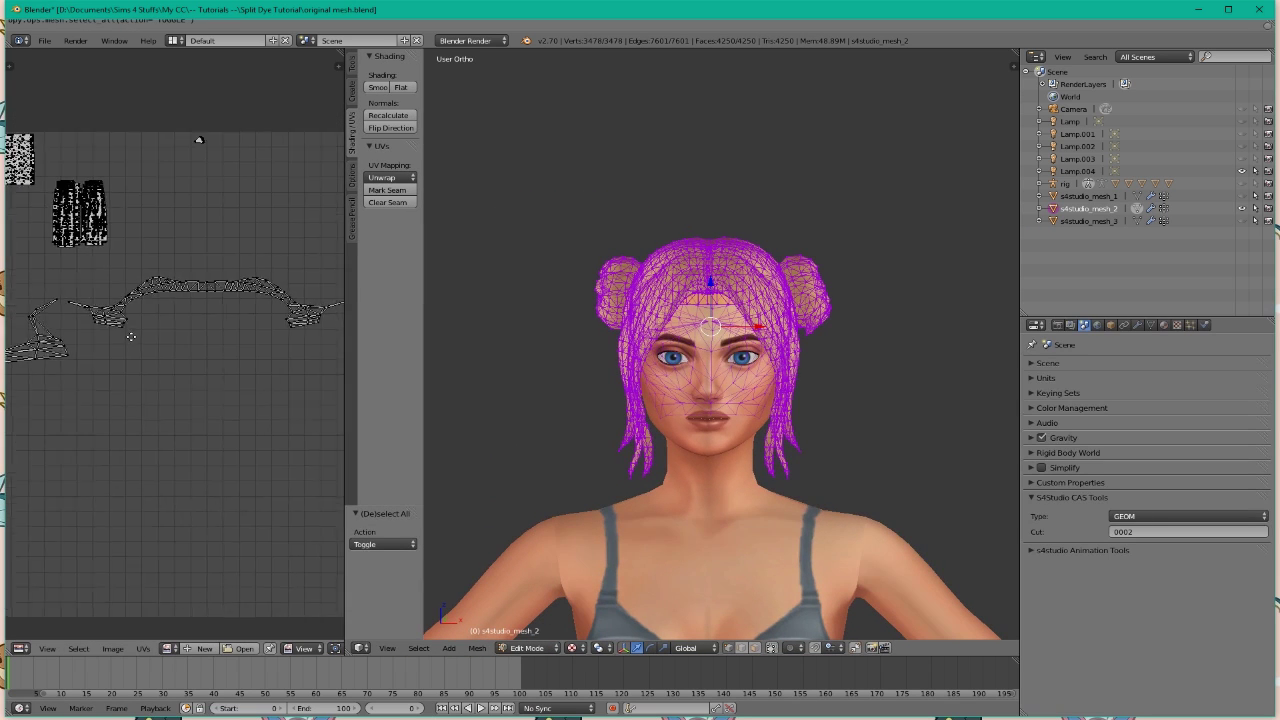
drag(346, 272, 681, 271)
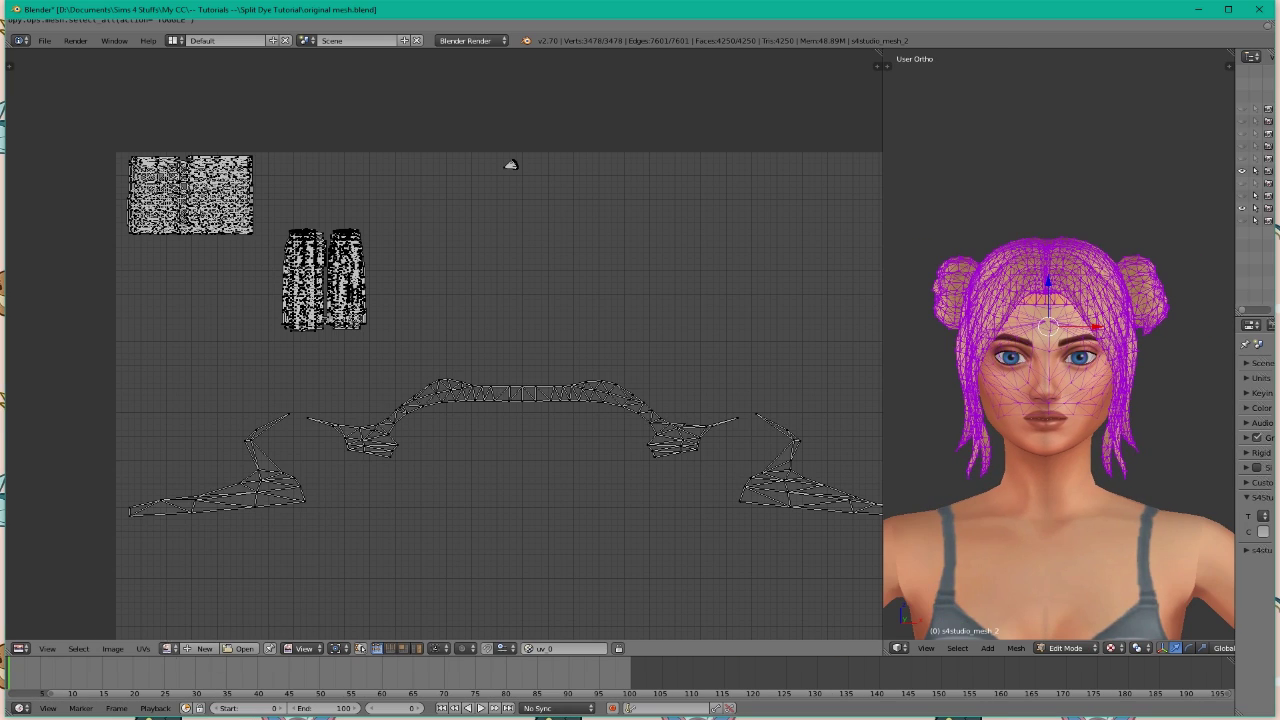
click(171, 649)
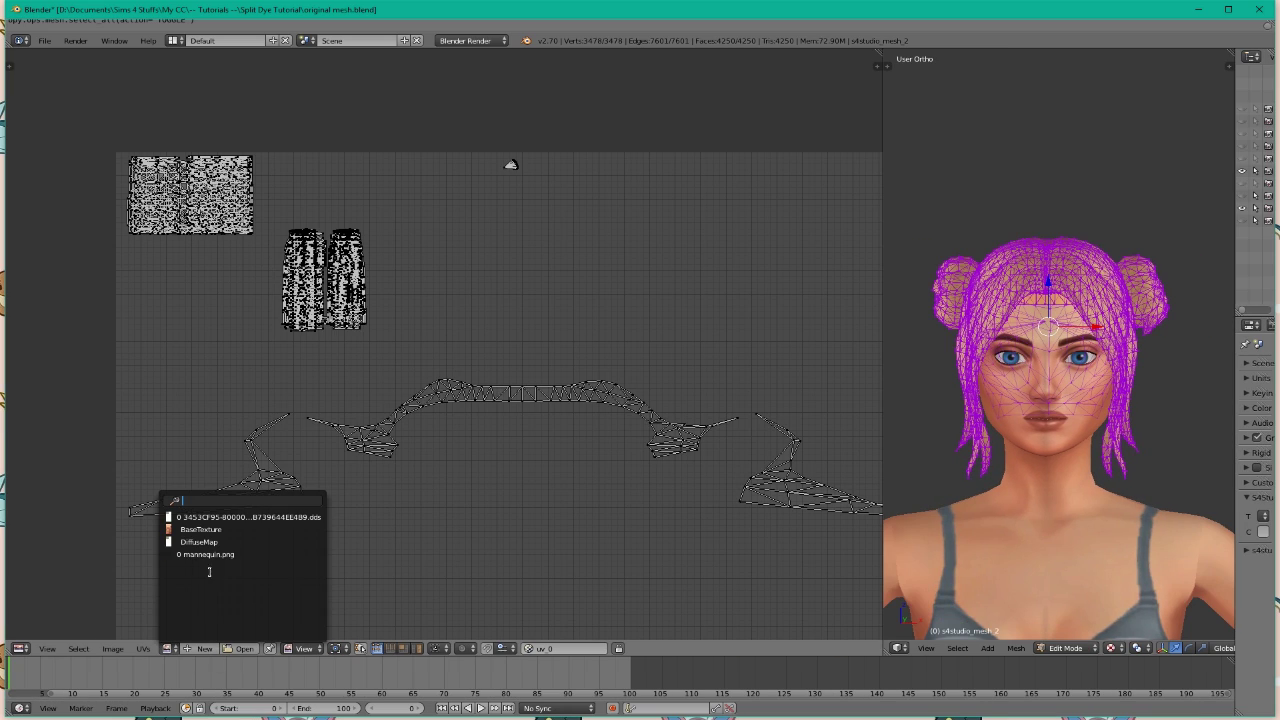
click(197, 543)
scroll(415, 332, down, 5)
middle_drag(288, 126, 315, 351)
middle_drag(328, 210, 336, 403)
scroll(338, 400, up, 1)
middle_drag(422, 193, 580, 337)
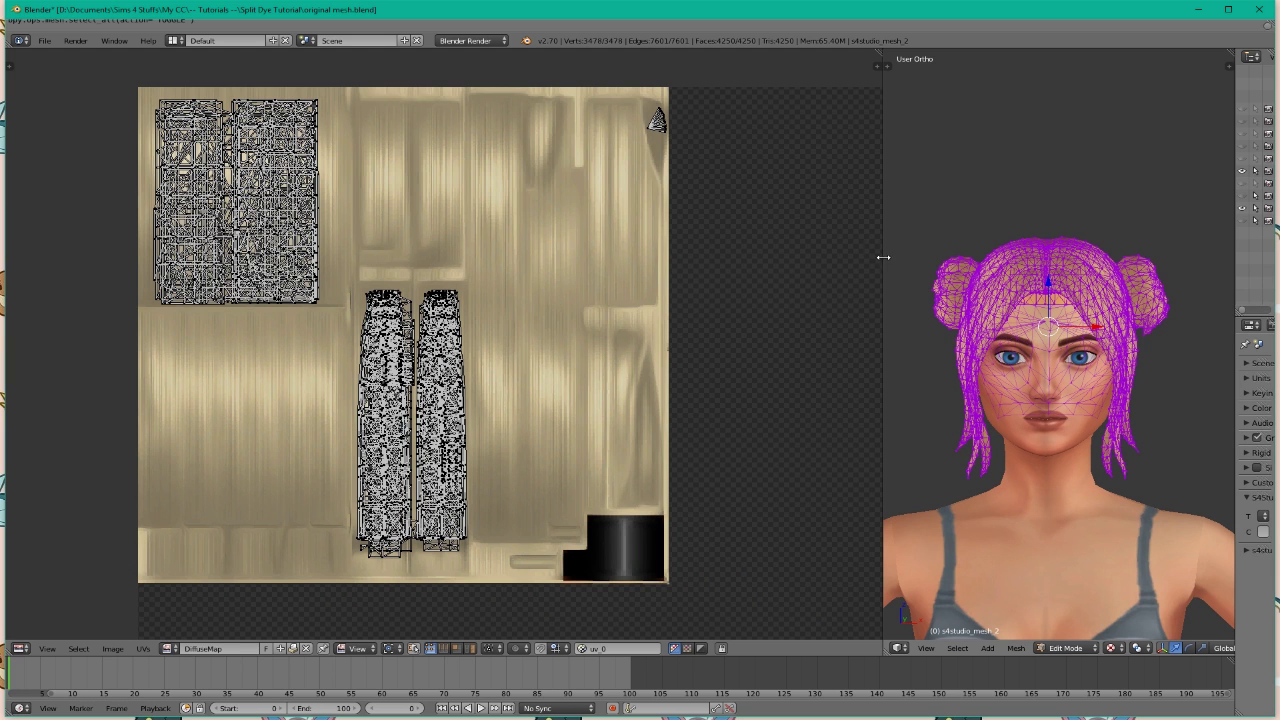
Enlarge the 3D view and box-select the half of the hair on the character's left from the front.
drag(883, 257, 651, 285)
key(a)
middle_drag(777, 311, 900, 340)
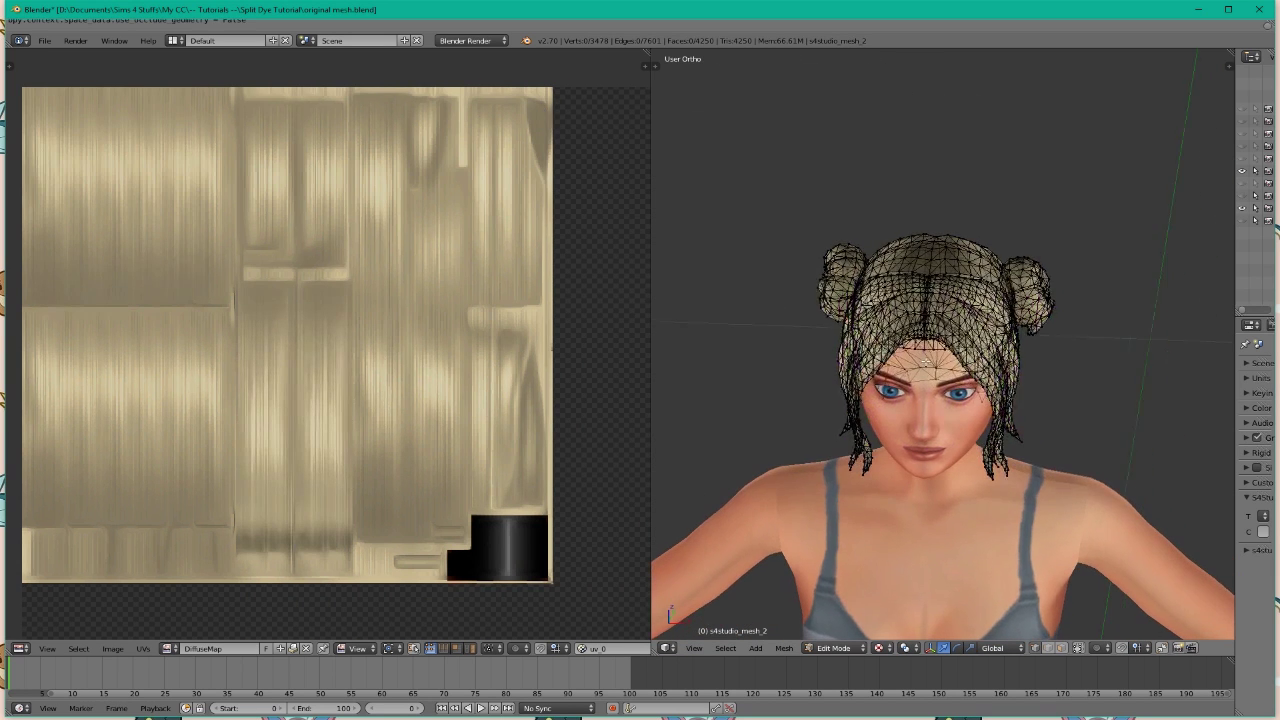
key(KP_1)
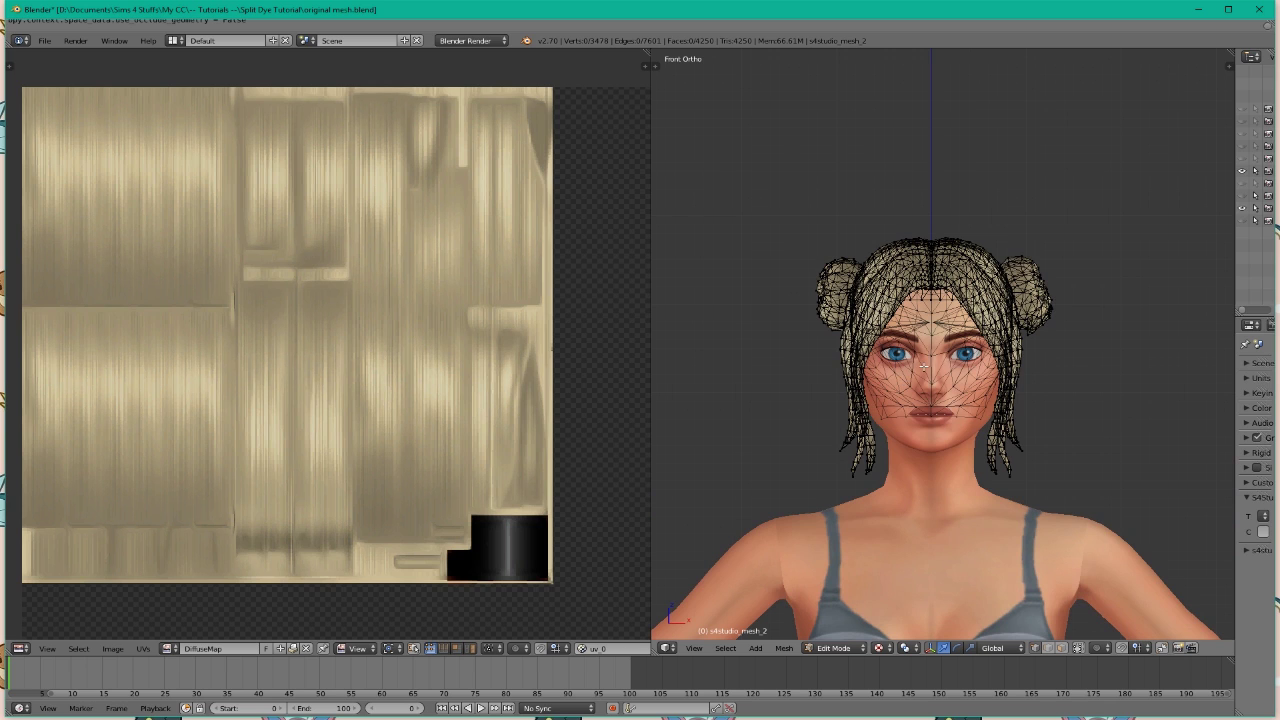
key(b)
drag(1148, 166, 932, 530)
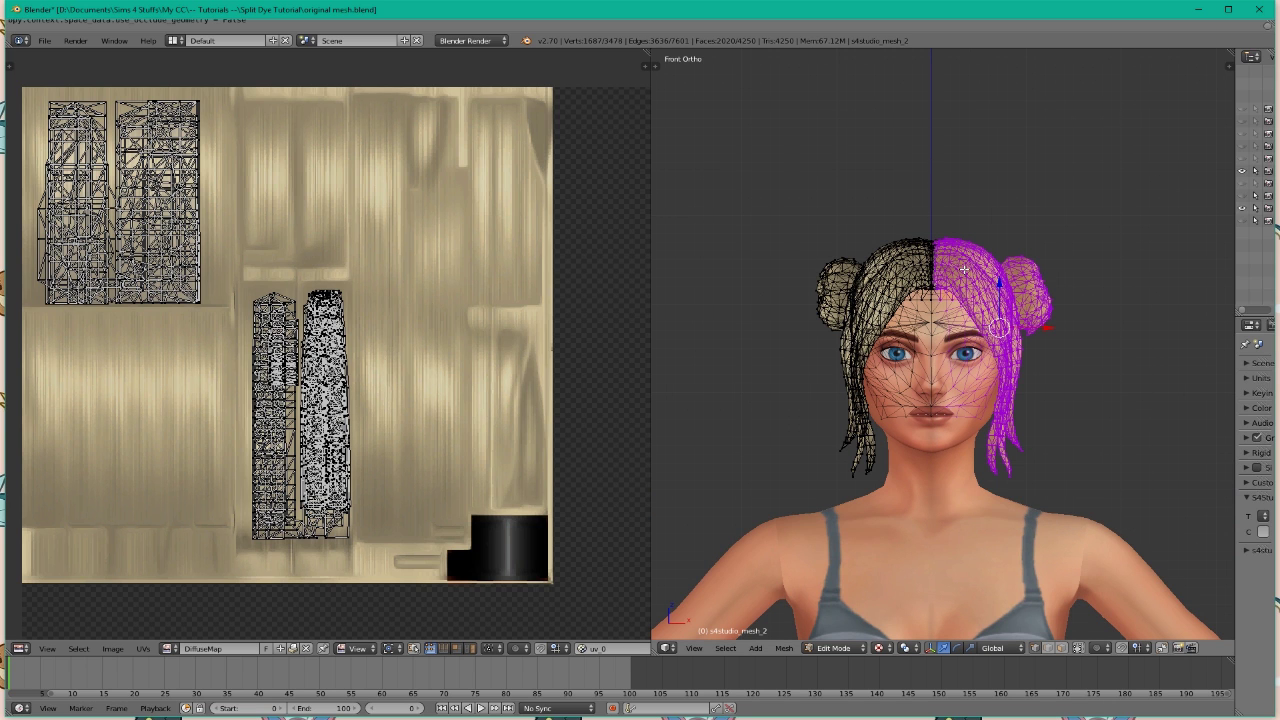
key(a)
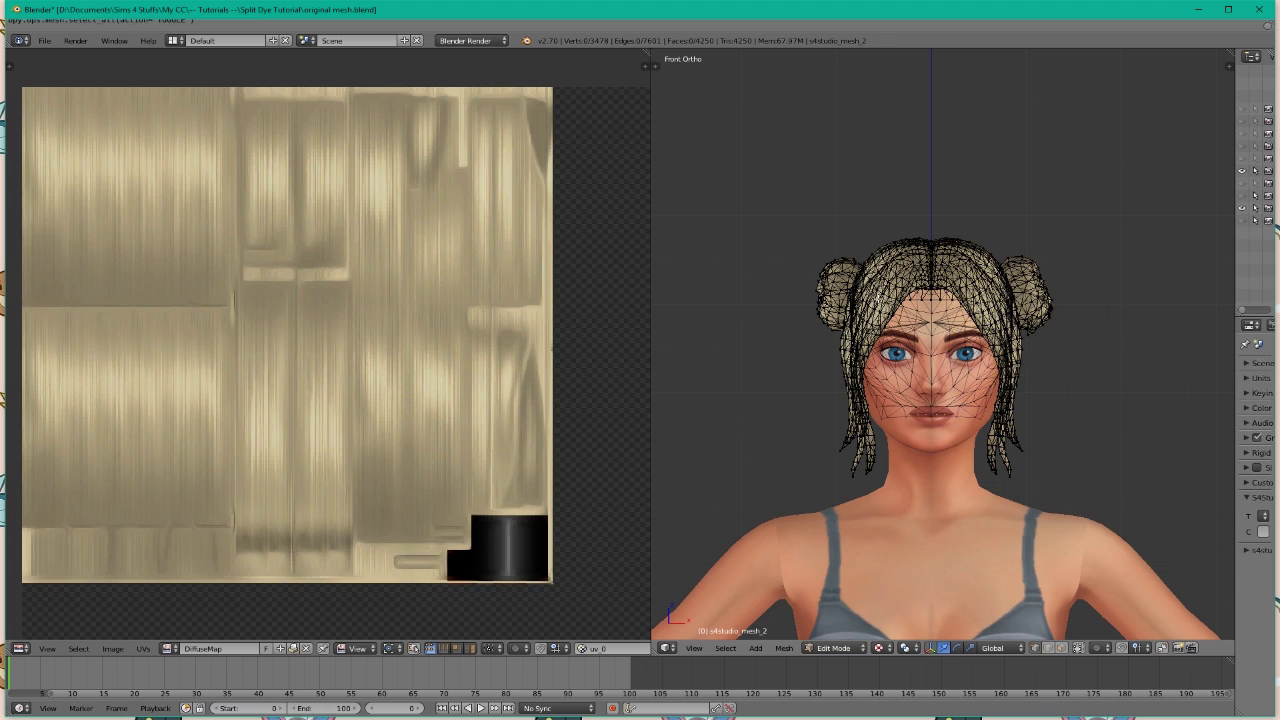
With all geometry selected, hide the right one of the two tall lower UV islands, check the remaining selection on the hair, and undo the hiding.
key(a)
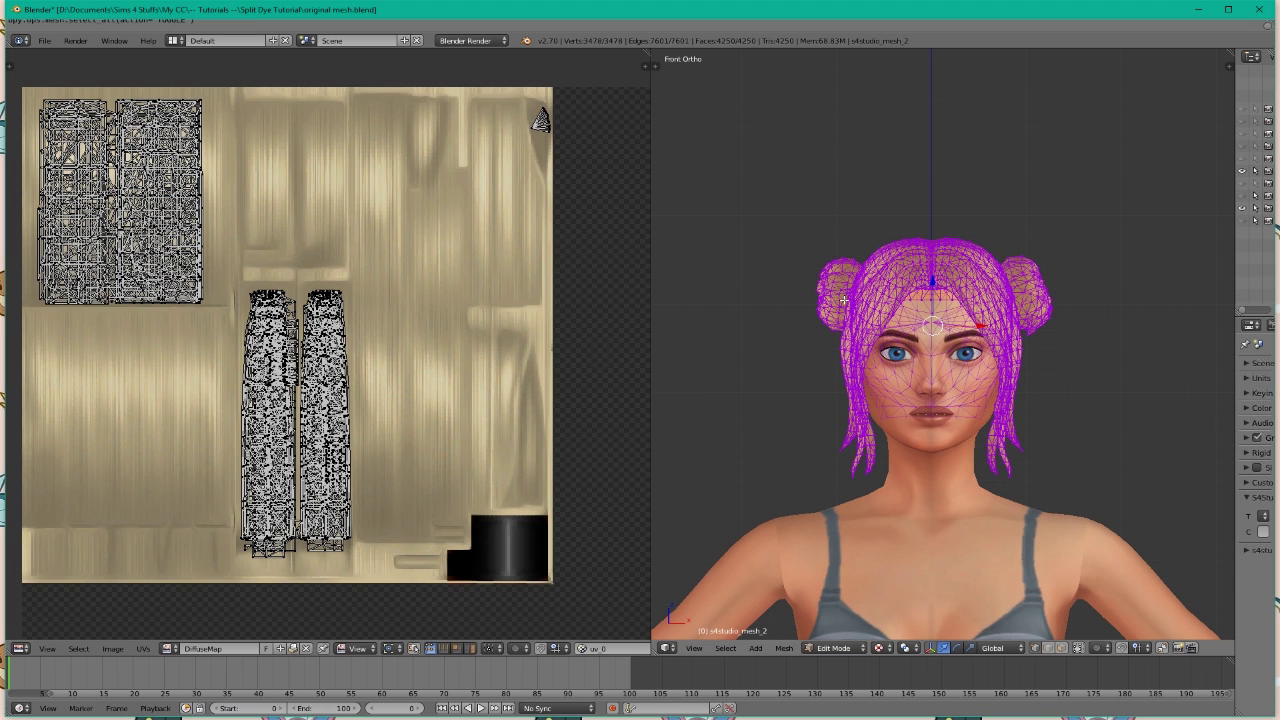
key(b)
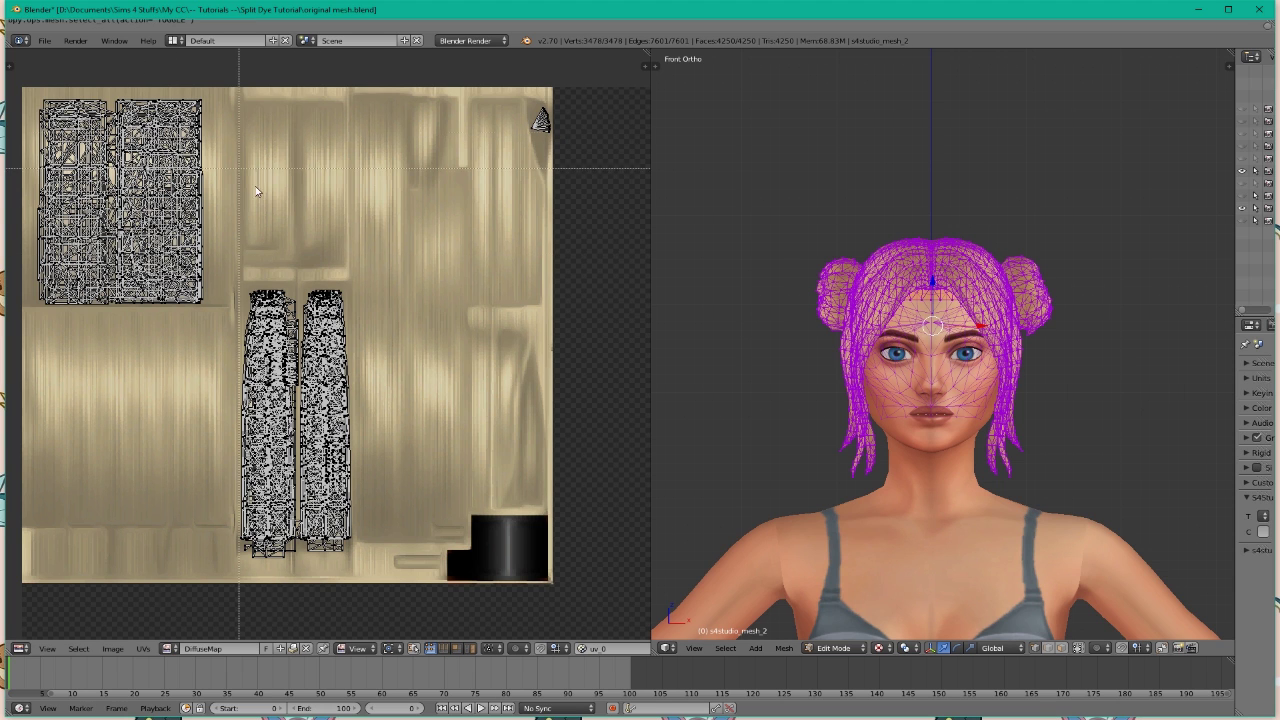
drag(408, 227, 297, 597)
key(h)
middle_drag(800, 285, 808, 388)
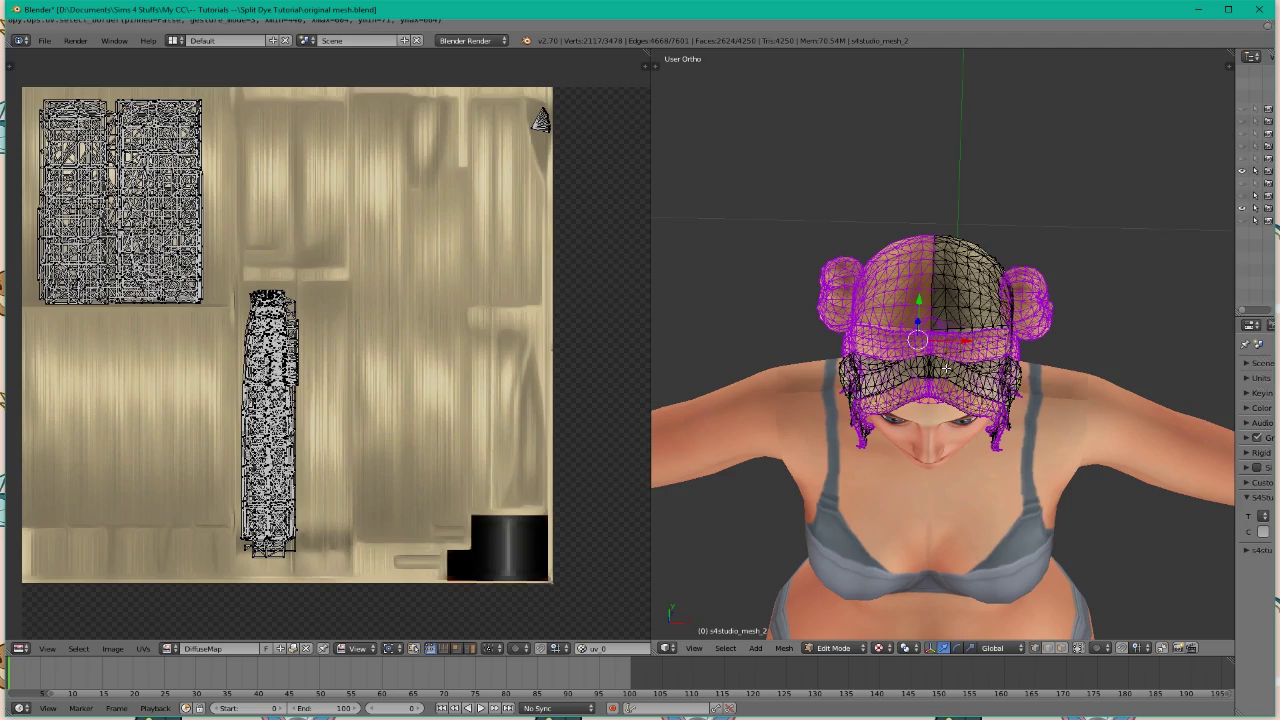
mouse_move(945, 368)
middle_down()
mouse_move(1003, 332)
mouse_move(888, 345)
mouse_move(962, 425)
mouse_move(940, 350)
middle_up()
key(ctrl+z)
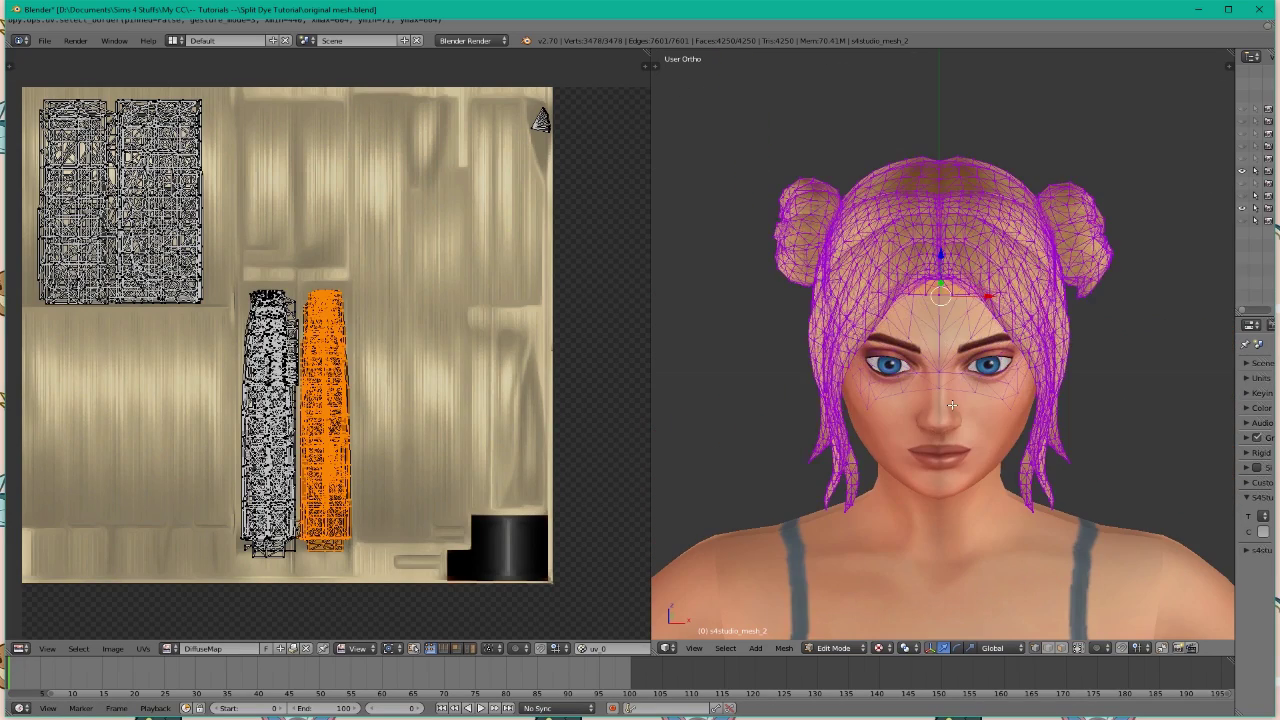
Examine the two tall lower UV islands up close with the whole hair mesh selected.
key(a)
key(a)
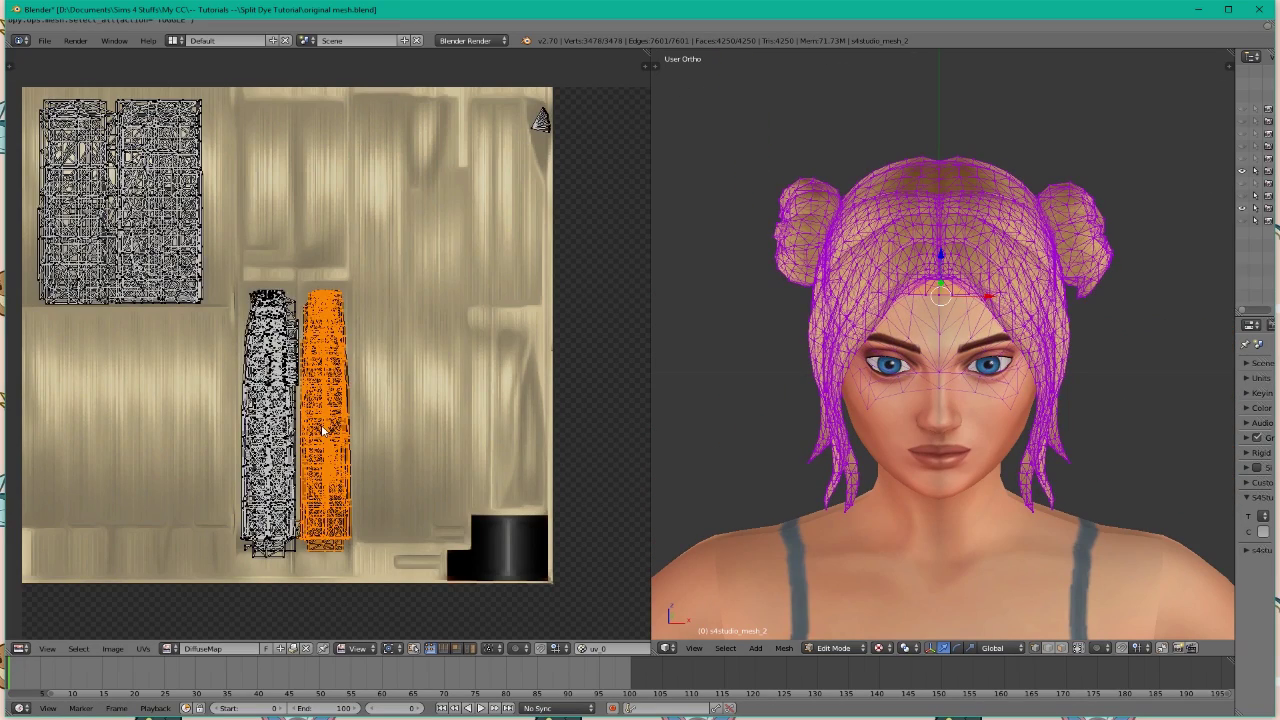
scroll(318, 432, up, 1)
middle_drag(323, 462, 380, 400)
scroll(380, 400, up, 4)
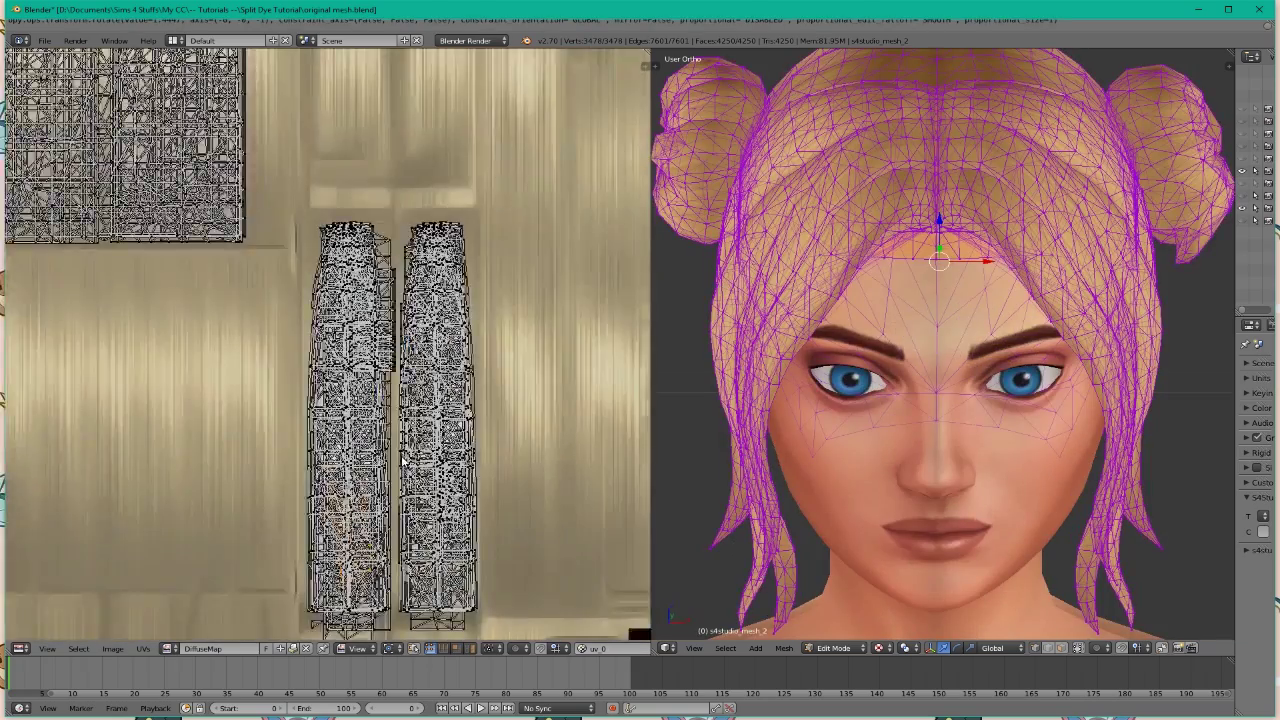
scroll(402, 459, down, 3)
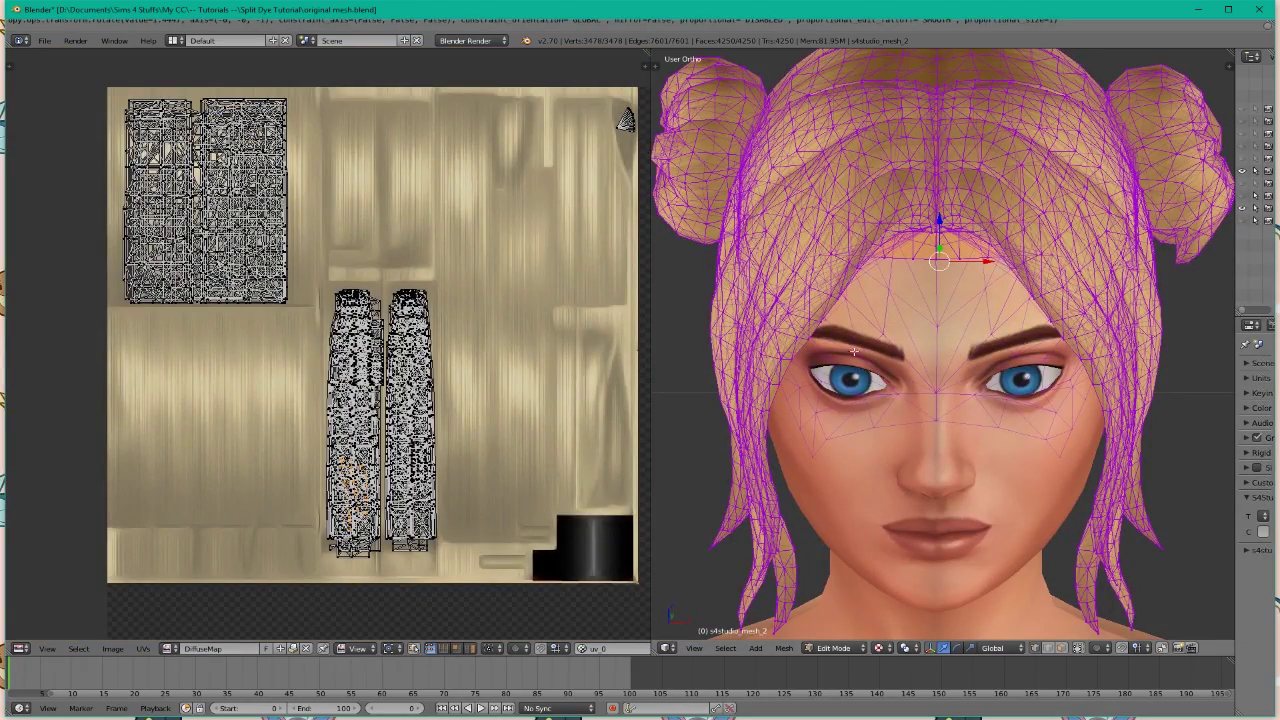
scroll(781, 342, down, 2)
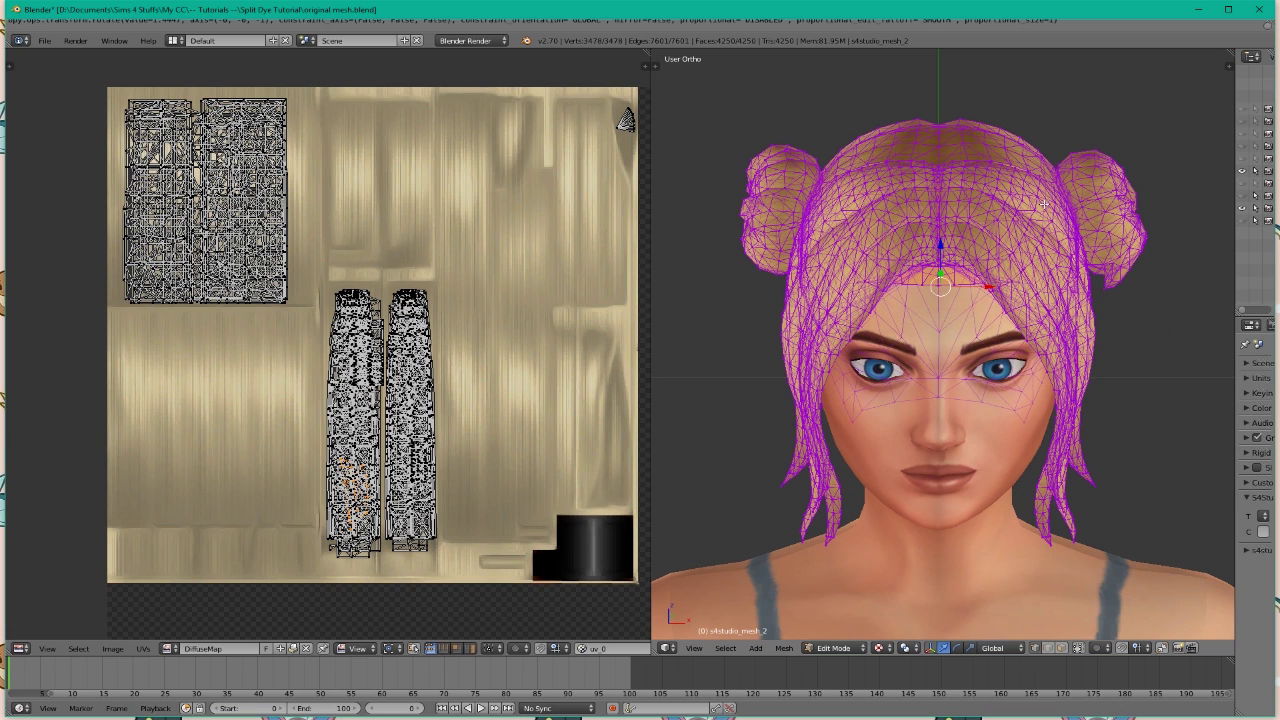
Box-select the character's left half of the hair once more to compare it with its UV islands, and reset the selection.
key(g)
click(941, 379)
key(a)
key(KP_1)
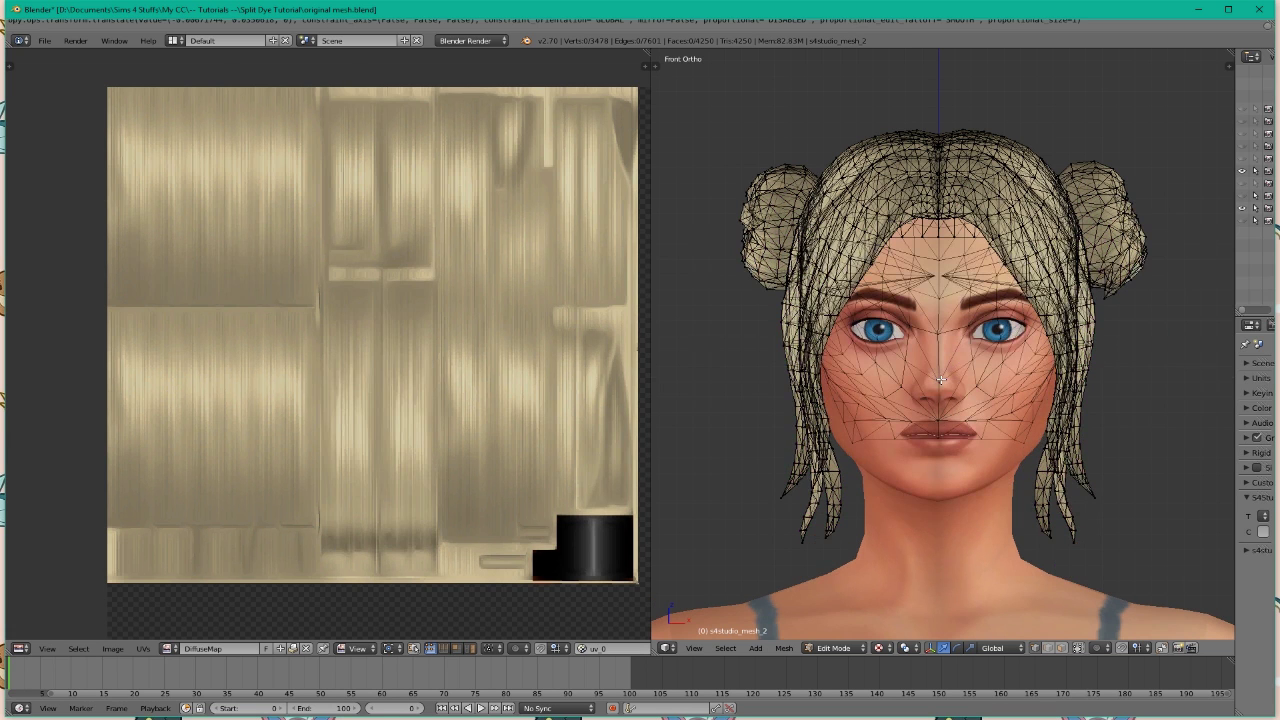
key(b)
drag(1199, 89, 941, 556)
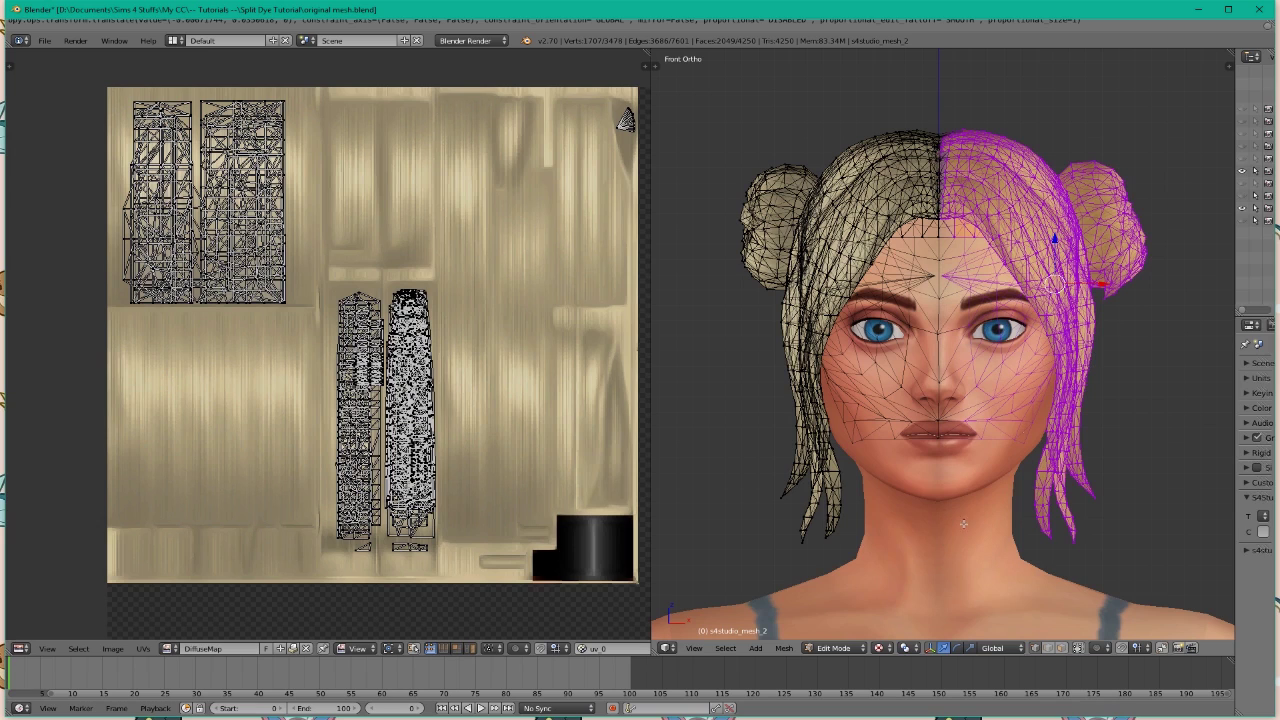
key(a)
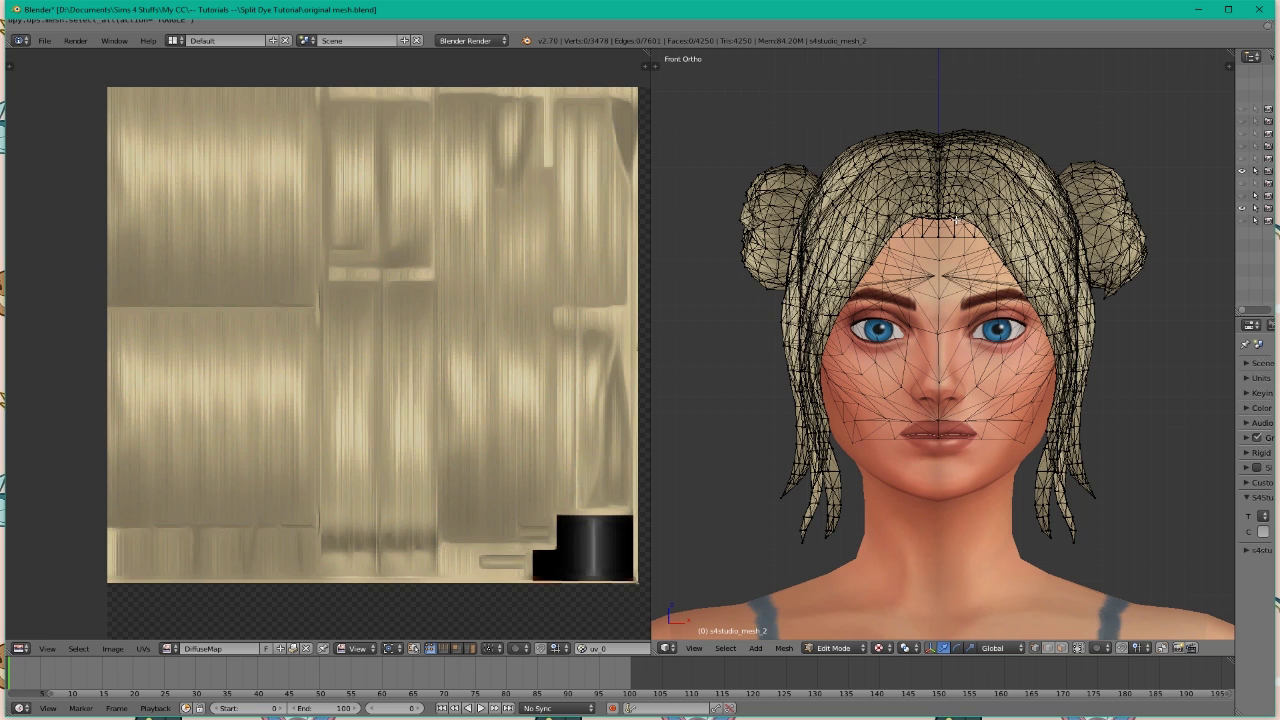
key(a)
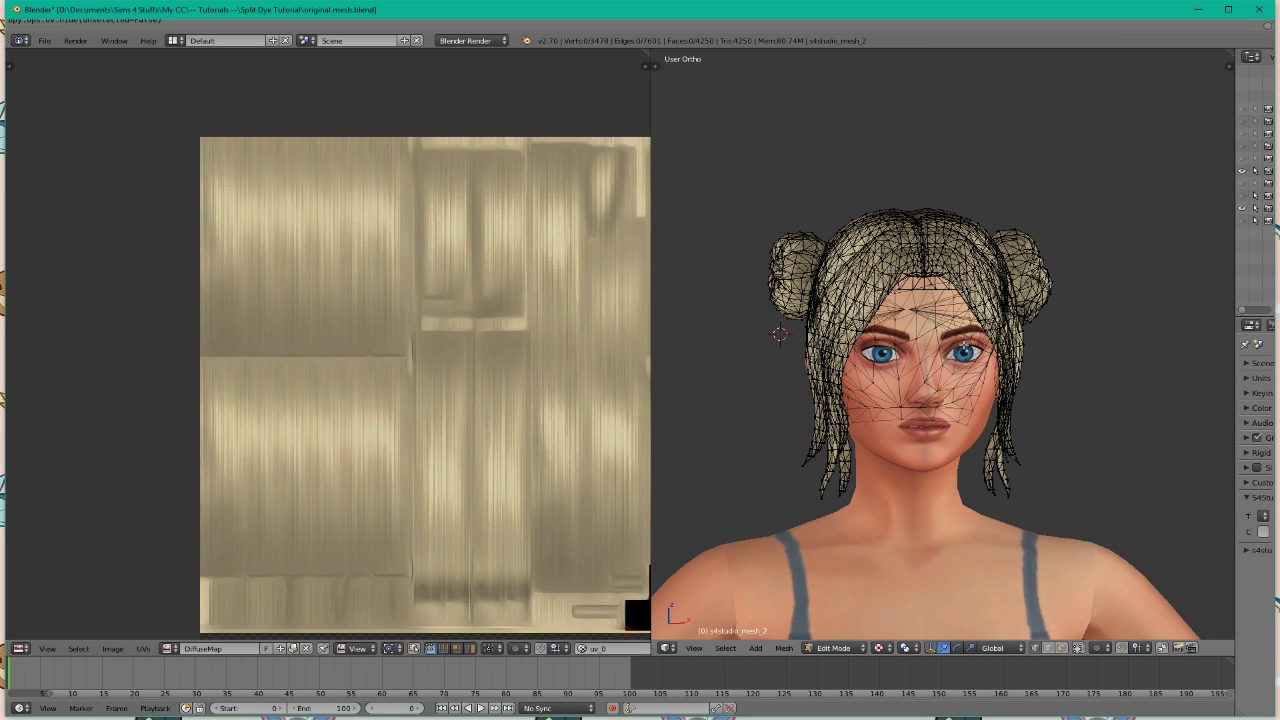
Save original mesh.blend, overwriting the existing file.
key(ctrl+s)
click(964, 329)
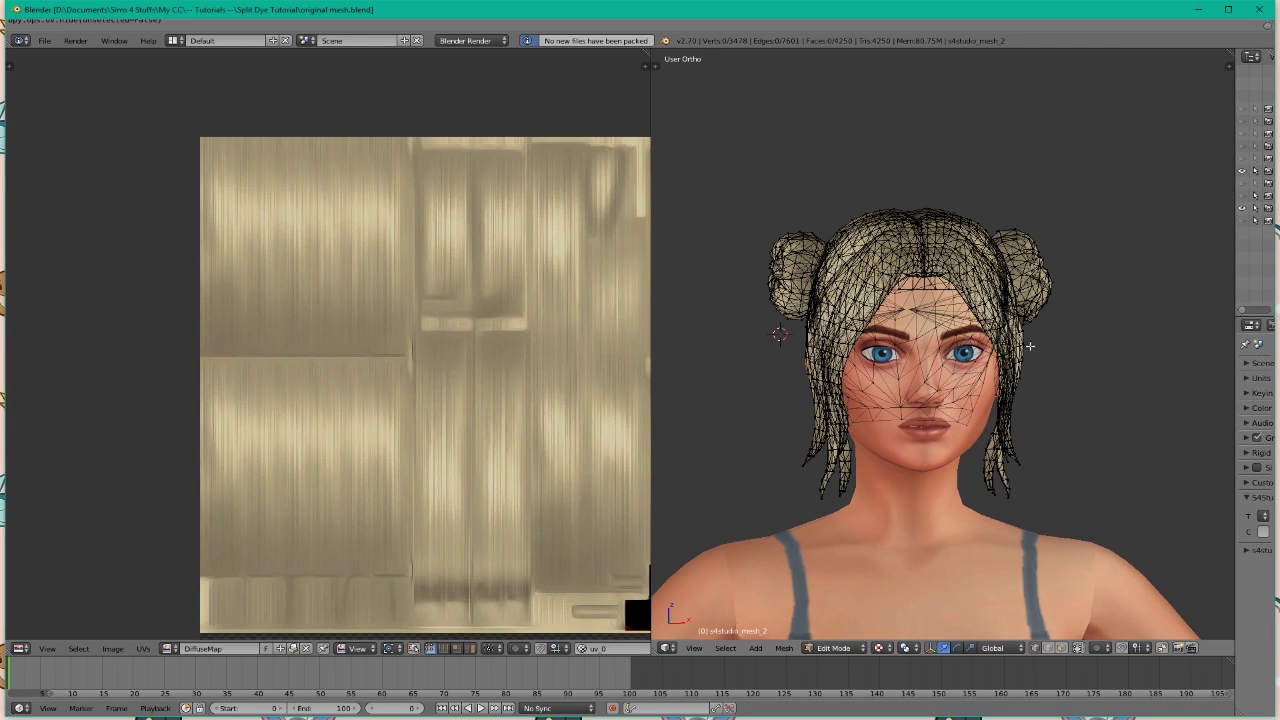
Select all hair geometry and hide the right-hand upper and lower UV islands, leaving only the character's right half selected.
mouse_move(1058, 344)
middle_down()
mouse_move(1082, 347)
mouse_move(1070, 346)
middle_up()
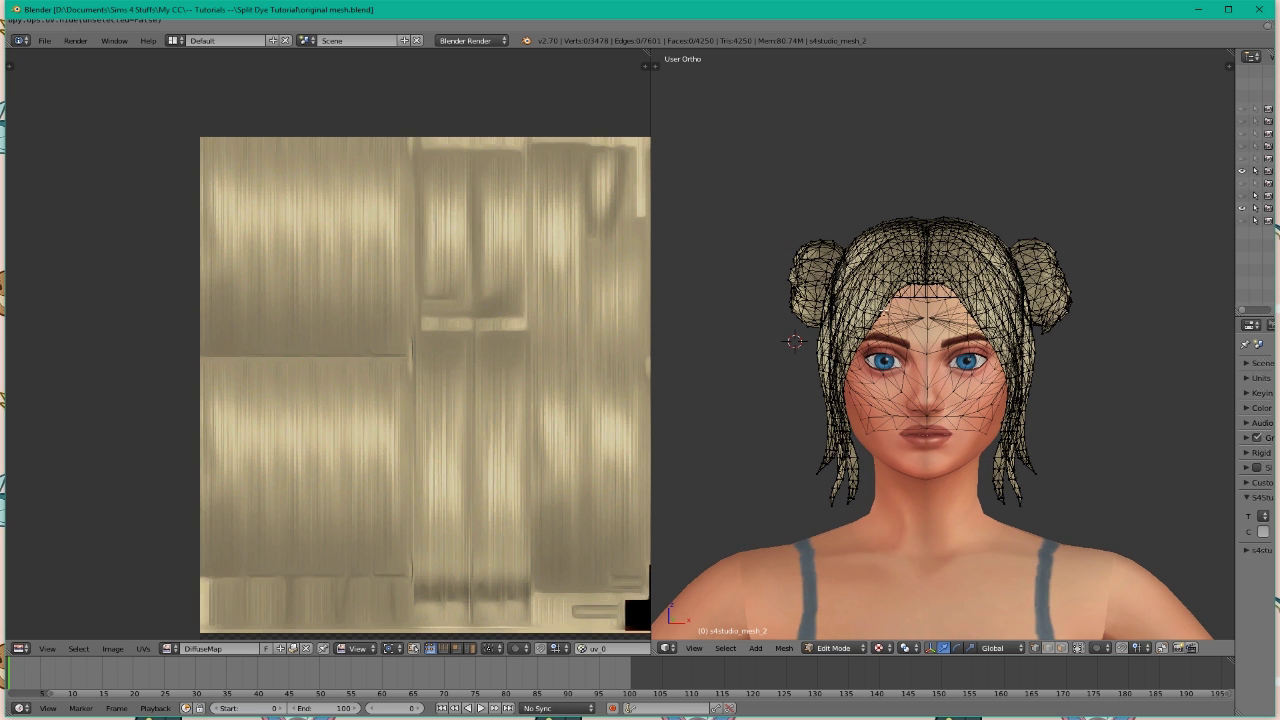
key(a)
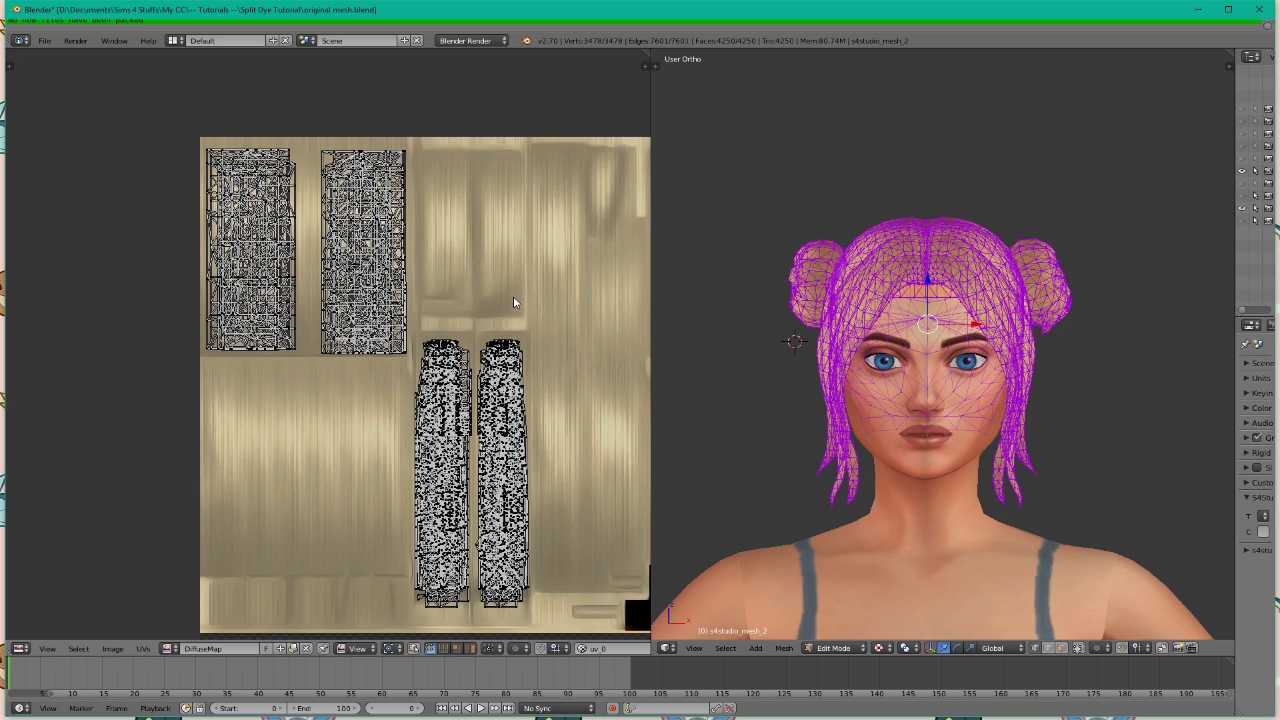
key(b)
drag(313, 105, 415, 358)
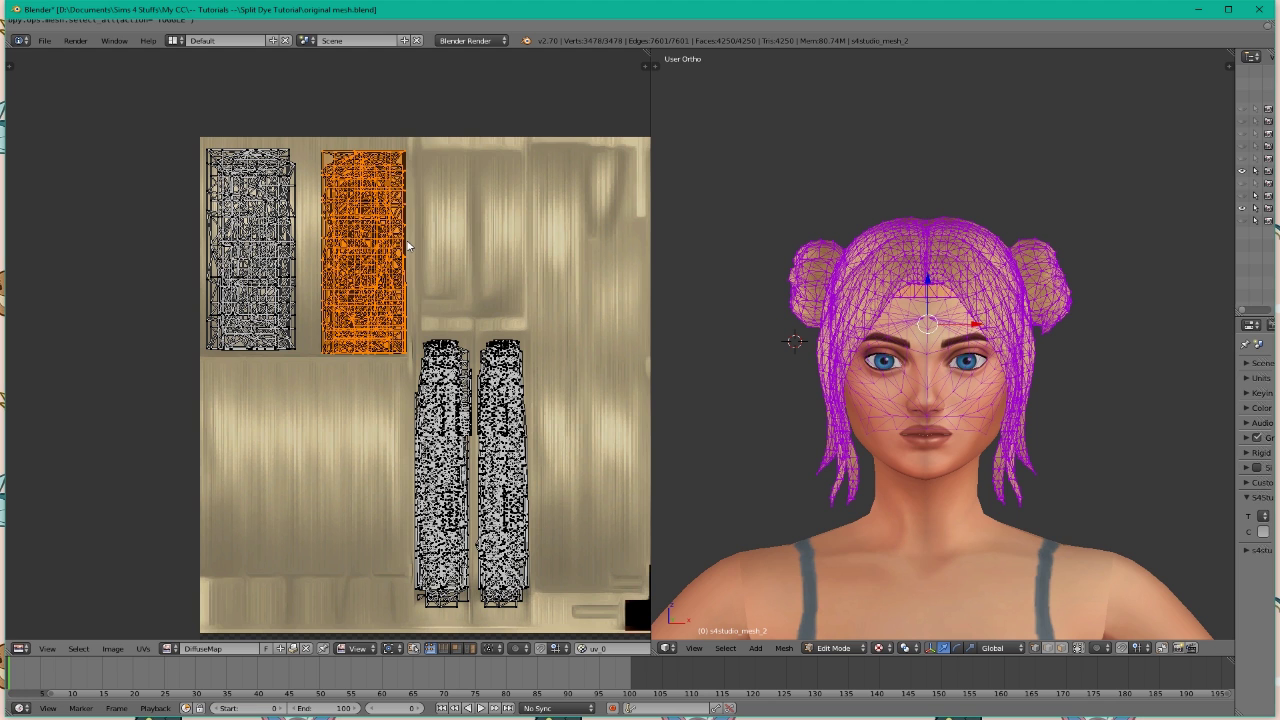
middle_drag(430, 358, 397, 298)
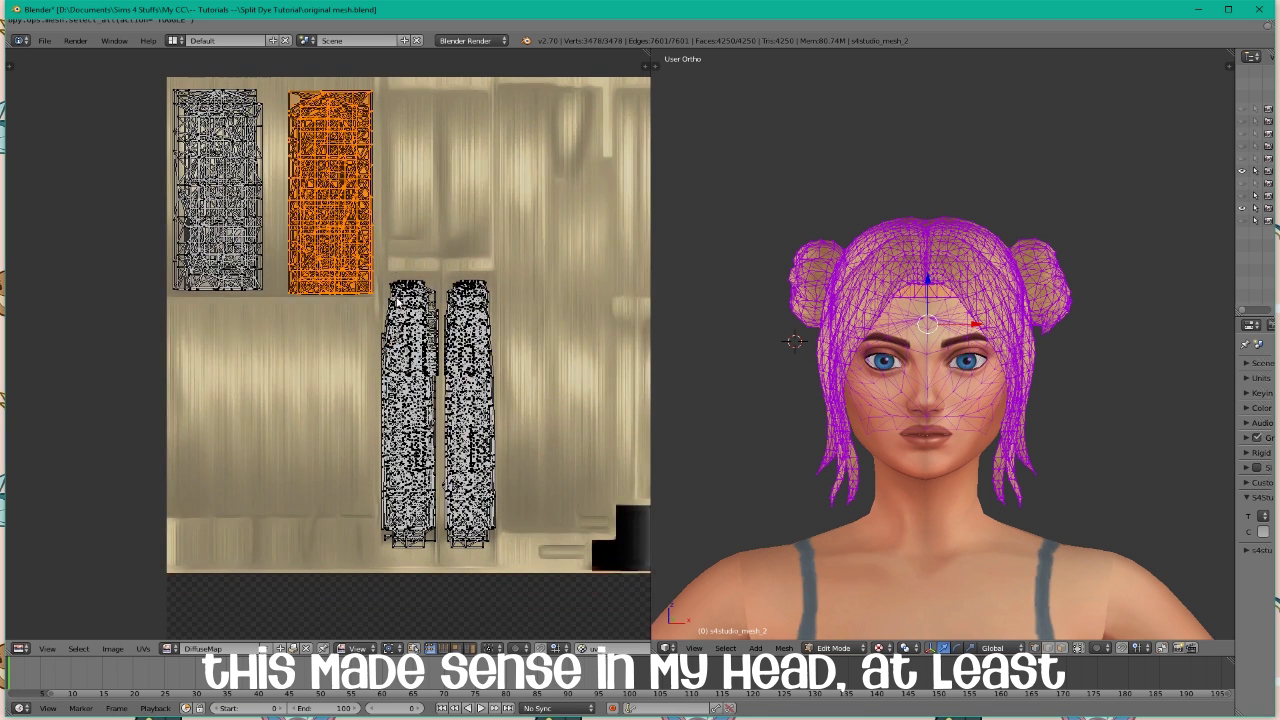
key(b)
drag(523, 246, 443, 583)
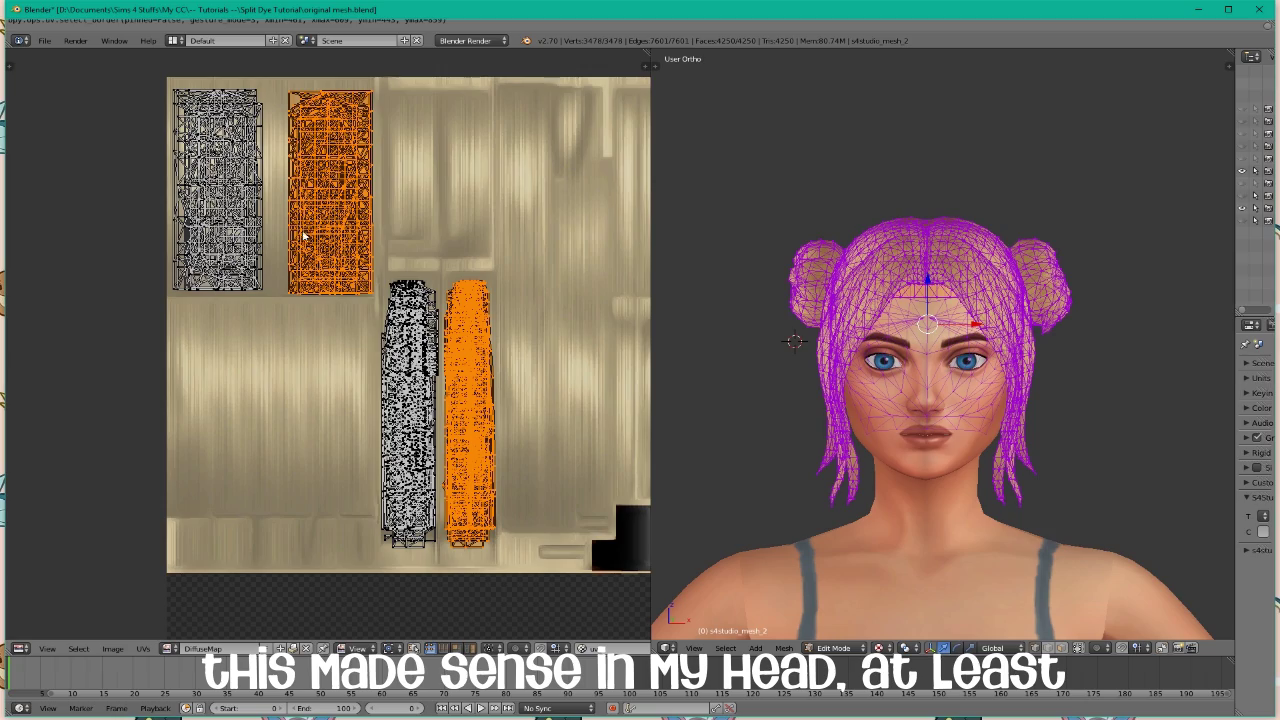
key(h)
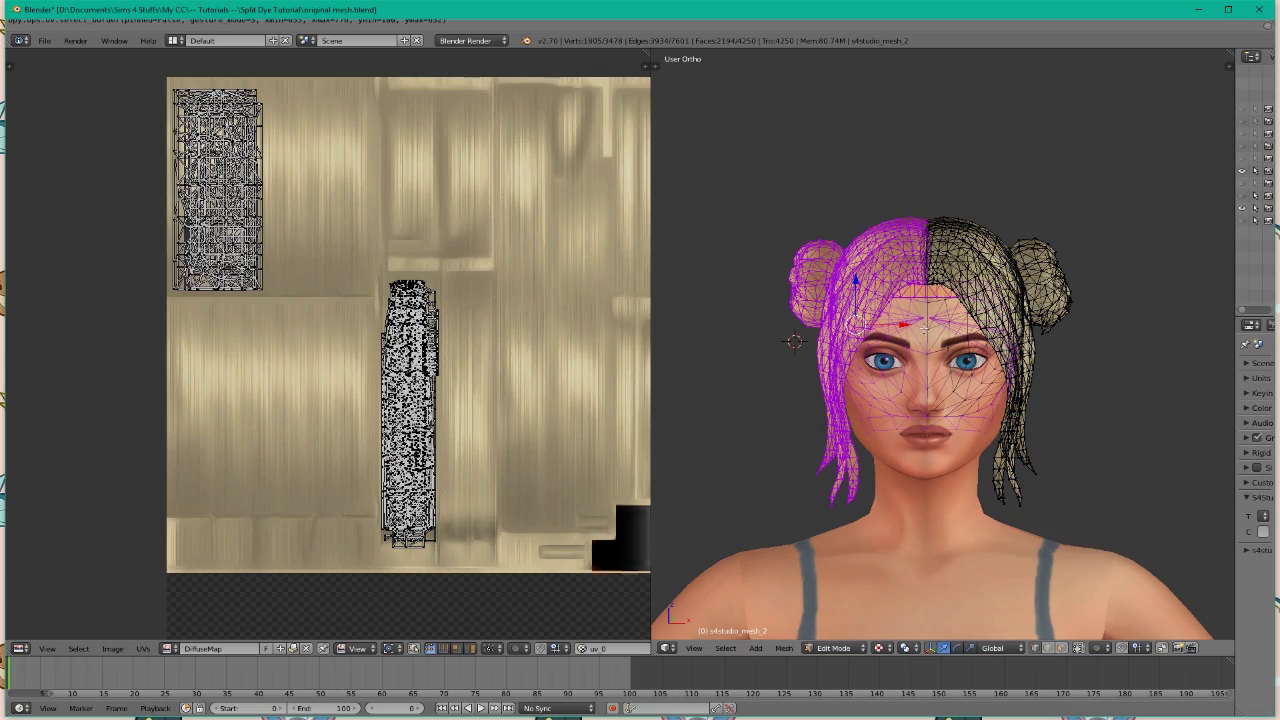
Examine the split from the front and back, including the forehead hairline and the area behind the ear, and clear the selection.
middle_drag(1023, 279, 923, 467)
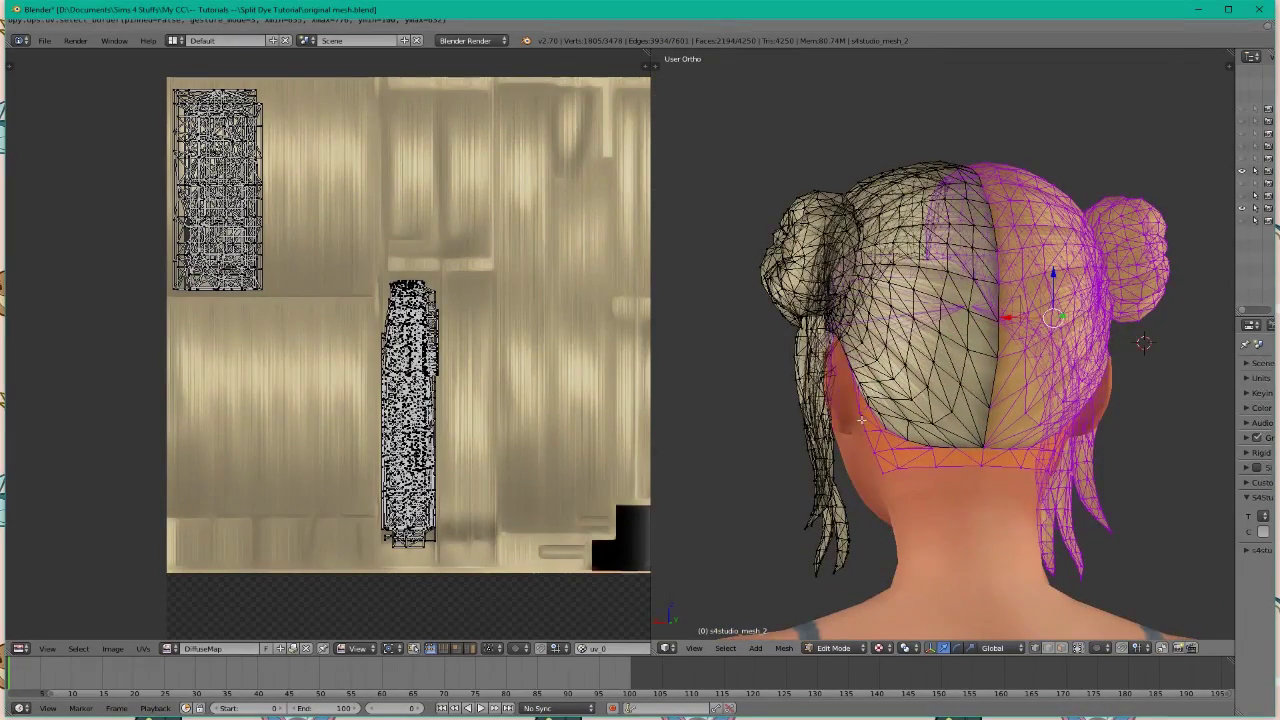
middle_drag(852, 403, 684, 398)
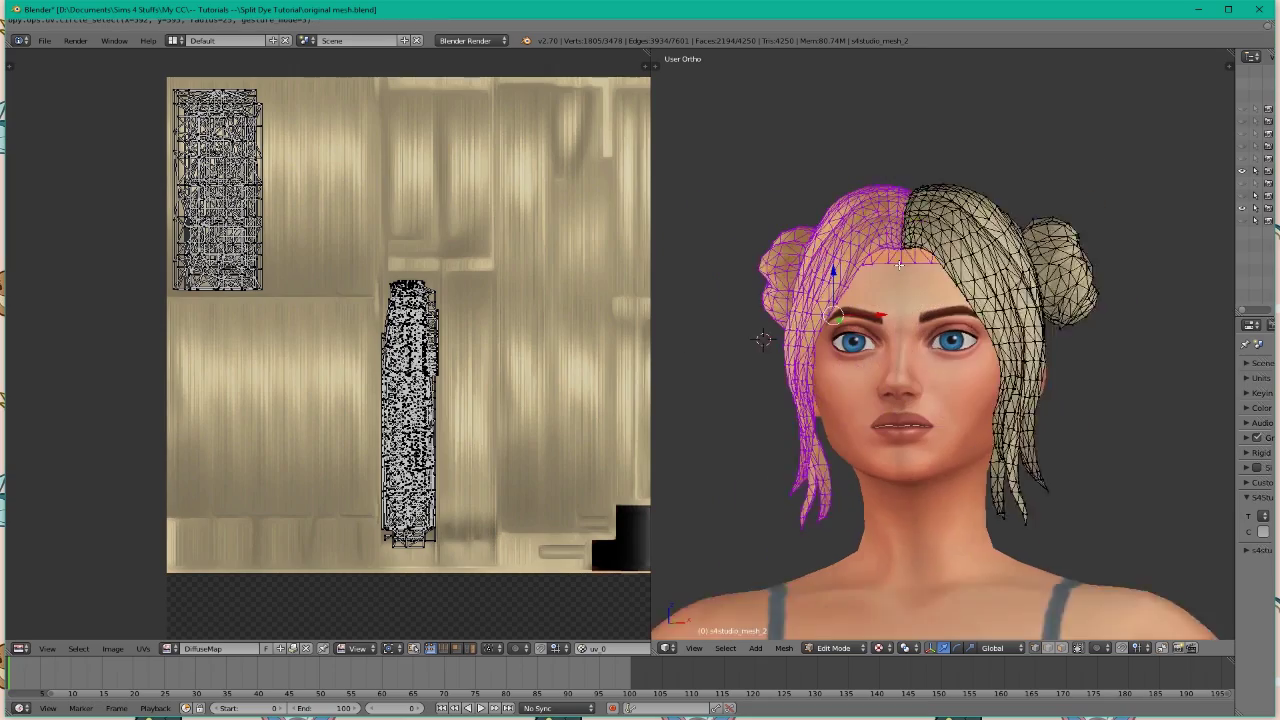
scroll(860, 180, up, 3)
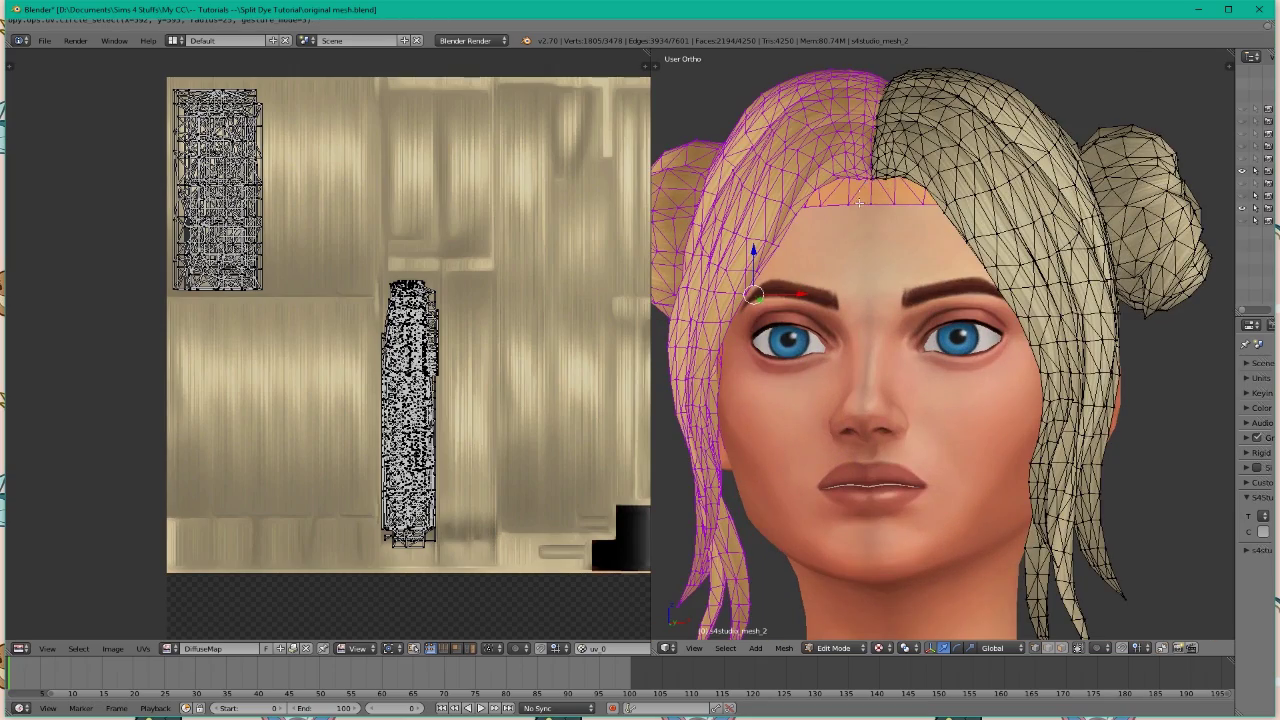
scroll(859, 203, up, 3)
middle_drag(859, 203, 962, 353)
scroll(857, 228, down, 3)
scroll(958, 360, up, 5)
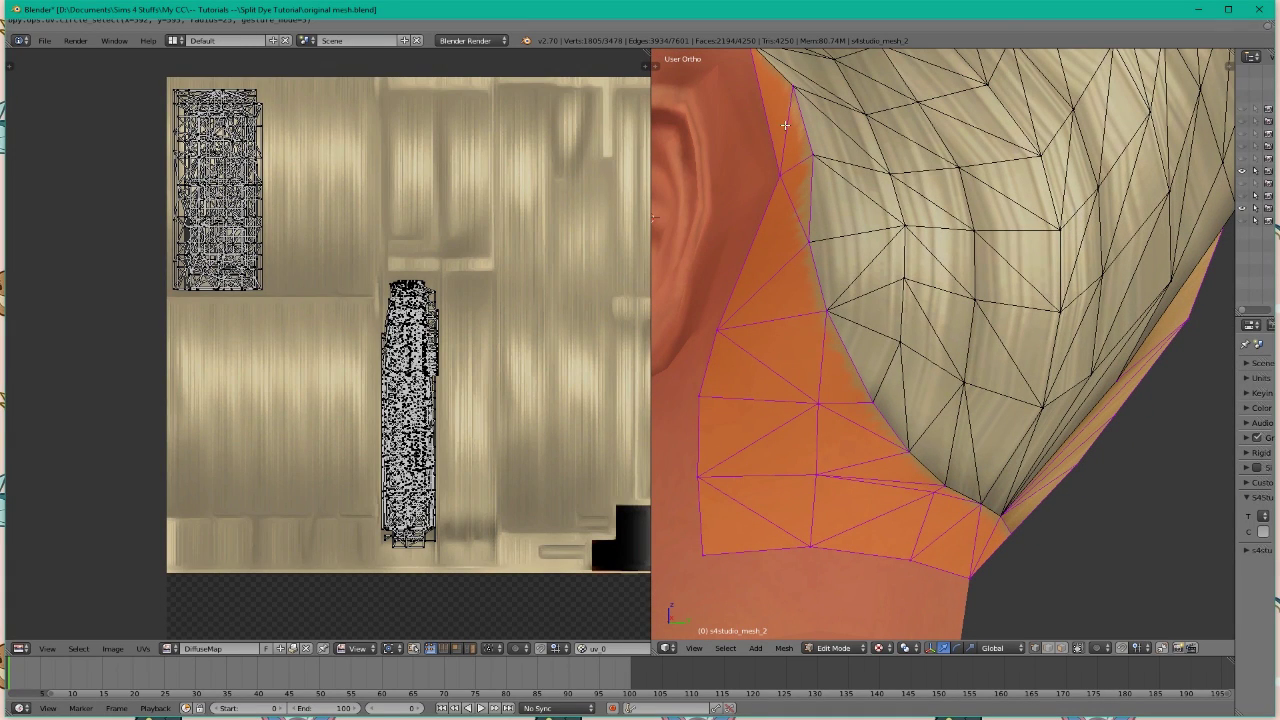
scroll(926, 491, down, 3)
middle_drag(926, 491, 700, 440)
middle_drag(1062, 354, 986, 277)
key(a)
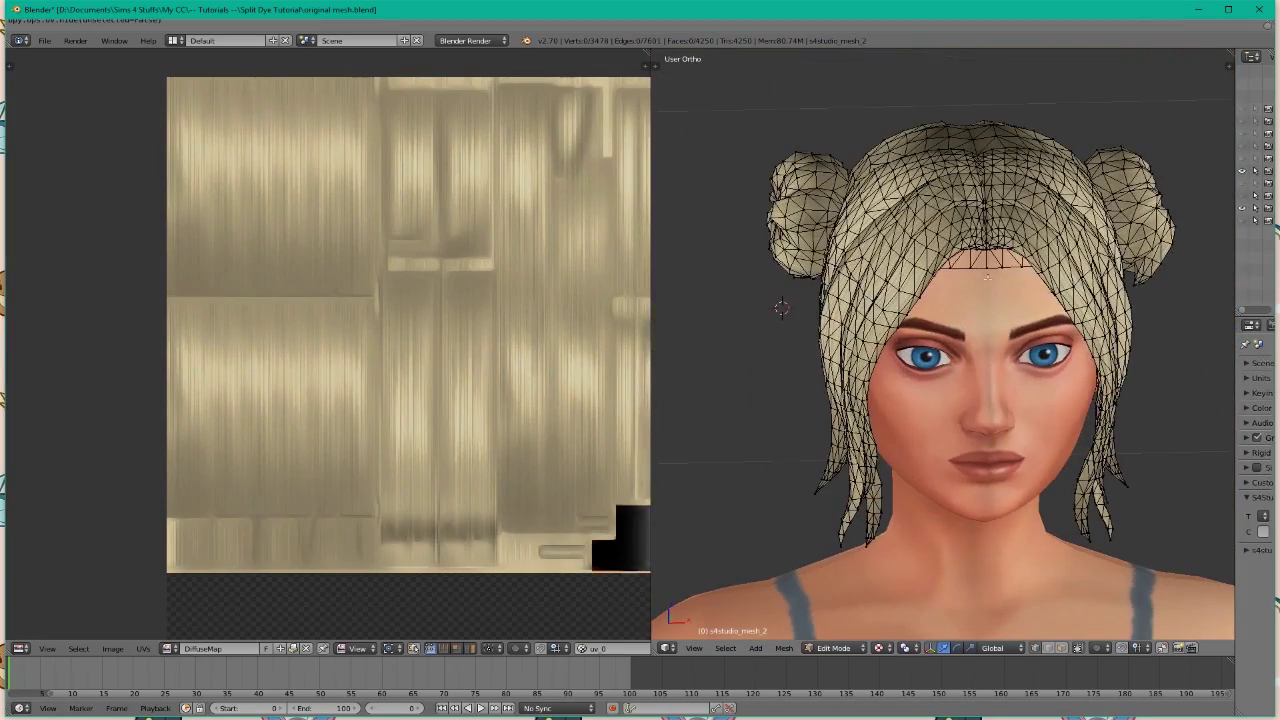
scroll(714, 358, down, 4)
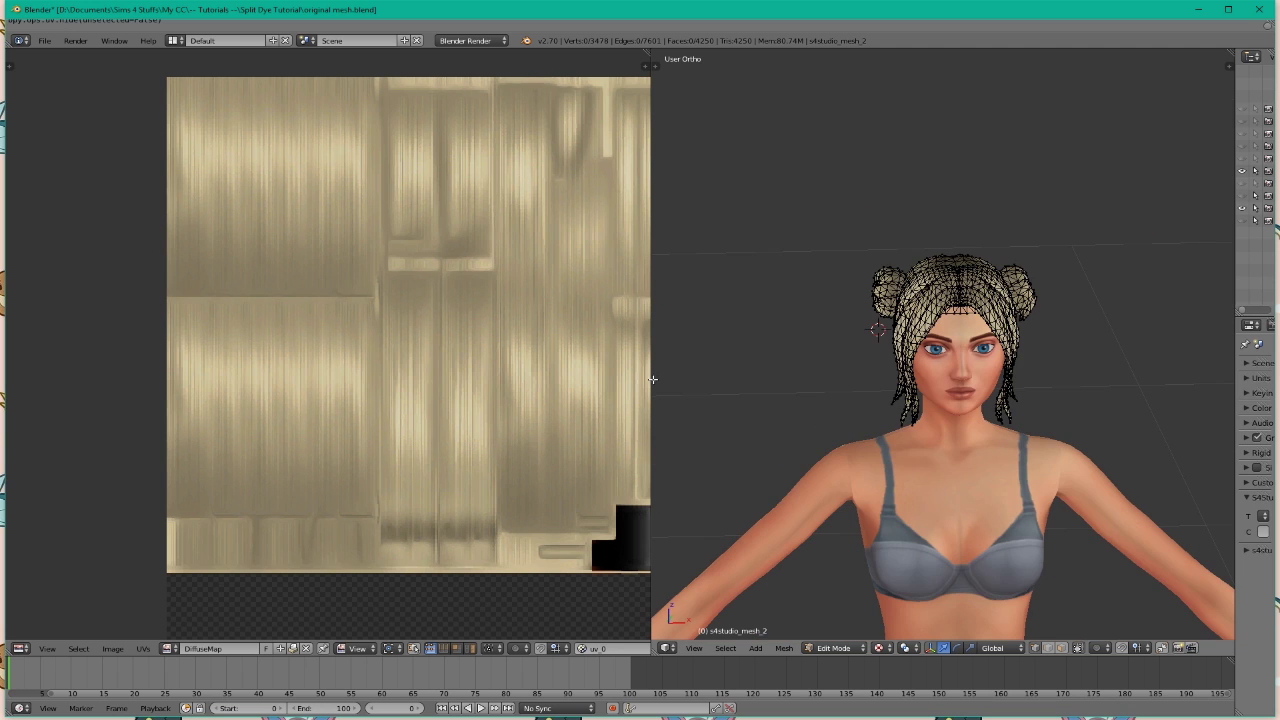
Select all of the hair geometry in Edit Mode and bring its complete UV layout into view.
key(a)
scroll(368, 386, down, 4)
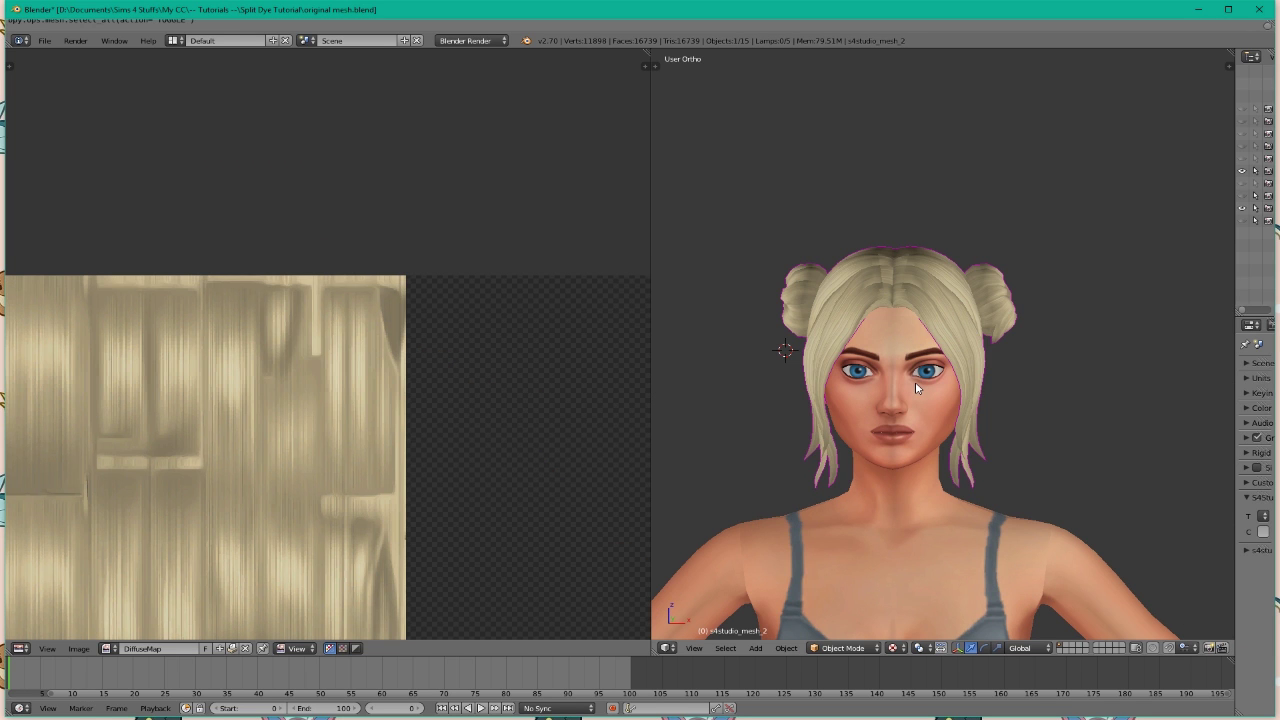
key(Tab)
key(a)
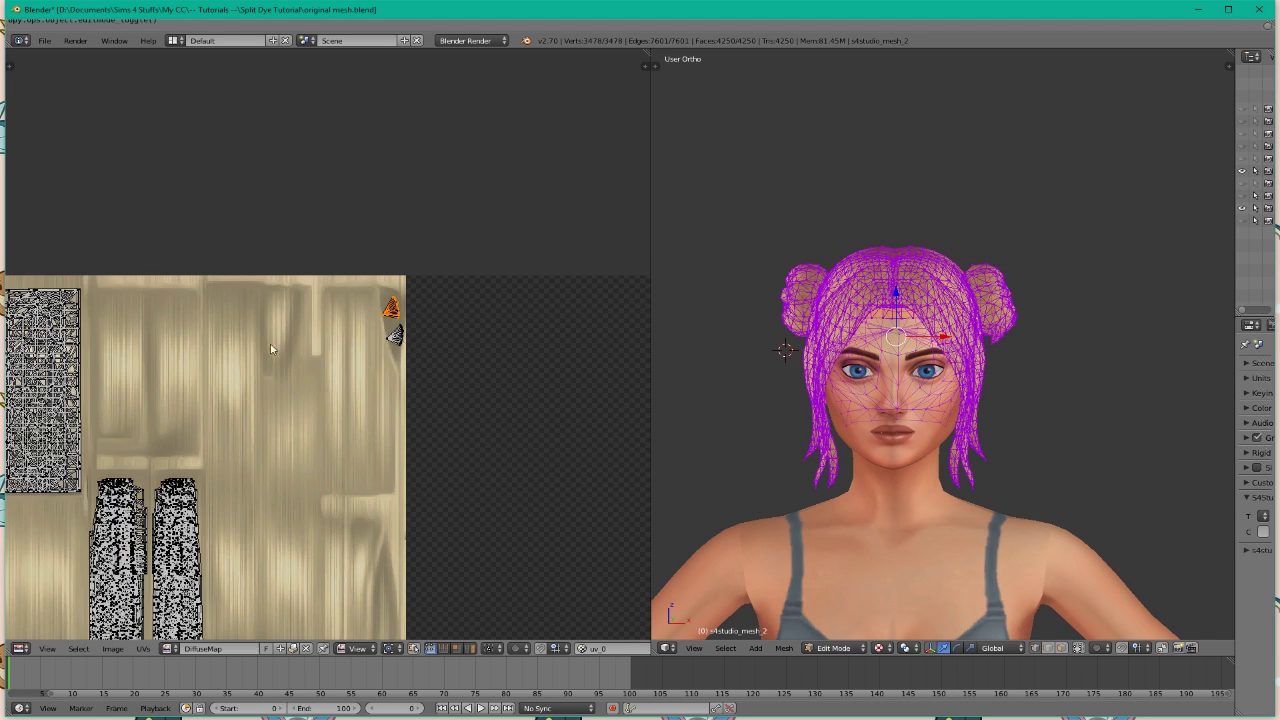
scroll(347, 197, down, 4)
middle_drag(224, 272, 209, 284)
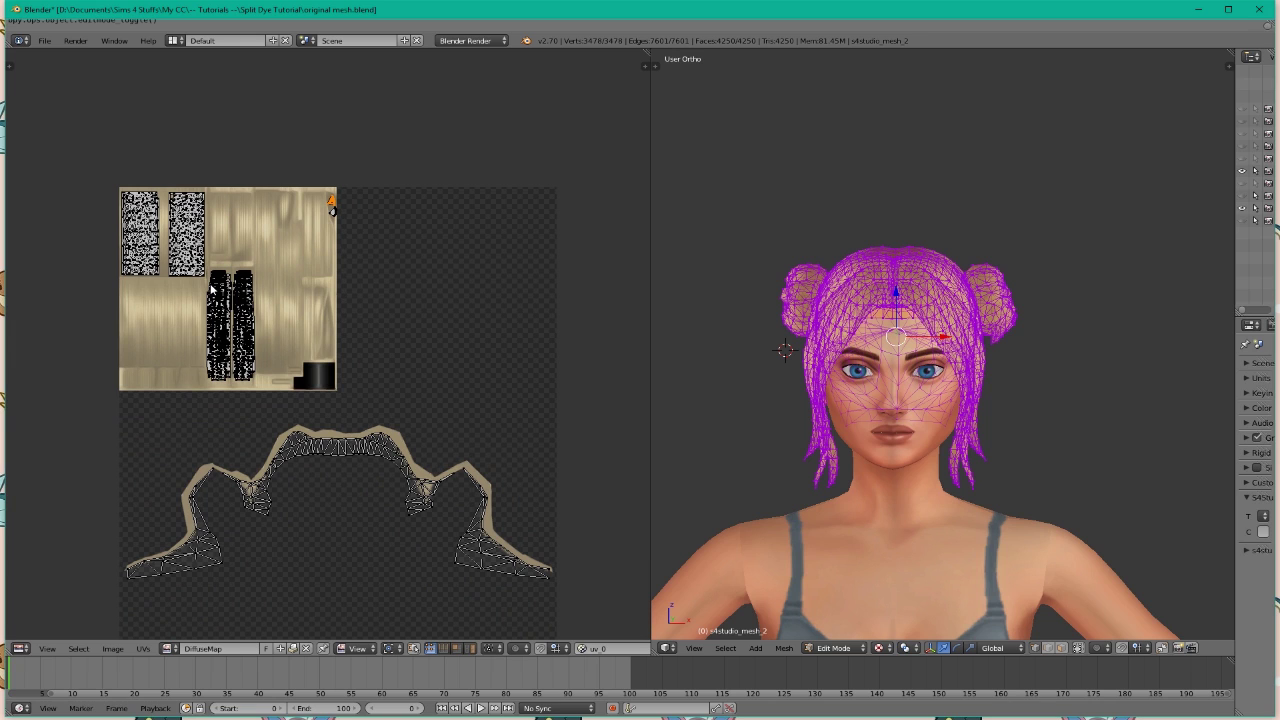
scroll(346, 314, up, 1)
middle_drag(346, 314, 321, 259)
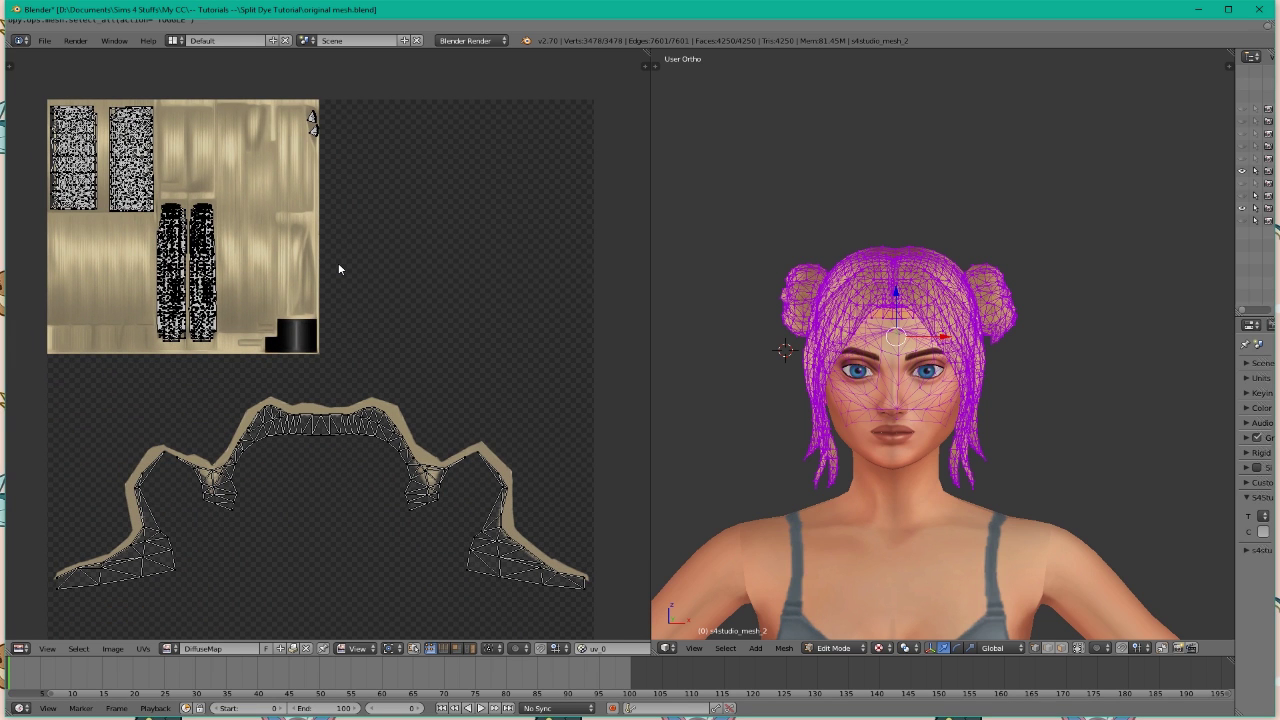
Switch to Sims 4 Studio and export the diffuse texture of light blonde swatch 9 as texture.png, replacing the existing file.
click(1199, 10)
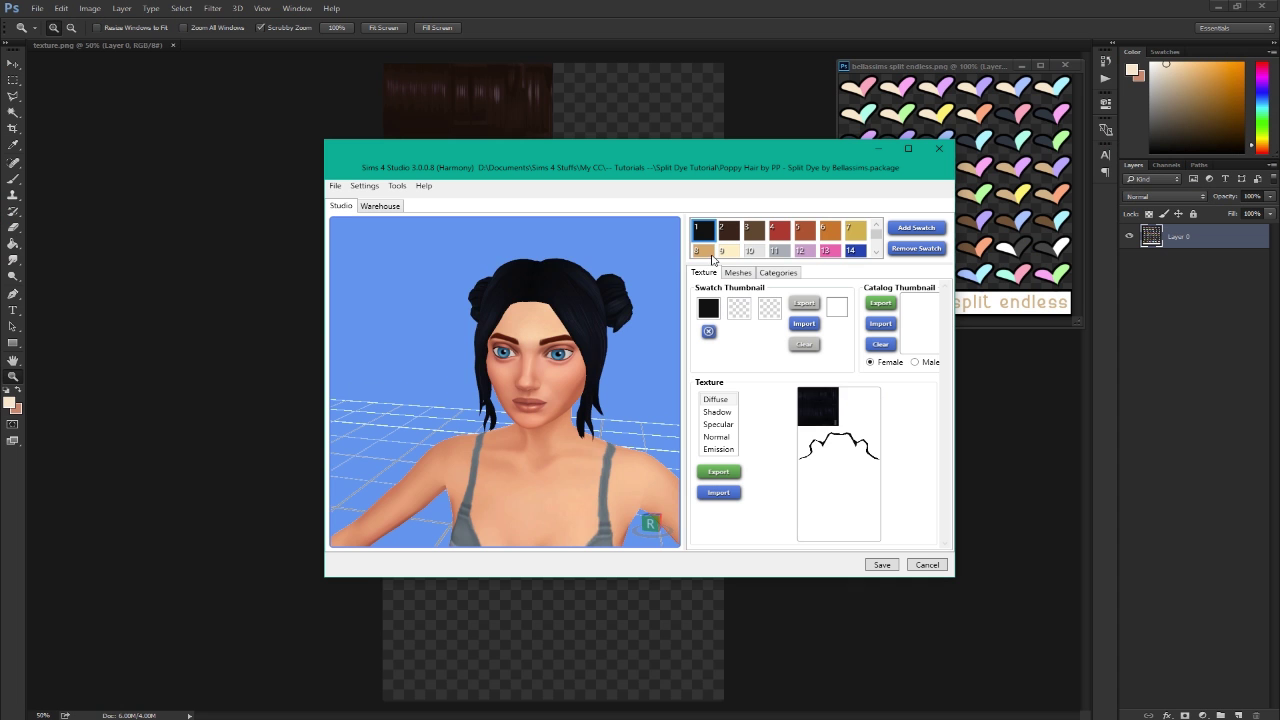
click(728, 250)
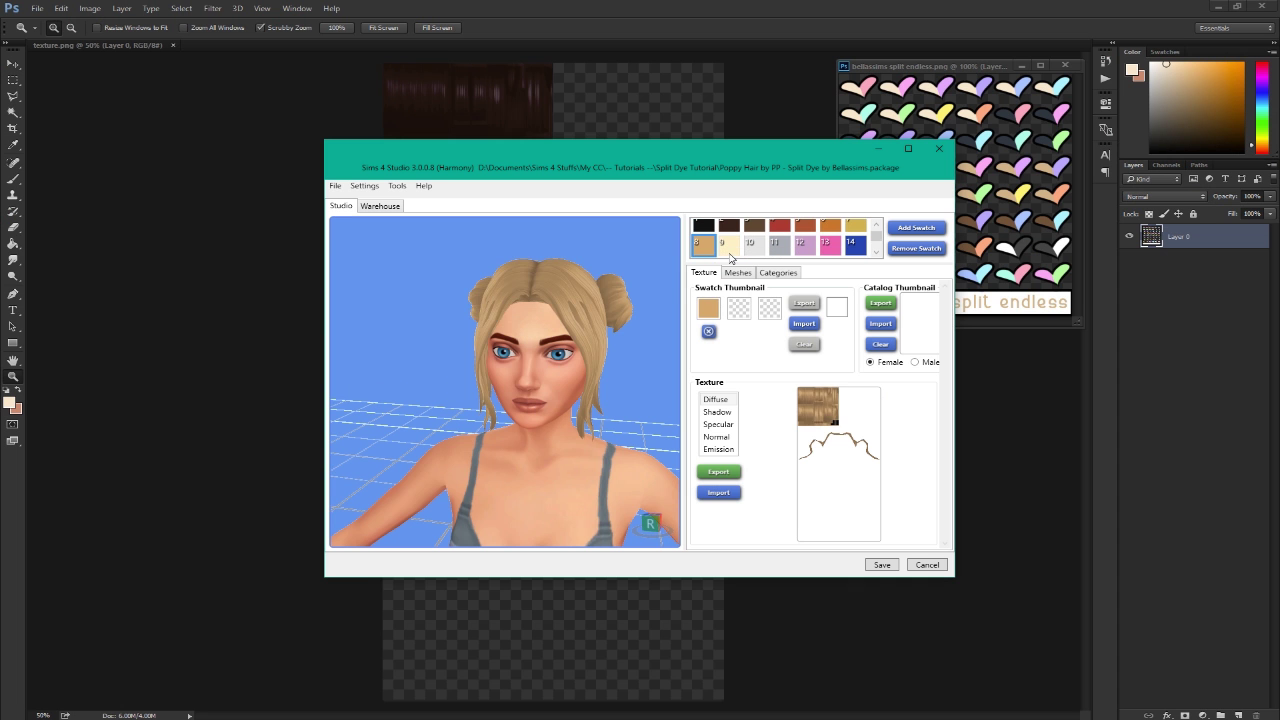
click(718, 471)
double_click(490, 245)
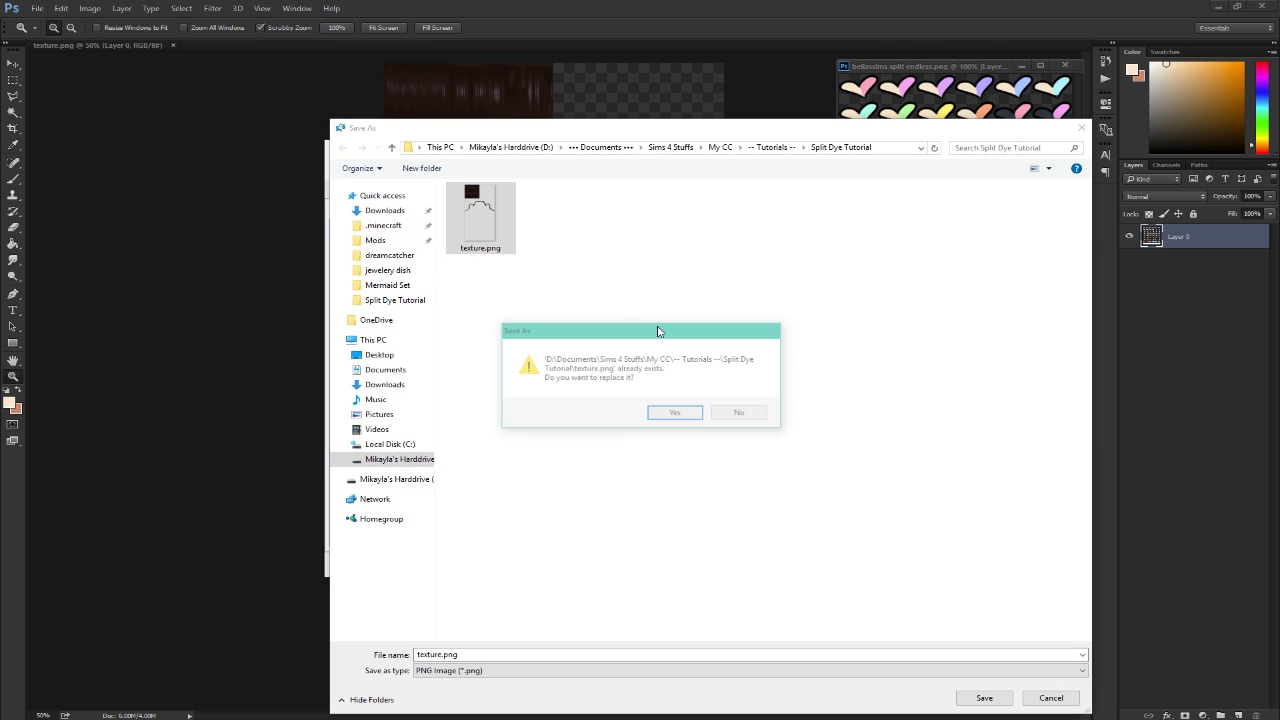
click(672, 414)
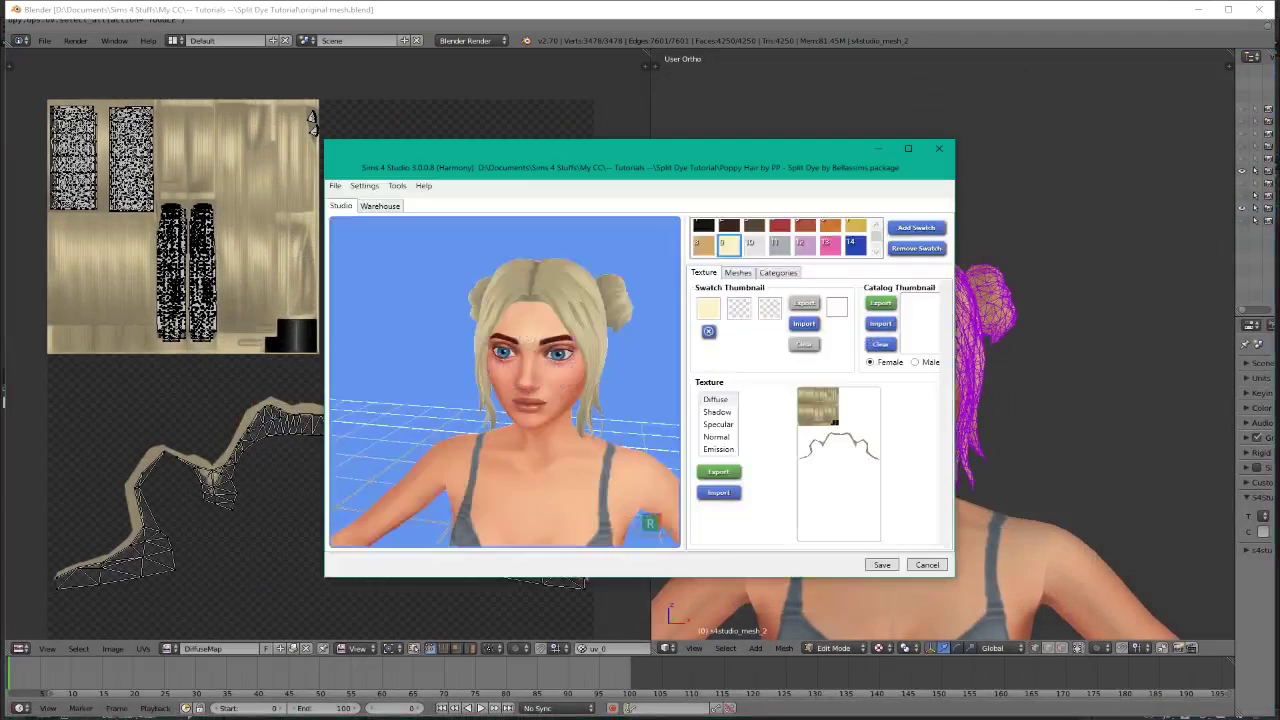
Remove the hair swatches starting from number 14 until only the first black swatch is left.
click(853, 245)
click(905, 249)
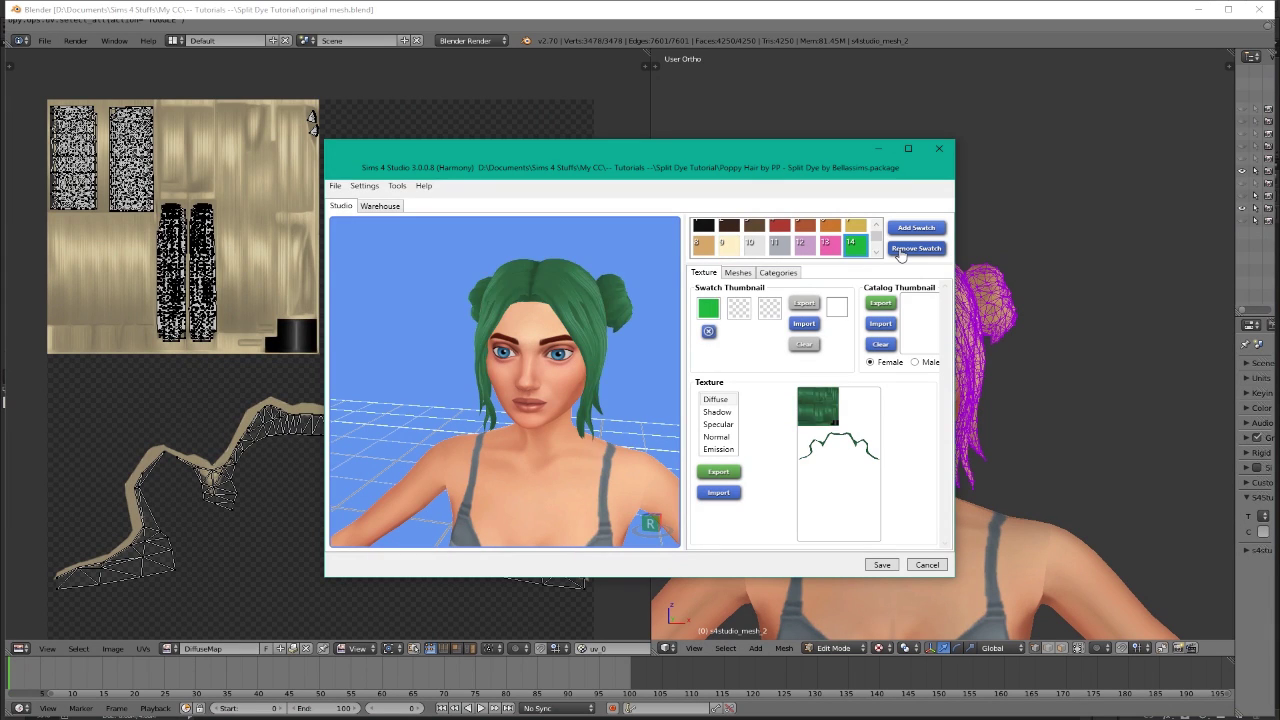
click(905, 249)
click(905, 249)
click(901, 249)
click(901, 249)
click(901, 249)
click(901, 249)
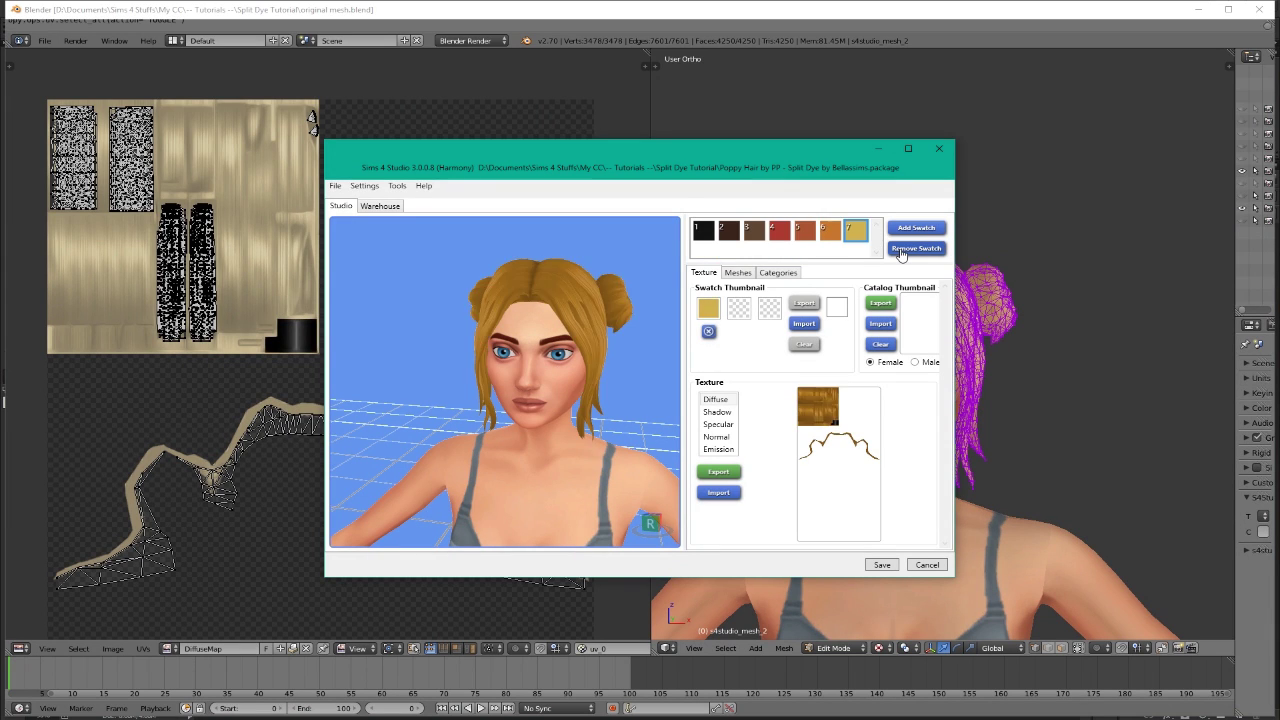
click(901, 249)
click(901, 249)
click(901, 249)
click(901, 249)
click(901, 249)
click(901, 249)
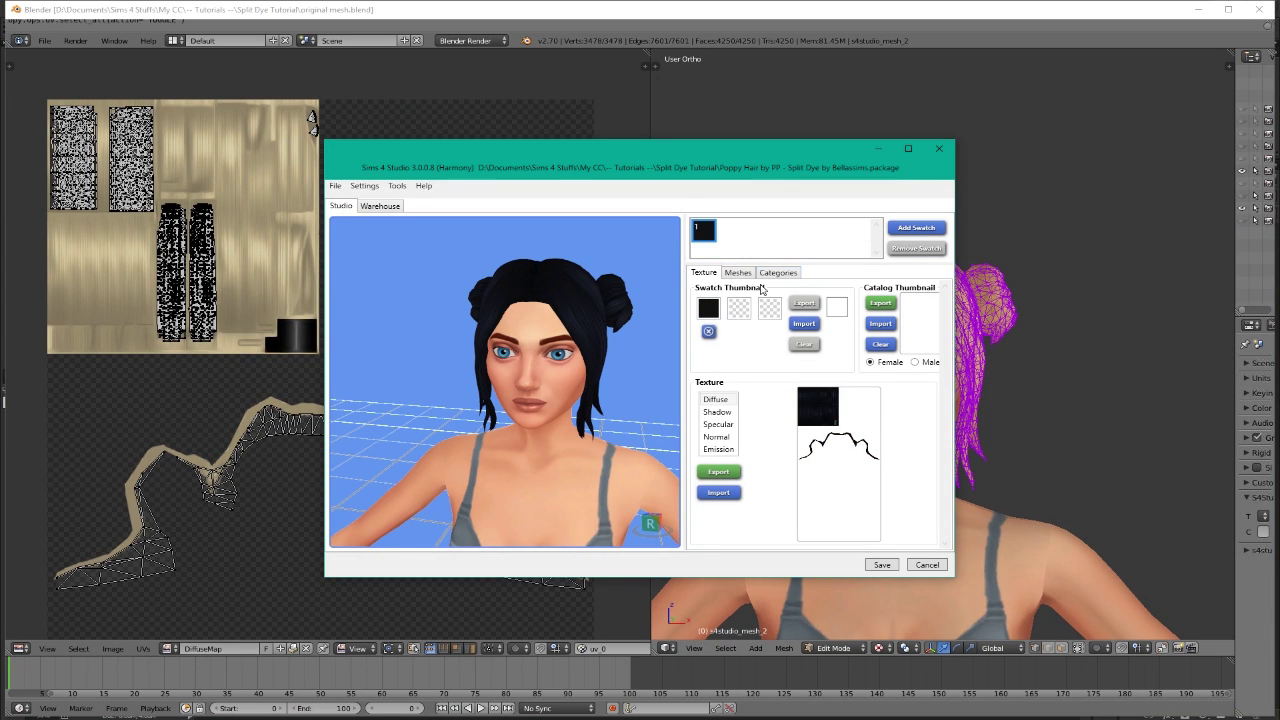
Import texture.png as the remaining swatch's diffuse texture and minimize the Blender and file browser windows.
click(718, 492)
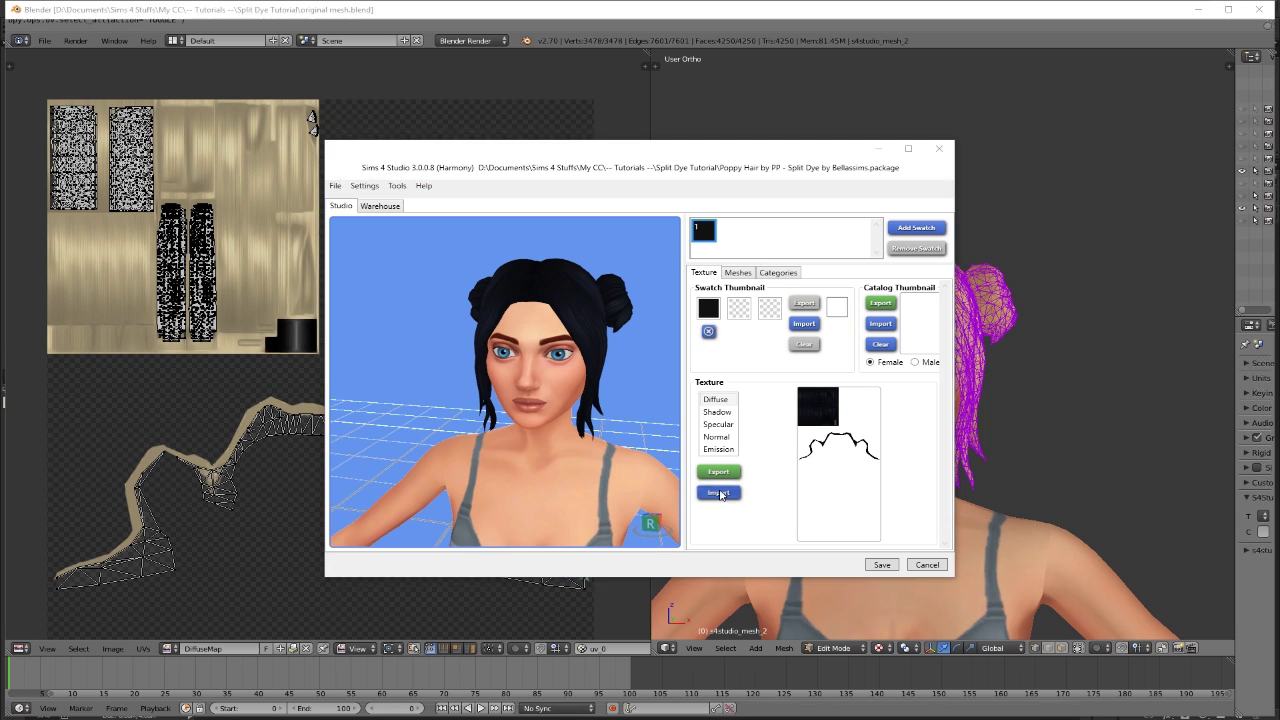
double_click(480, 215)
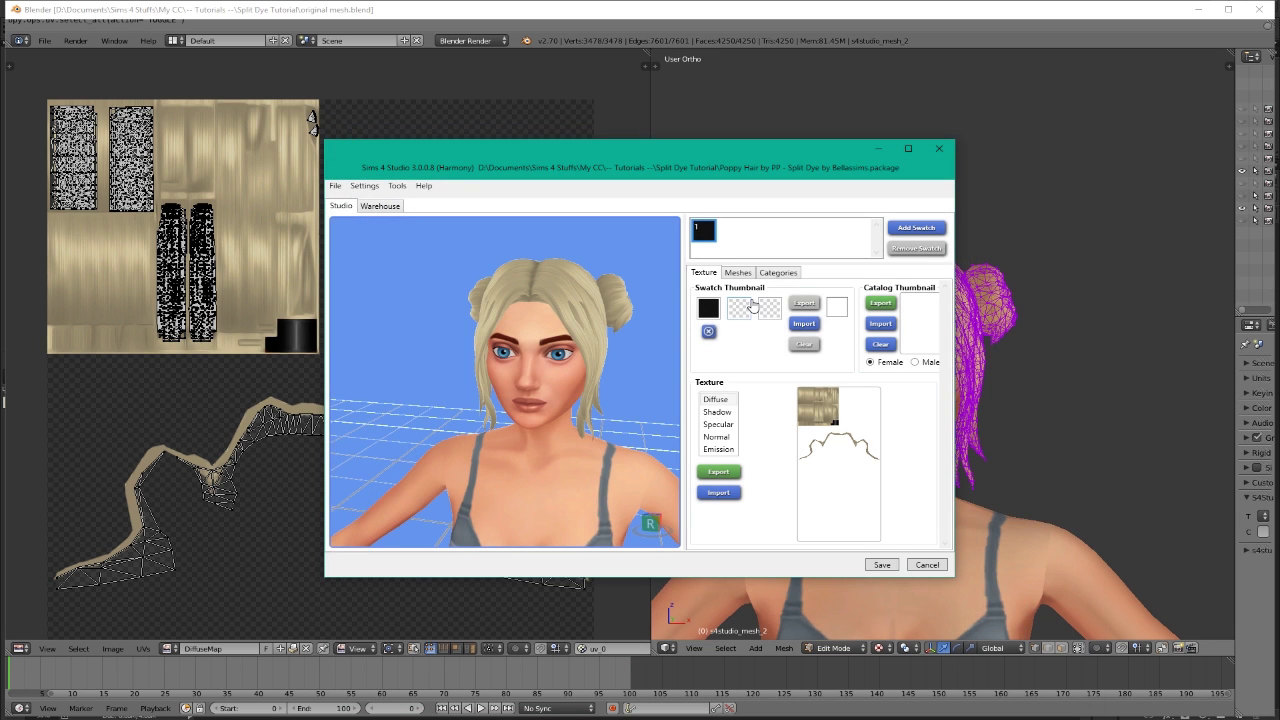
click(1198, 9)
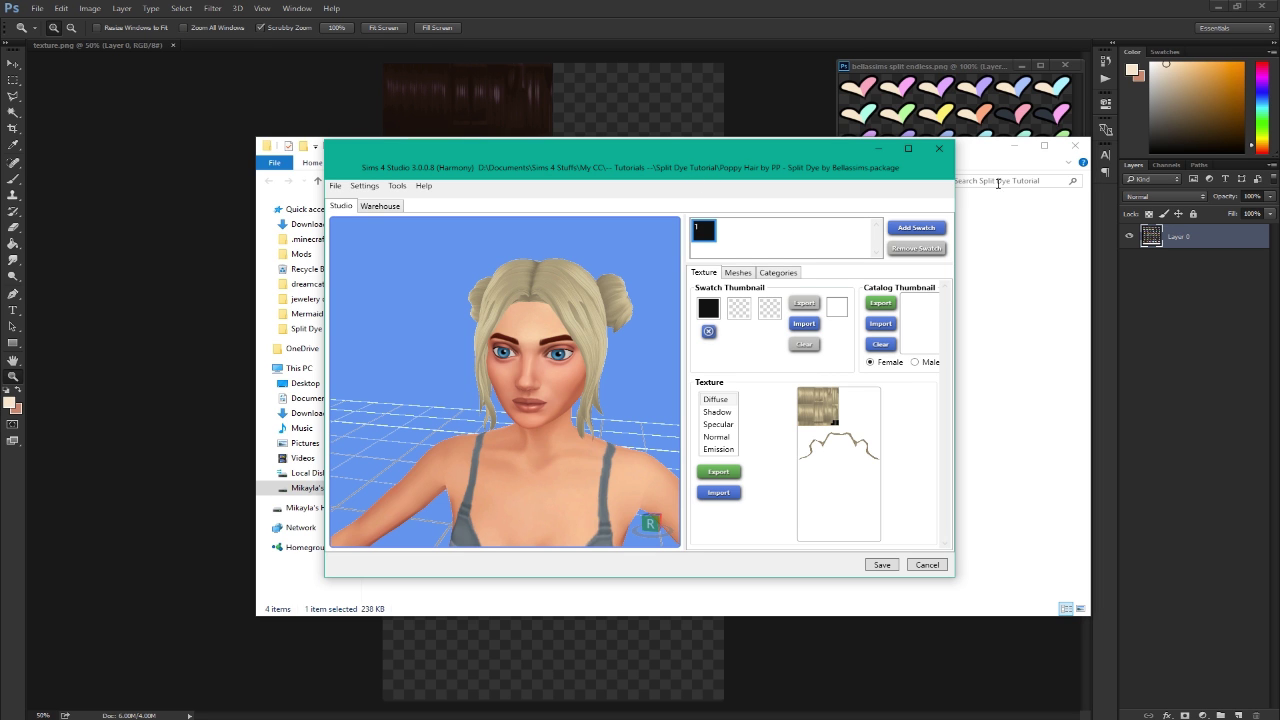
click(1013, 146)
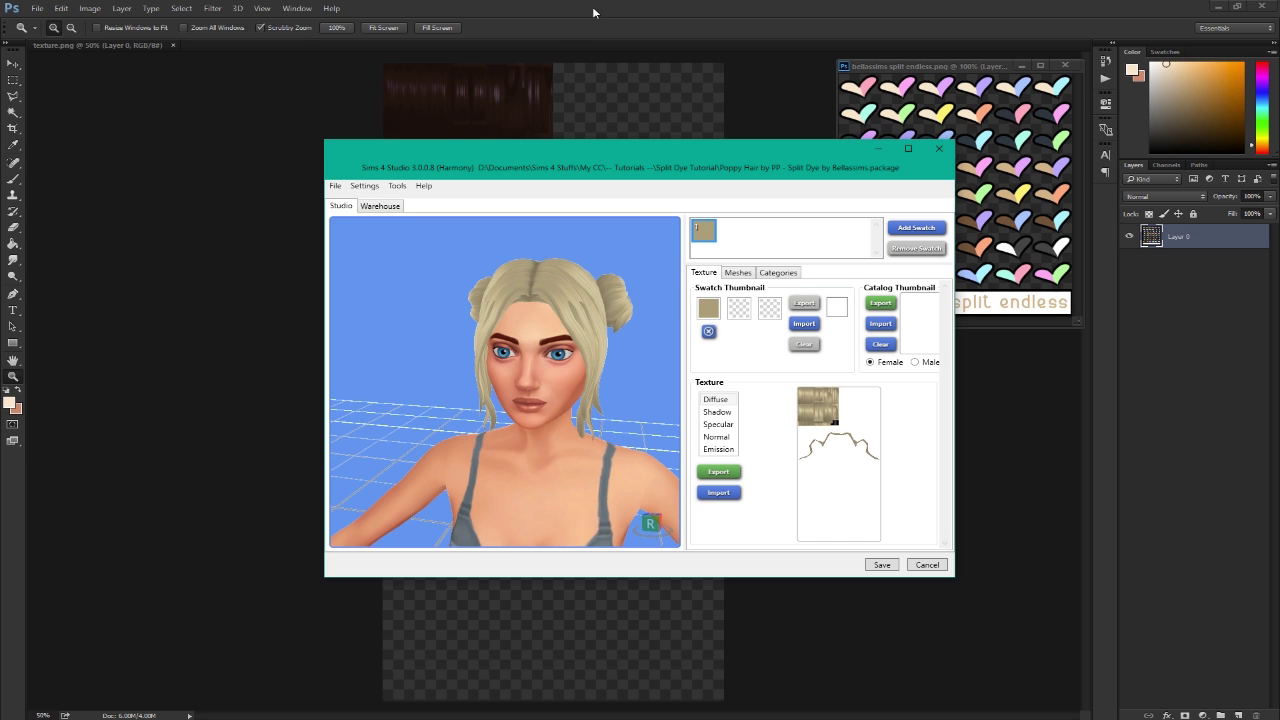
In Photoshop, replace the old open texture with the new texture.png, docked separately from the floating split endless palette.
click(172, 45)
click(37, 8)
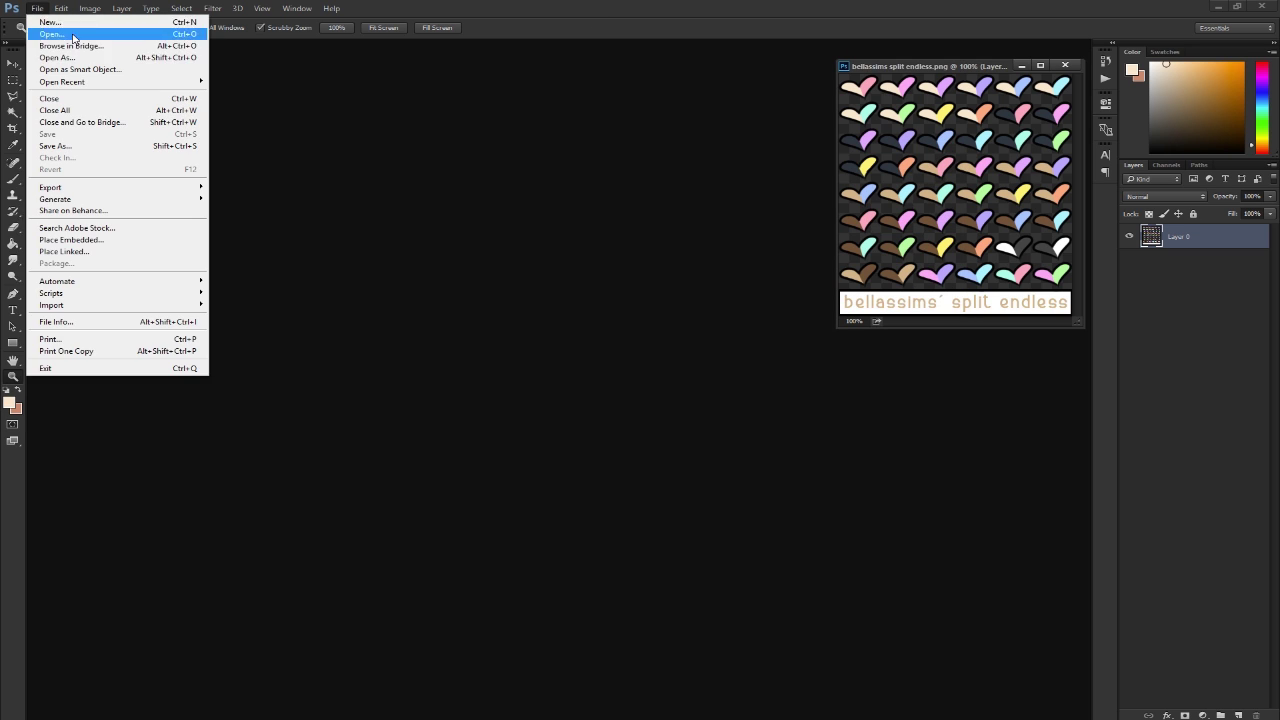
click(73, 36)
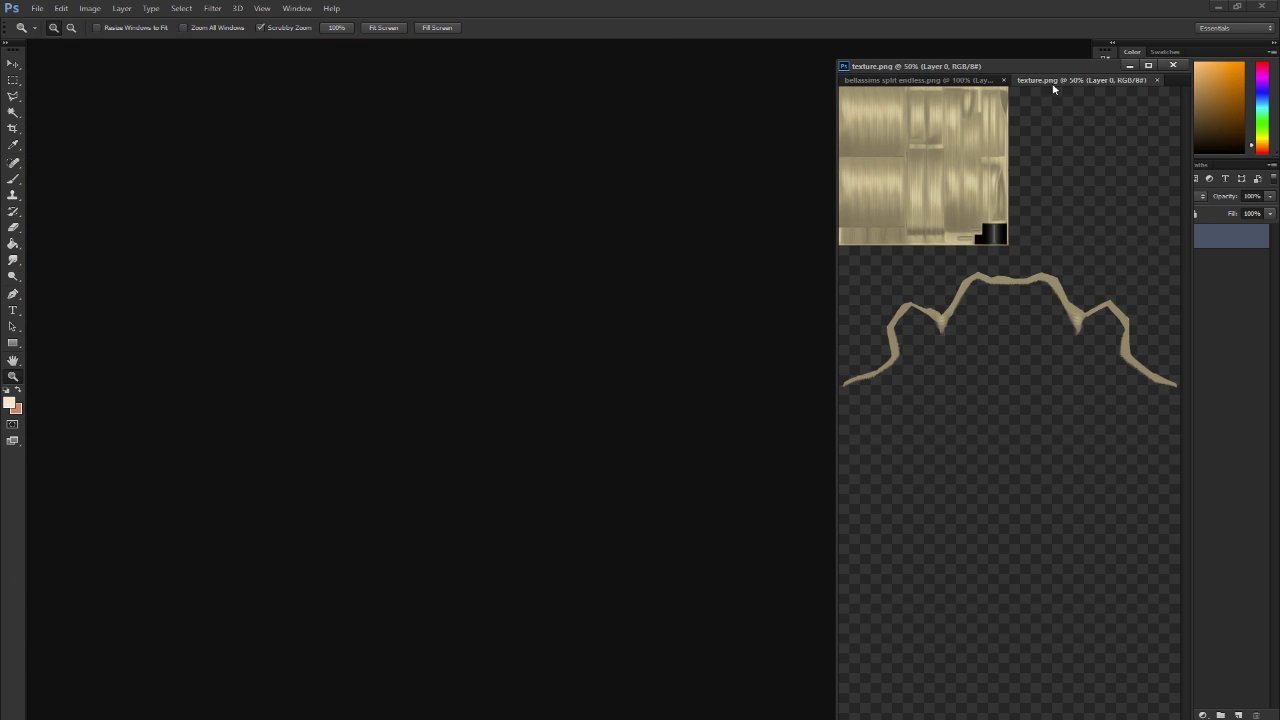
drag(1054, 86, 300, 44)
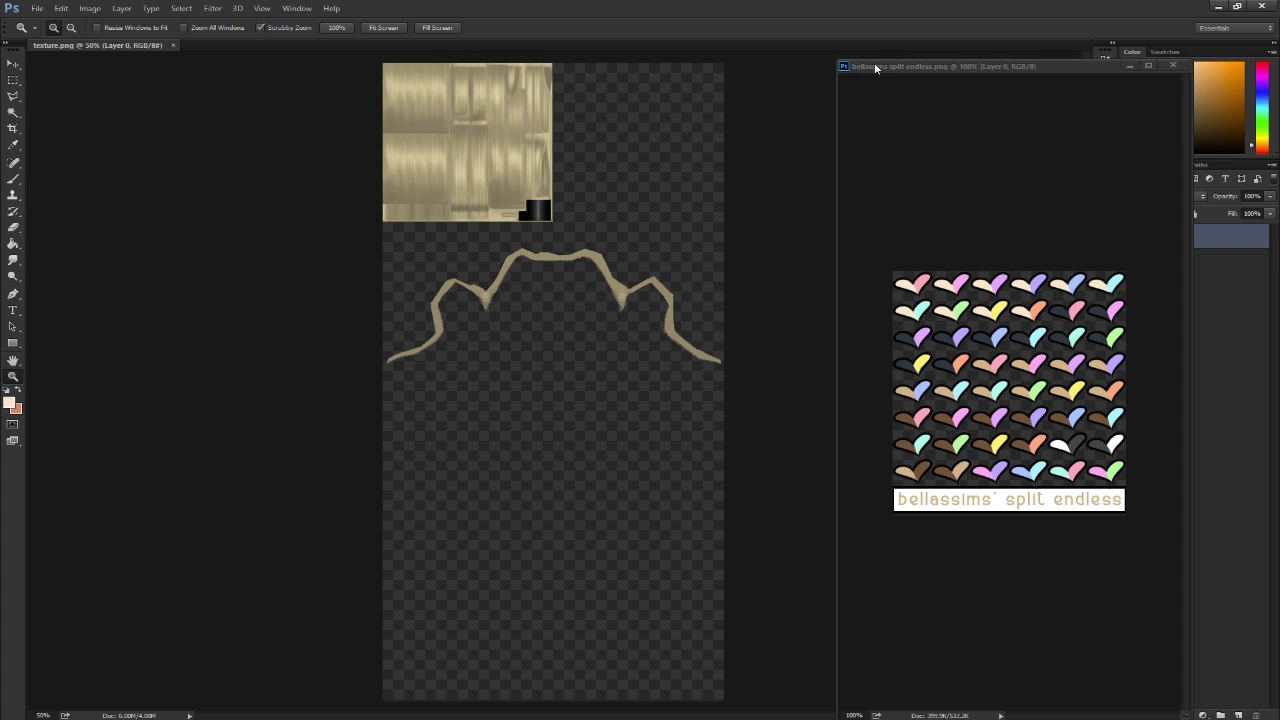
drag(839, 61, 903, 57)
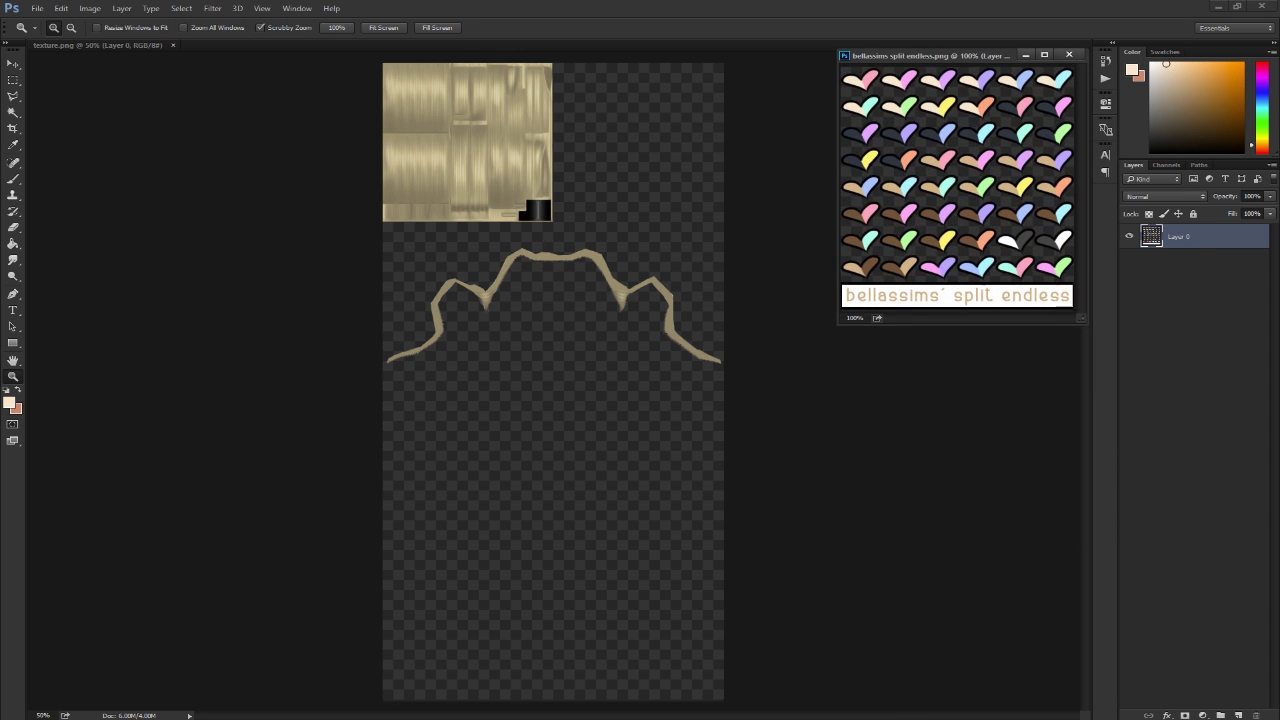
Return to Blender and copy a screen capture of the square hair texture area with its UV islands.
click(540, 717)
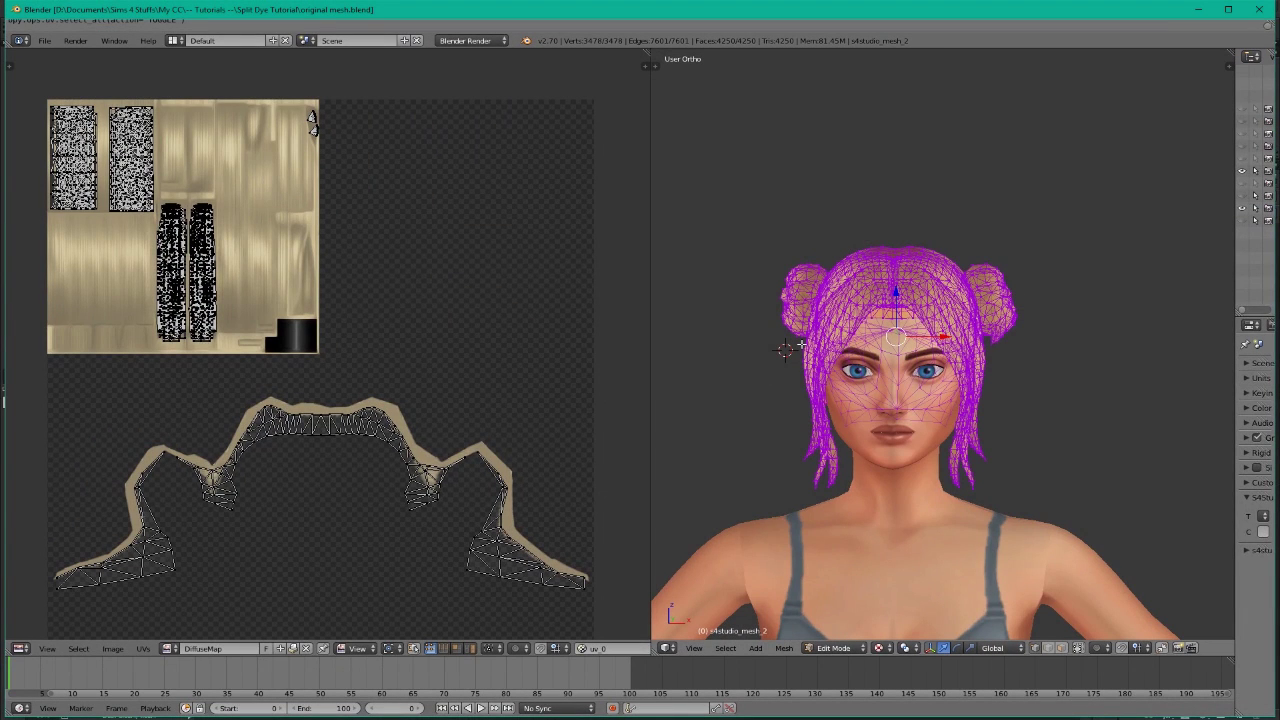
click(144, 649)
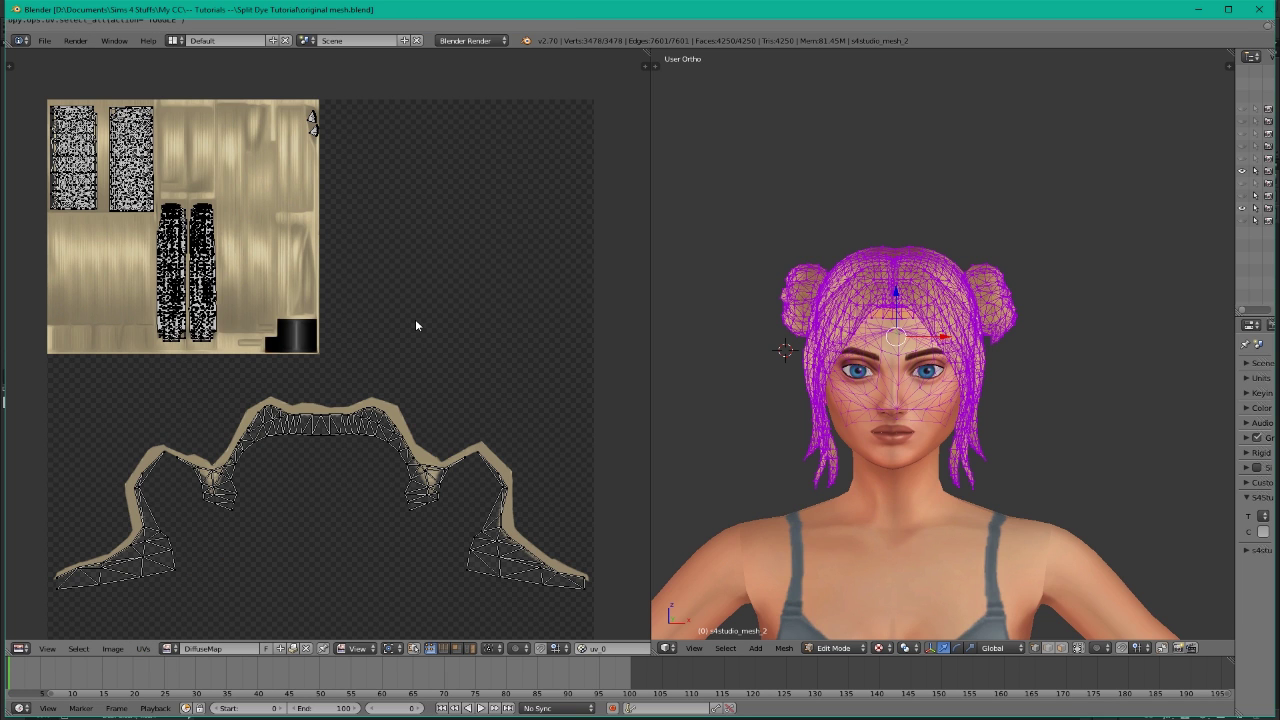
key(Print)
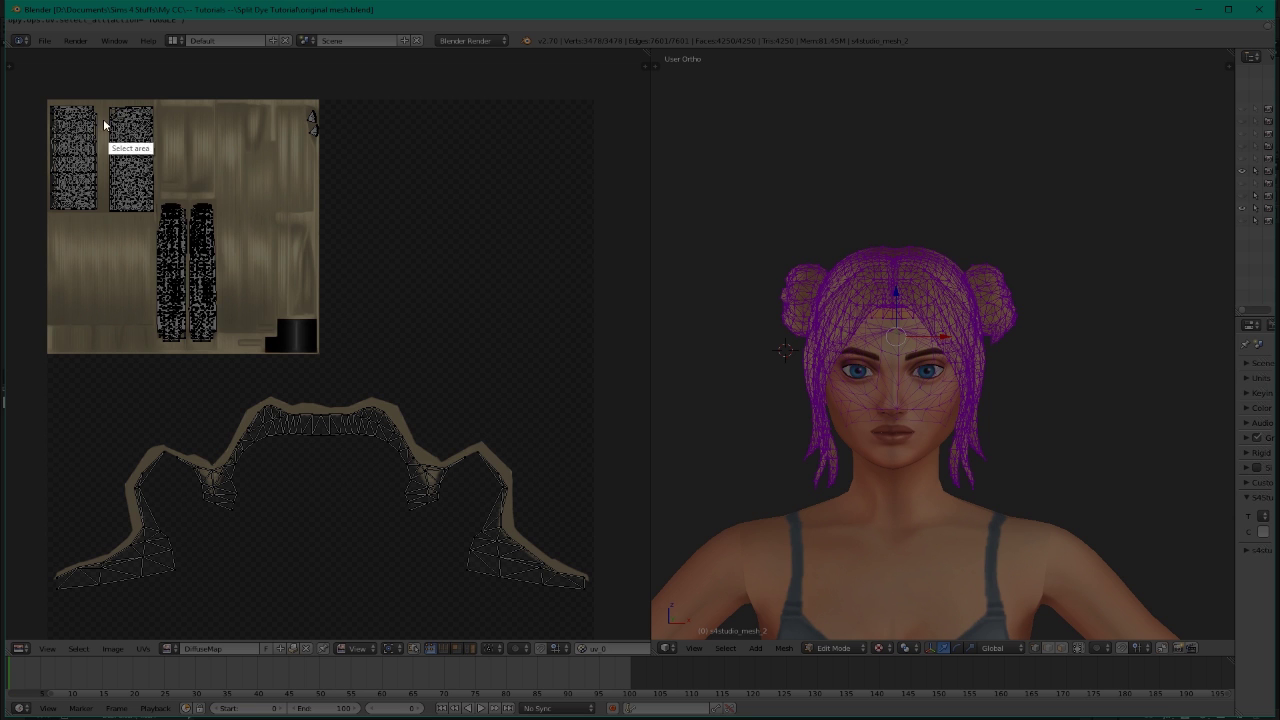
drag(47, 96, 326, 353)
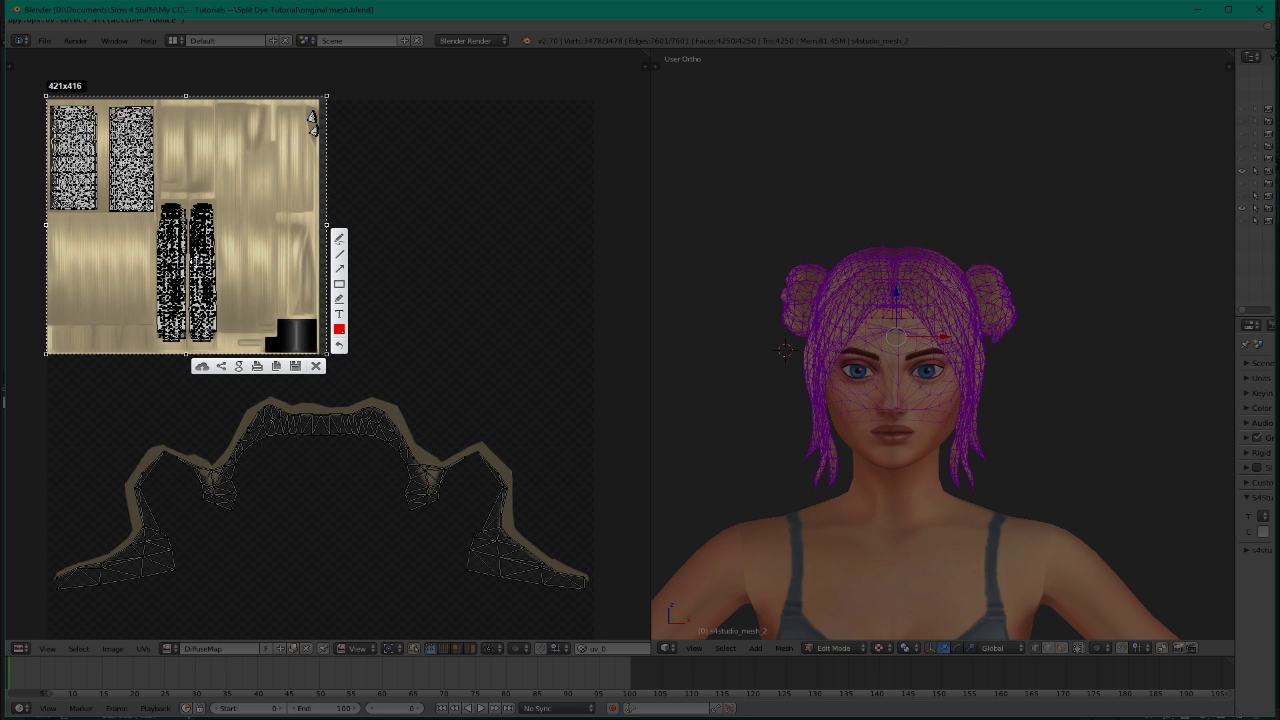
key(ctrl+c)
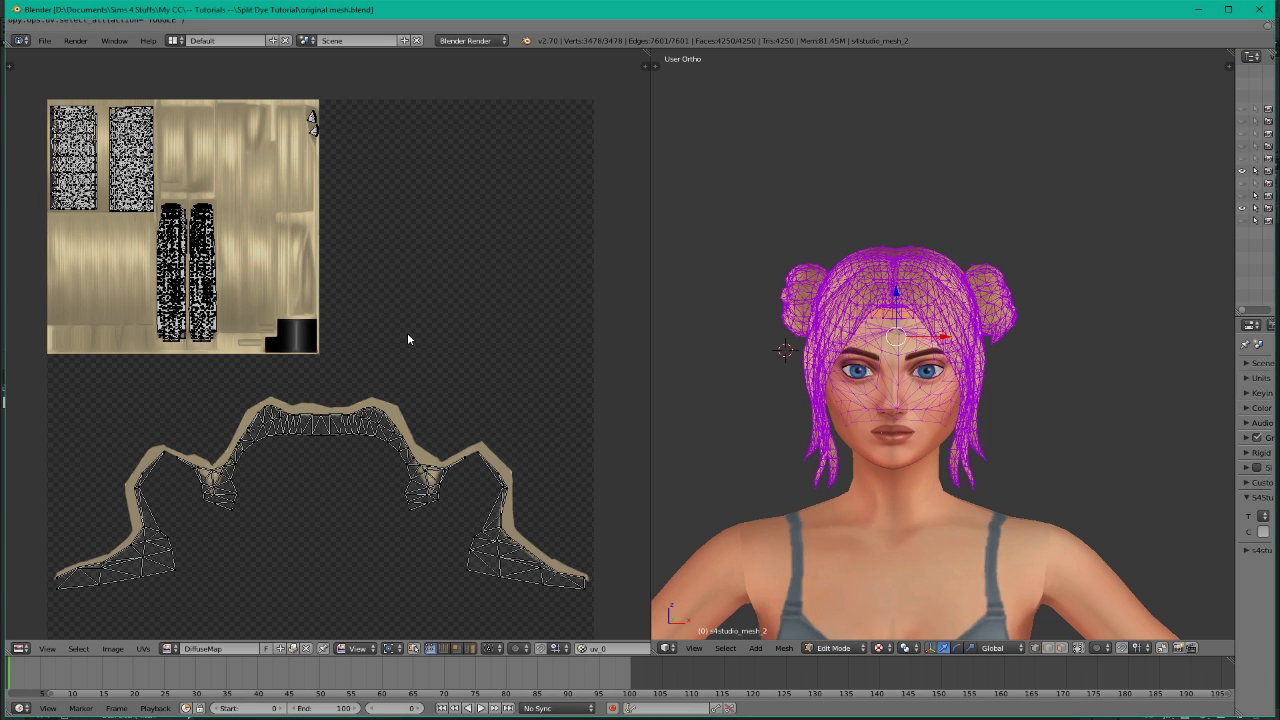
Export the hair's UV layout as uv.png to the Split Dye Tutorial folder and switch back to Photoshop.
click(143, 648)
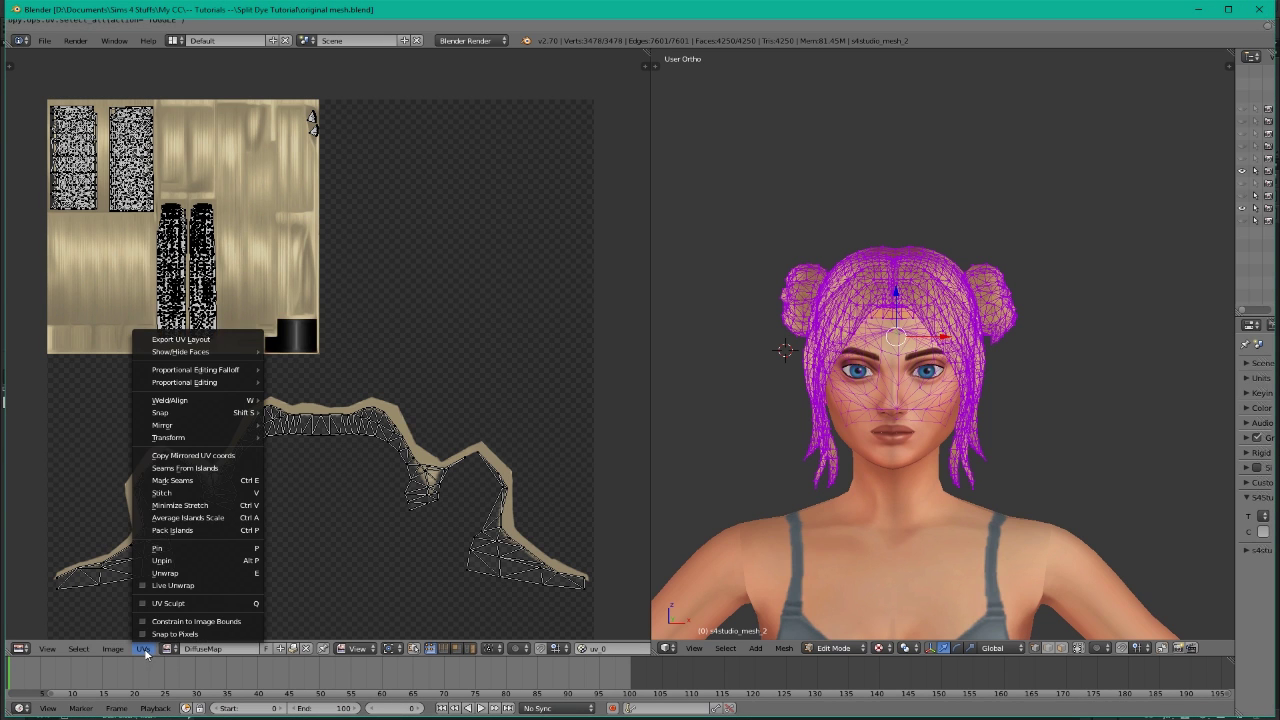
click(200, 339)
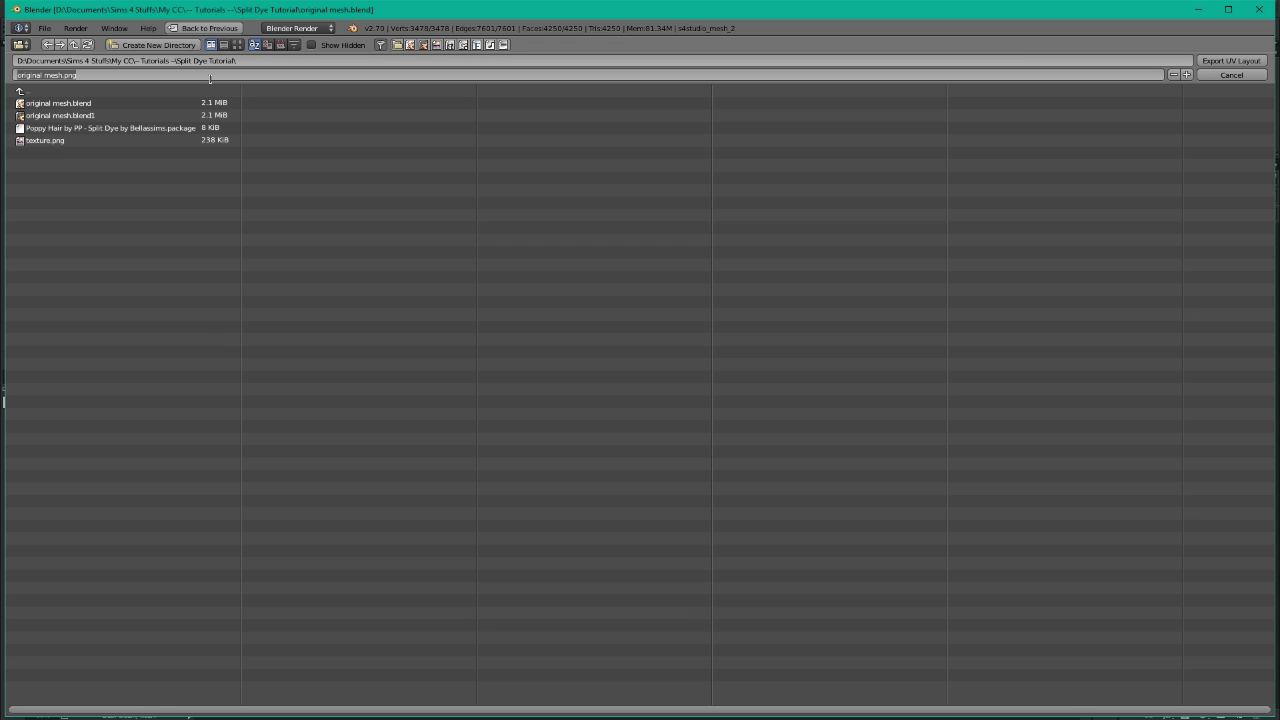
key(Return)
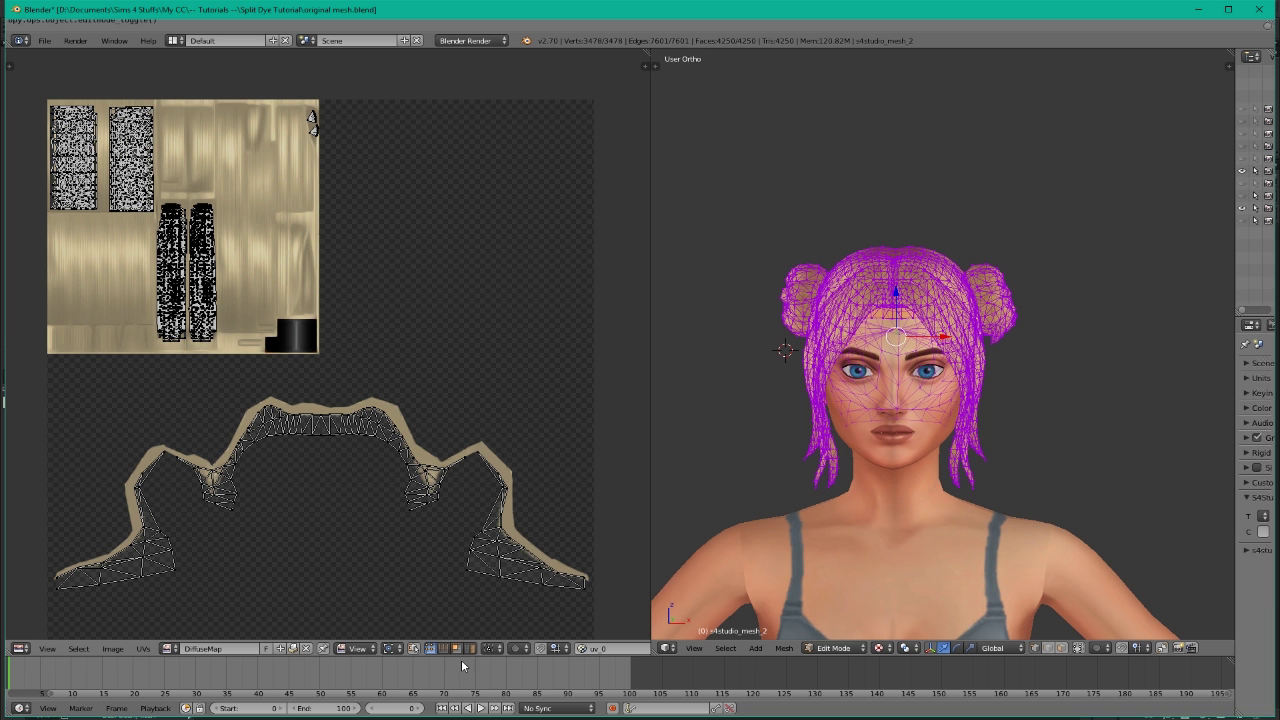
click(404, 675)
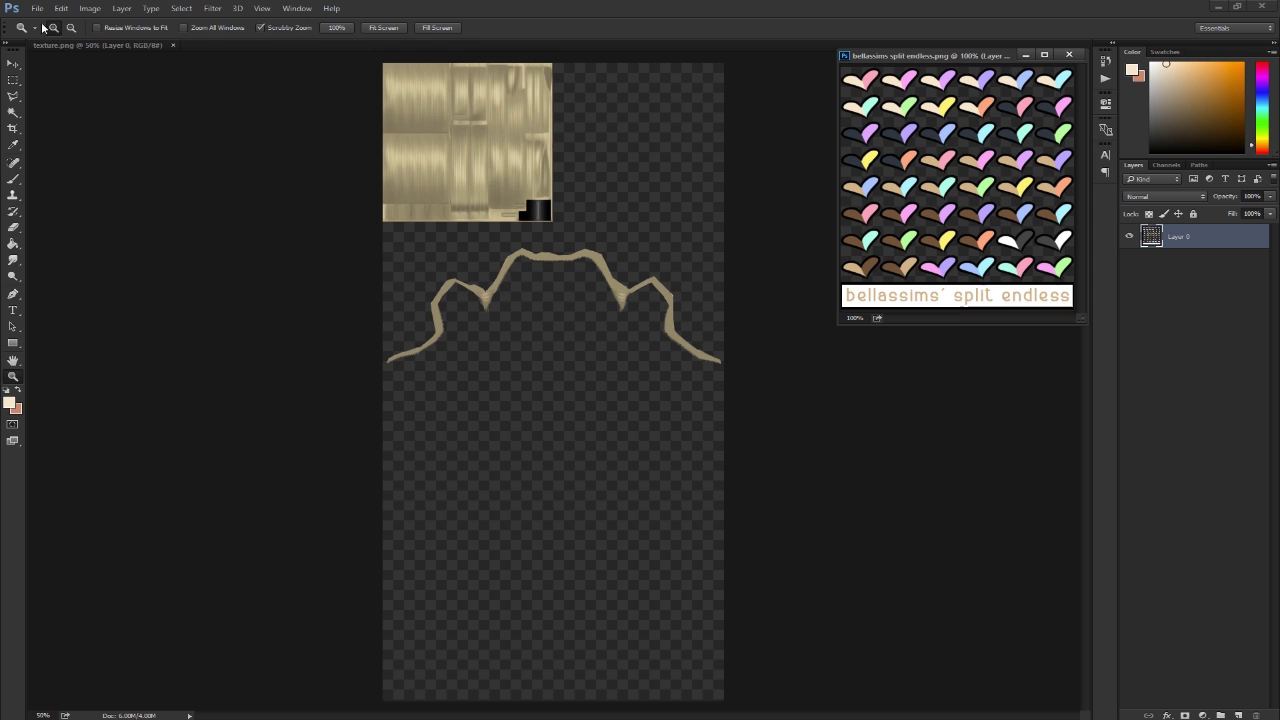
click(37, 8)
click(70, 240)
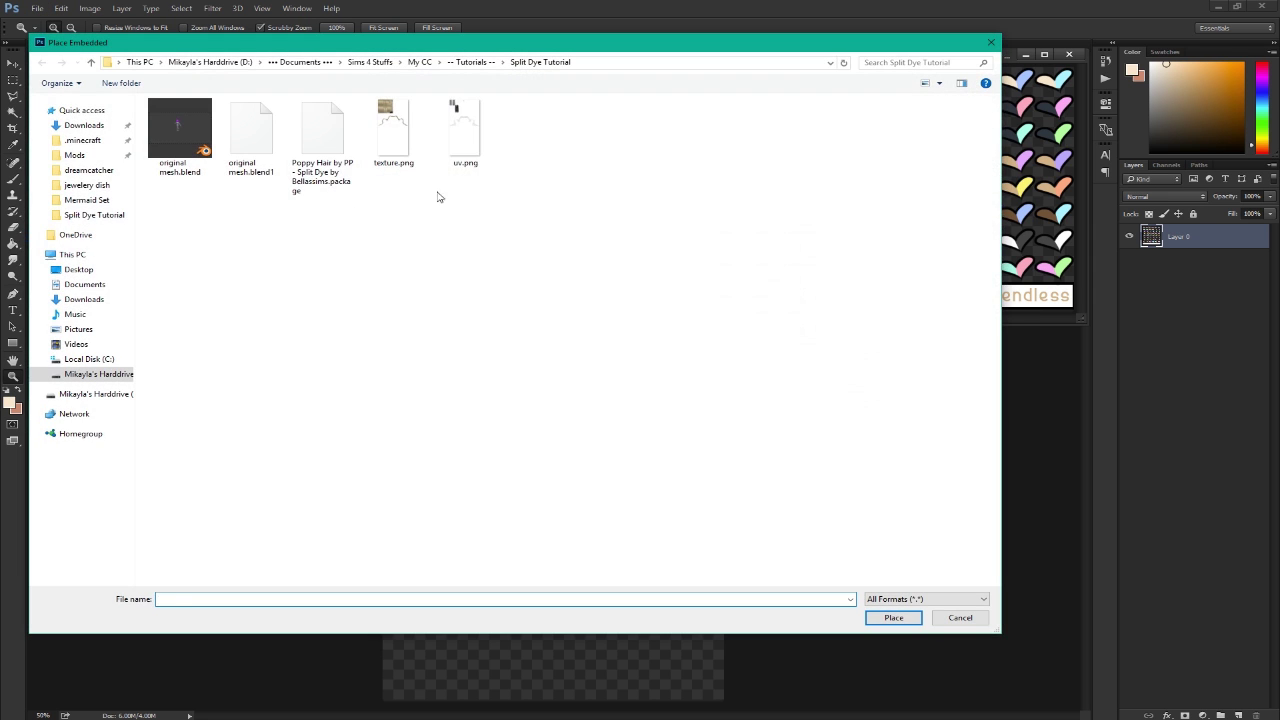
double_click(464, 128)
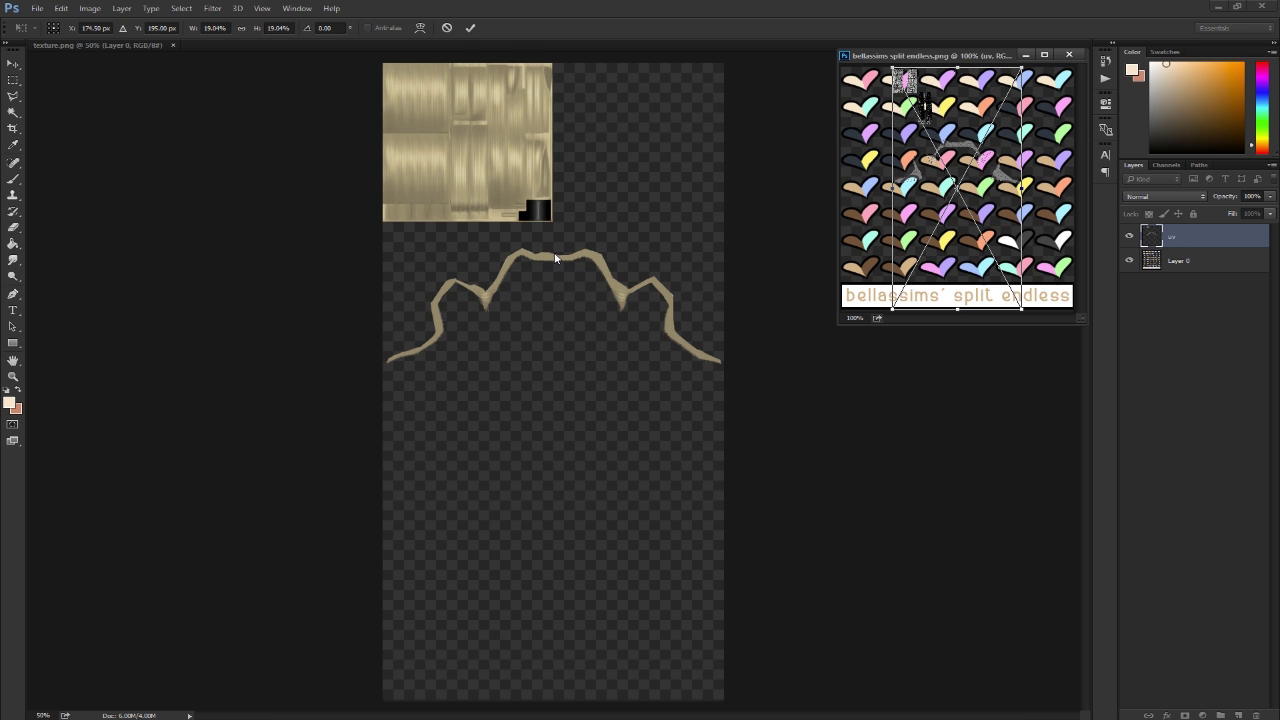
key(Escape)
Place uv.png as an embedded layer at full canvas size over the hair texture in the texture.png document.
click(35, 8)
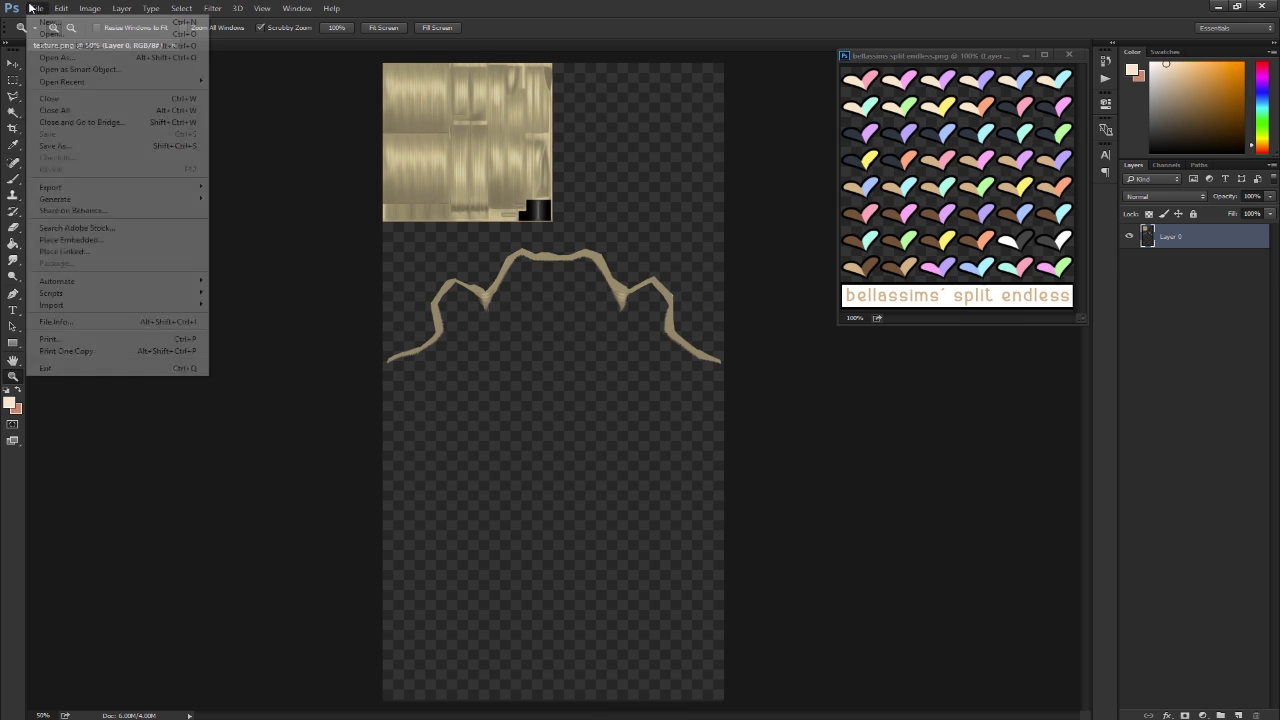
click(95, 242)
click(467, 130)
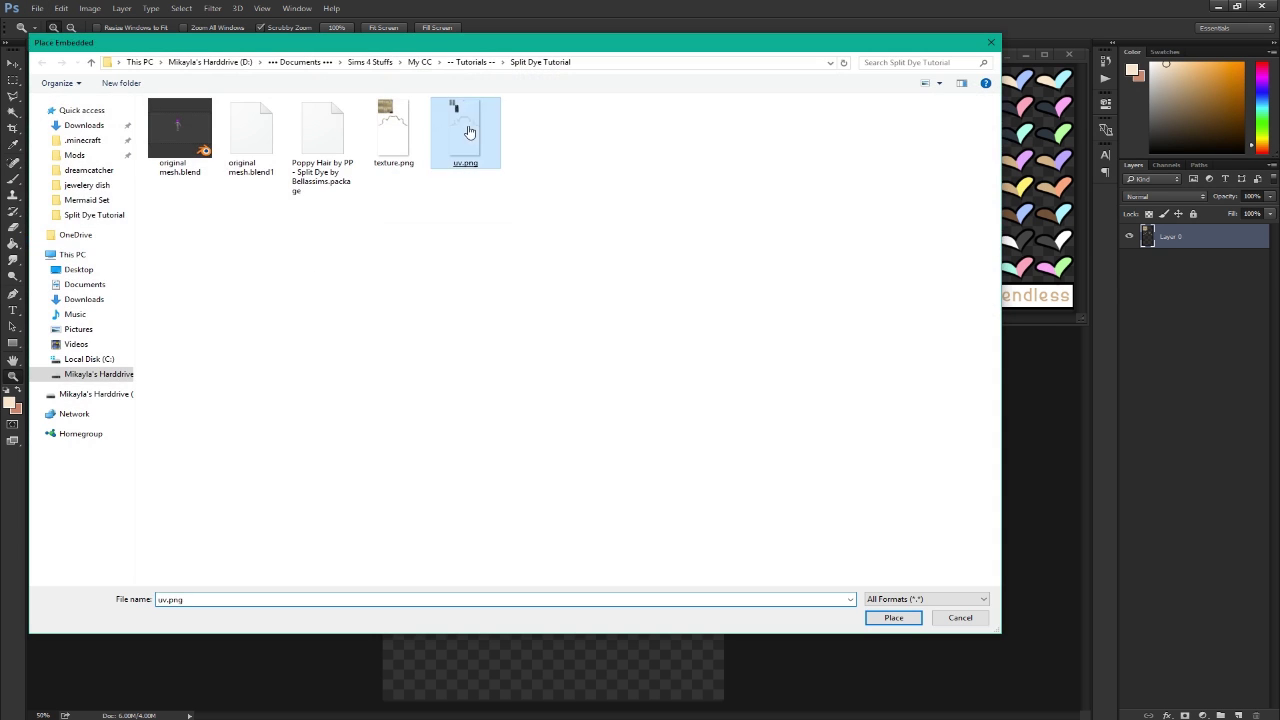
double_click(469, 131)
key(Return)
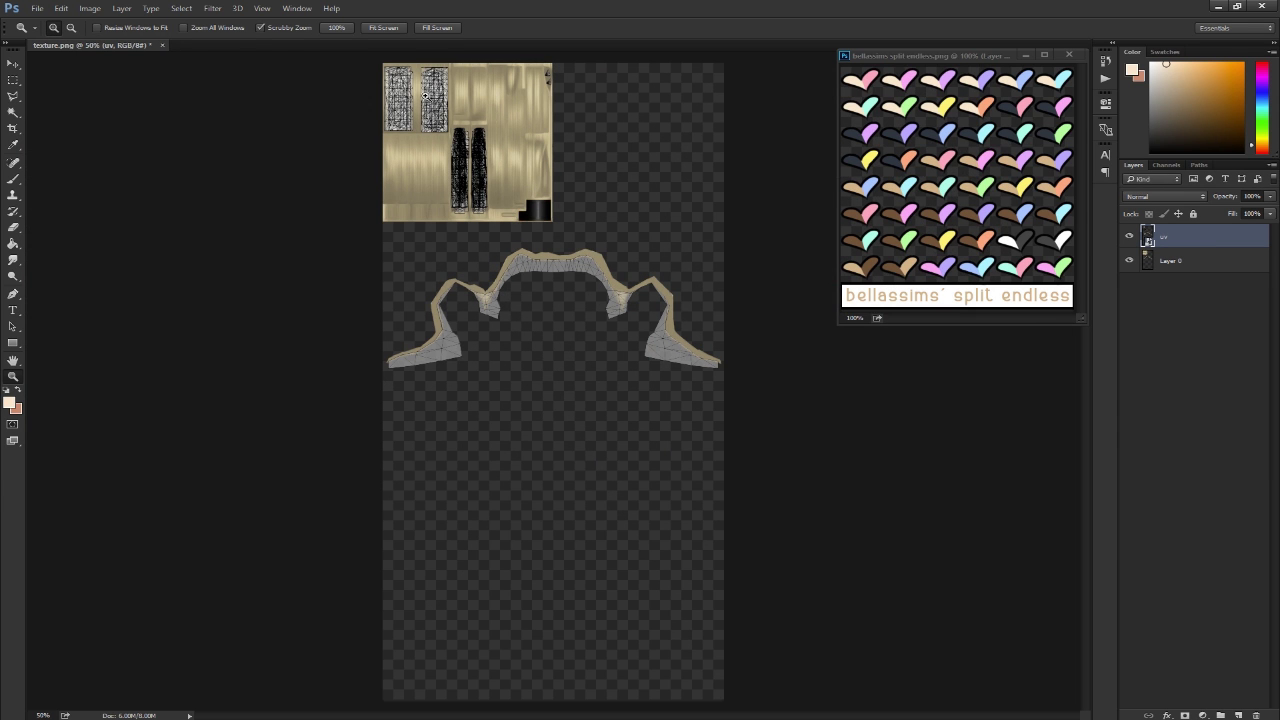
Lower the uv layer's opacity so the hair texture shows through, and make Layer 0 the active layer.
drag(425, 95, 551, 393)
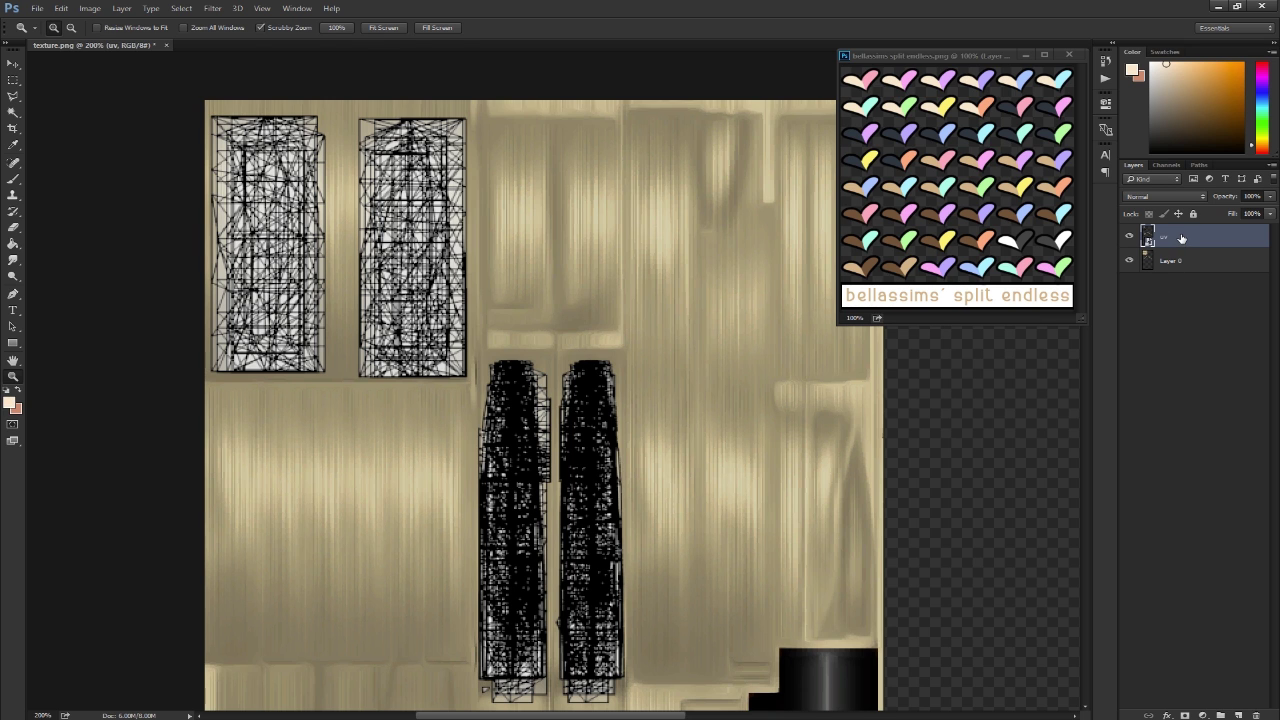
drag(1235, 199, 1166, 275)
click(1166, 272)
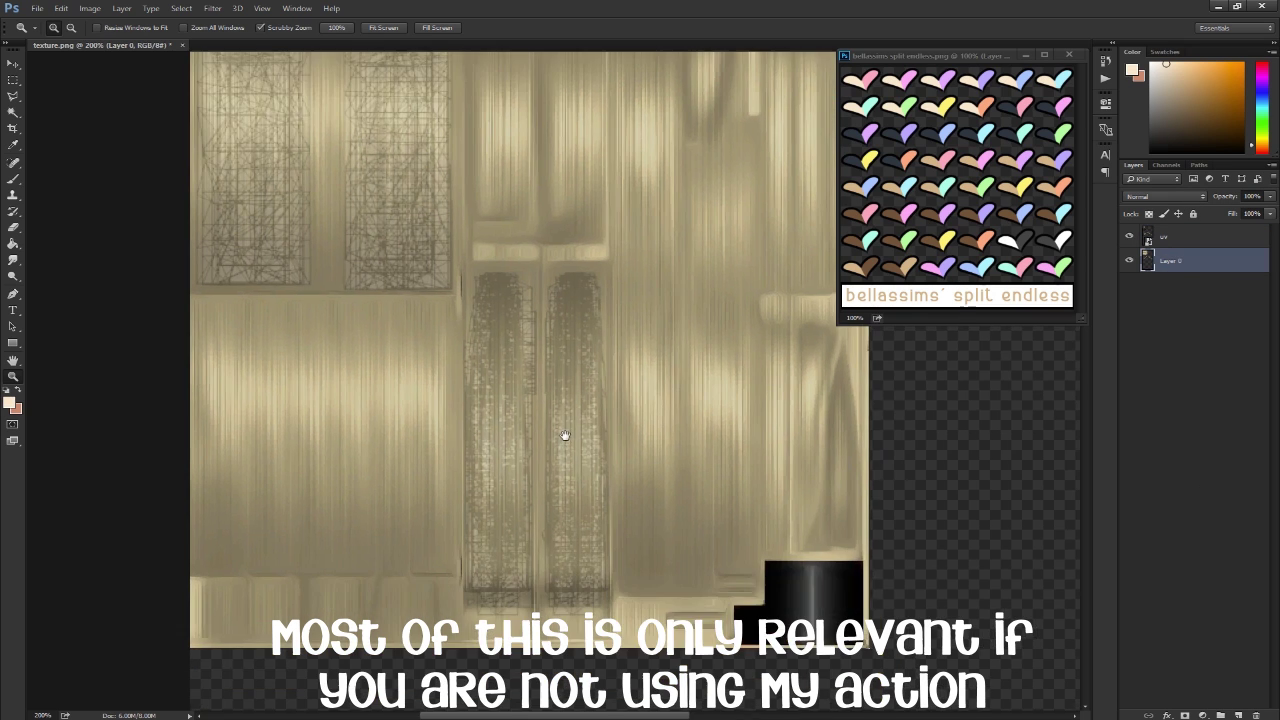
Add a Hue/Saturation adjustment layer above Layer 0 with saturation -100 and compare the texture with and without it.
scroll(563, 434, down, 3)
key(ctrl+minus)
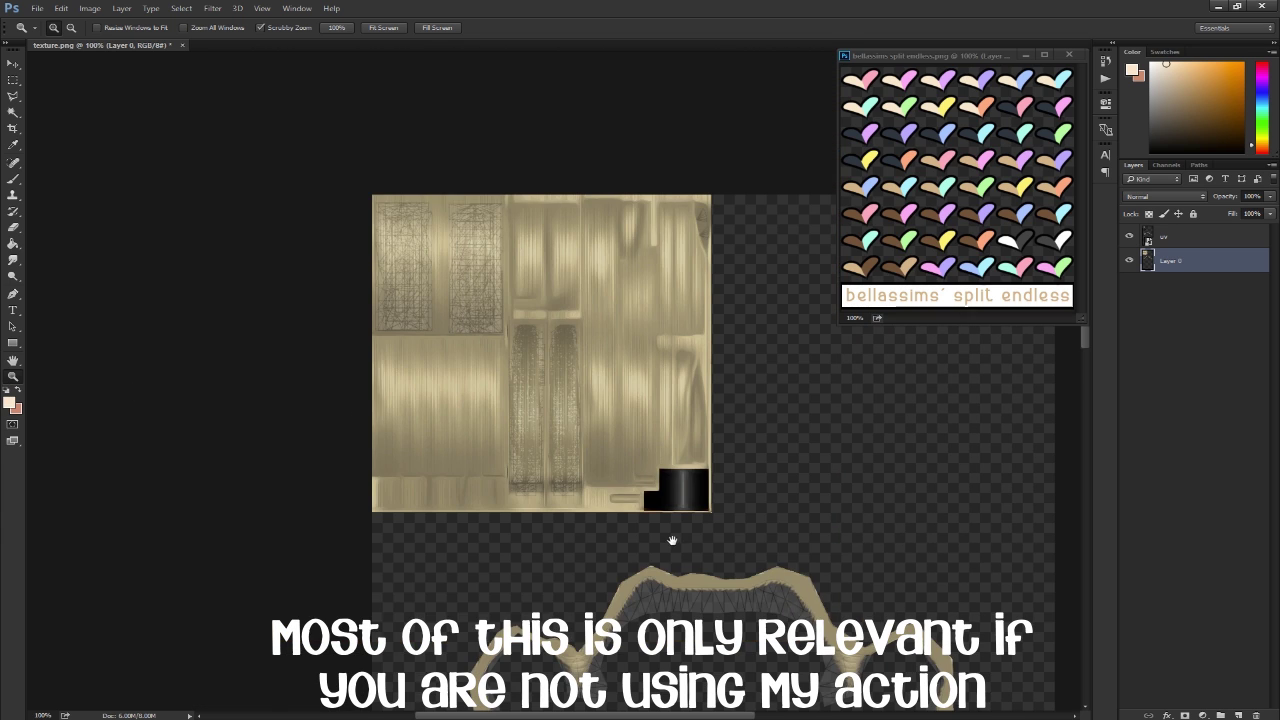
drag(672, 541, 566, 423)
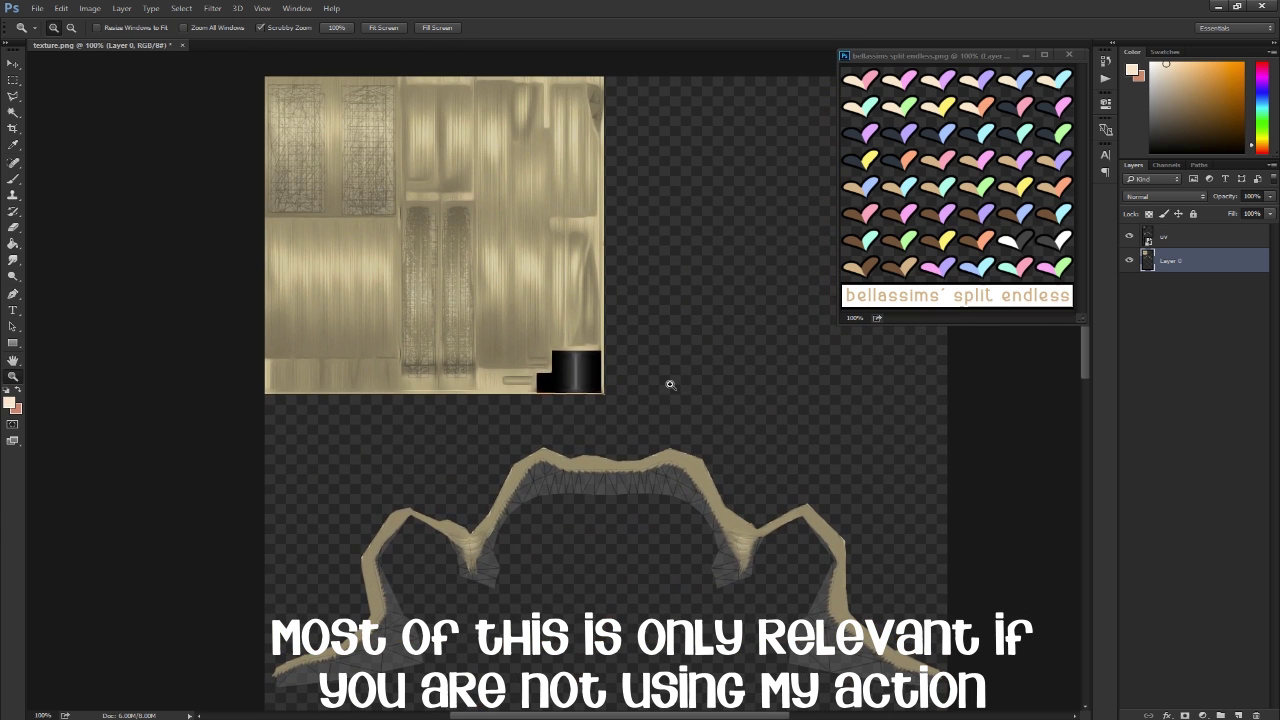
click(1202, 715)
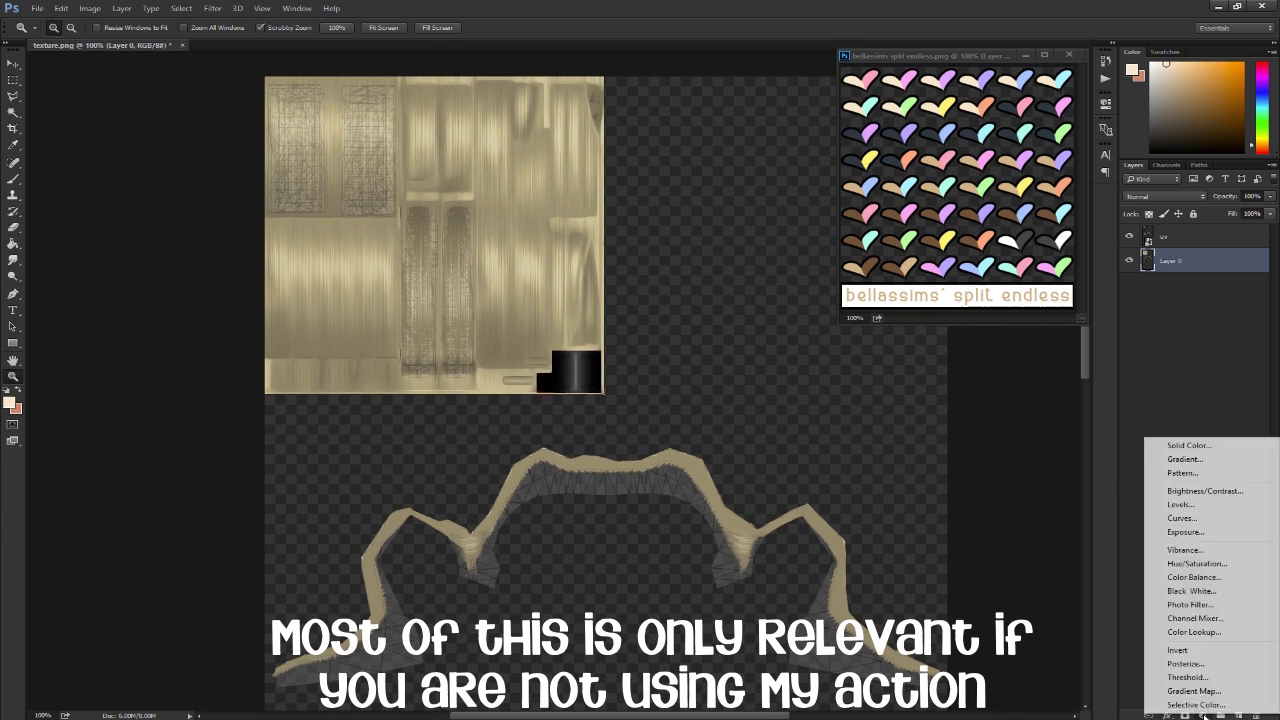
click(1205, 716)
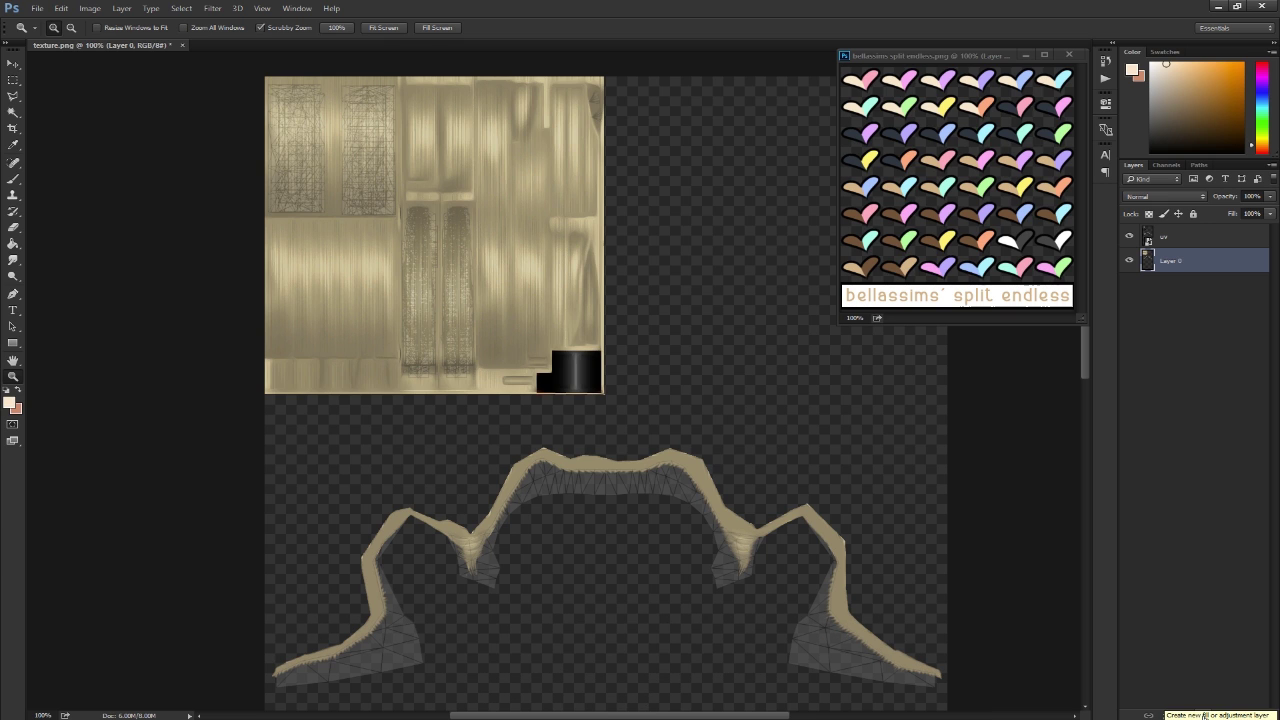
click(1202, 716)
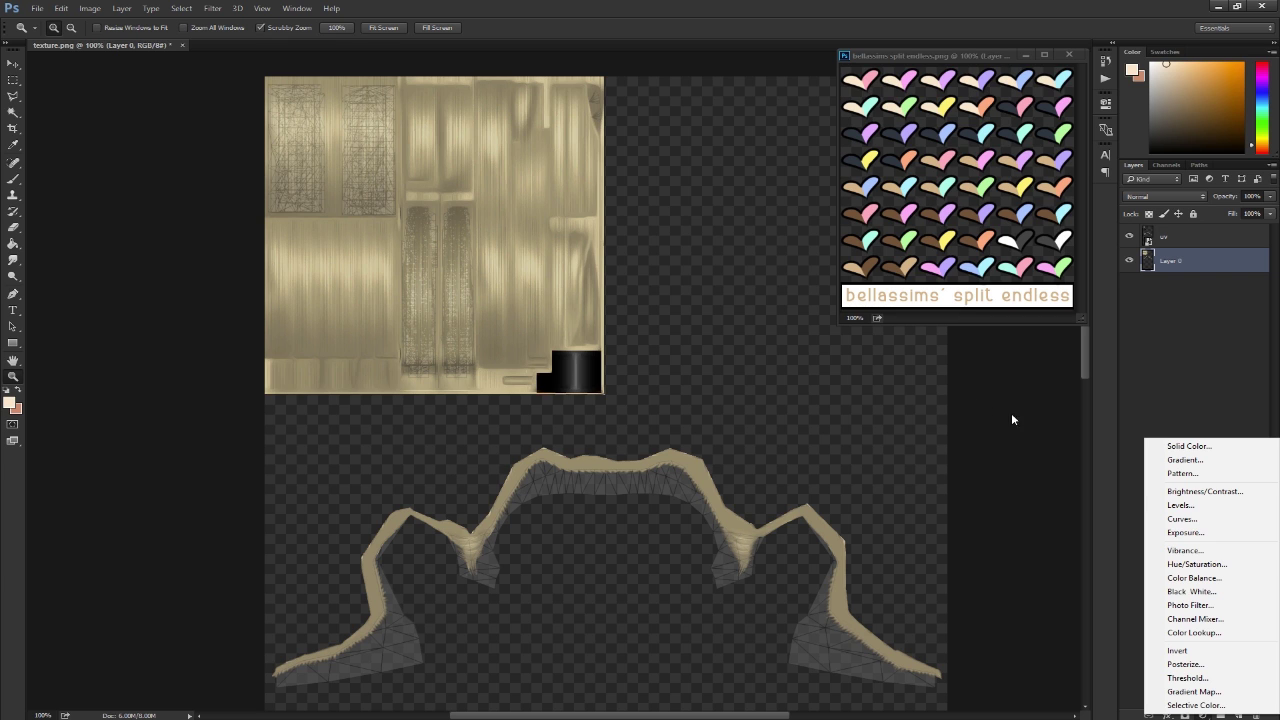
click(1197, 564)
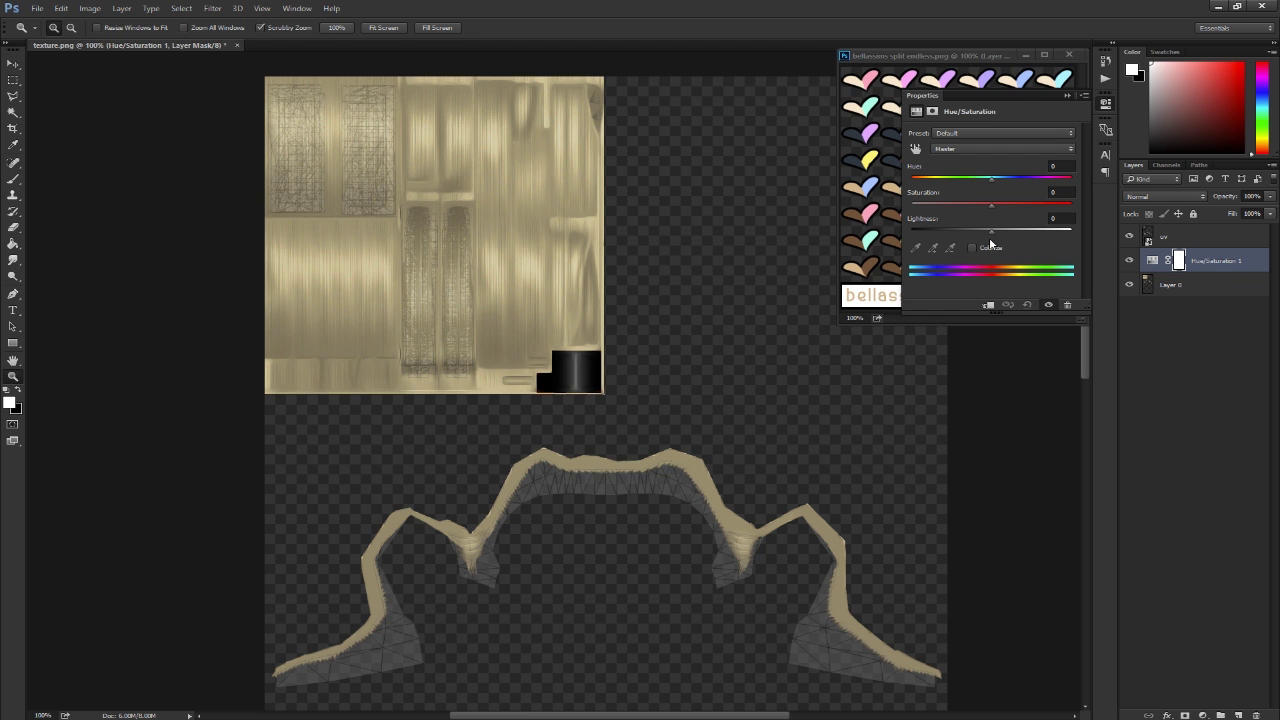
drag(990, 207, 866, 213)
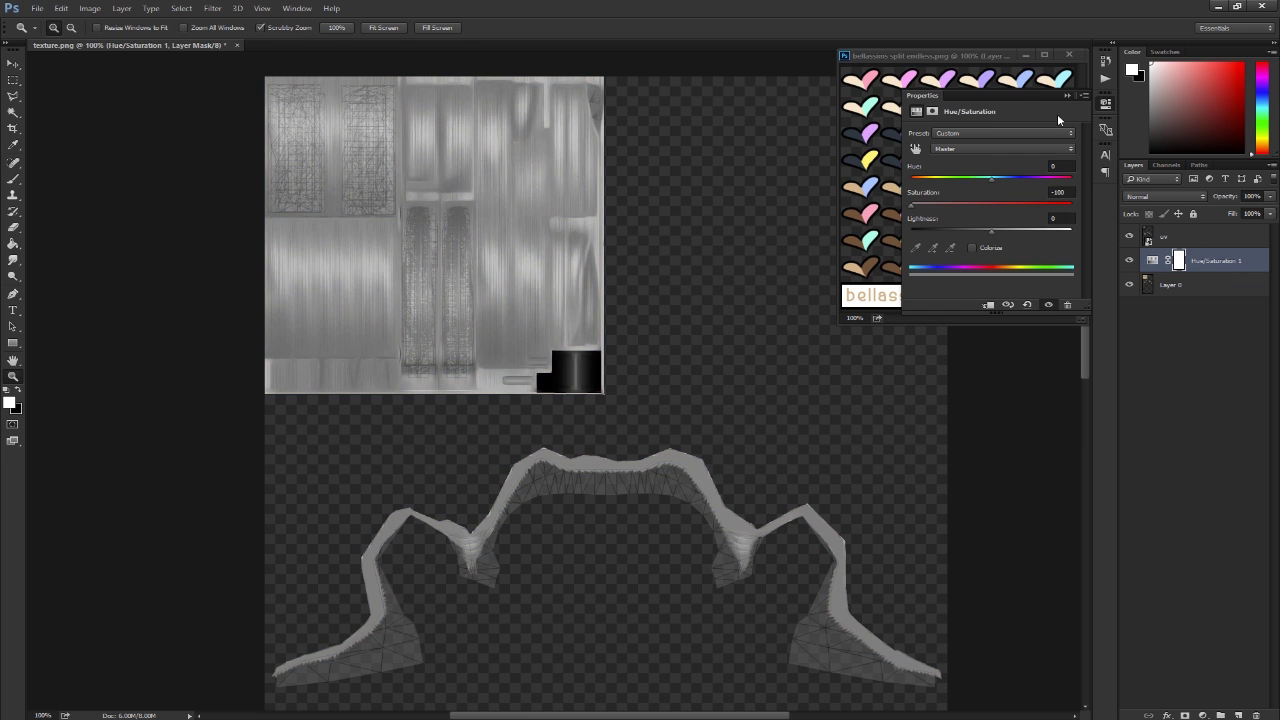
click(1067, 96)
click(1129, 261)
click(1129, 261)
click(1129, 261)
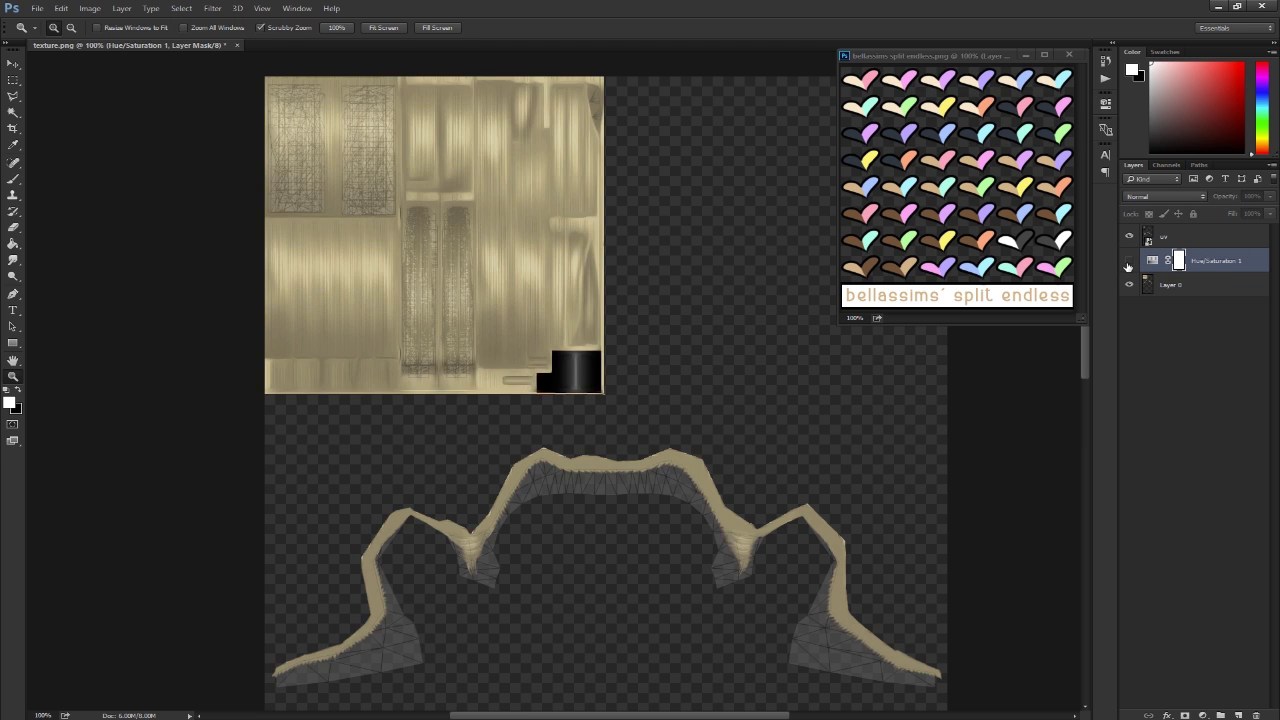
click(1129, 261)
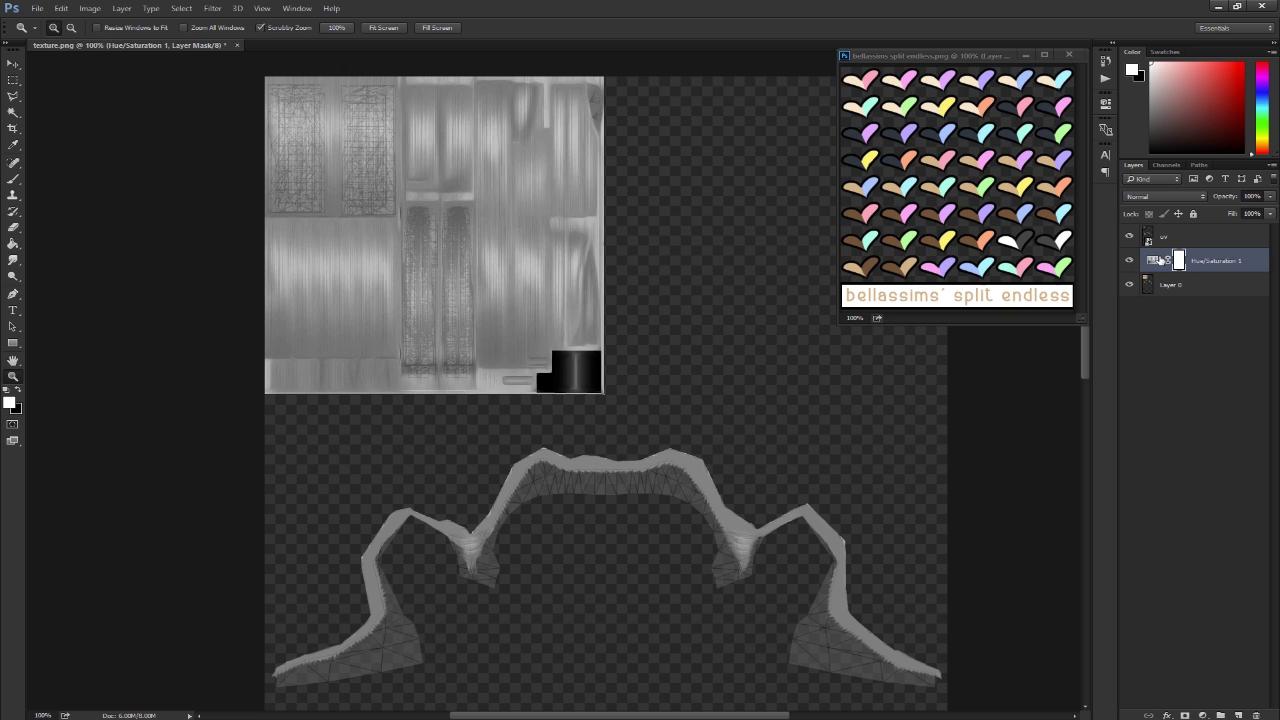
Add a Levels adjustment layer above Hue/Saturation 1, brightening the grey hair with raised midtones and a white input level of about 203.
click(1166, 288)
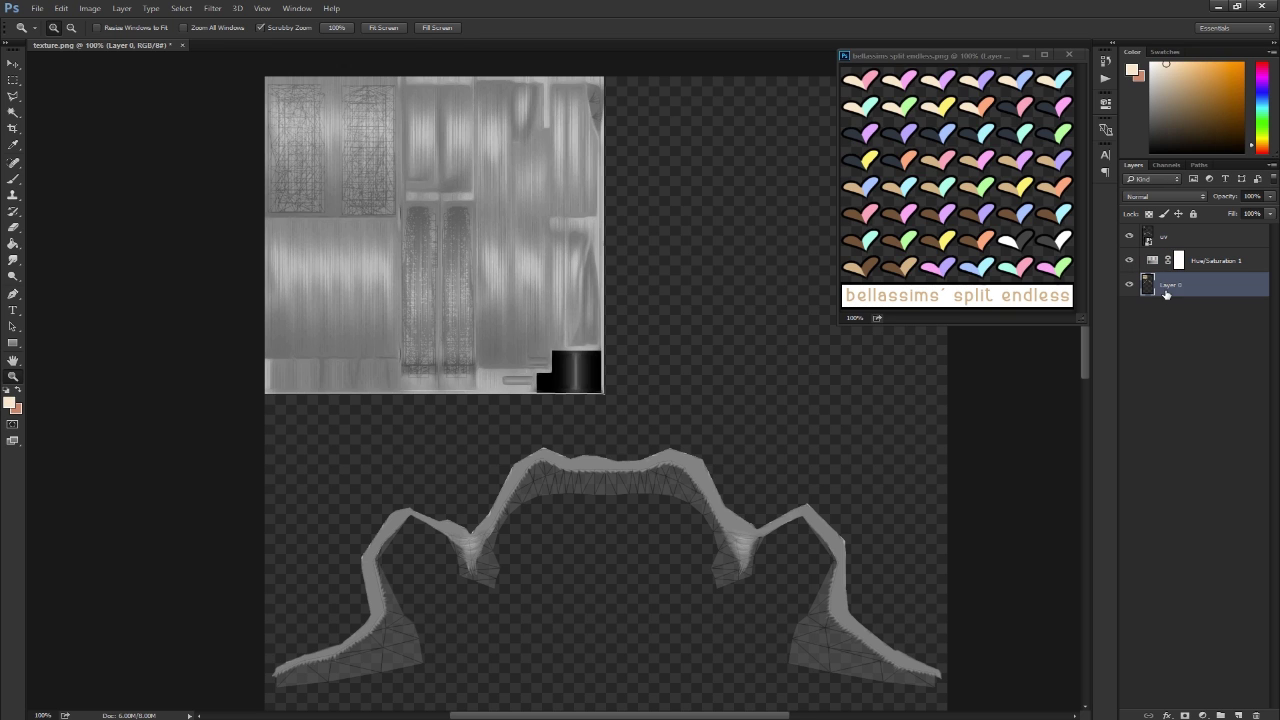
click(1201, 262)
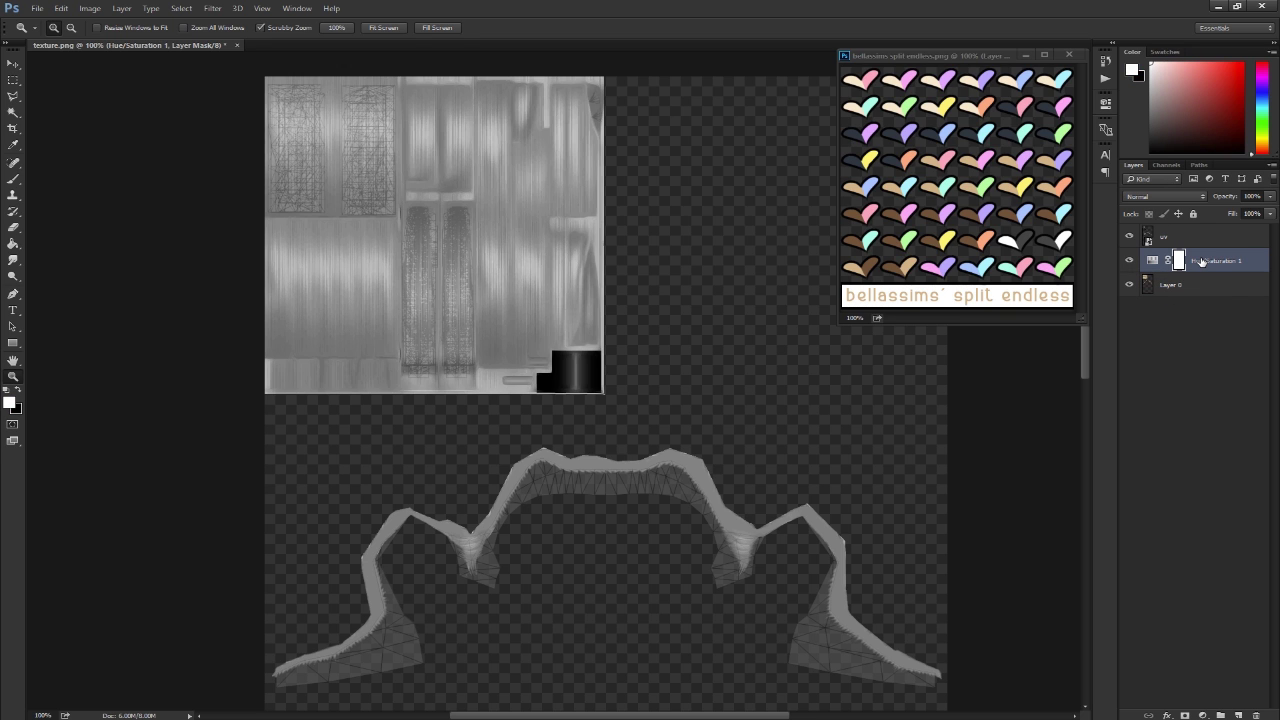
click(1203, 716)
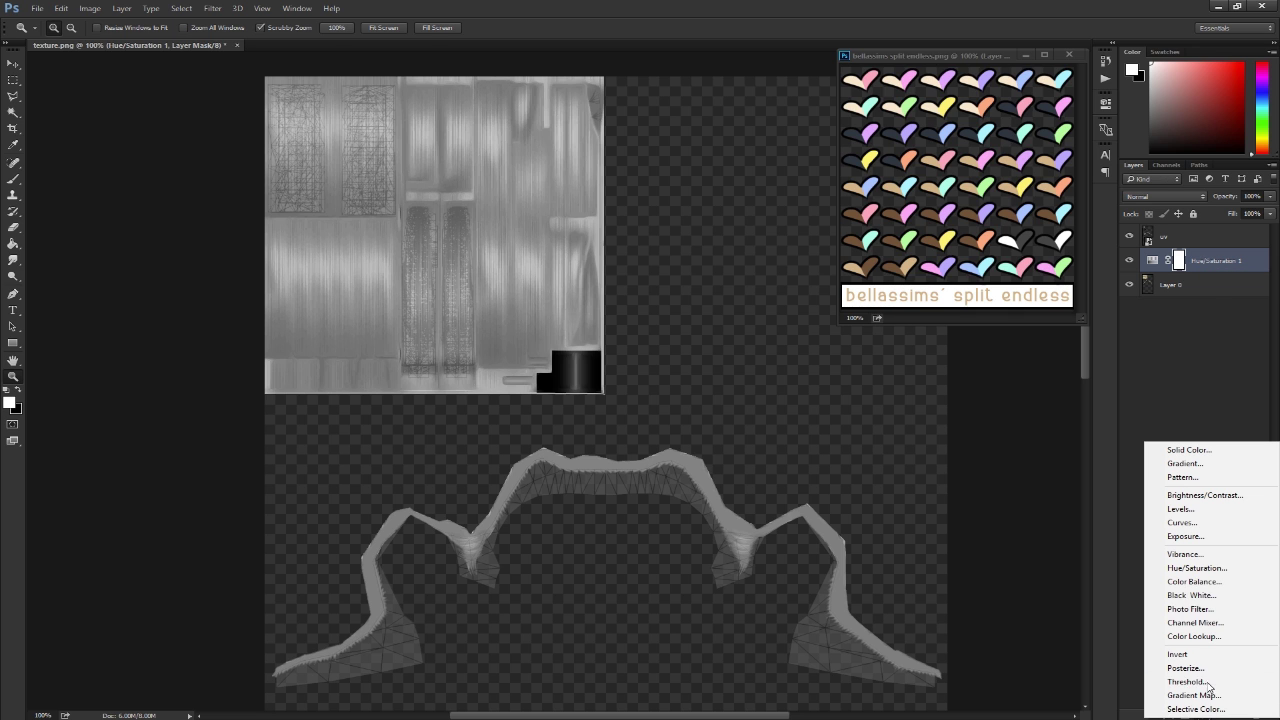
click(1185, 509)
drag(1000, 224, 985, 223)
drag(1077, 226, 1043, 222)
drag(928, 222, 943, 223)
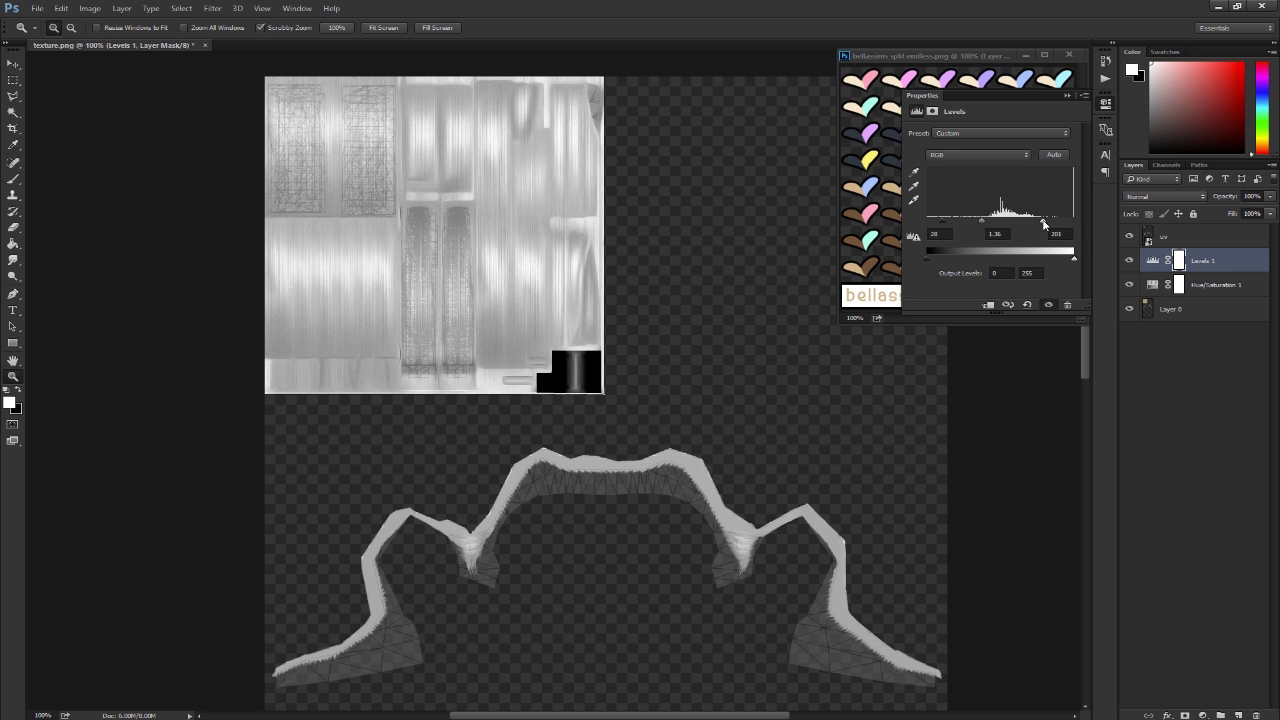
mouse_move(1043, 224)
mouse_down()
mouse_move(975, 222)
mouse_move(1041, 223)
mouse_up()
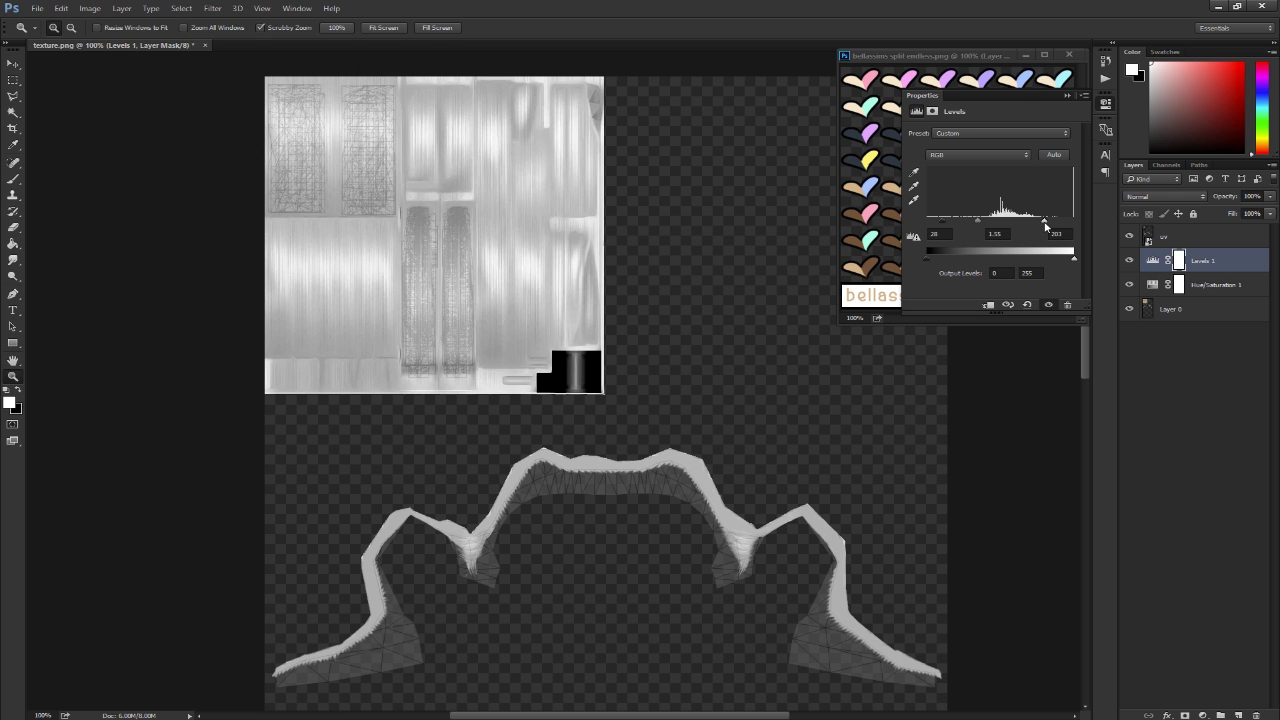
drag(978, 222, 941, 222)
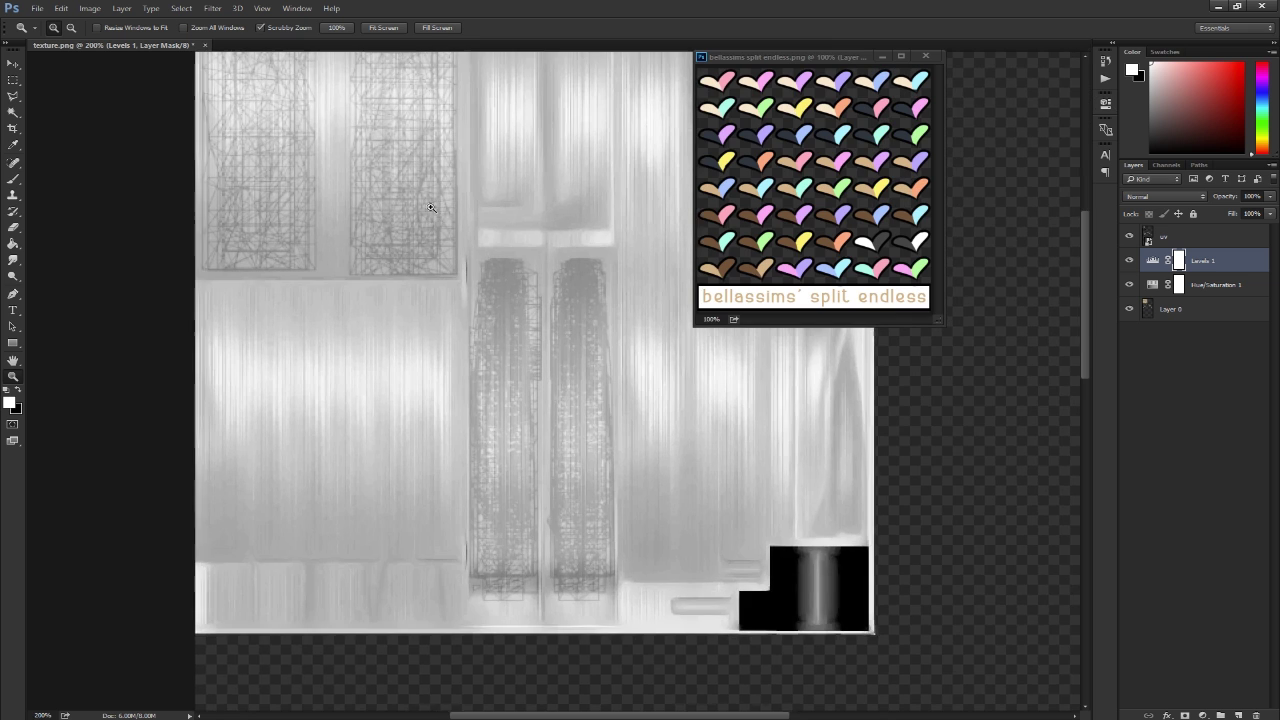
On Layer 0, build a combined rectangular selection over the left halves of the two hair texture blocks and the hairline piece.
drag(474, 280, 418, 329)
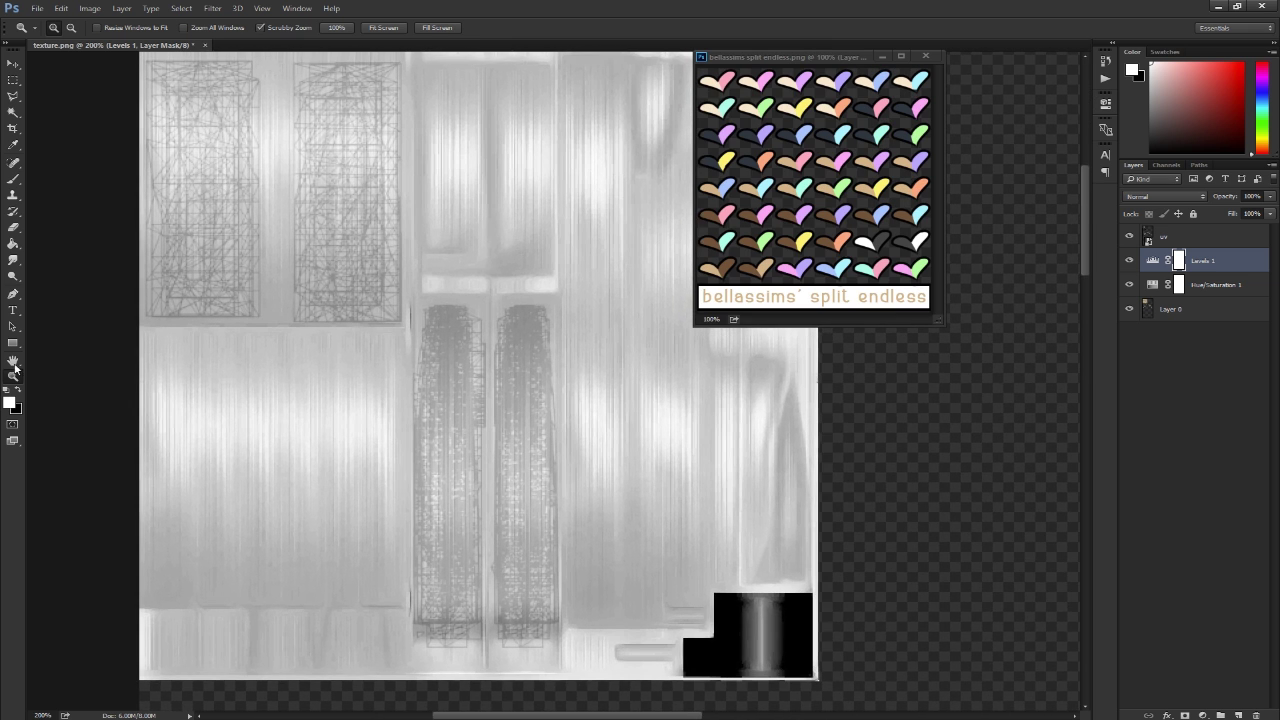
drag(489, 281, 397, 309)
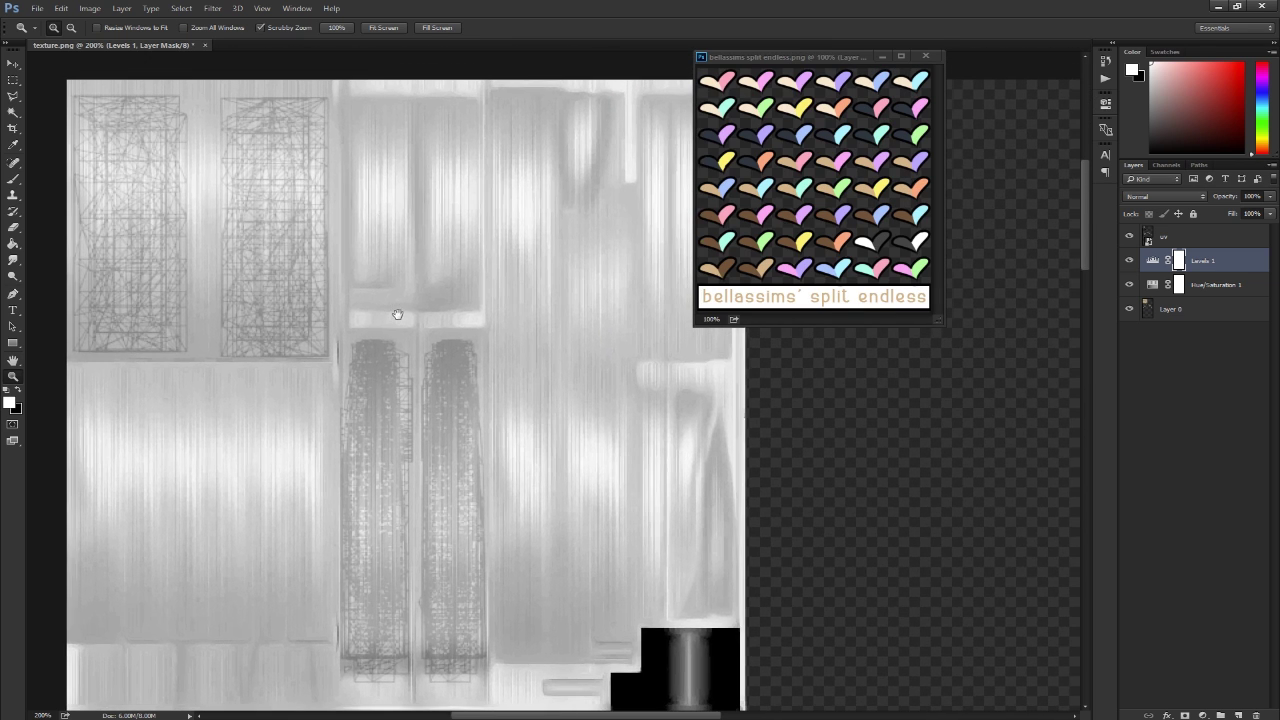
click(1220, 312)
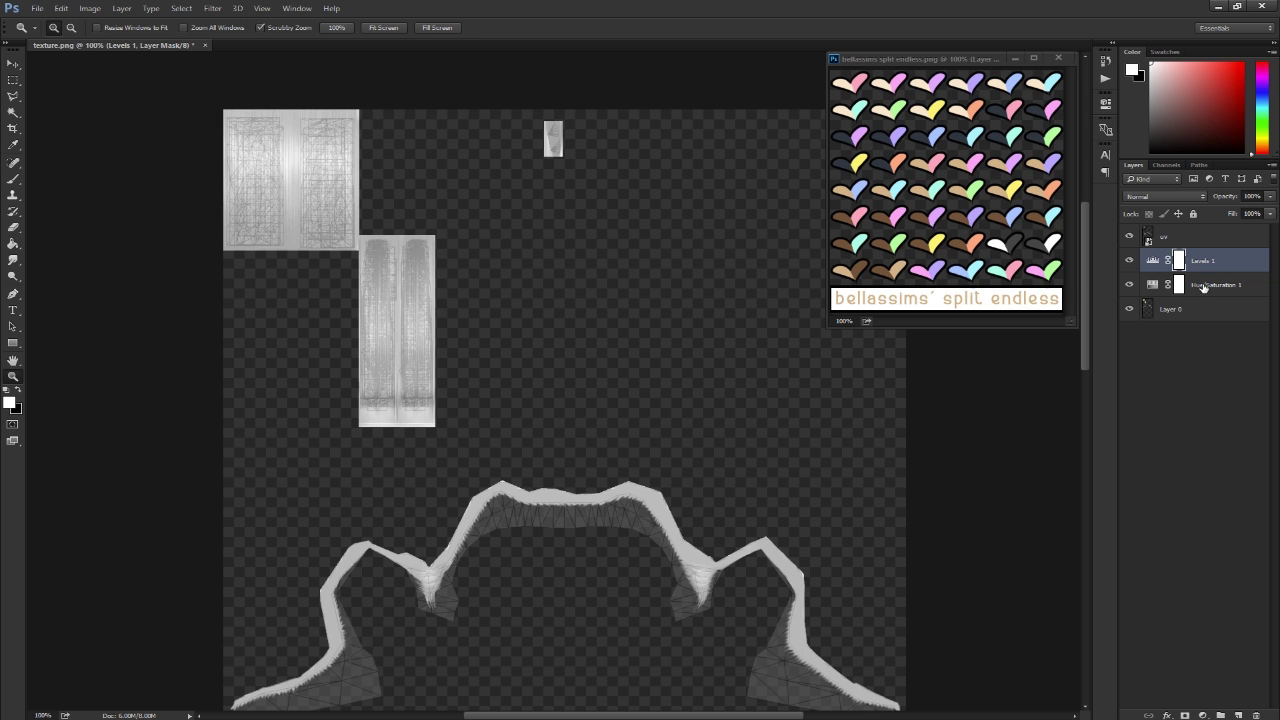
click(1189, 312)
click(13, 79)
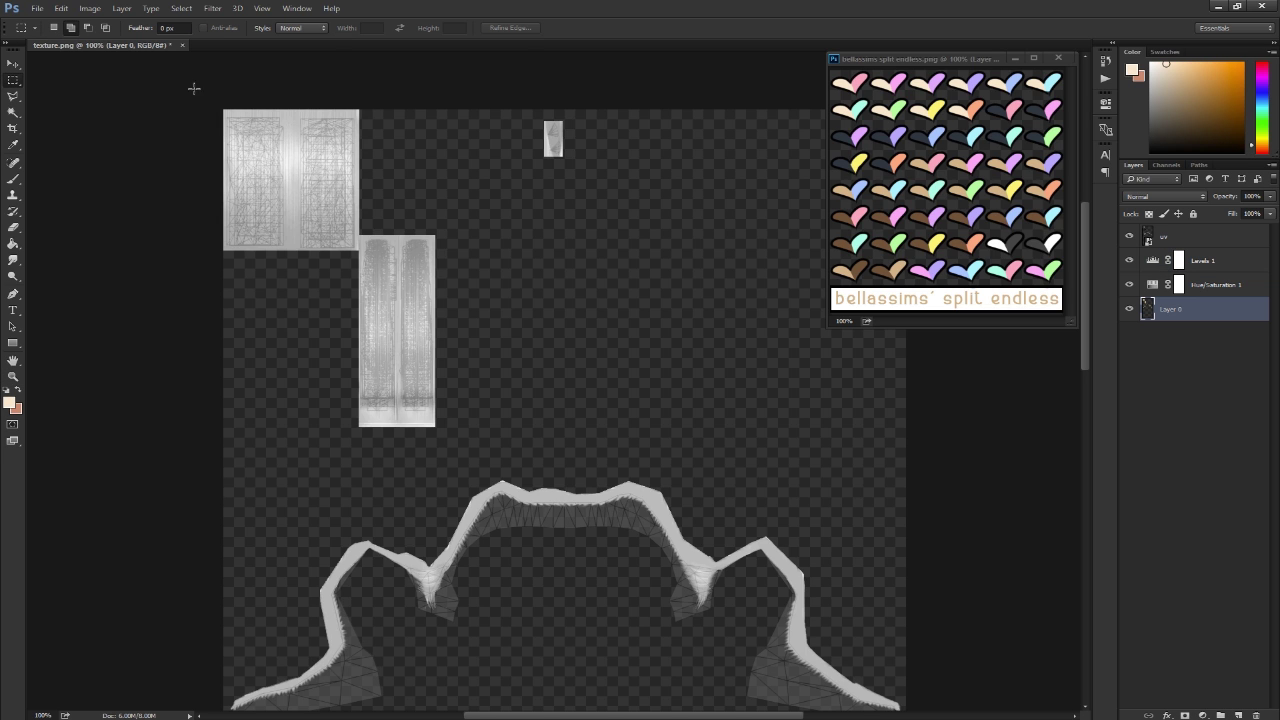
drag(222, 108, 291, 258)
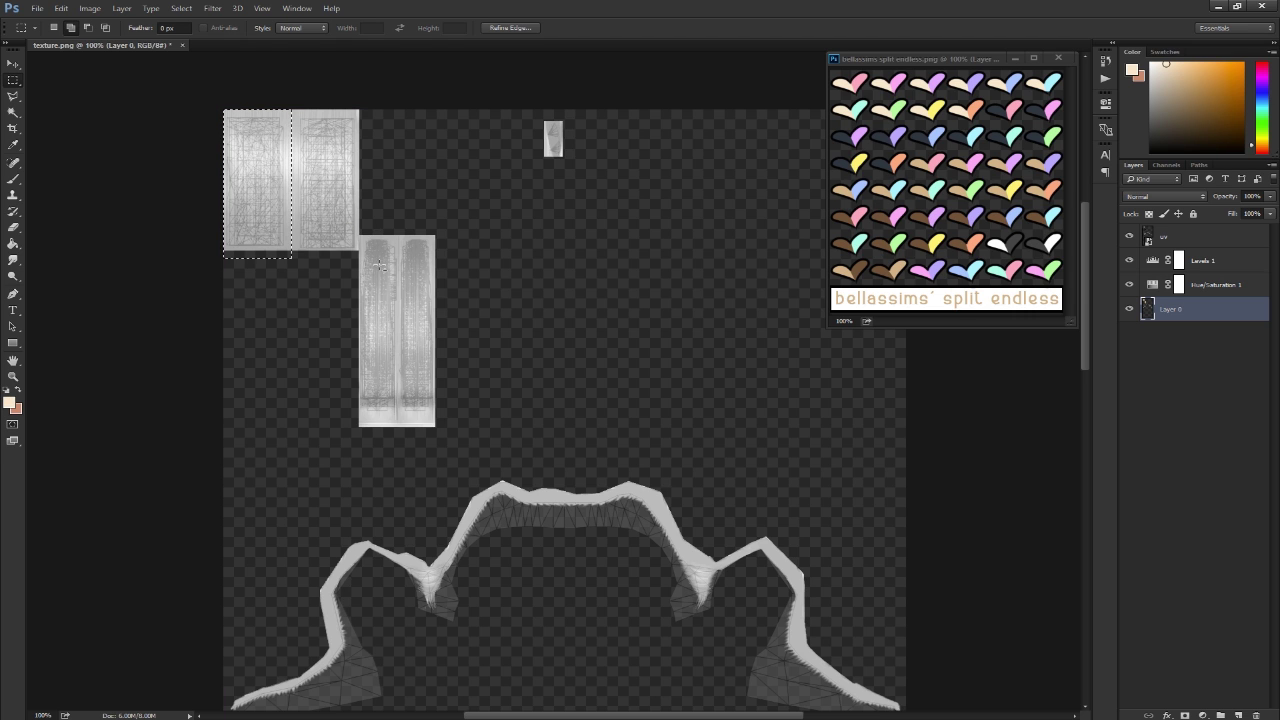
shift+drag(357, 432, 398, 228)
shift+drag(328, 201, 359, 264)
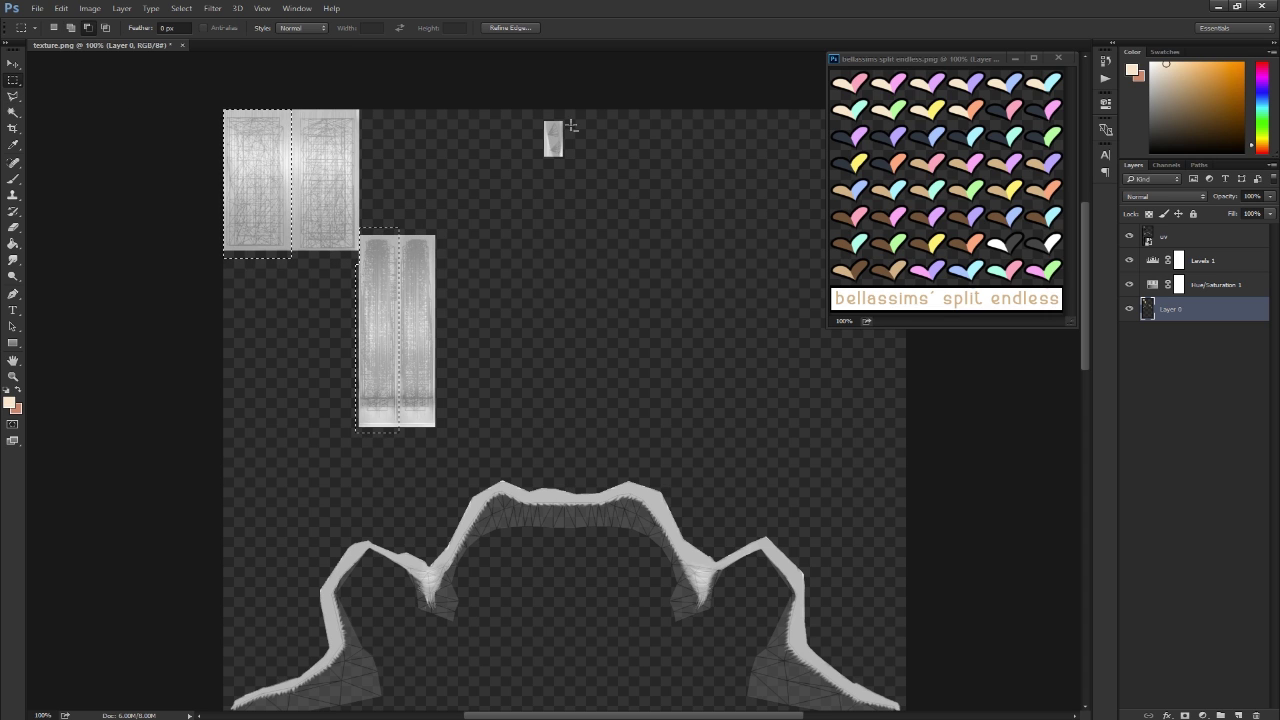
click(70, 28)
drag(538, 110, 584, 140)
scroll(589, 286, down, 4)
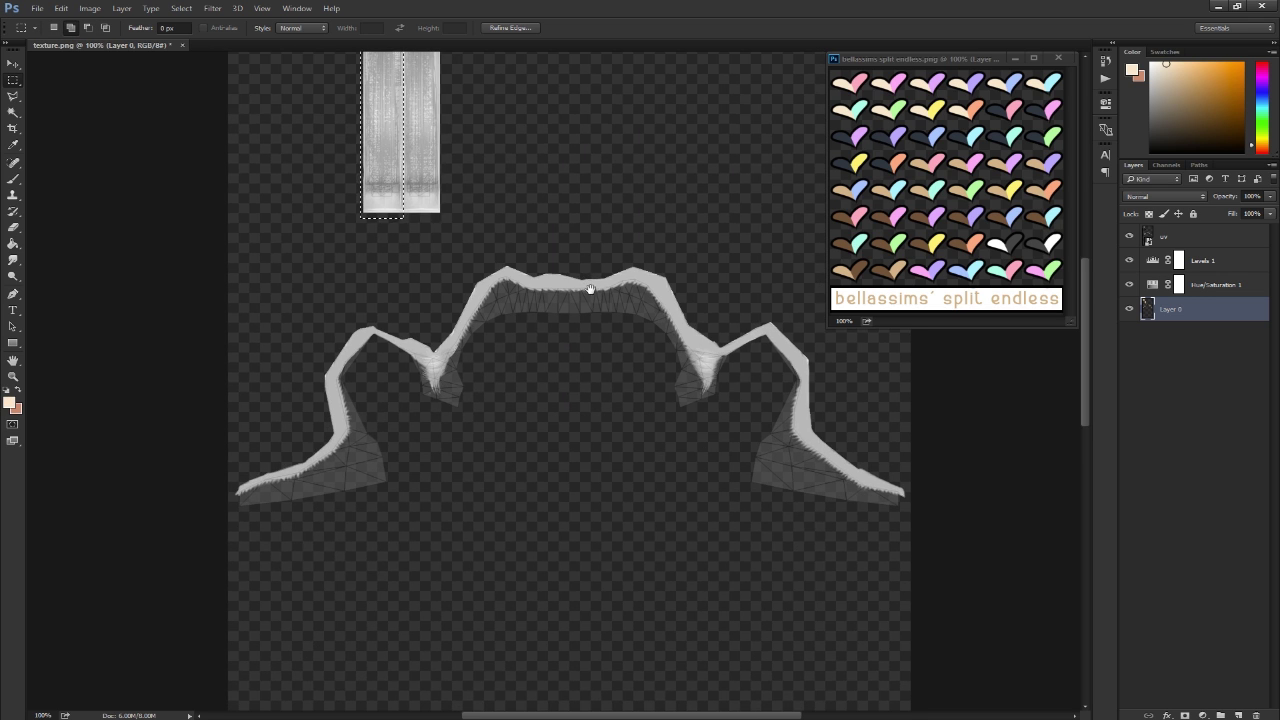
drag(229, 241, 569, 508)
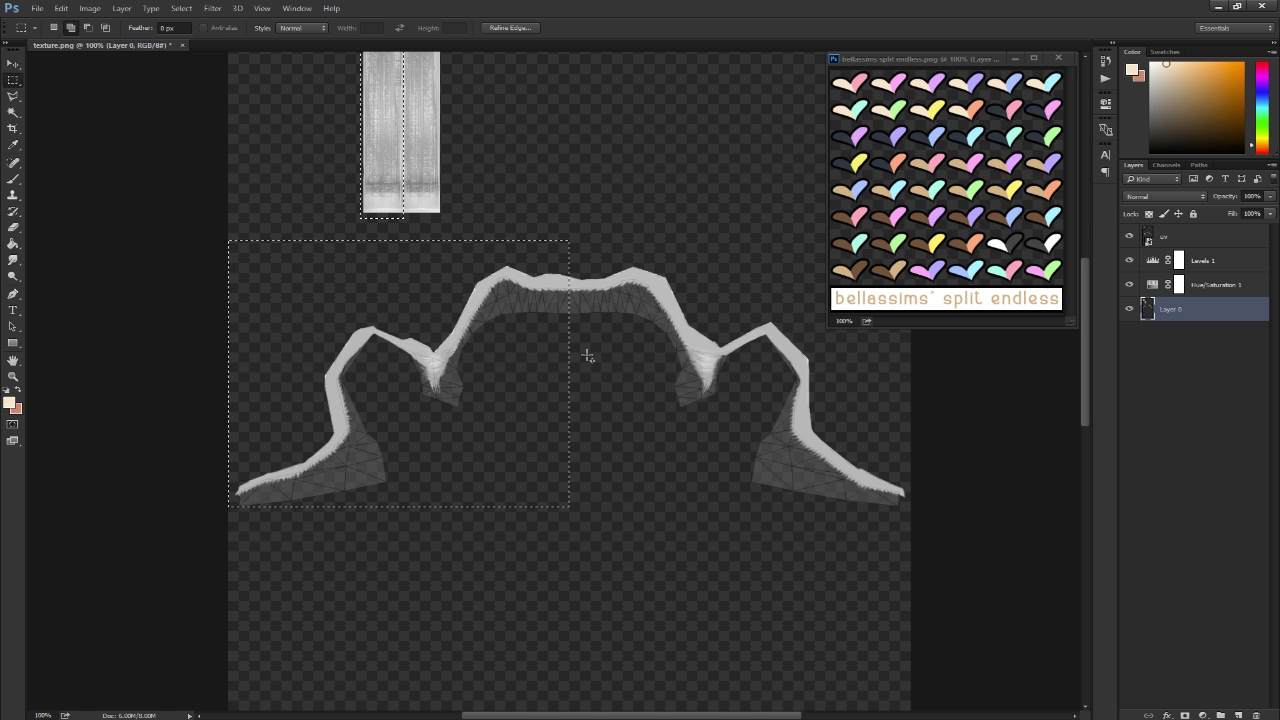
Cut the selected hair halves from Layer 0, paste them into a new layer and move them back to their original position.
key(Delete)
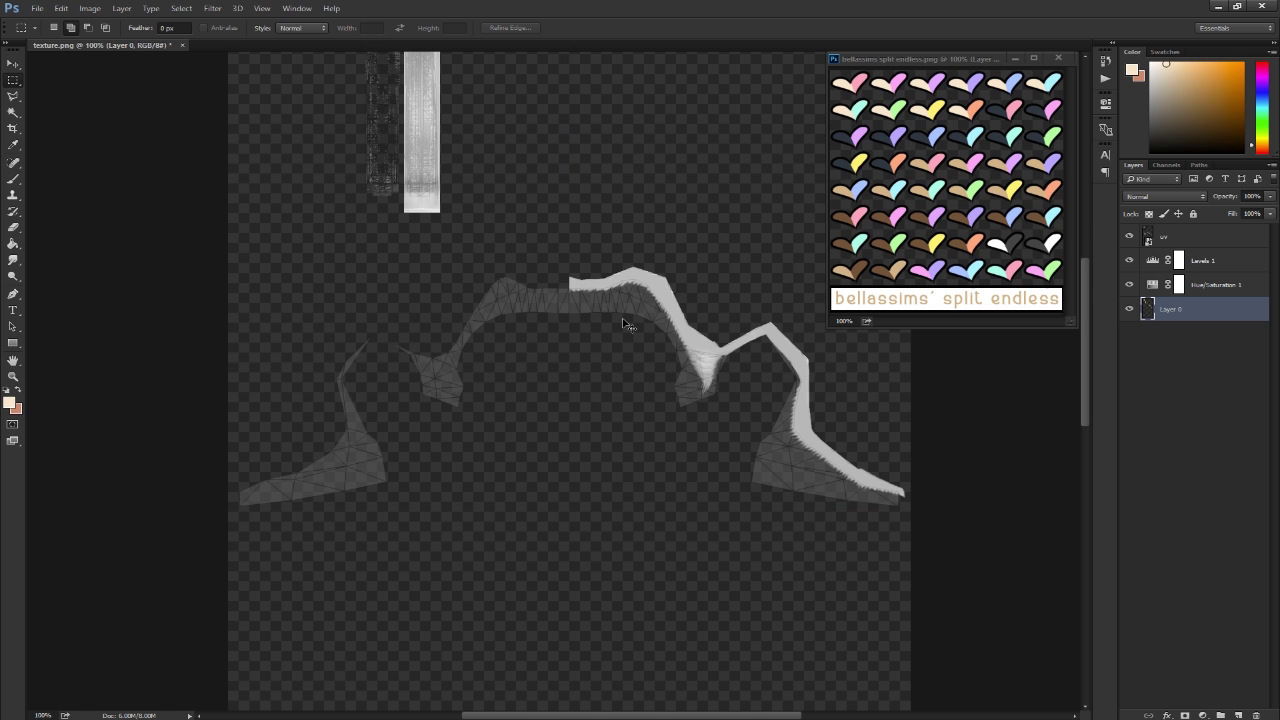
key(ctrl+v)
drag(493, 285, 458, 297)
key(v)
drag(603, 505, 508, 467)
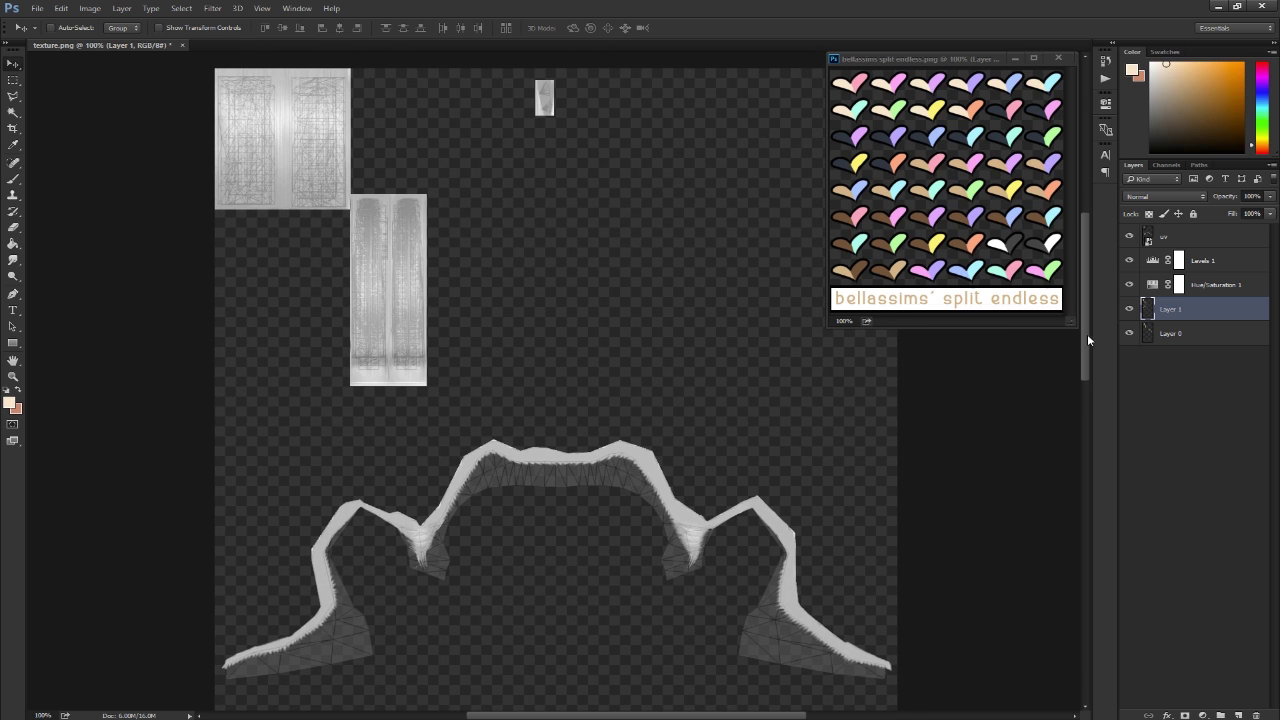
Rename the pasted hair layer as right and Layer 0 as left.
double_click(1166, 311)
text(right)
key(Return)
double_click(1178, 335)
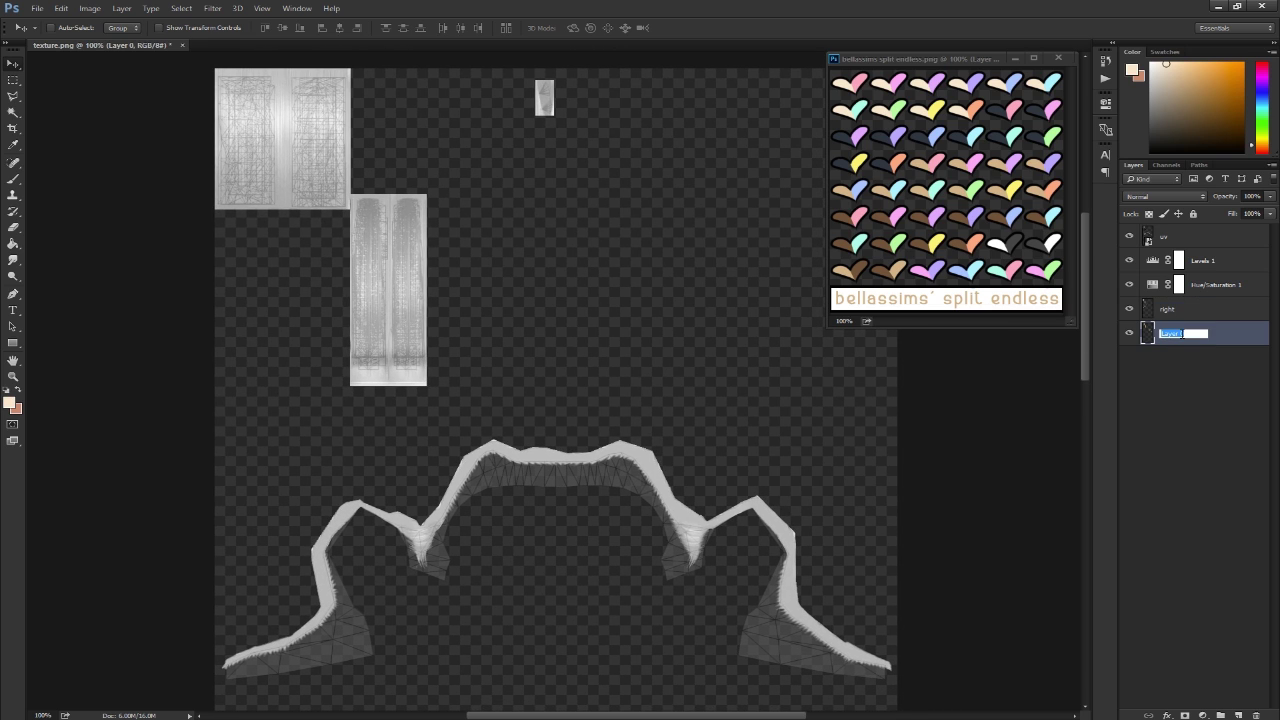
text(left)
key(Return)
Create an empty layer above Levels 1 with the Linear Burn blend mode and hide the uv layer.
key(ctrl+shift+alt+n)
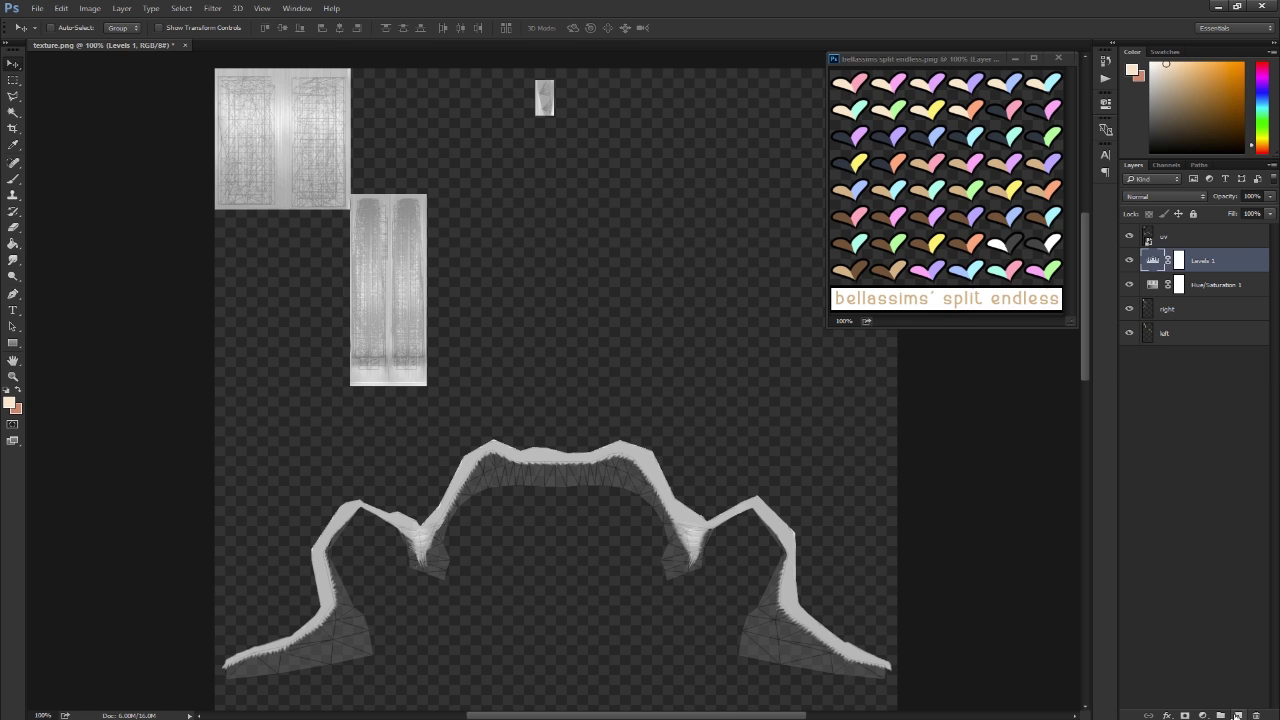
click(1172, 196)
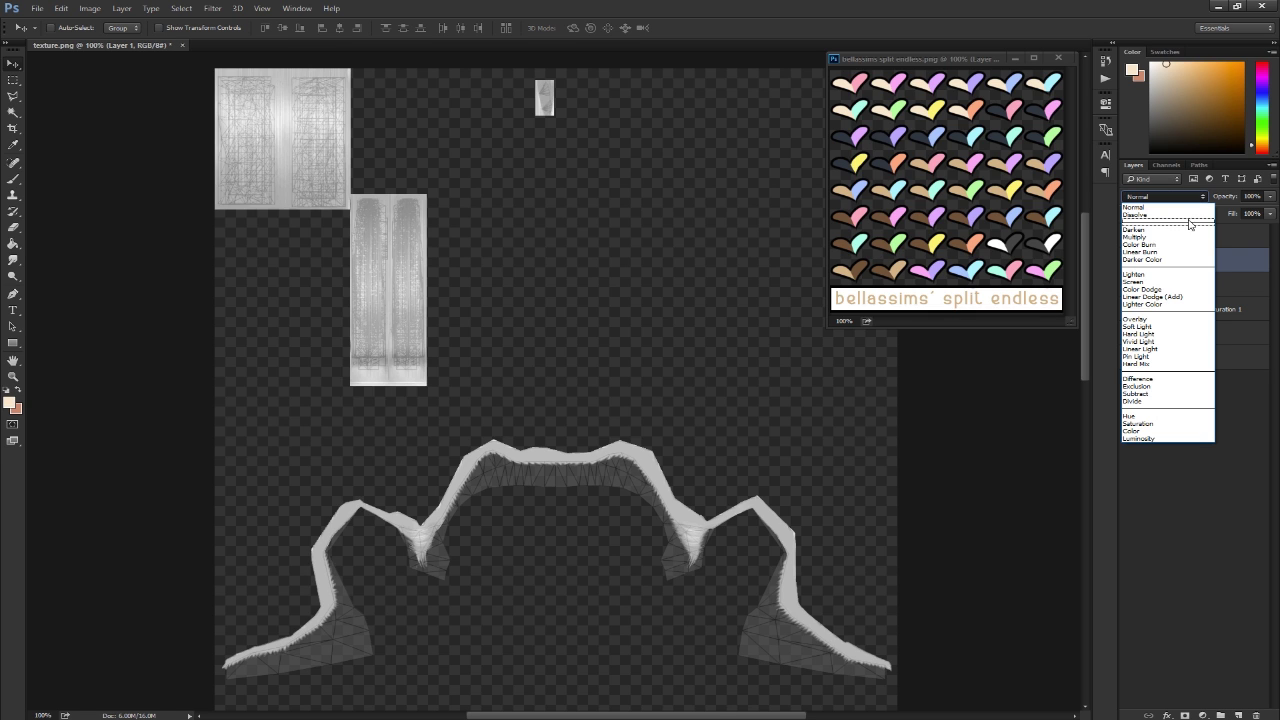
click(1153, 252)
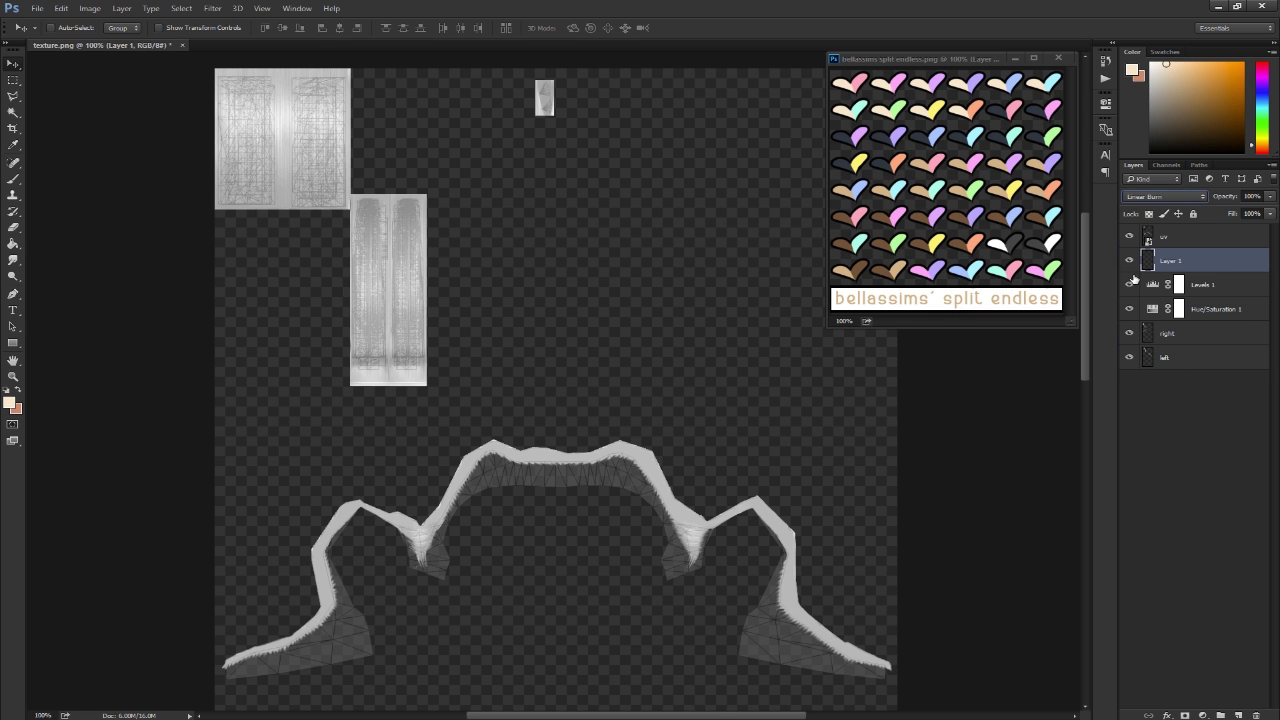
click(1129, 237)
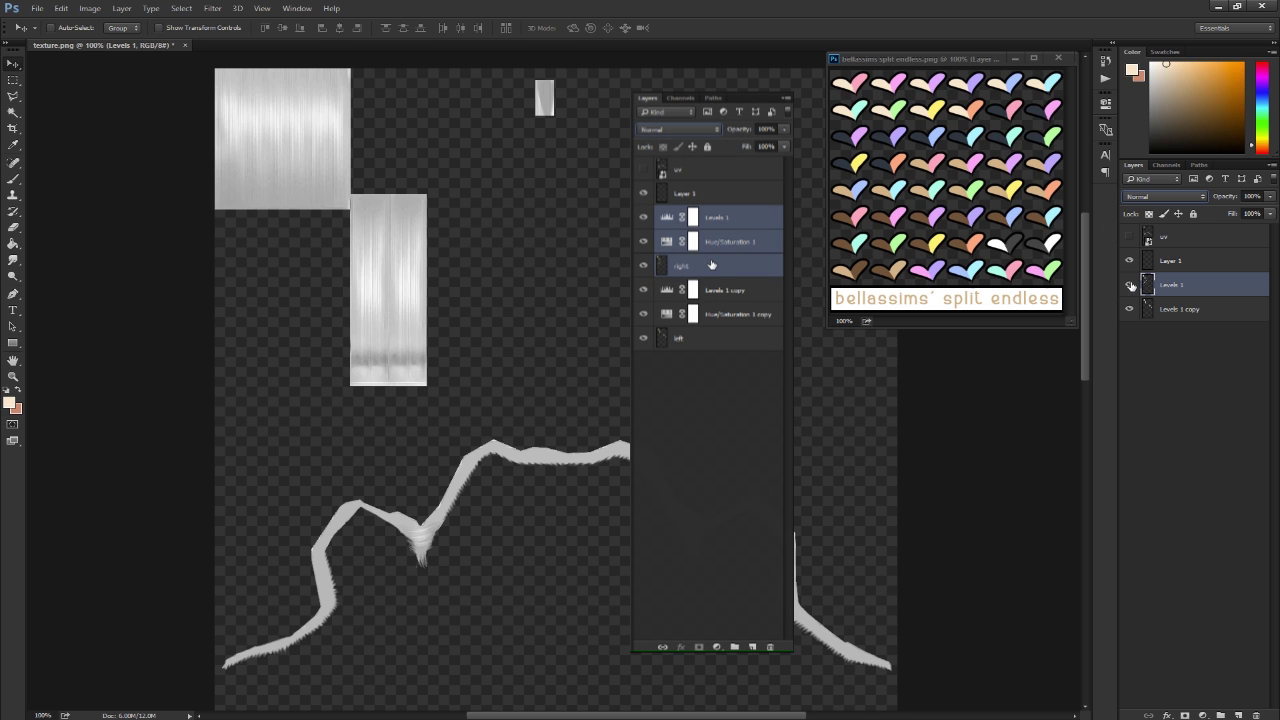
Rename the merged hair layer Levels 1 as right and Levels 1 copy as left.
click(1130, 286)
click(1130, 286)
double_click(1172, 285)
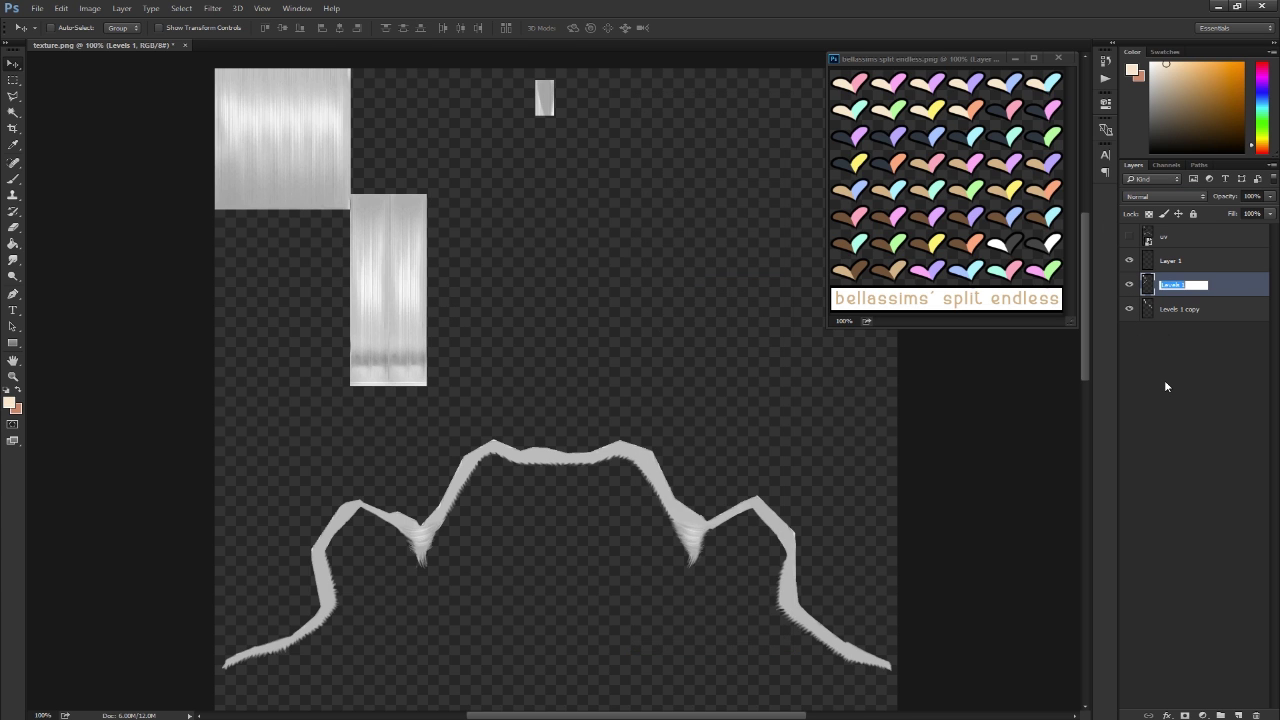
text(right)
key(Return)
double_click(1172, 308)
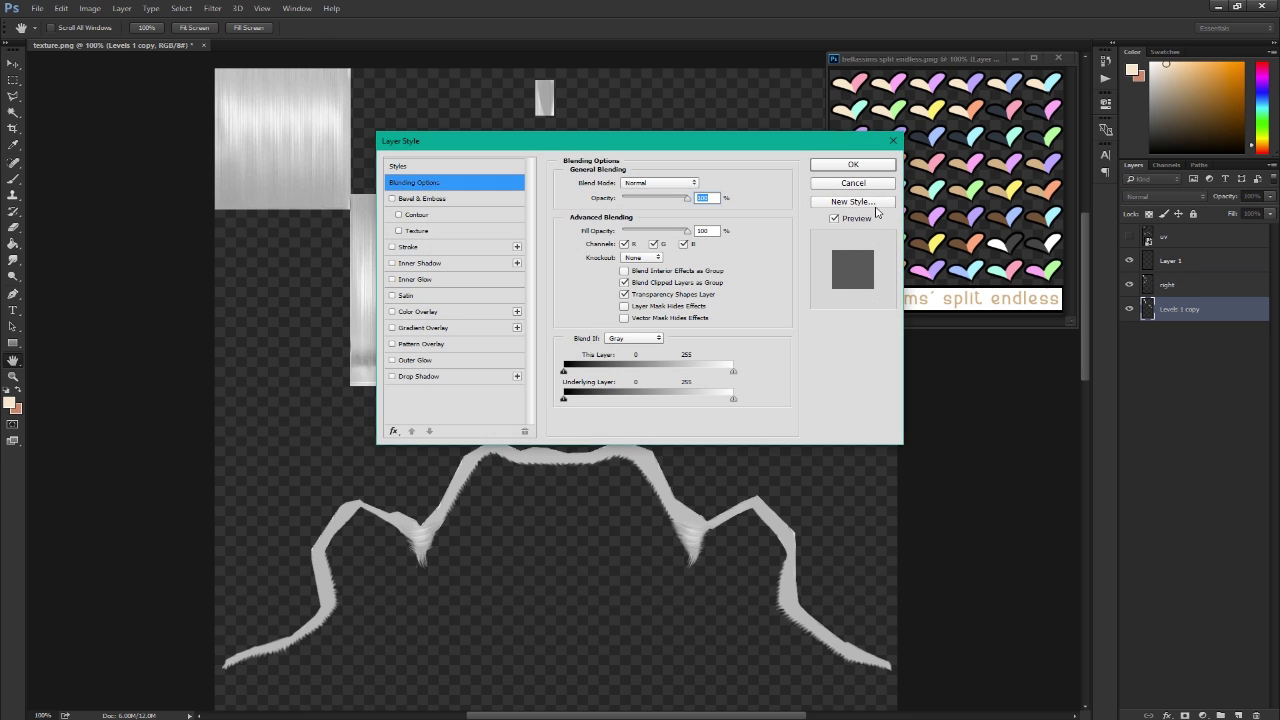
click(853, 184)
double_click(1178, 309)
text(left)
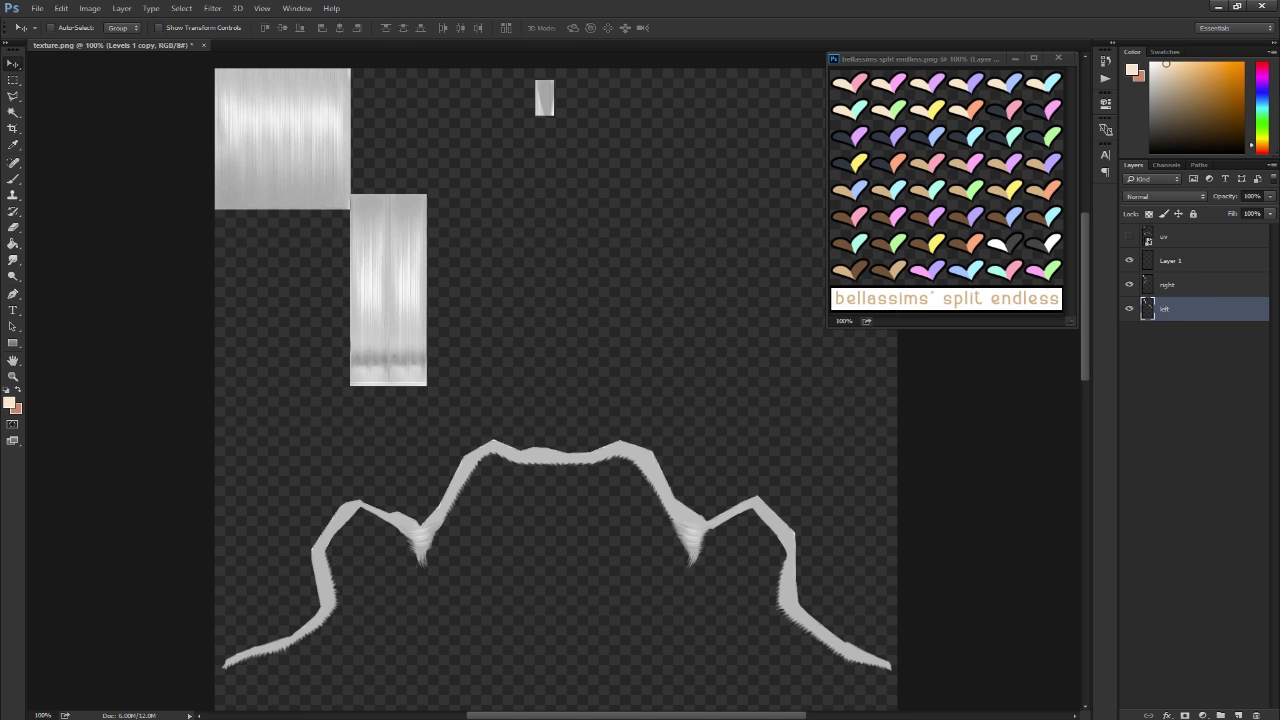
key(Return)
Add a new empty layer between the right and left hair layers.
click(1185, 262)
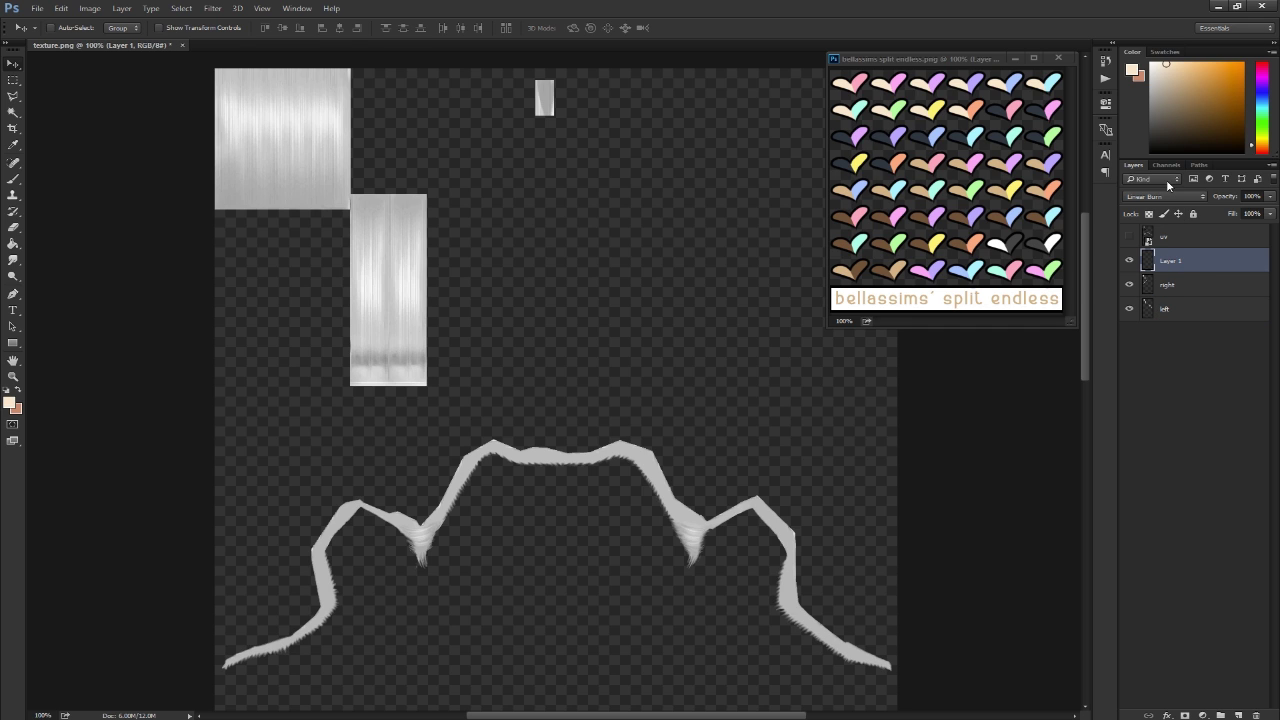
key(m)
key(ctrl+shift+alt+n)
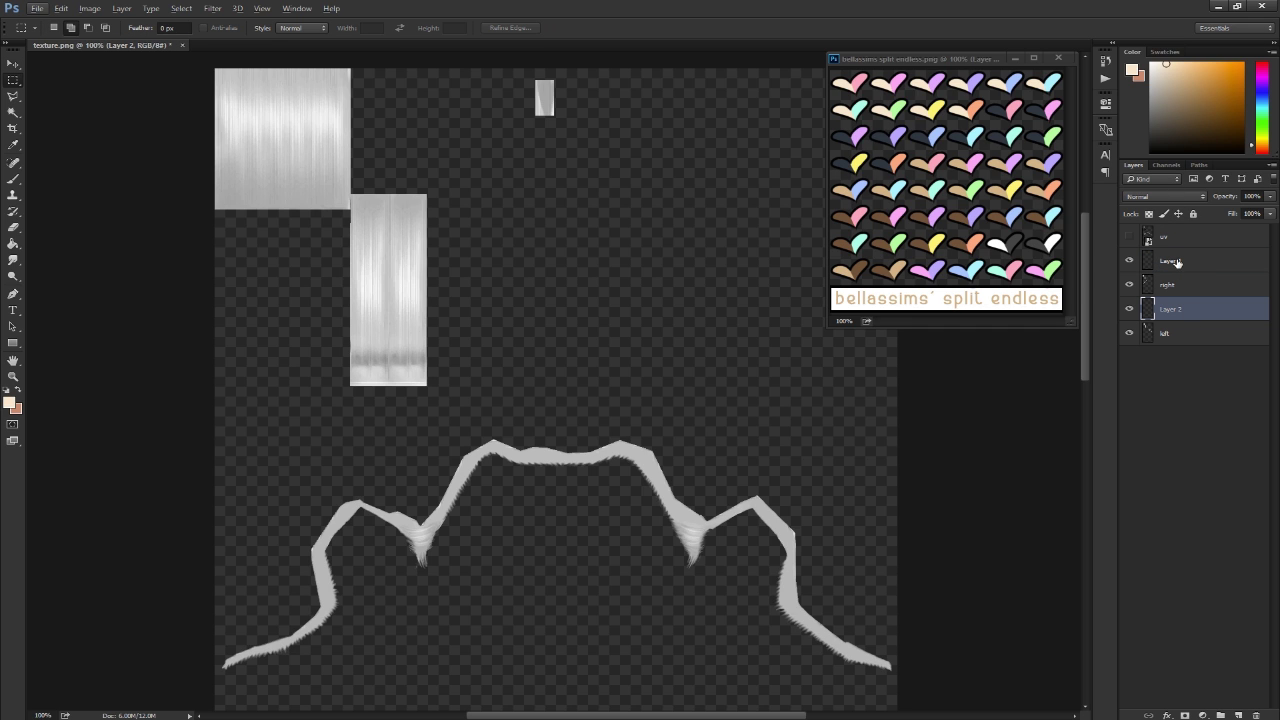
Clip Layer 1 to the right hair layer and Layer 2 to the left hair layer.
alt+click(1187, 270)
alt+click(1188, 321)
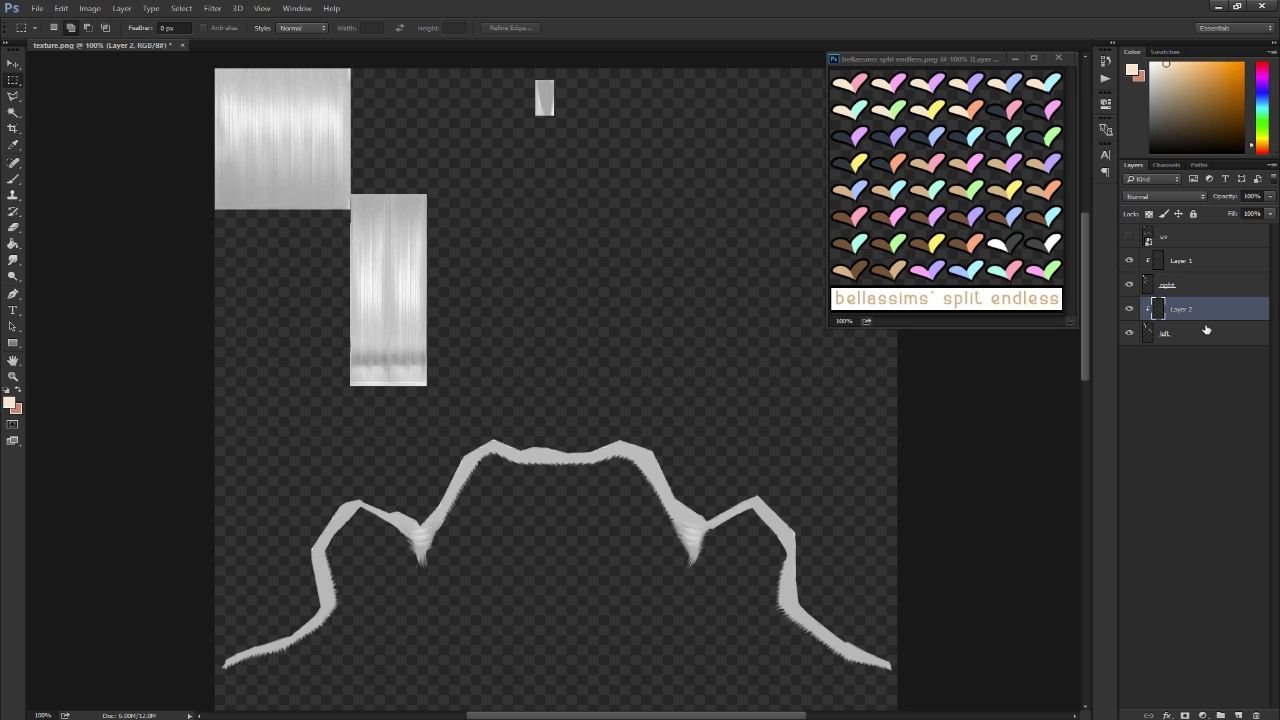
Test the clipping by brushing orange over the hair on Layer 1, and undo the strokes.
click(14, 179)
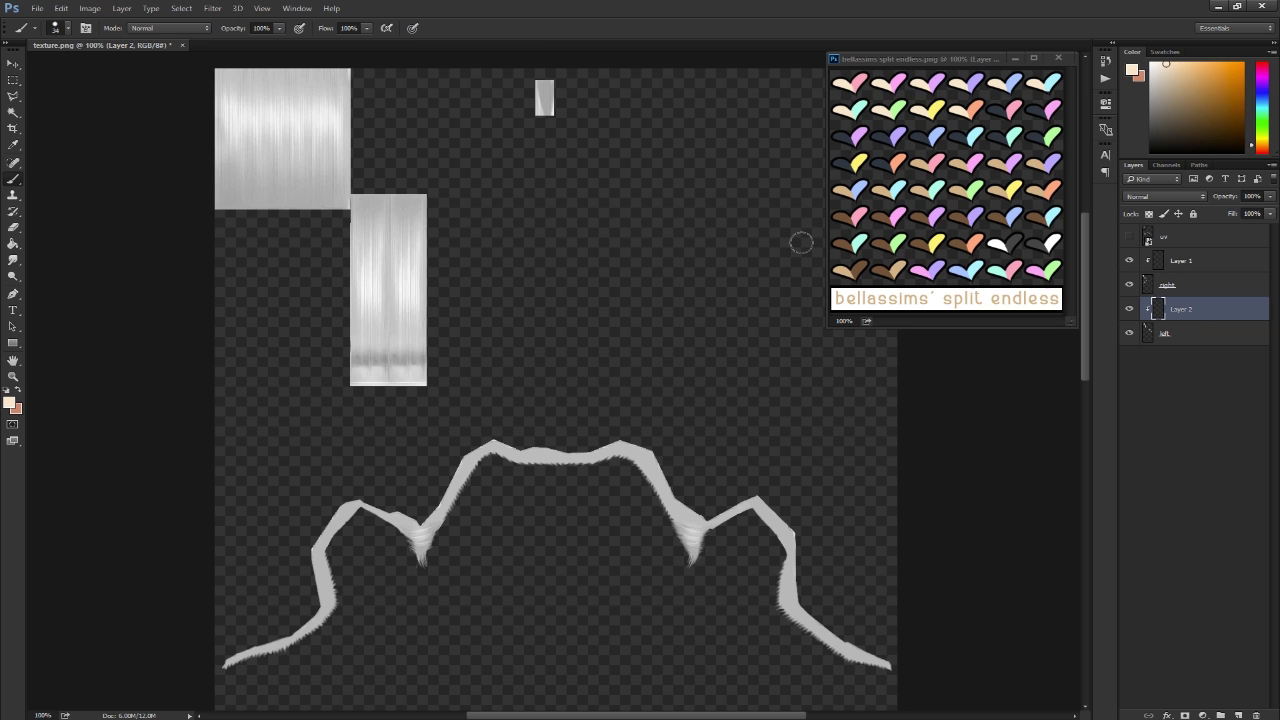
click(1200, 63)
click(1187, 261)
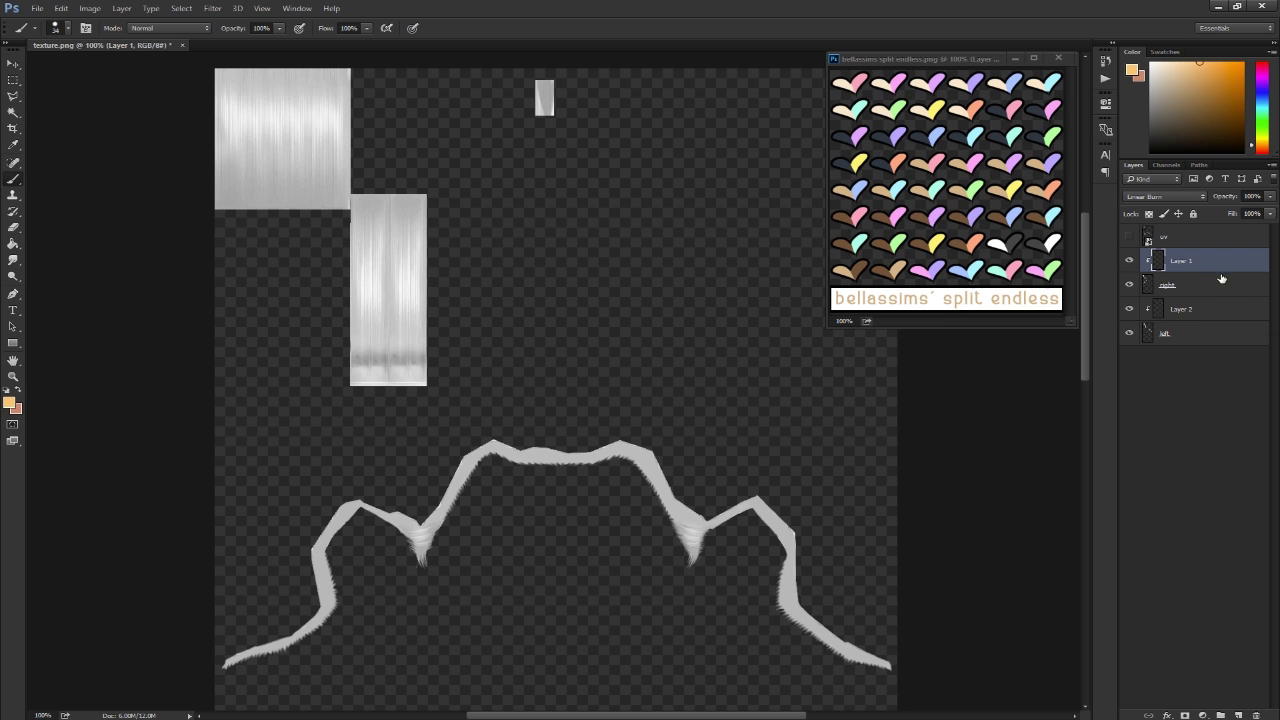
mouse_move(390, 245)
mouse_down()
mouse_move(257, 249)
mouse_move(356, 170)
mouse_up()
drag(262, 176, 252, 72)
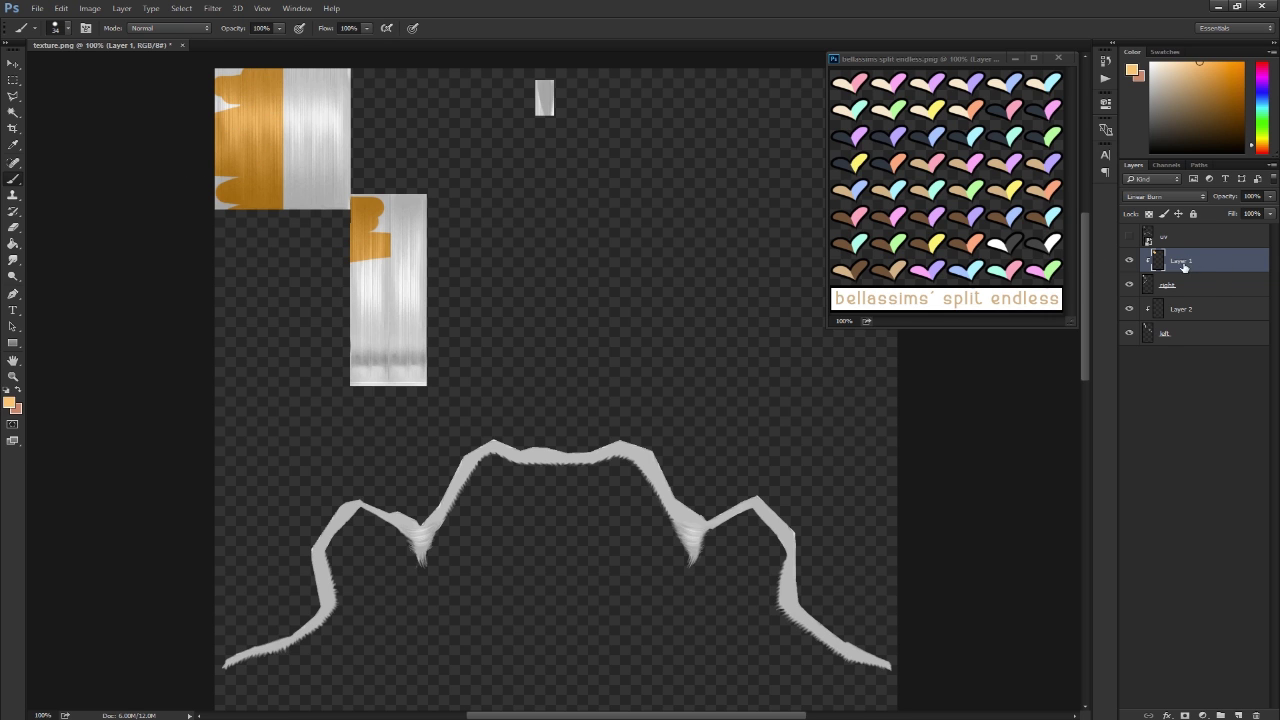
key(ctrl+z)
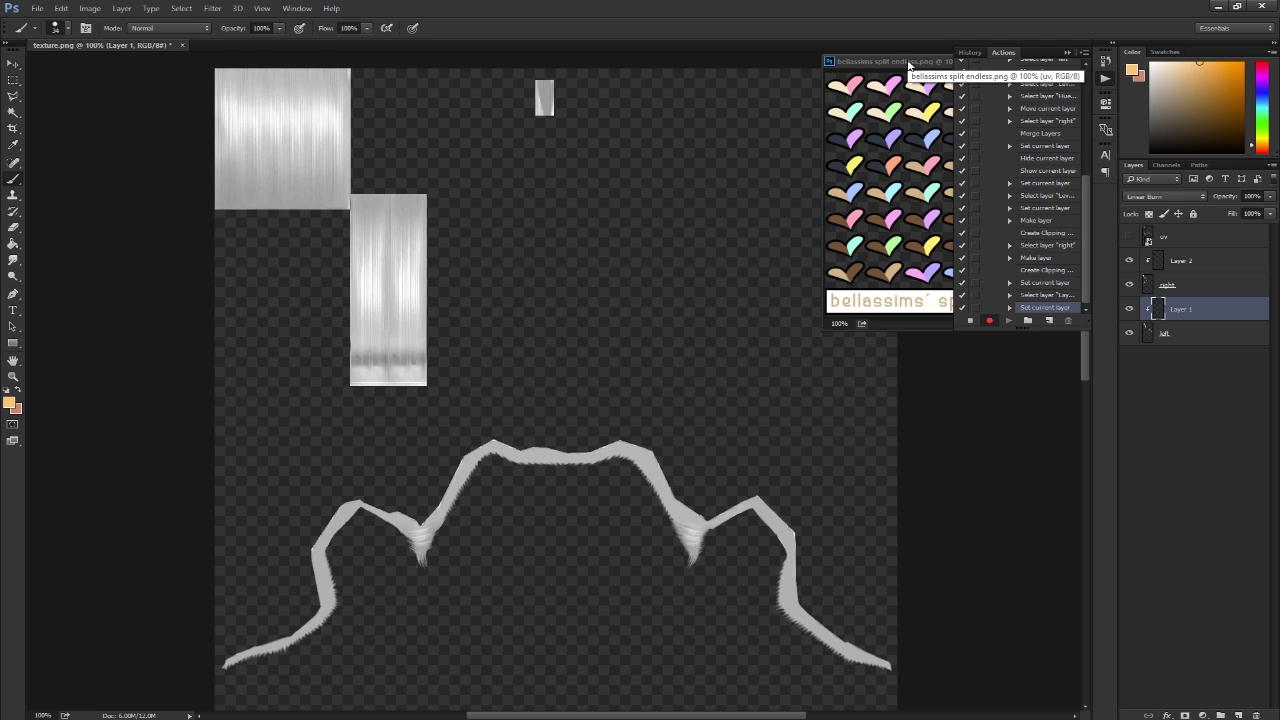
Stop recording the action and move the bellassims split endless palette so all its swatches are uncovered.
click(970, 320)
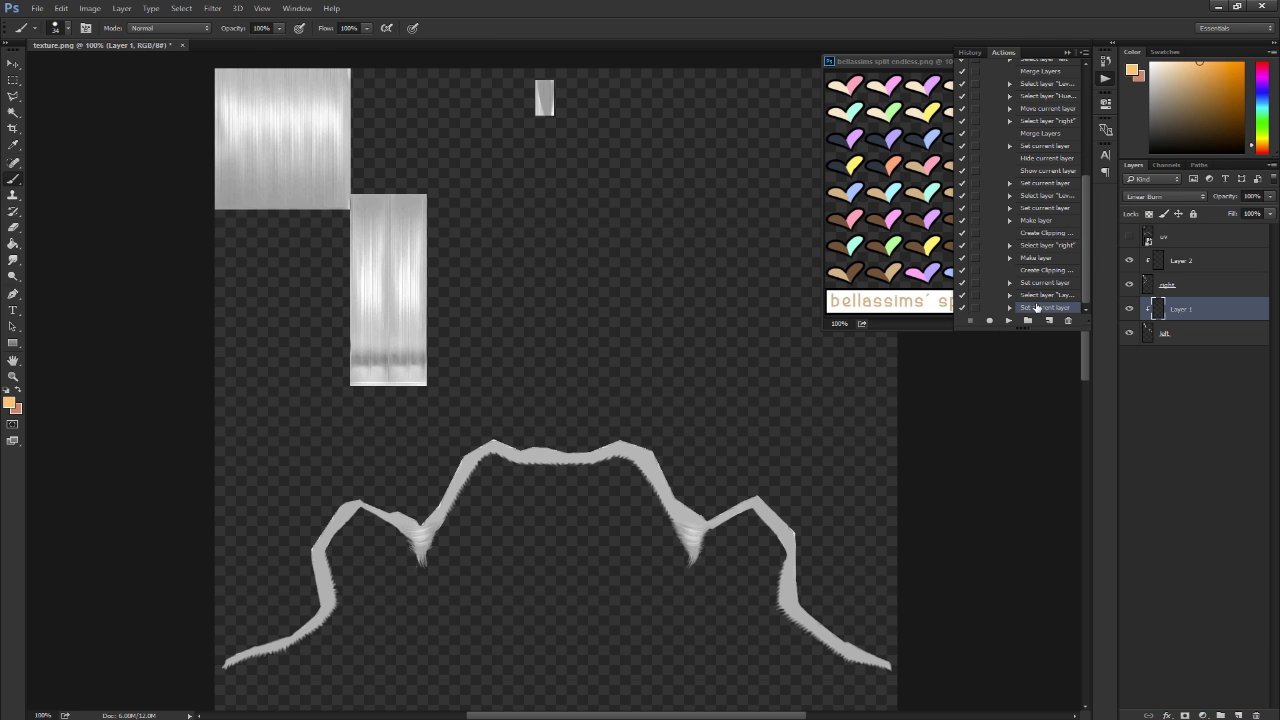
drag(897, 61, 755, 65)
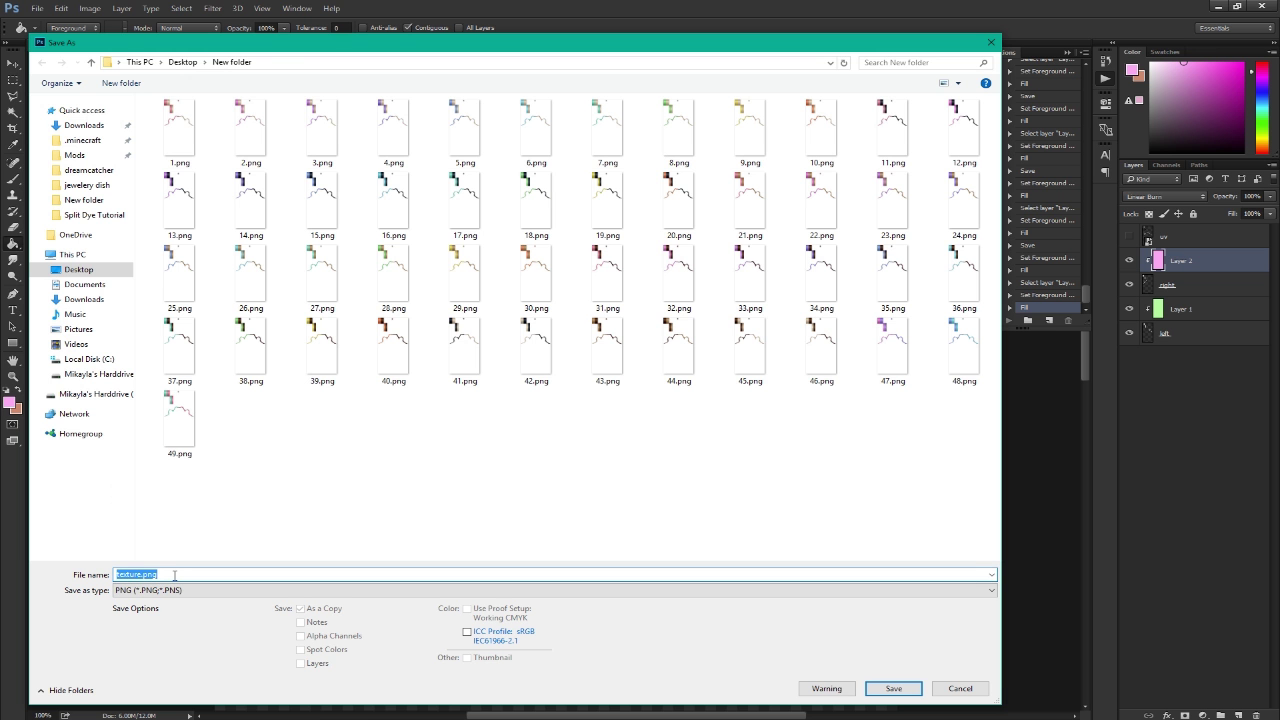
Save the pink and green texture as 50.png in New folder and stop recording the action.
text(49)
key(Return)
key(Return)
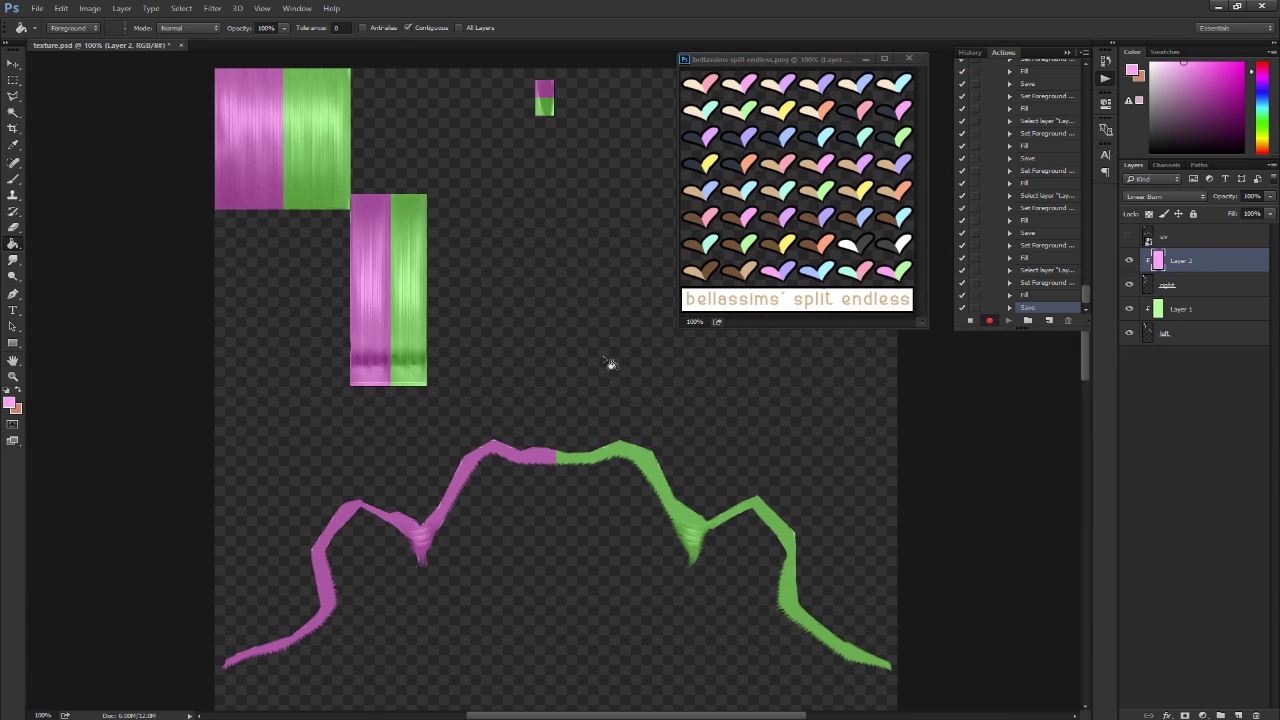
click(970, 321)
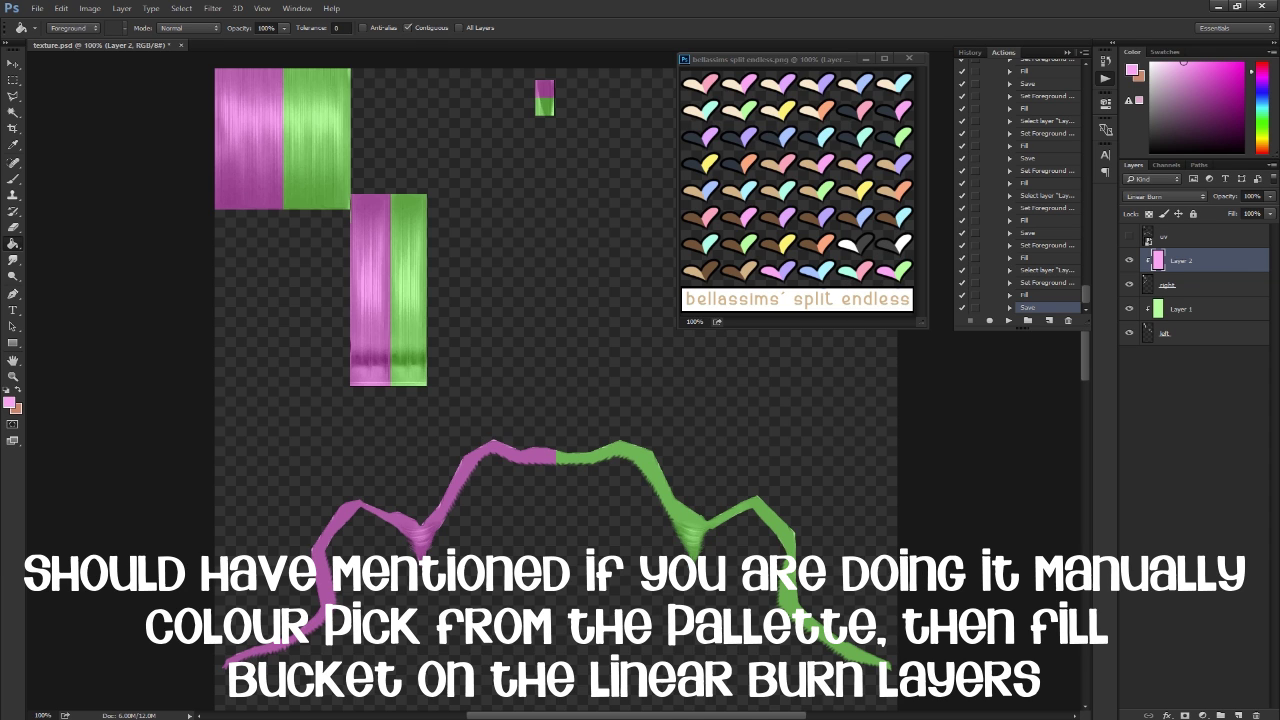
Switch to Sims 4 Studio and import 1.png from the Split Dye Tutorial folder as the hair's diffuse texture.
key(alt+Tab)
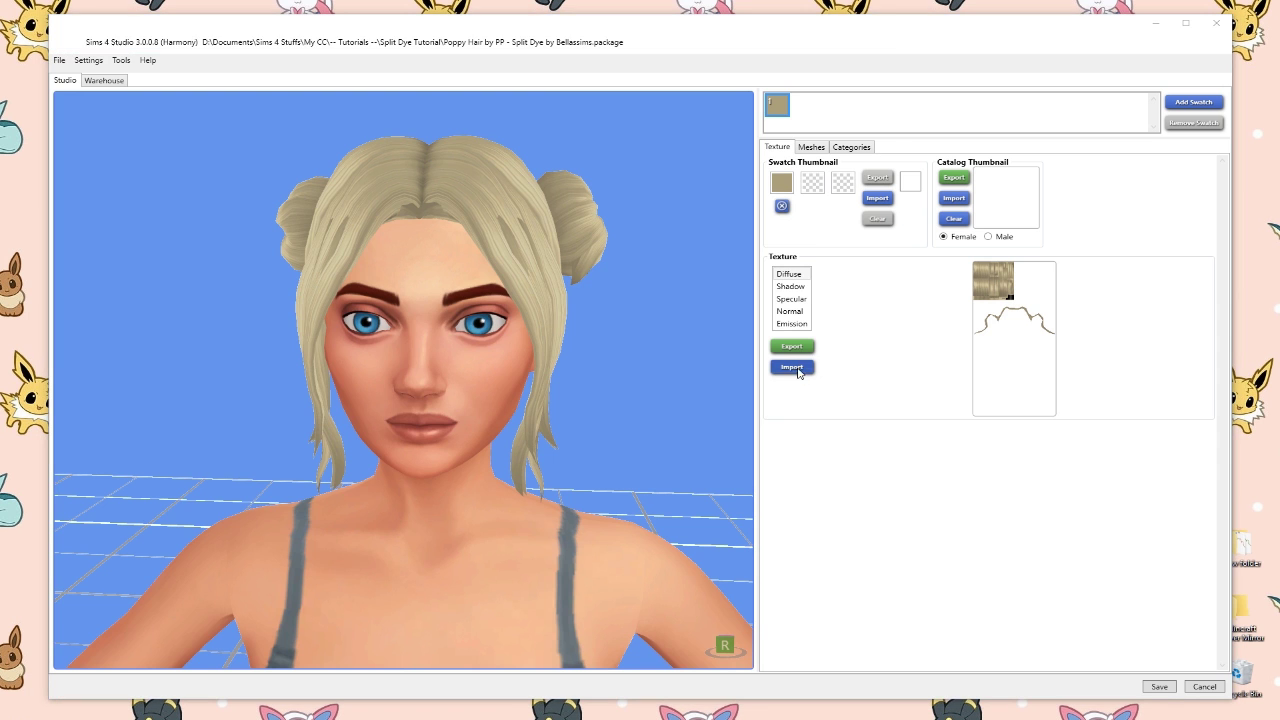
click(791, 366)
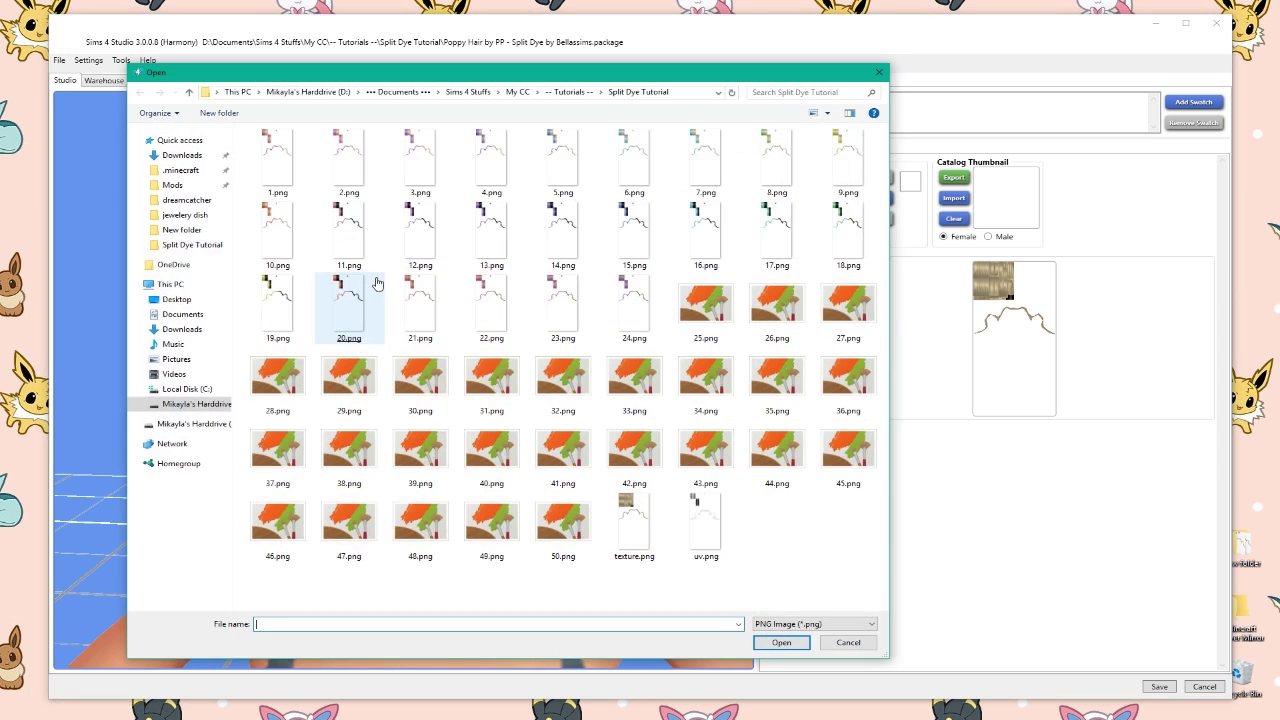
double_click(275, 140)
scroll(579, 297, down, 5)
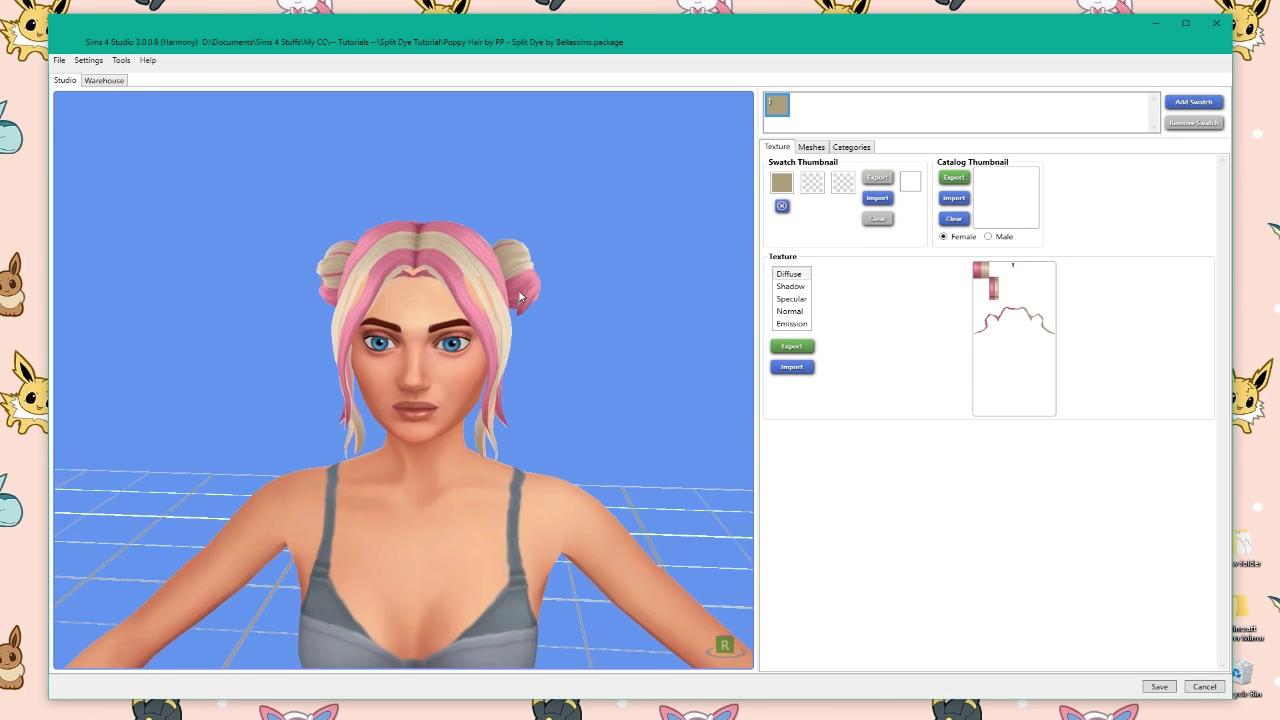
Import the edited hair mesh for LOD 0 and inspect the colour split from several angles.
click(812, 149)
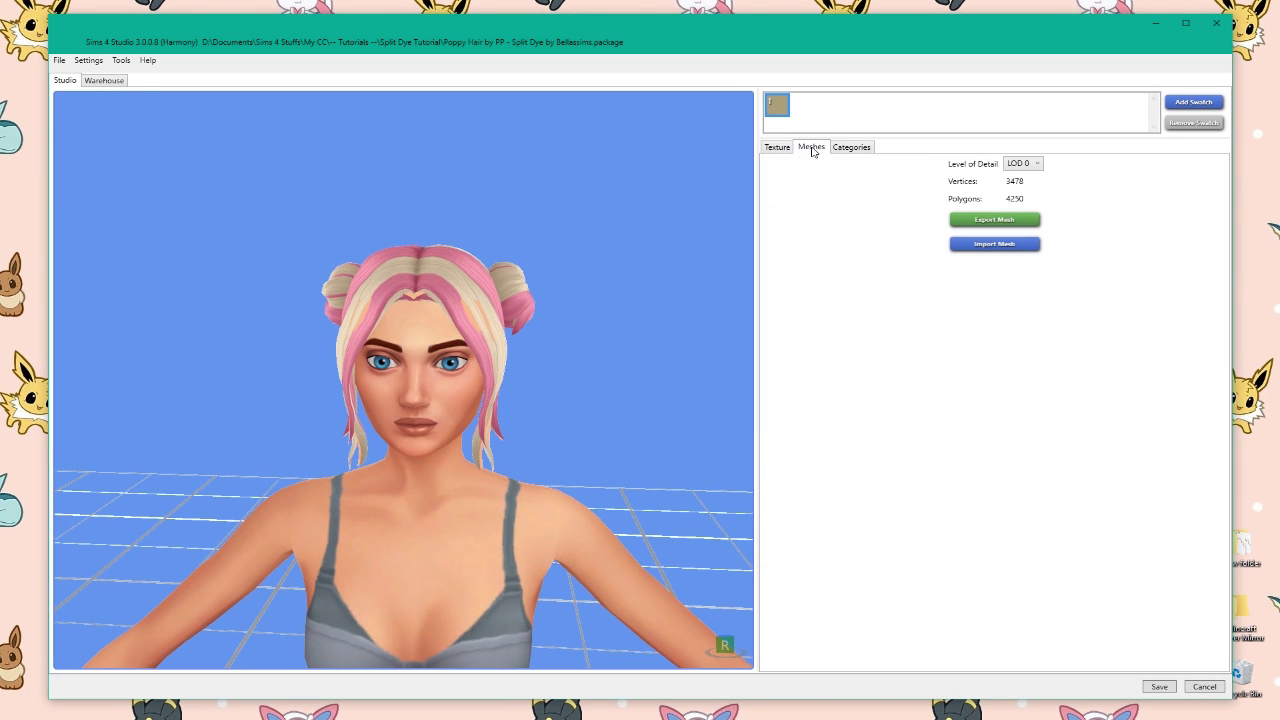
click(994, 243)
double_click(278, 165)
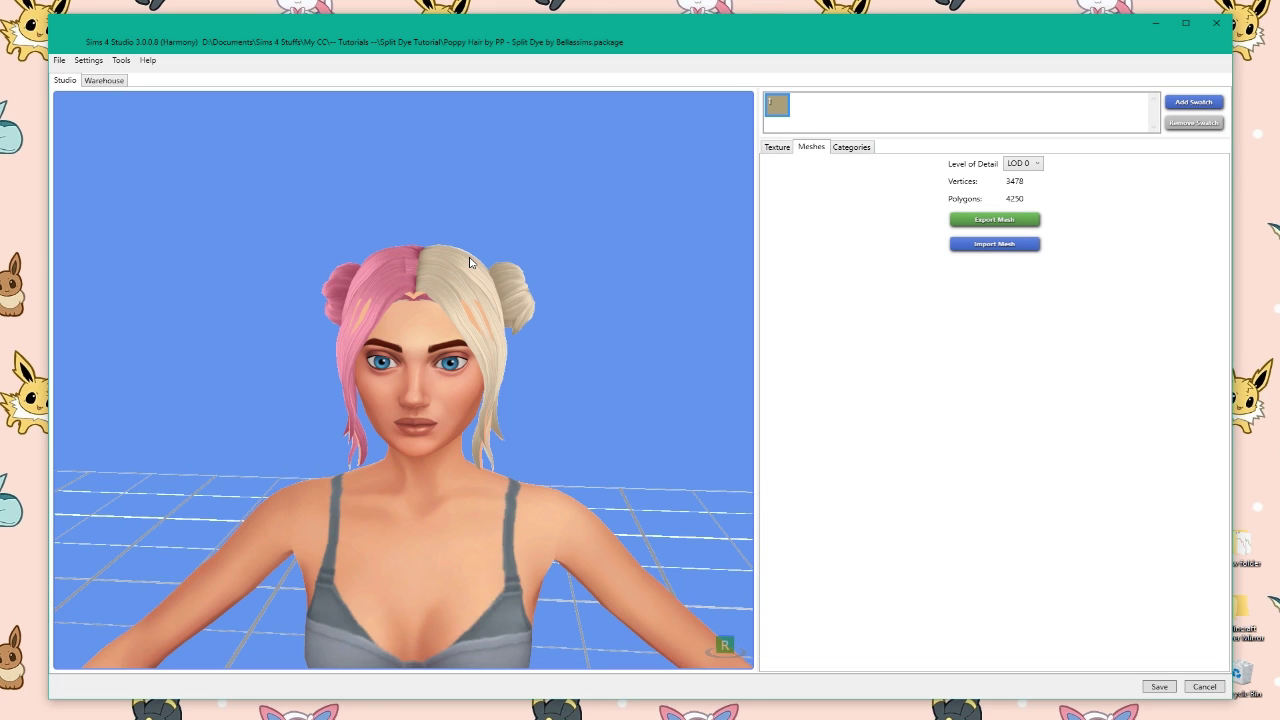
drag(416, 264, 410, 400)
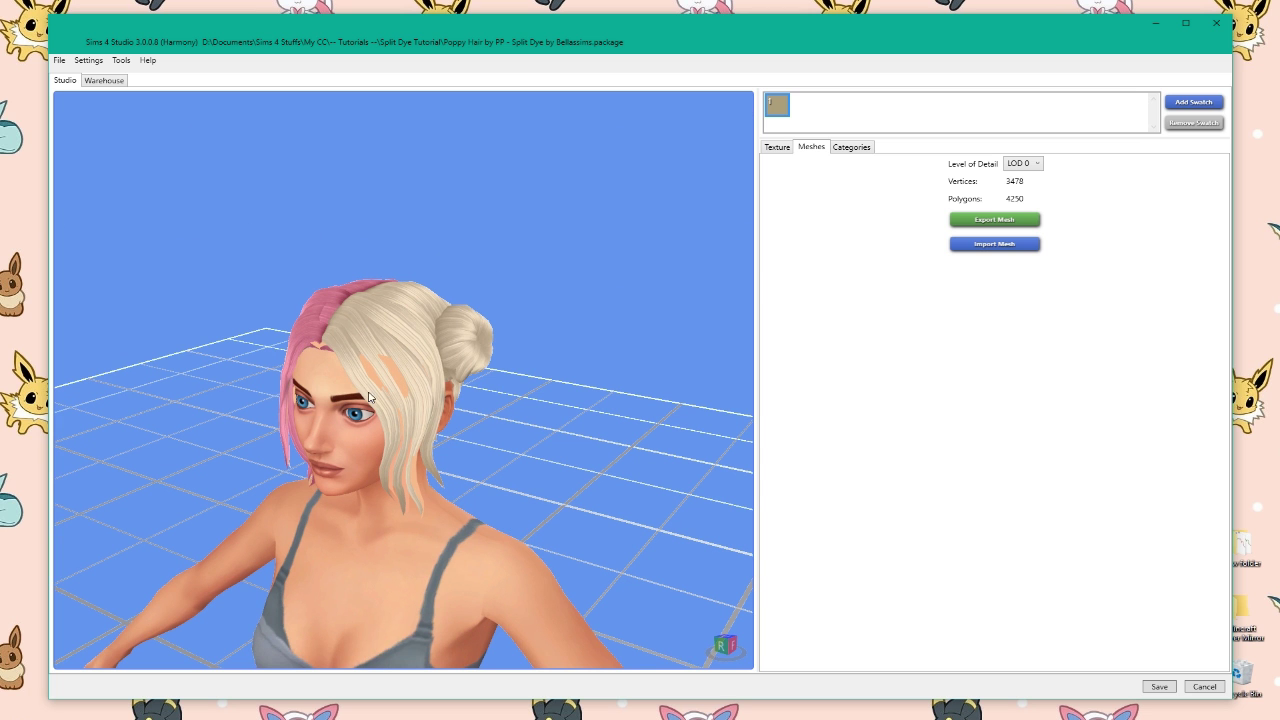
drag(392, 464, 324, 363)
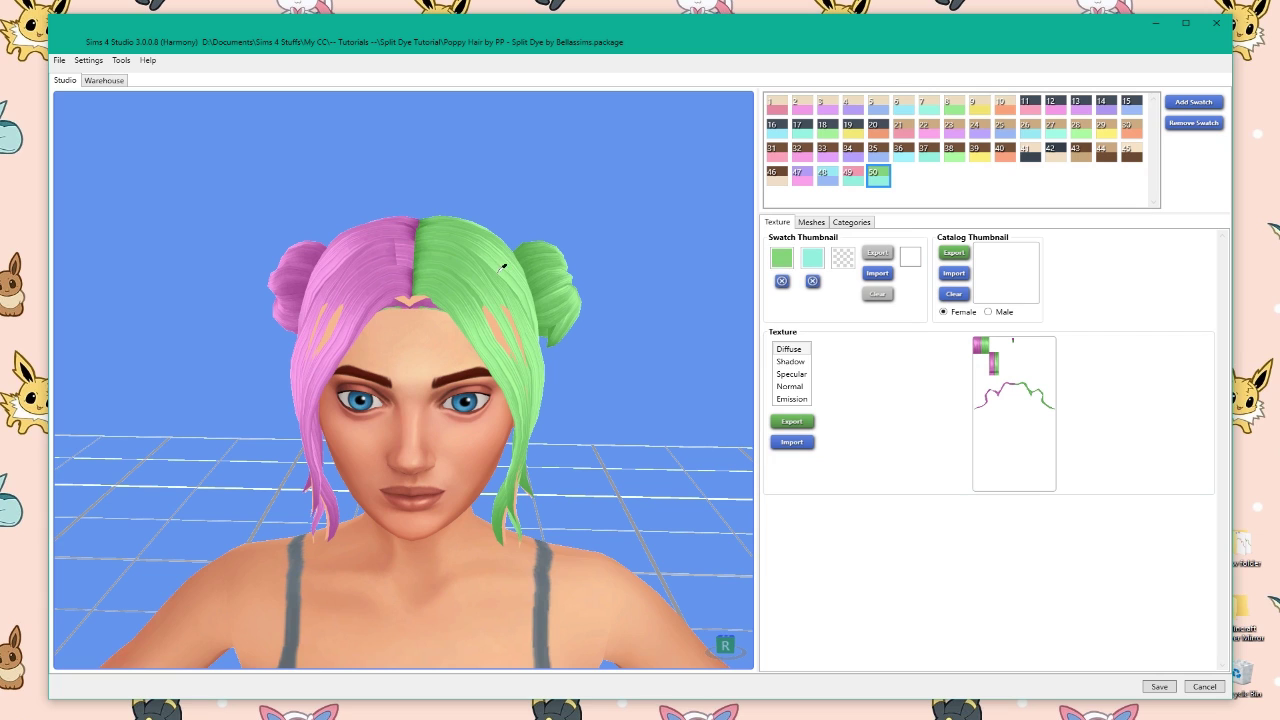
Set swatch 50's thumbnail colours to light green and pink, and save the package.
click(818, 264)
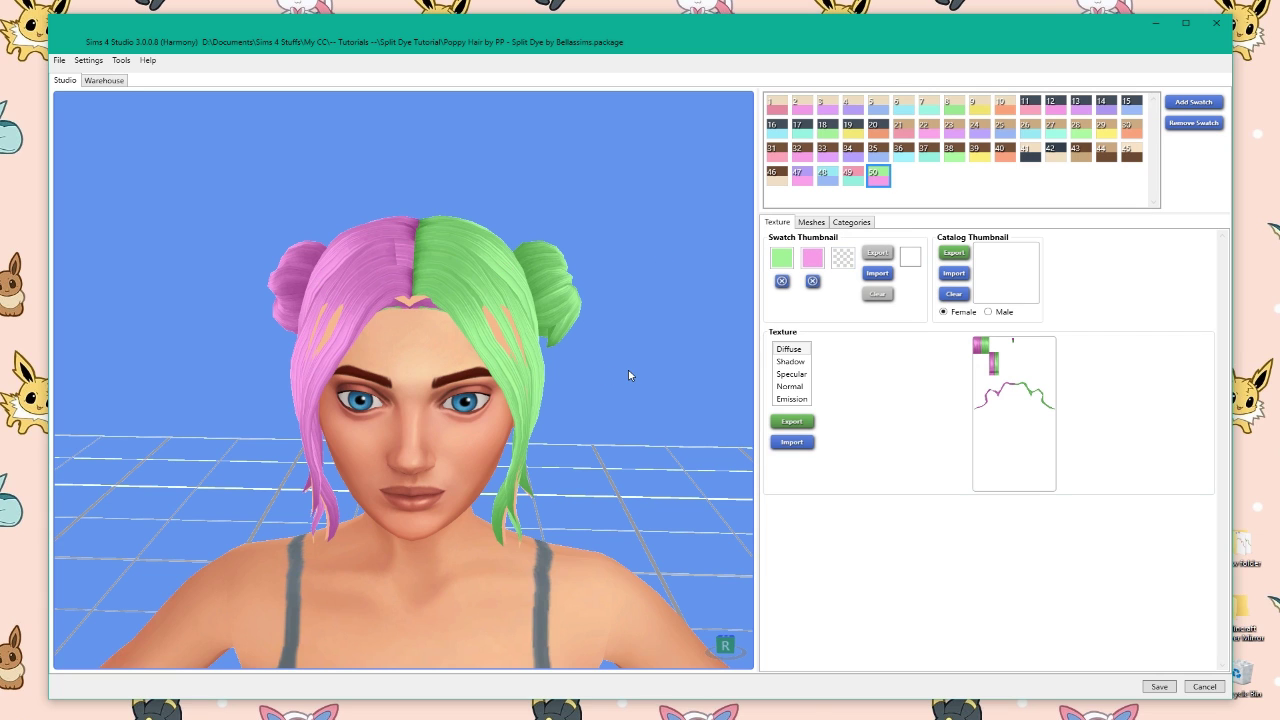
drag(629, 375, 294, 383)
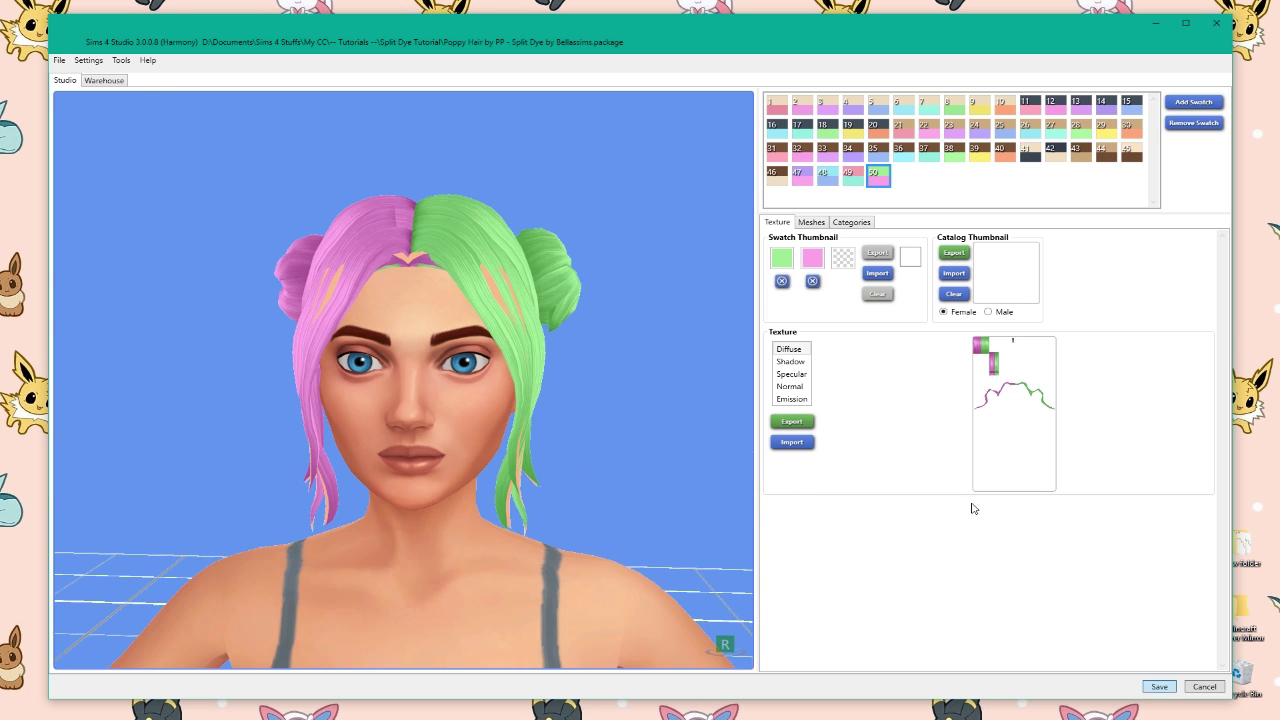
click(668, 404)
Copy the Poppy Hair split dye package from the Split Dye Tutorial folder into the MyCC folder inside The Sims 4 Mods folder.
mouse_move(403, 712)
click(370, 678)
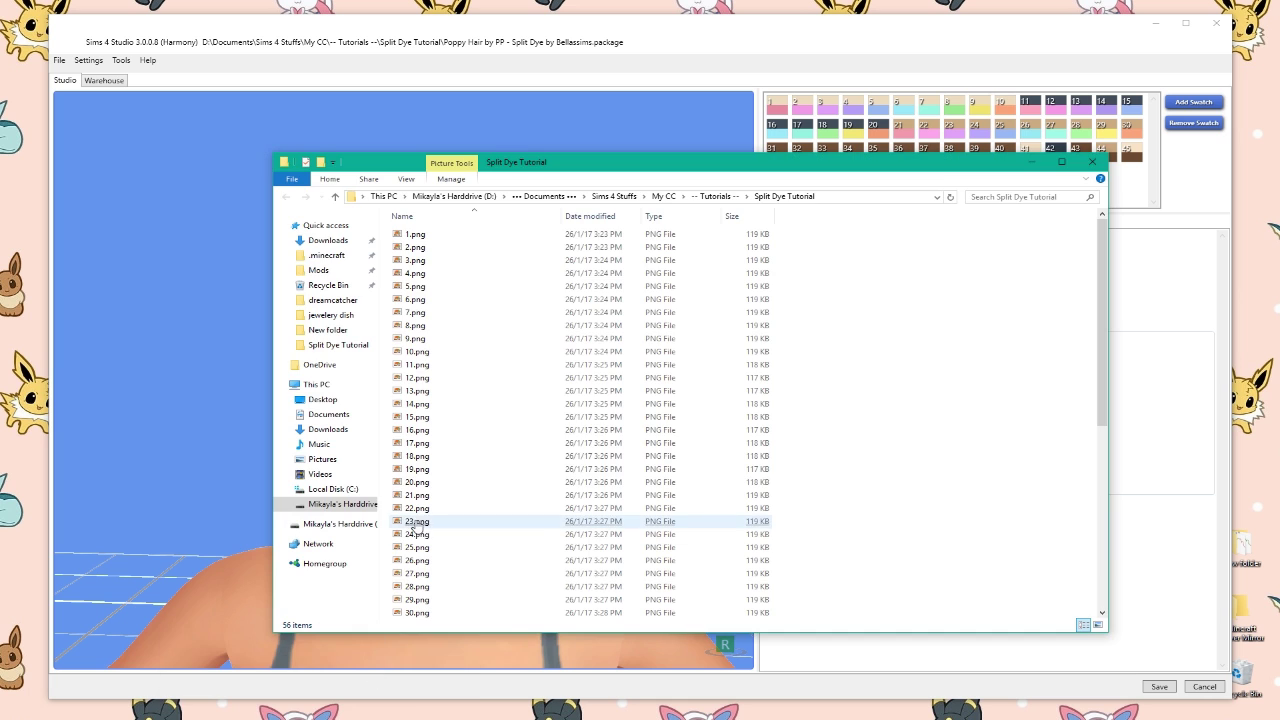
scroll(1091, 487, down, 9)
click(463, 573)
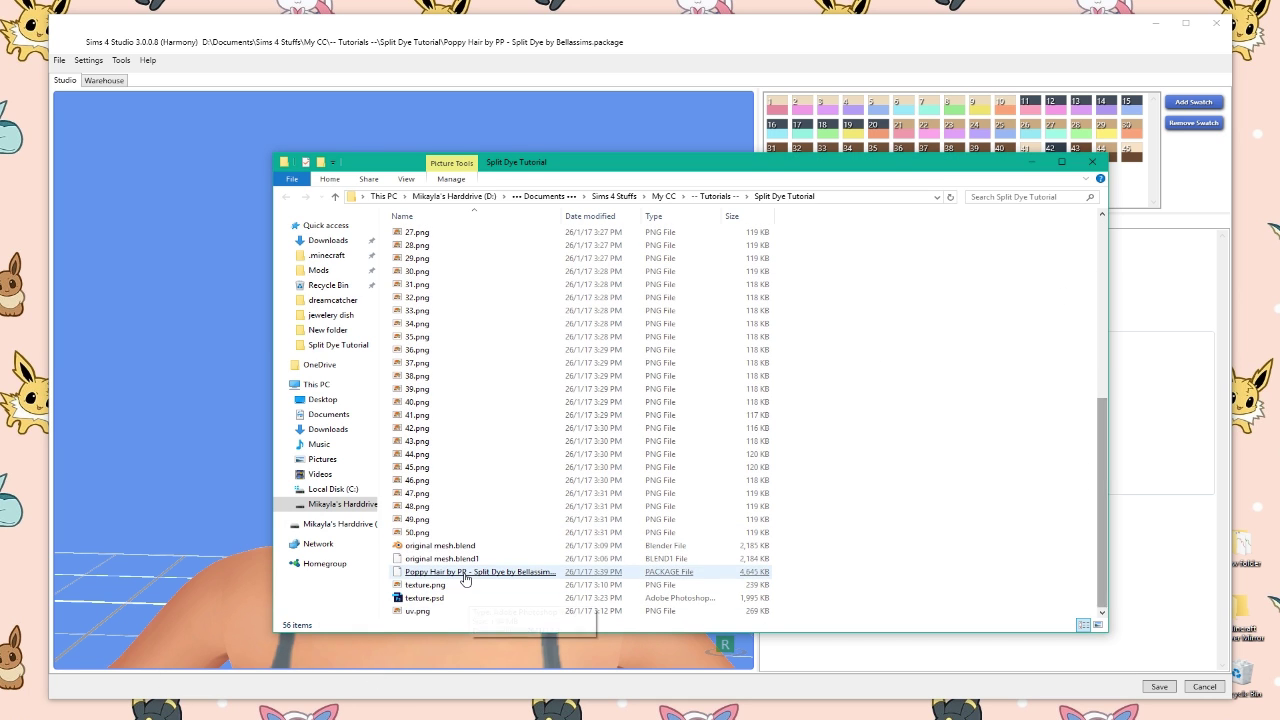
right_click(311, 716)
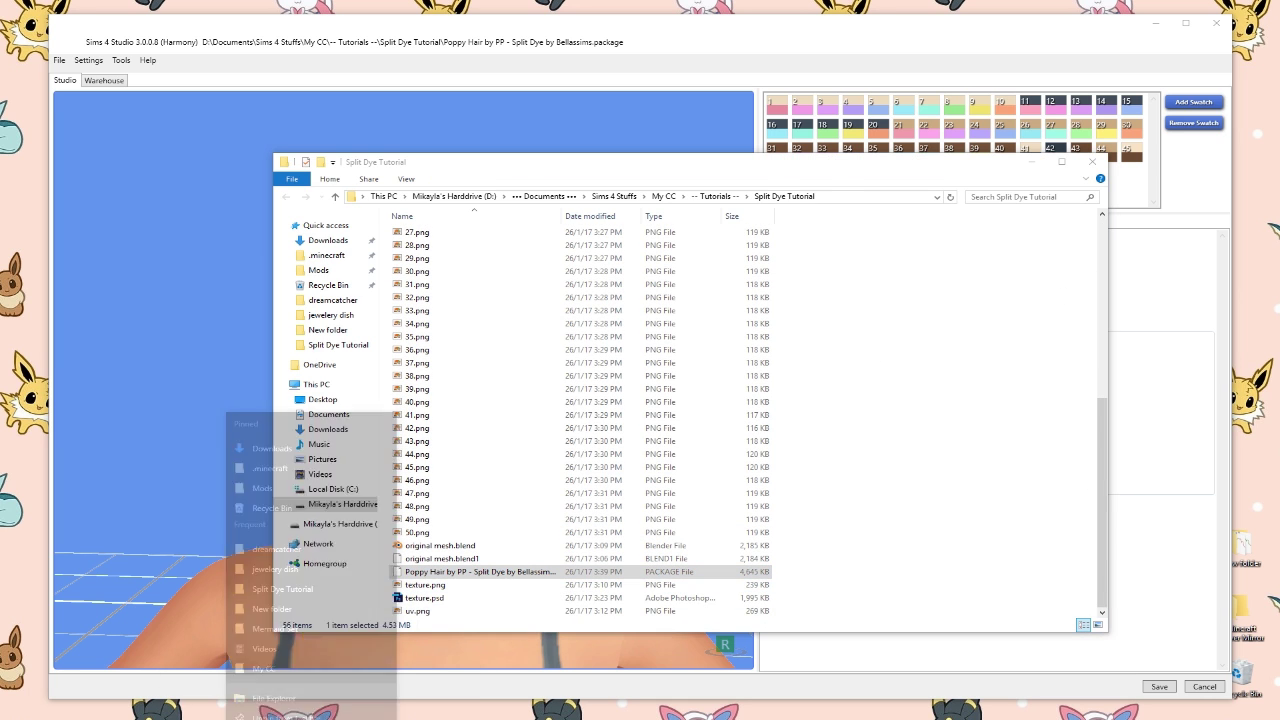
click(264, 458)
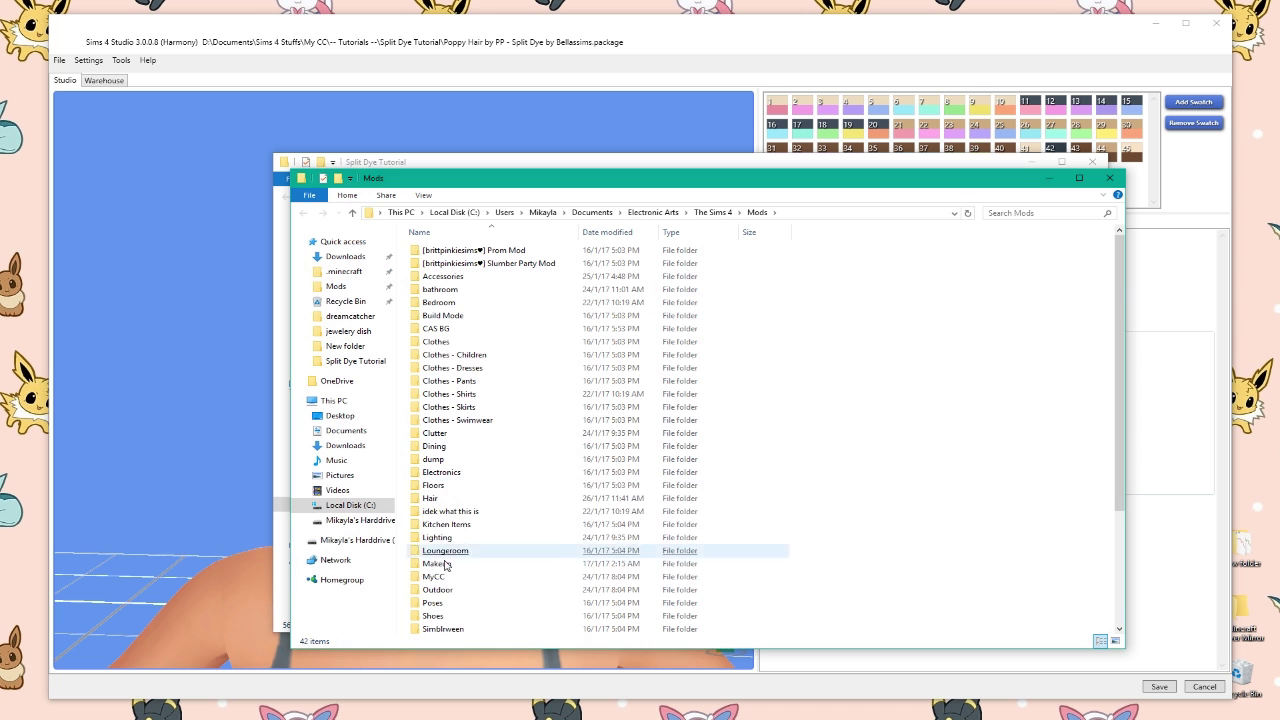
double_click(485, 560)
key(ctrl+v)
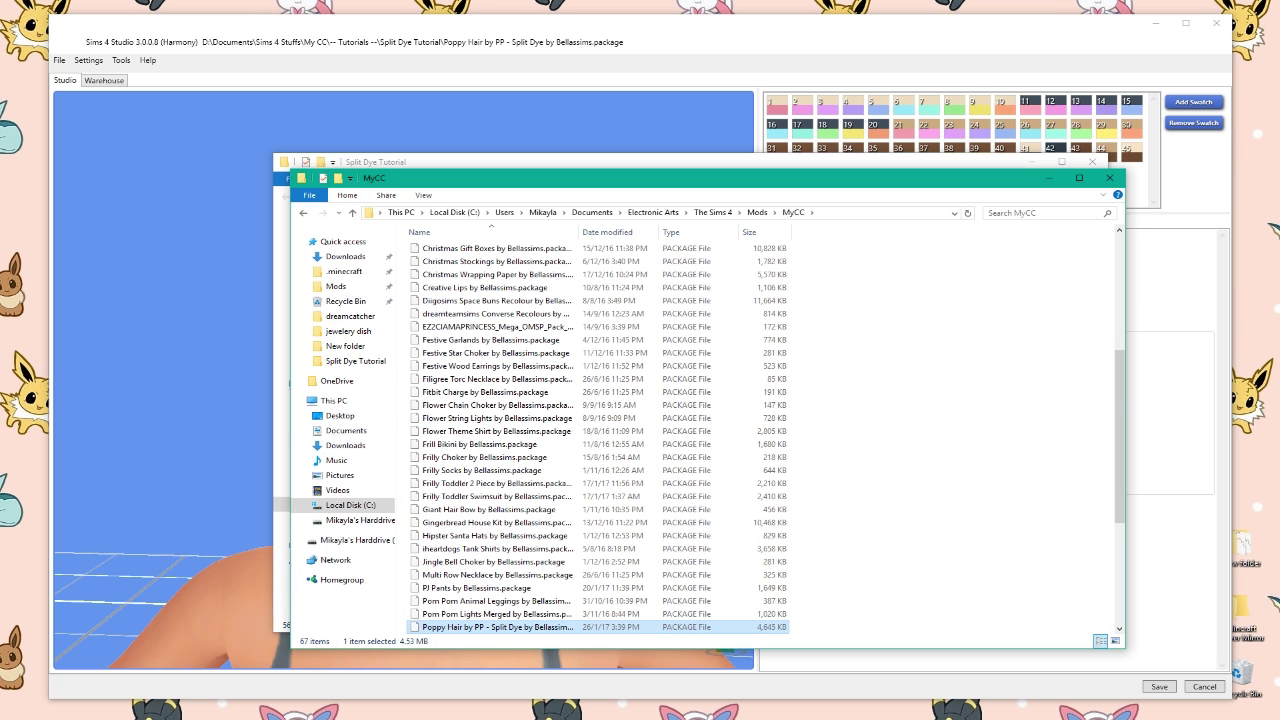
scroll(786, 528, down, 5)
click(780, 522)
Launch The Sims 4 from Origin and open the Sim's hairstyle catalogue in Create a Sim.
right_click(1125, 716)
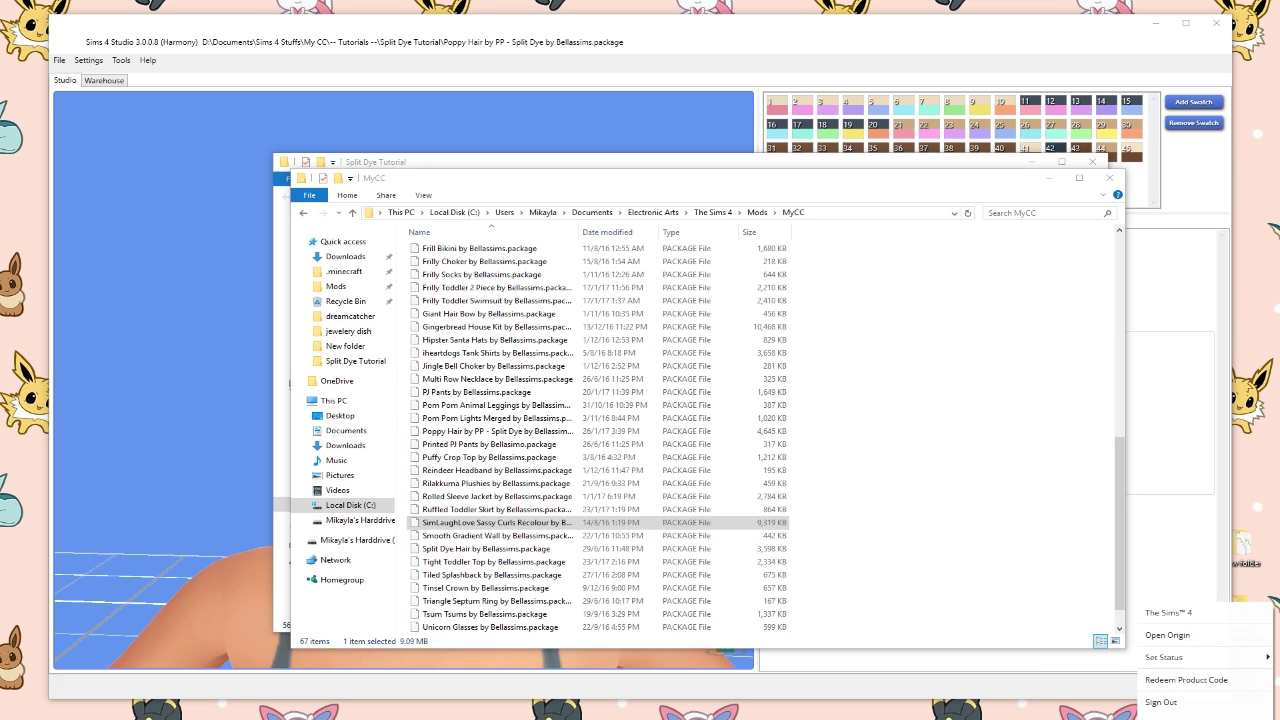
click(1170, 613)
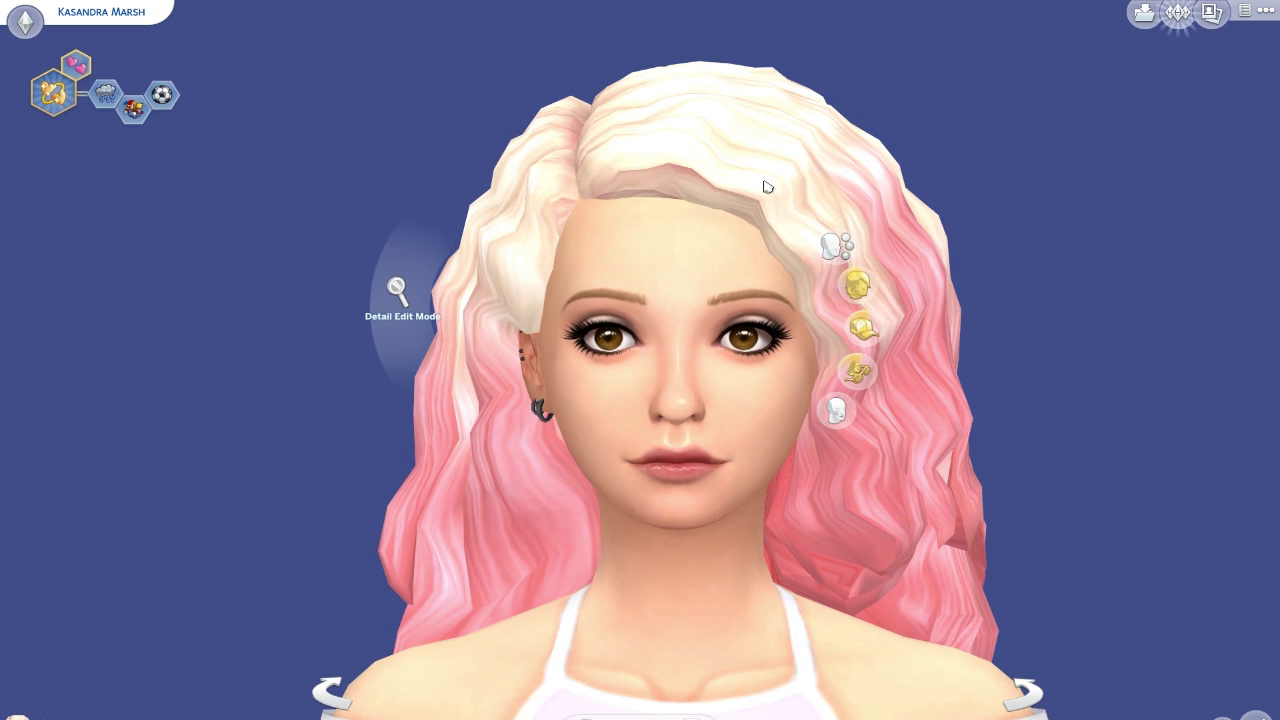
click(766, 186)
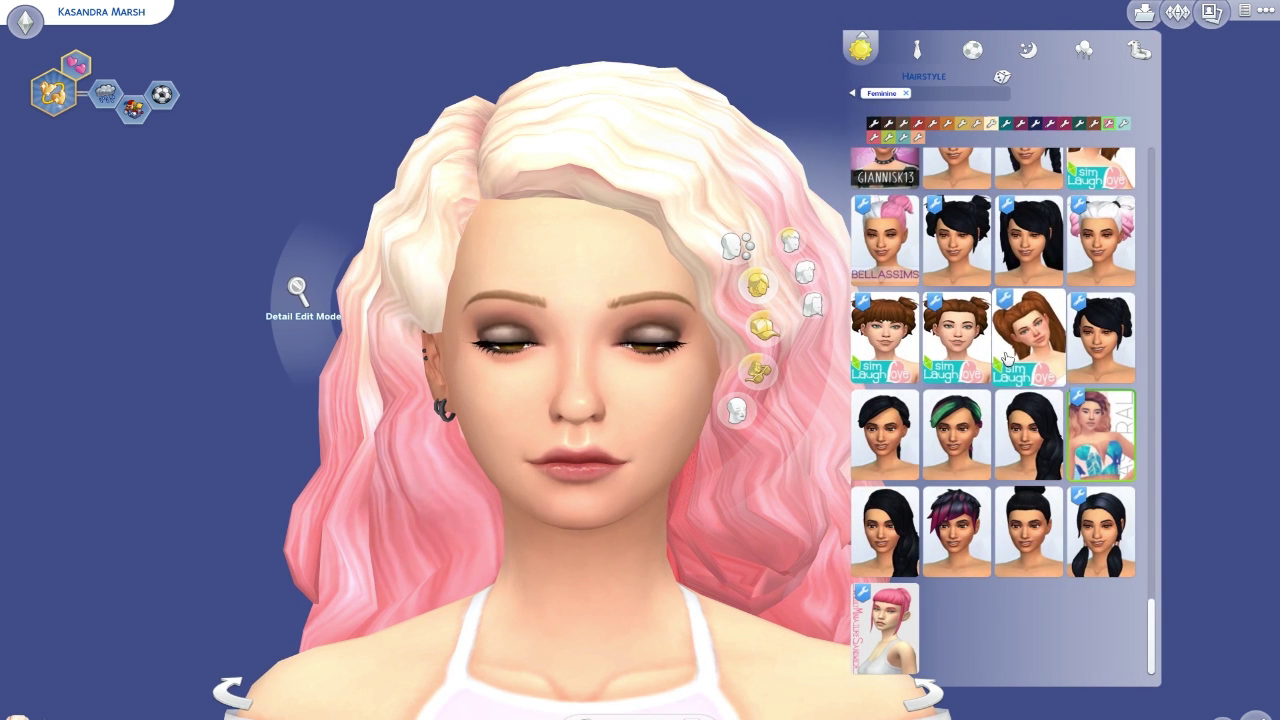
Find the pink and blonde split-dye bun hair among the feminine hairstyles and apply it to the Sim.
scroll(1038, 552, up, 3)
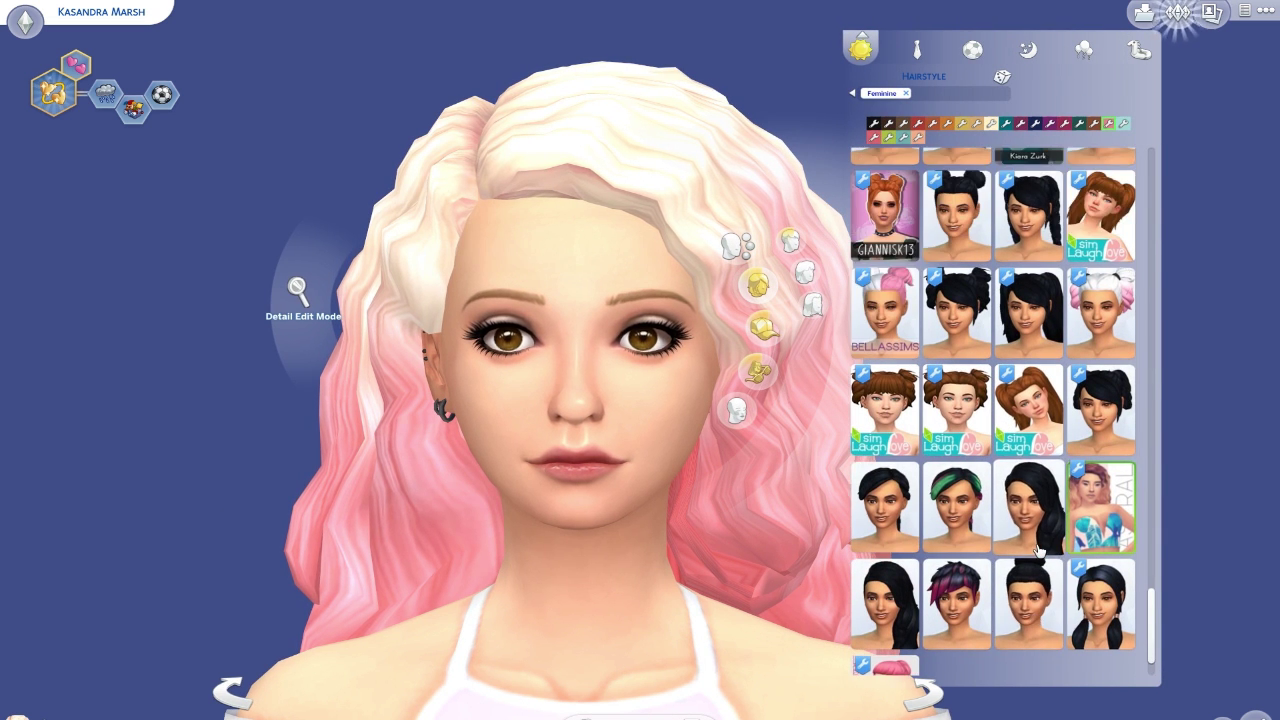
scroll(1038, 552, up, 9)
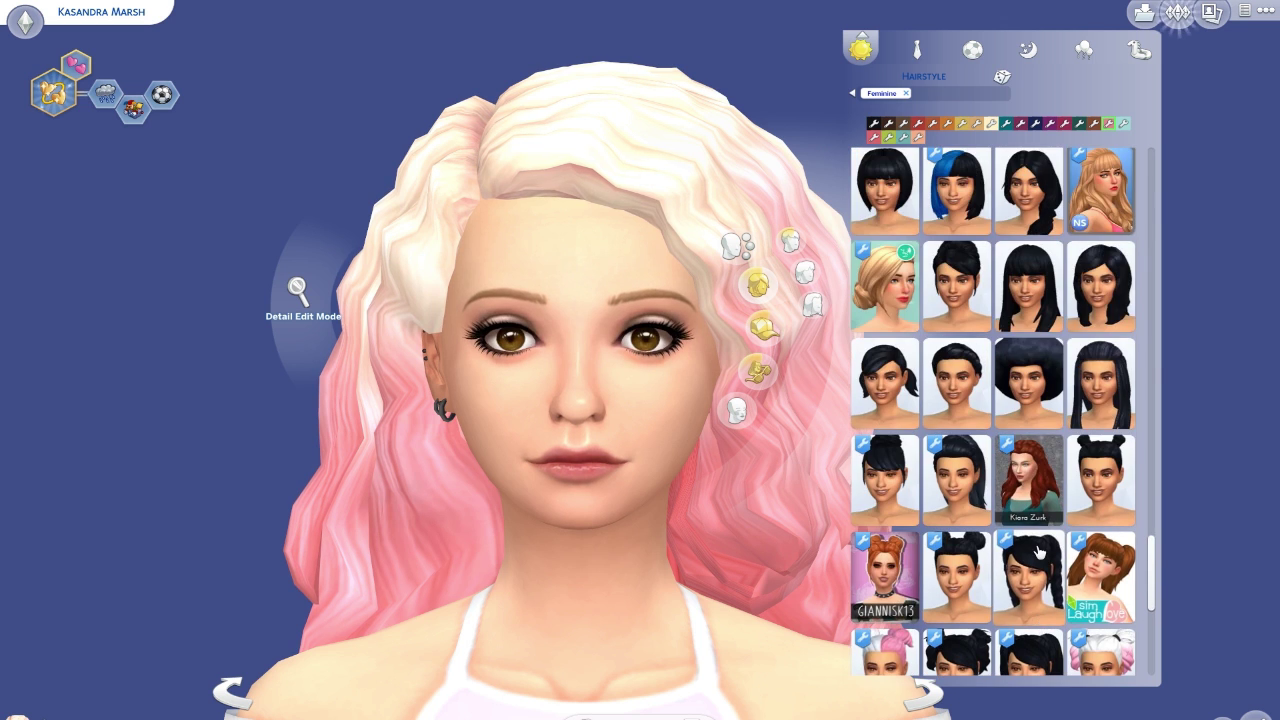
scroll(1038, 552, up, 10)
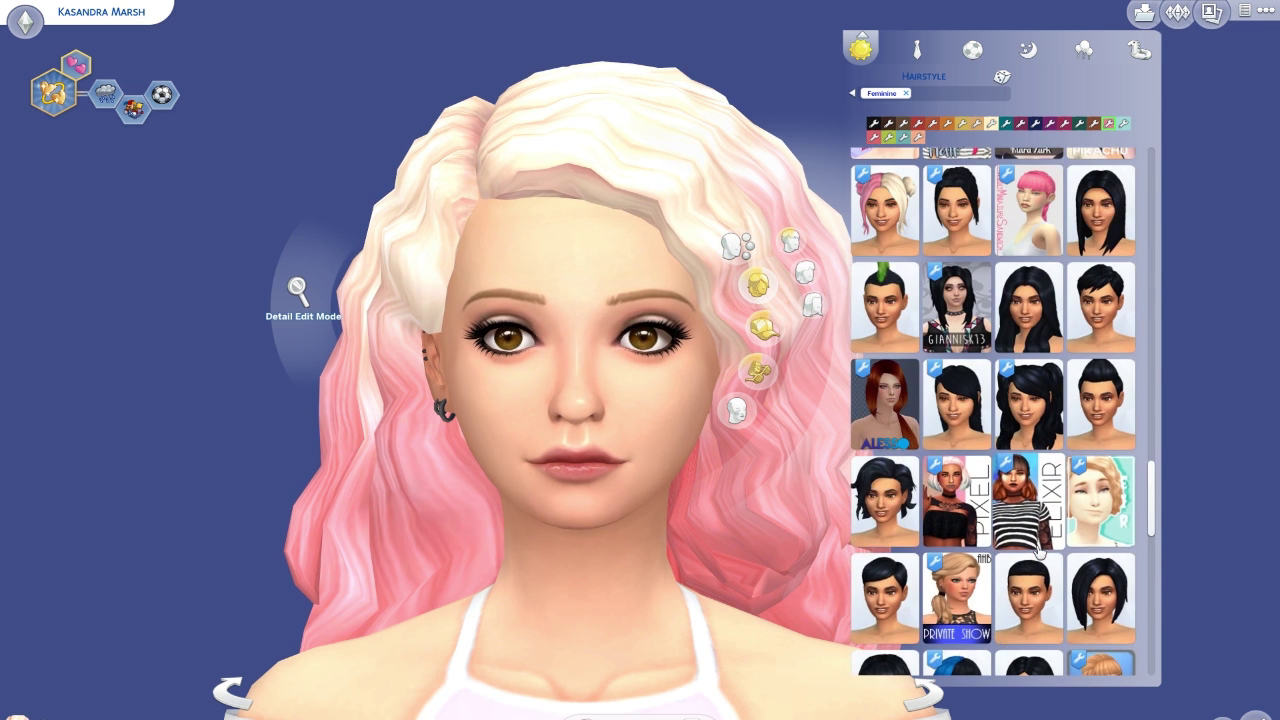
scroll(1038, 552, up, 2)
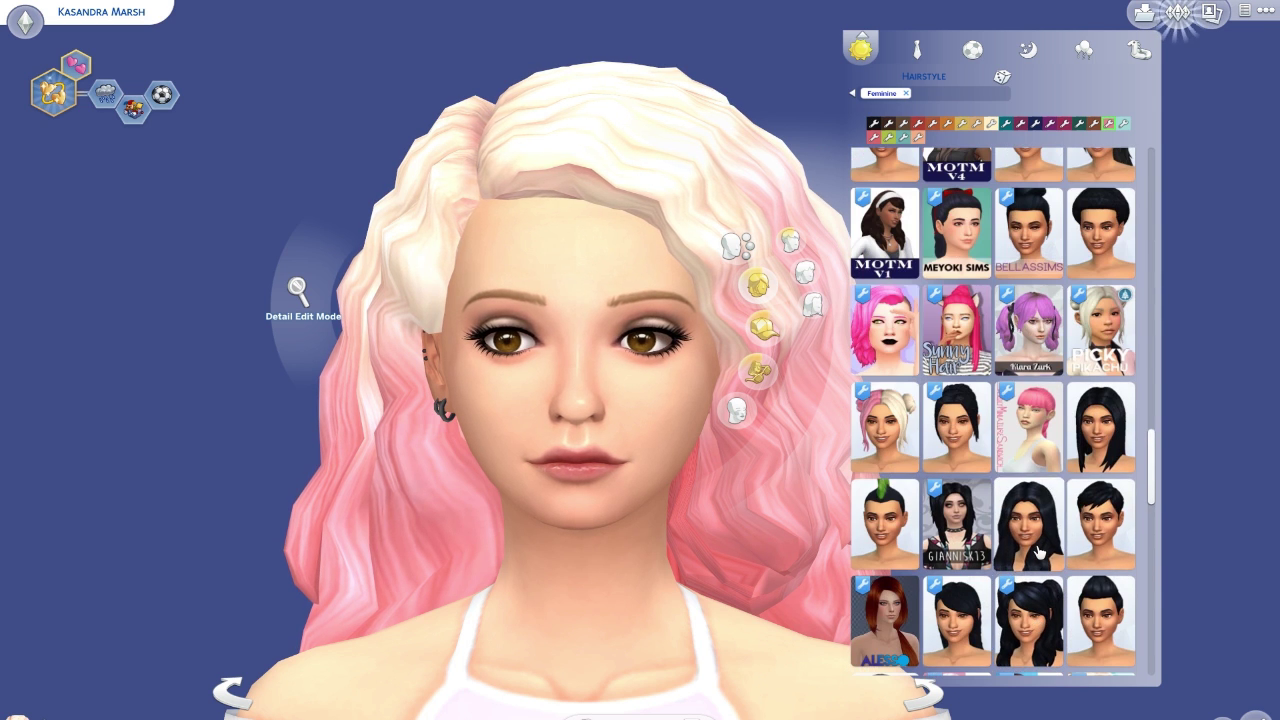
click(916, 437)
drag(317, 524, 315, 525)
scroll(251, 534, down, 3)
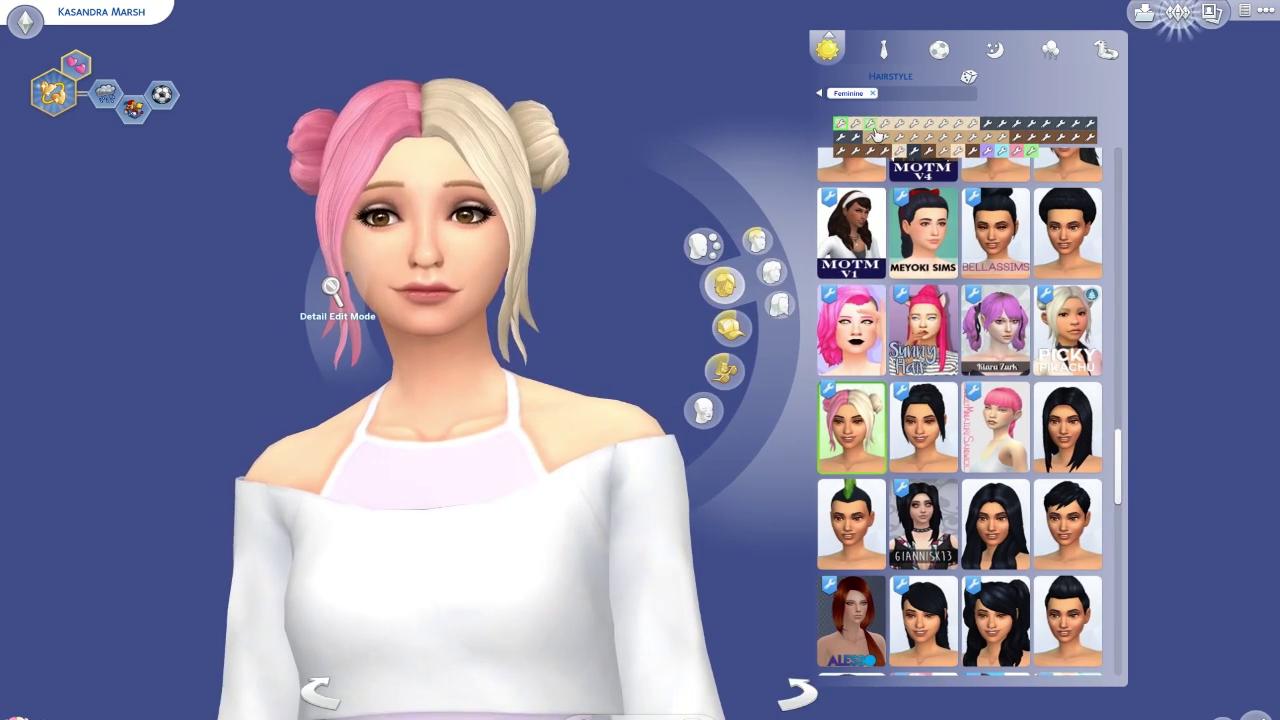
Preview several split-dye swatches on the Sim, including pink and brown, blonde and black, and pink and purple.
click(871, 125)
click(915, 126)
click(959, 138)
click(1017, 138)
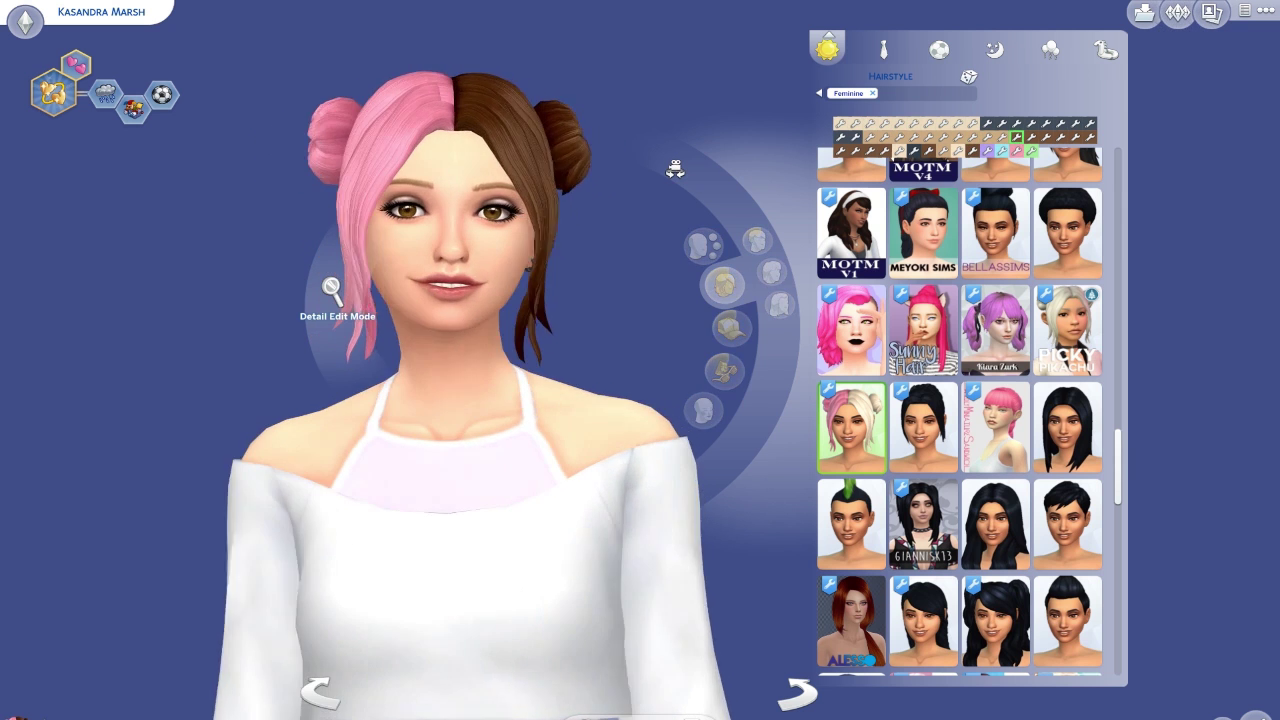
click(1075, 137)
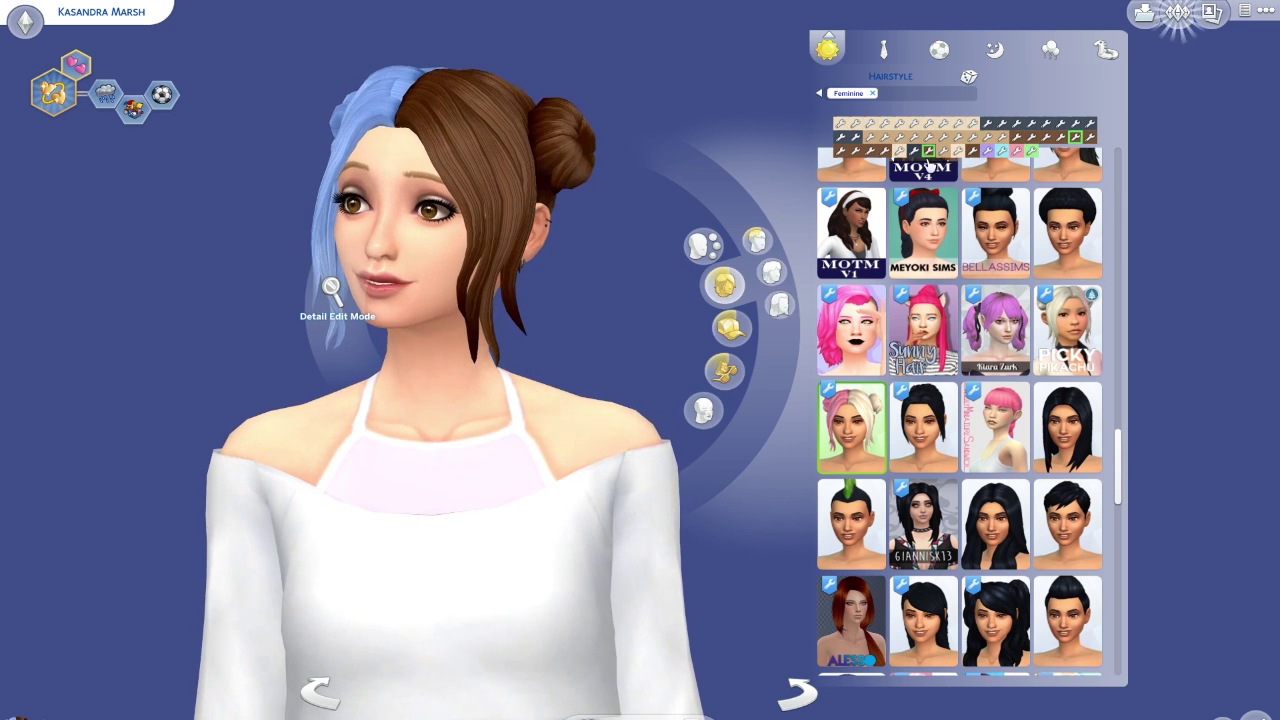
click(884, 150)
click(913, 150)
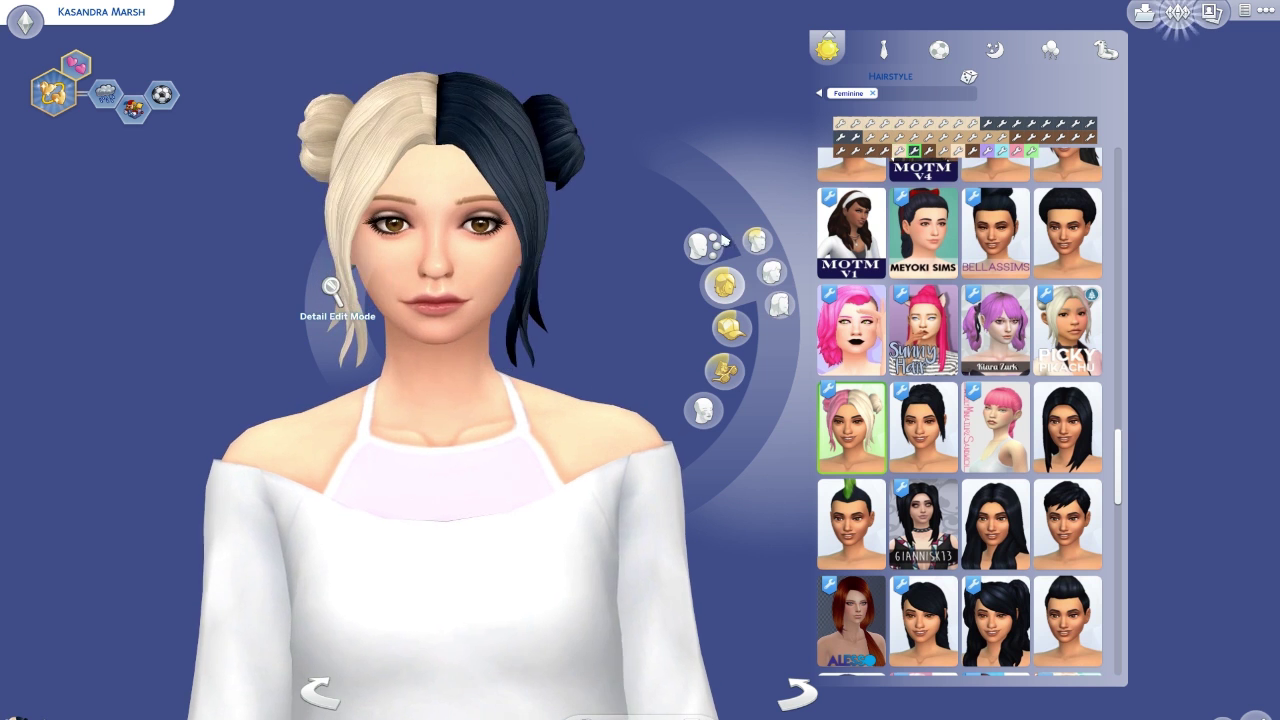
click(1002, 152)
click(987, 152)
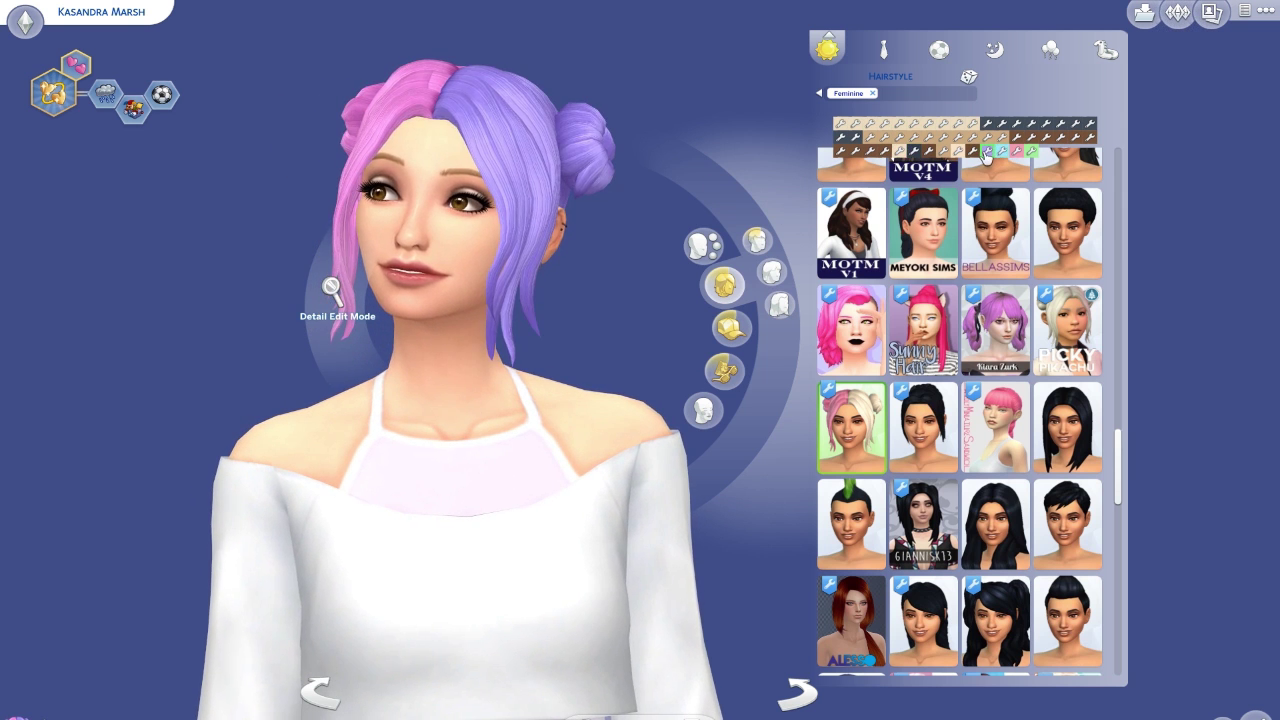
Preview the last bright split-dye swatches on the Sim, comparing the pink and purple one with its neighbour.
click(1001, 152)
click(987, 152)
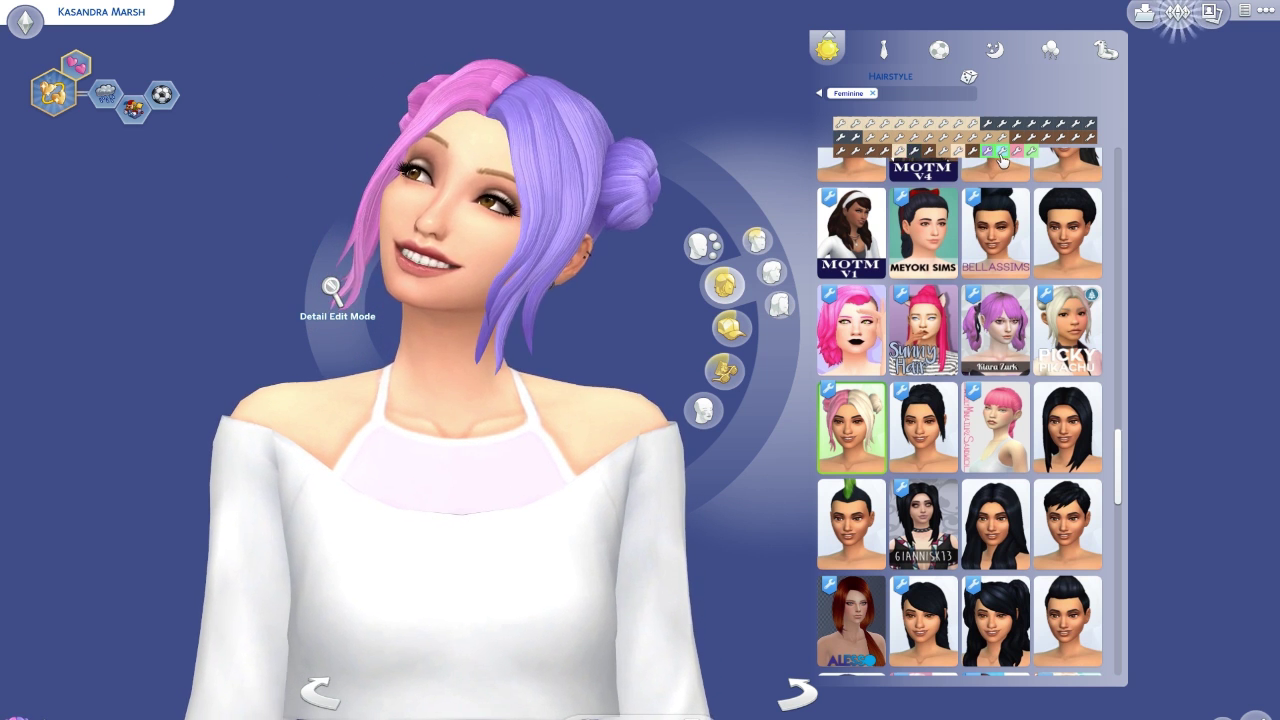
click(1002, 152)
click(987, 152)
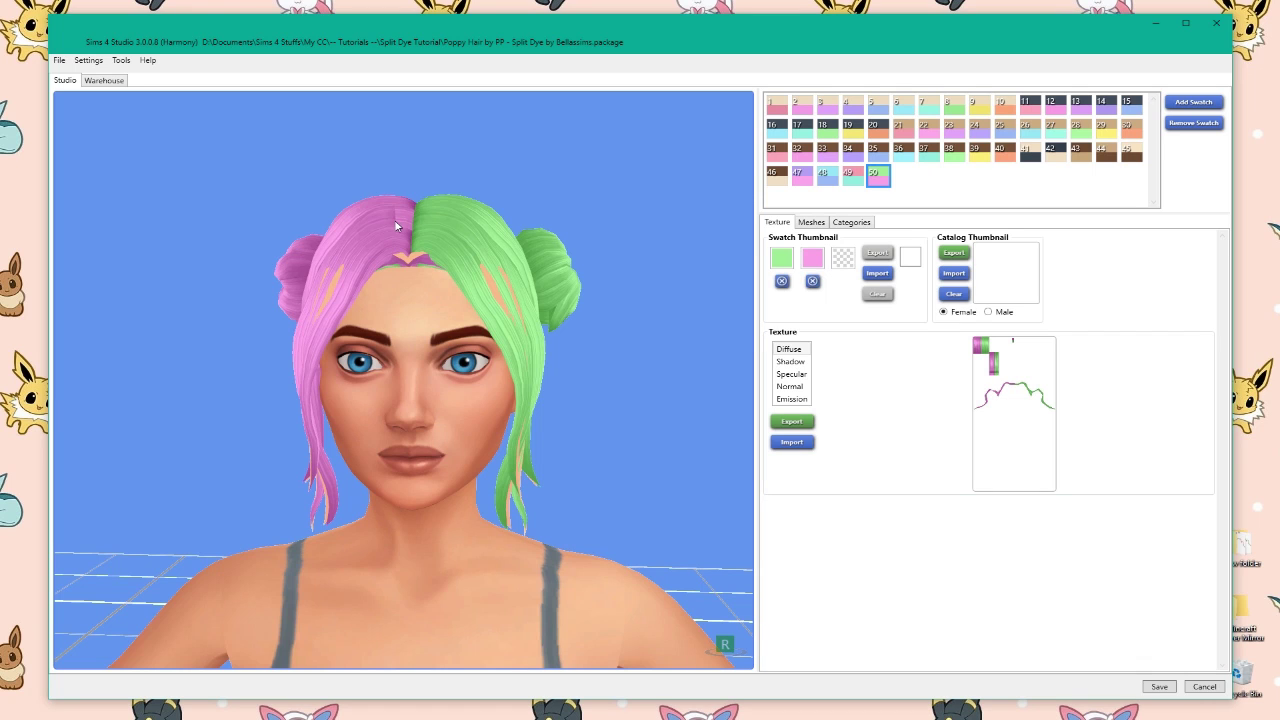
Close the package in Sims 4 Studio and select only the small linked hair piece at the front parting of the mesh in Blender.
click(1205, 687)
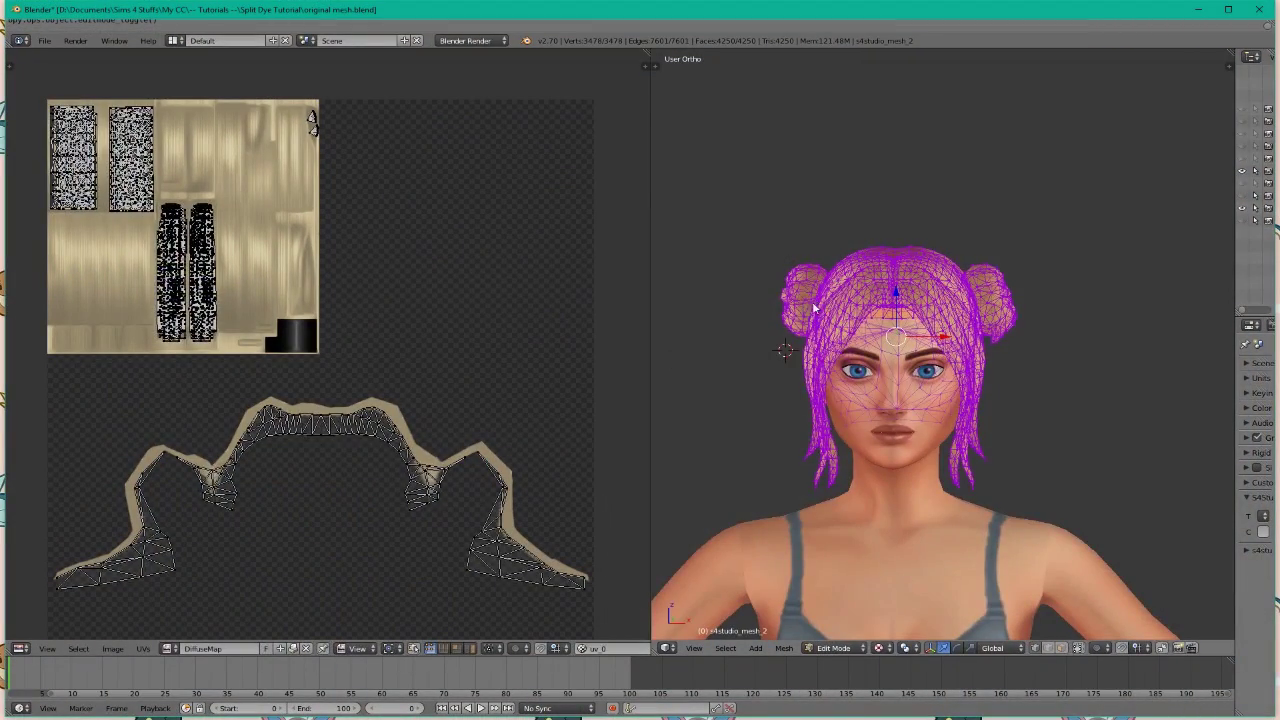
key(Tab)
scroll(912, 286, up, 4)
middle_drag(847, 262, 852, 306)
key(Tab)
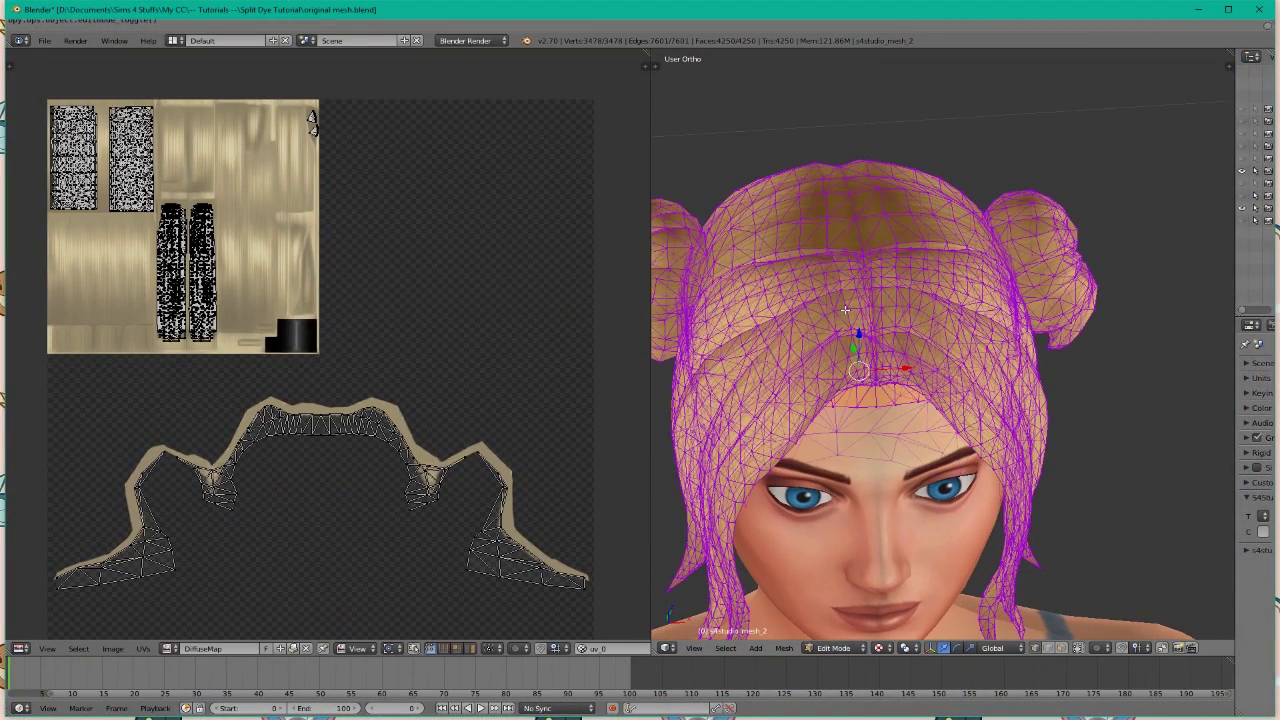
scroll(848, 316, up, 2)
key(a)
key(l)
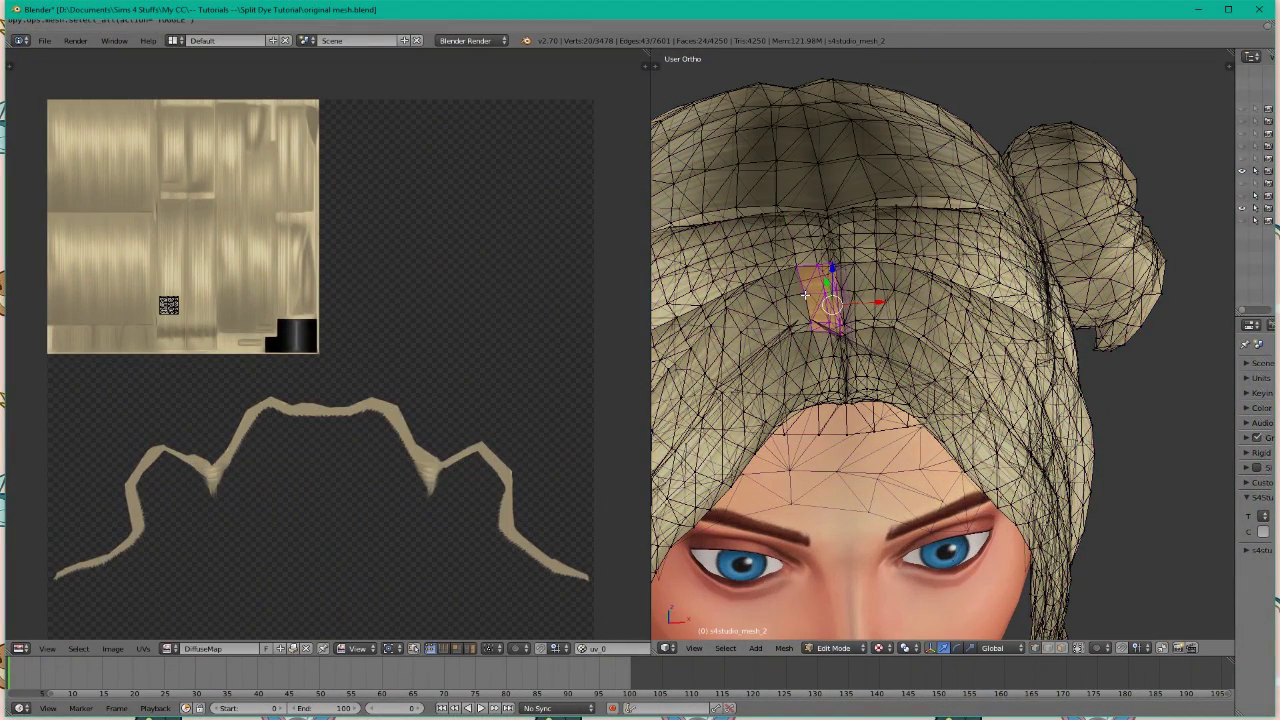
Locate the small parting piece's UV island and add the adjoining long front strand to the selection.
scroll(161, 311, up, 8)
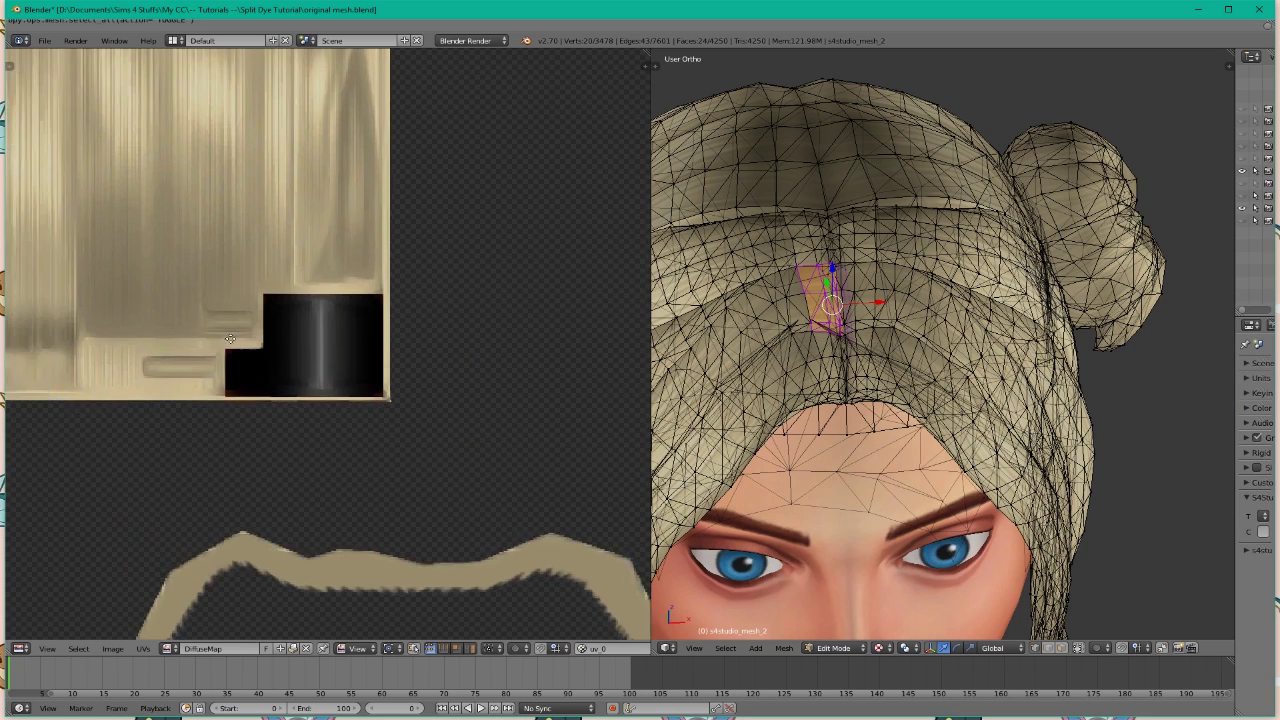
middle_drag(161, 311, 457, 421)
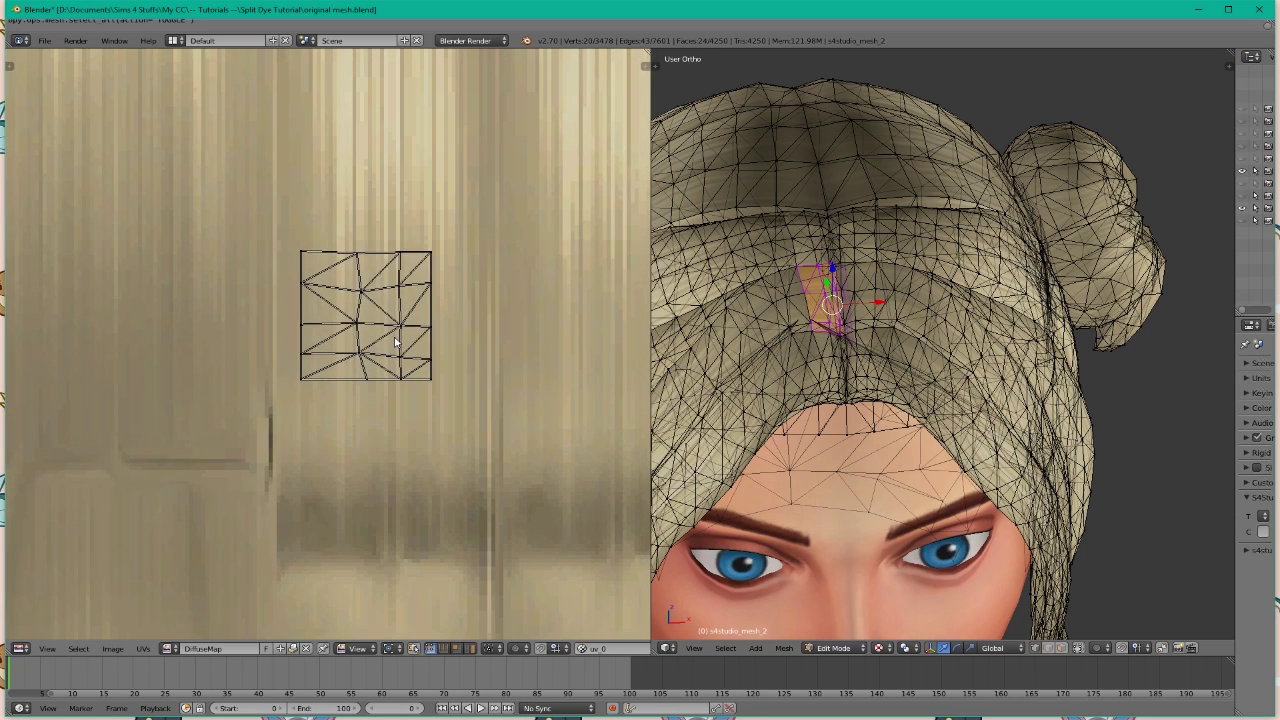
scroll(398, 343, down, 3)
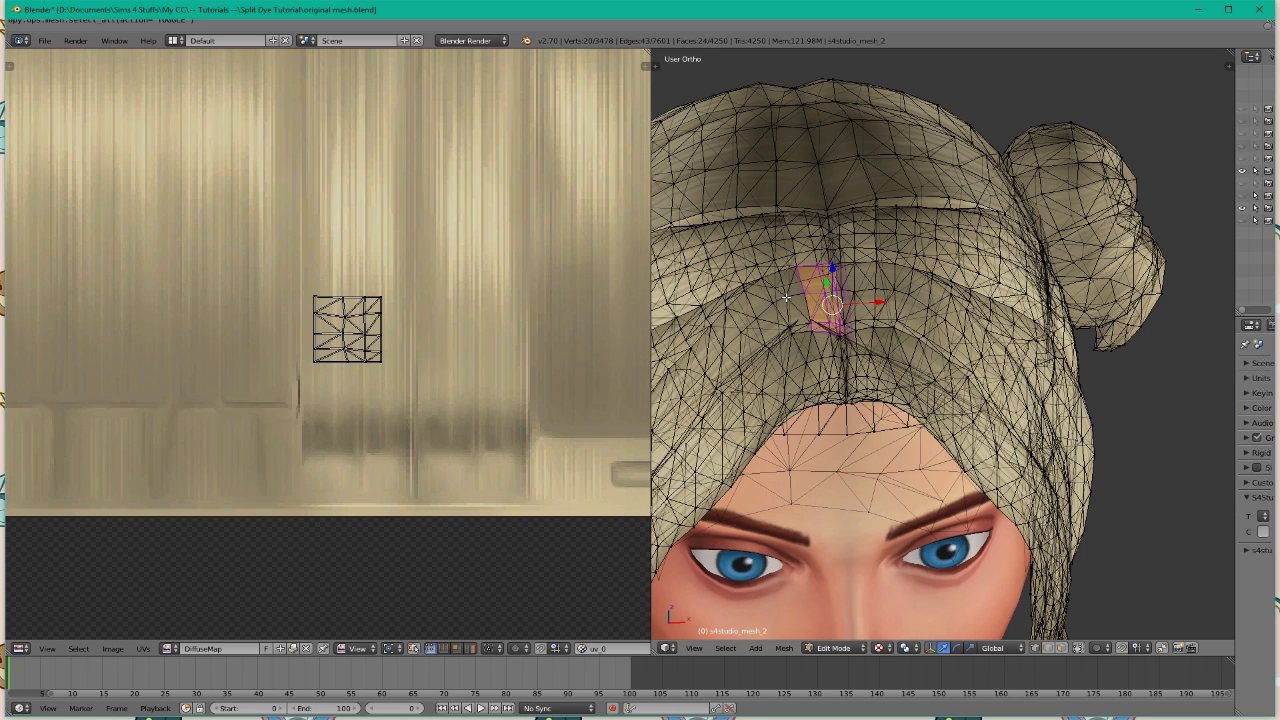
key(shift+l)
key(l)
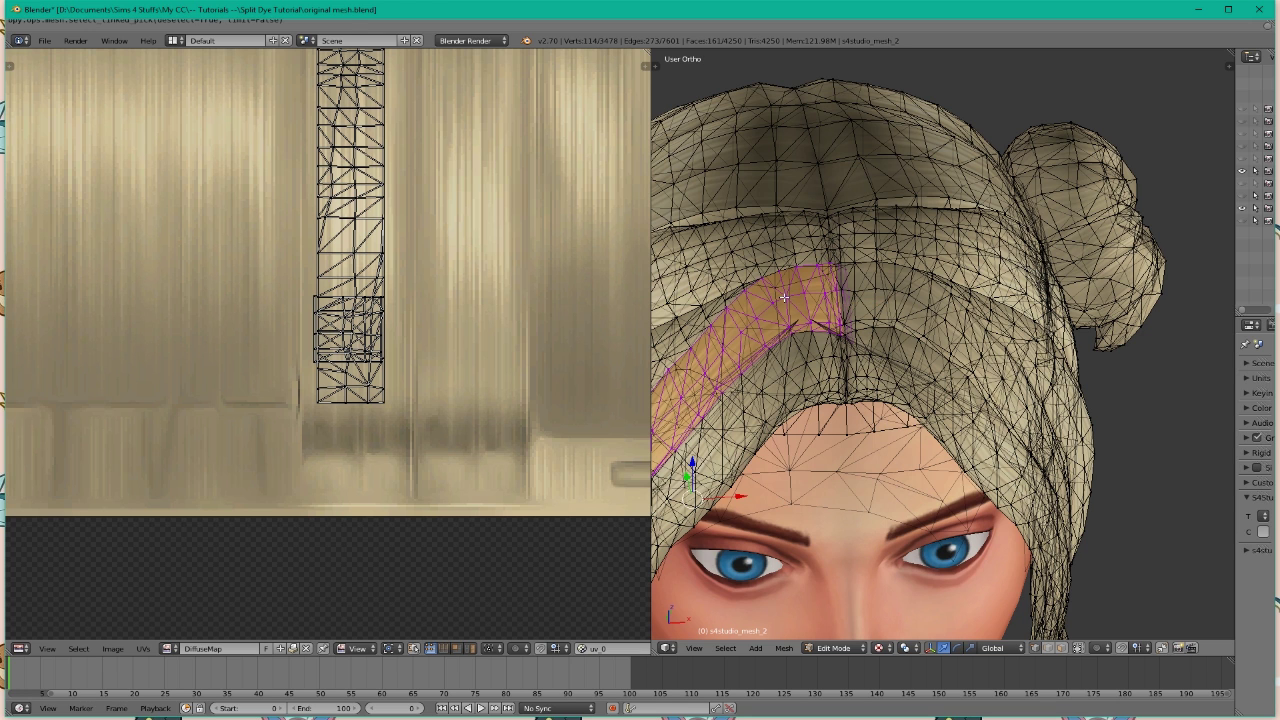
key(KP_Decimal)
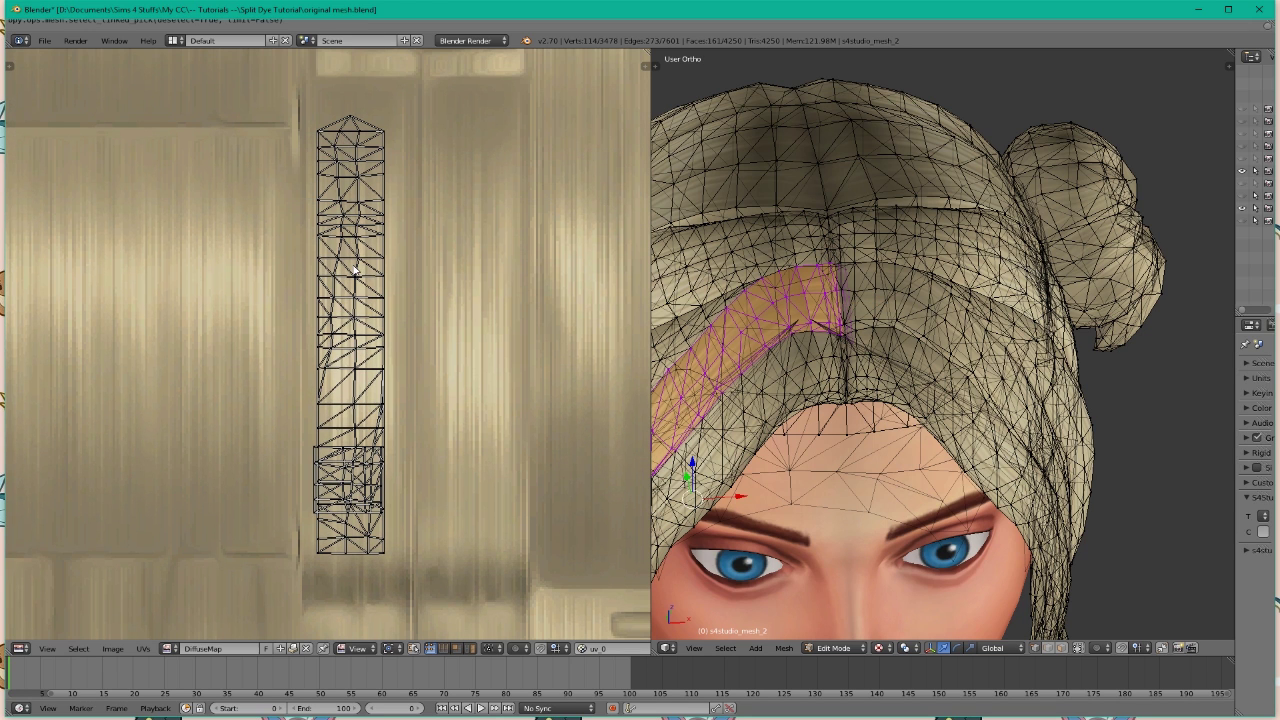
Move the long strand's UV island slightly up and place the small parting piece's island directly below it.
key(l)
key(g)
click(374, 289)
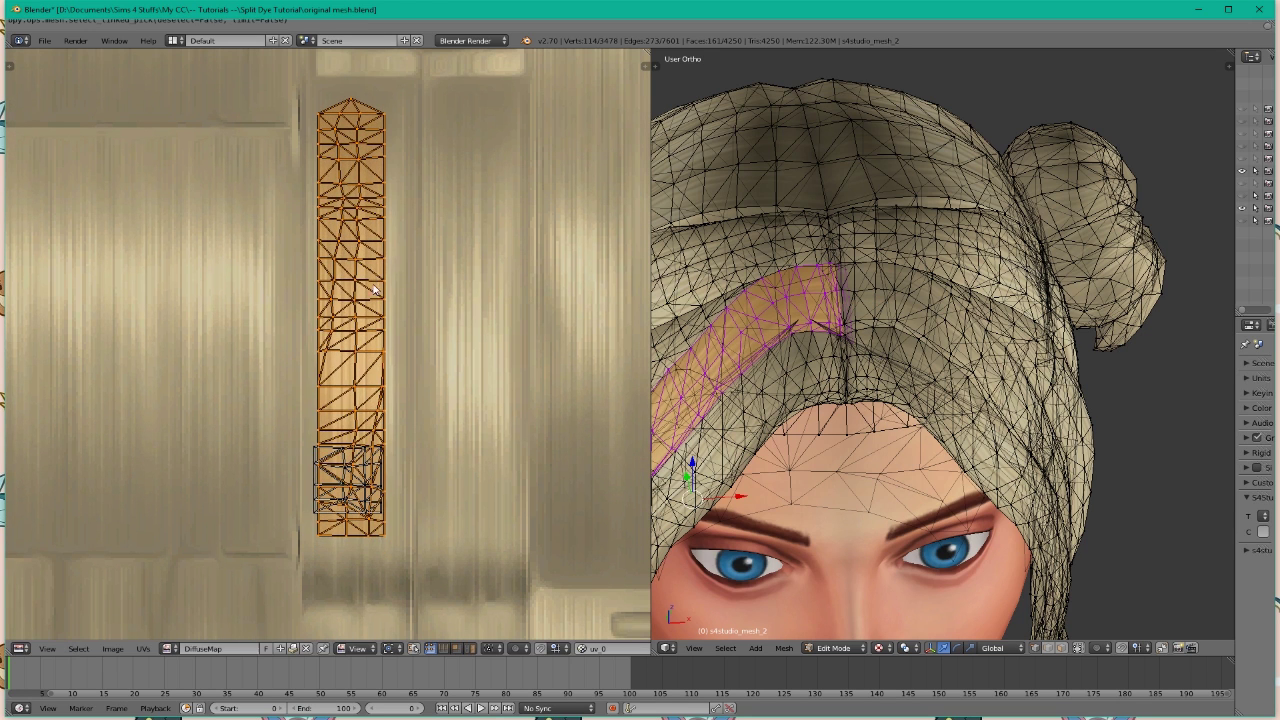
key(a)
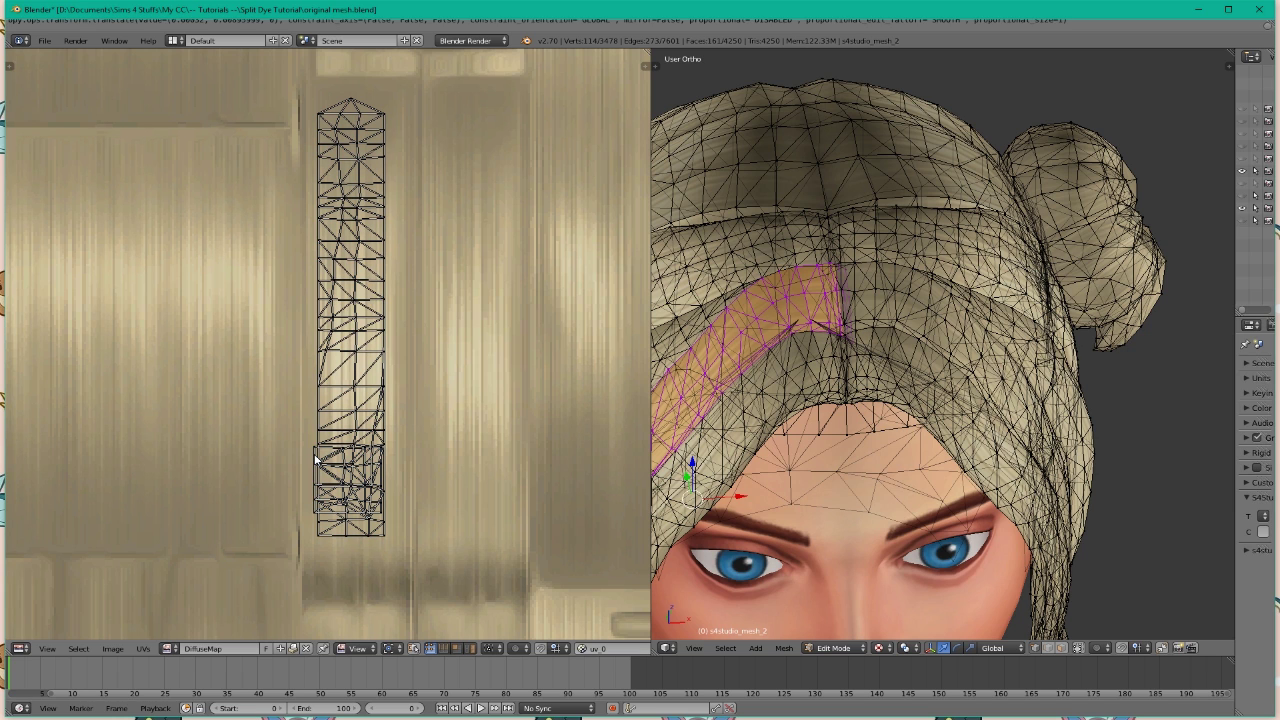
key(l)
key(g)
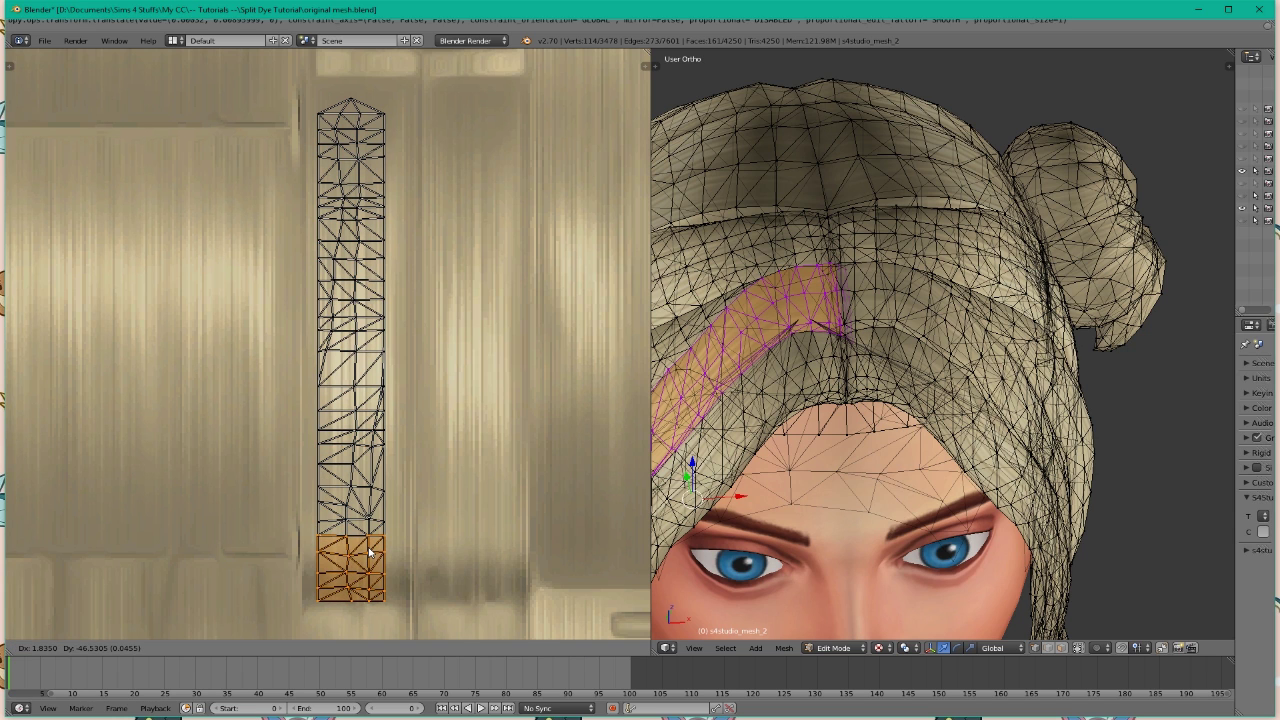
click(368, 552)
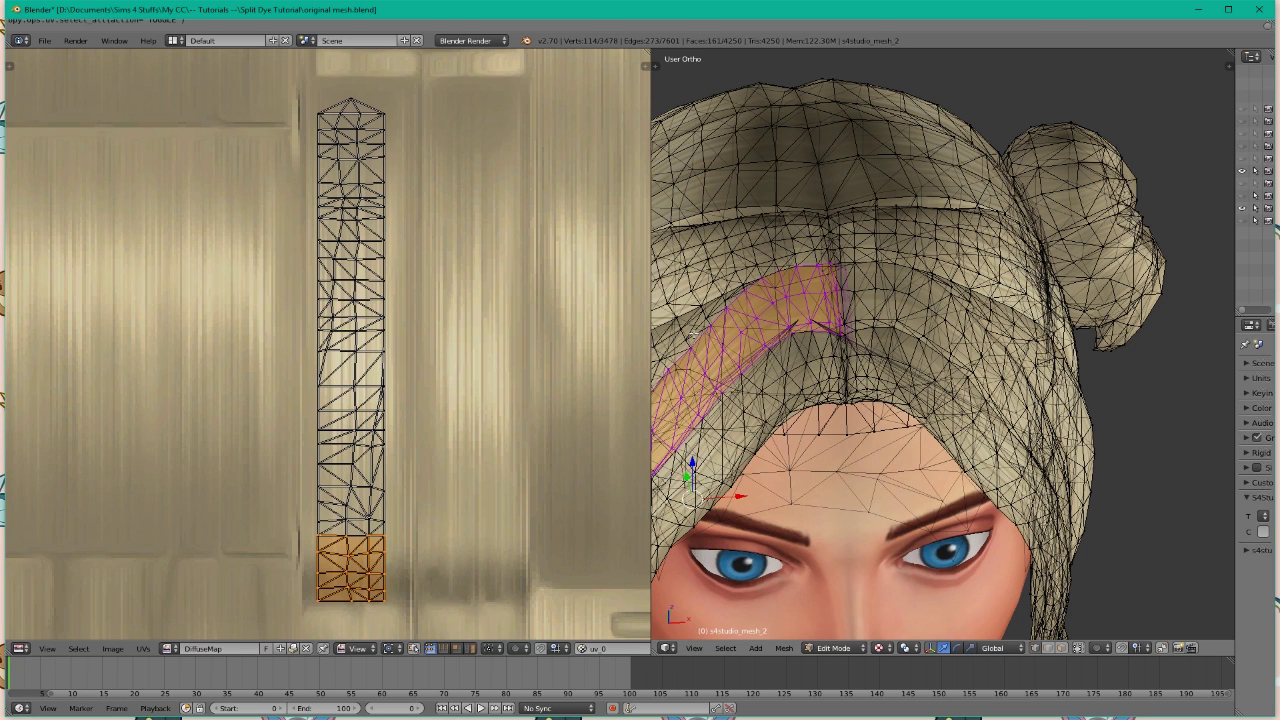
key(a)
Leave mesh editing and save over original mesh.blend with the adjusted UVs.
key(Tab)
scroll(817, 325, down, 4)
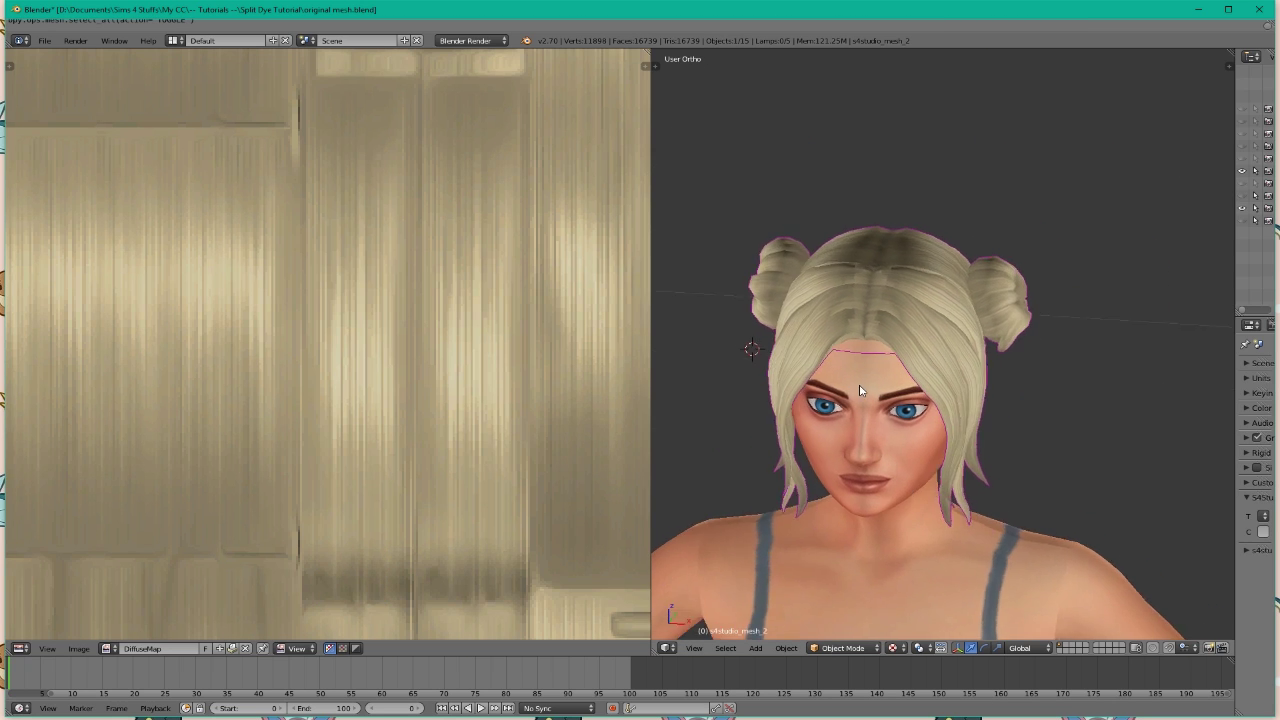
middle_drag(860, 390, 878, 354)
key(ctrl+s)
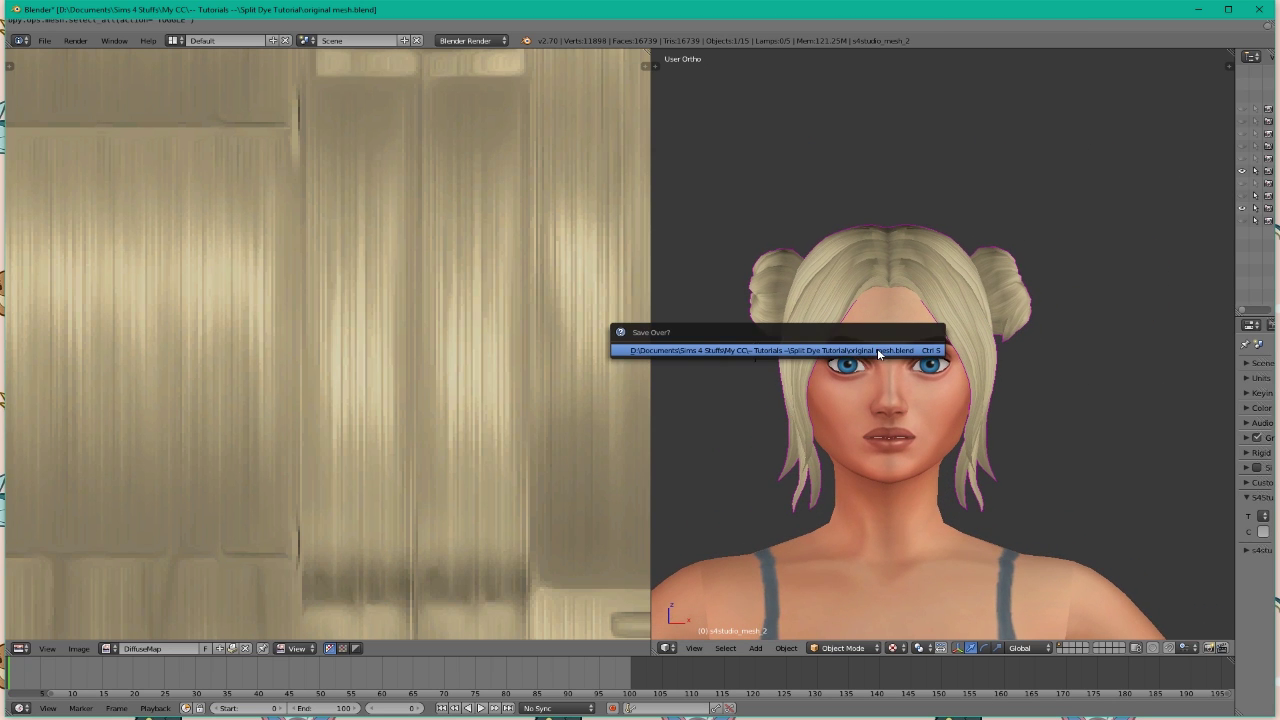
click(754, 350)
Reopen the Poppy Hair split dye package in Sims 4 Studio, import original mesh.blend for LOD 0 and inspect the hair from other angles.
key(alt+Tab)
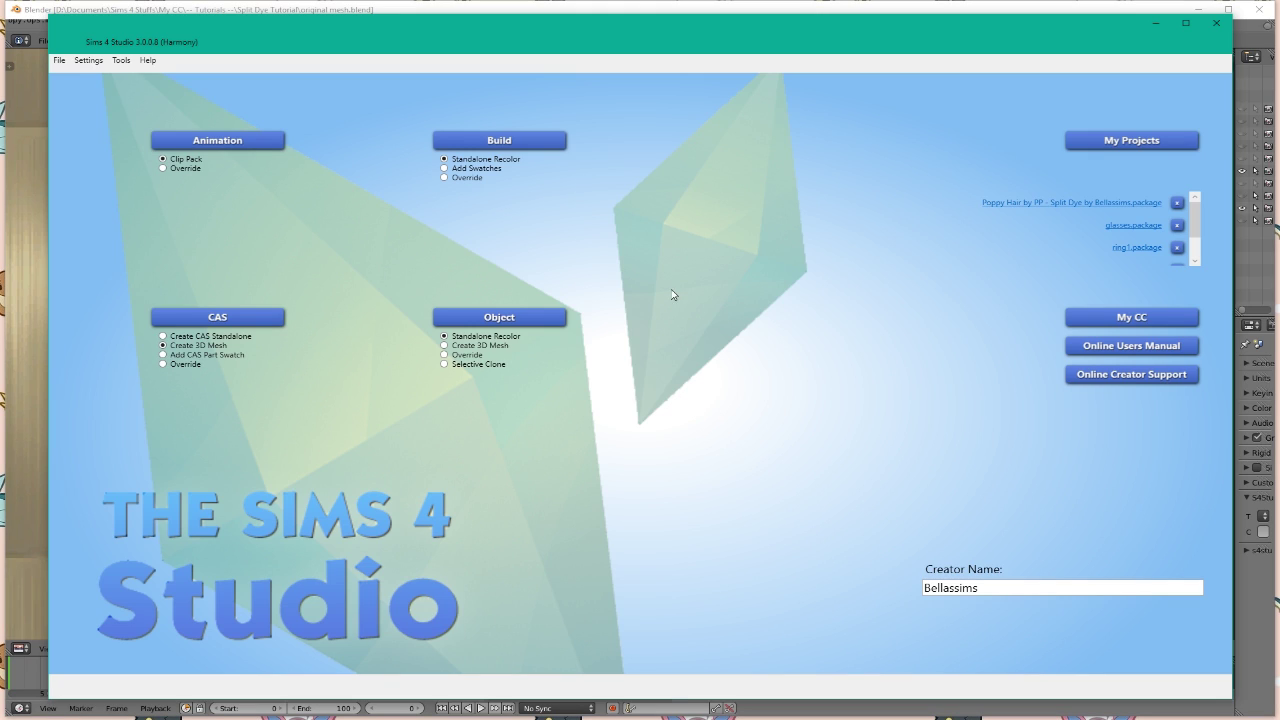
click(1040, 210)
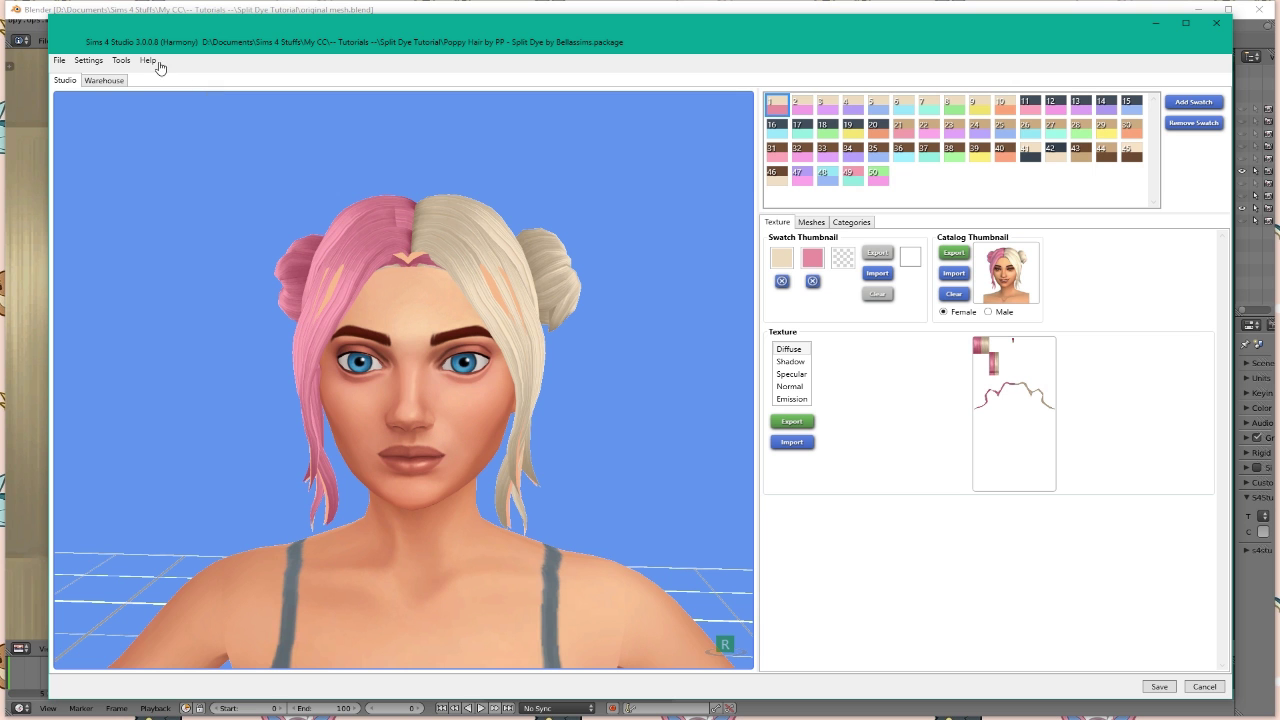
click(811, 222)
click(994, 319)
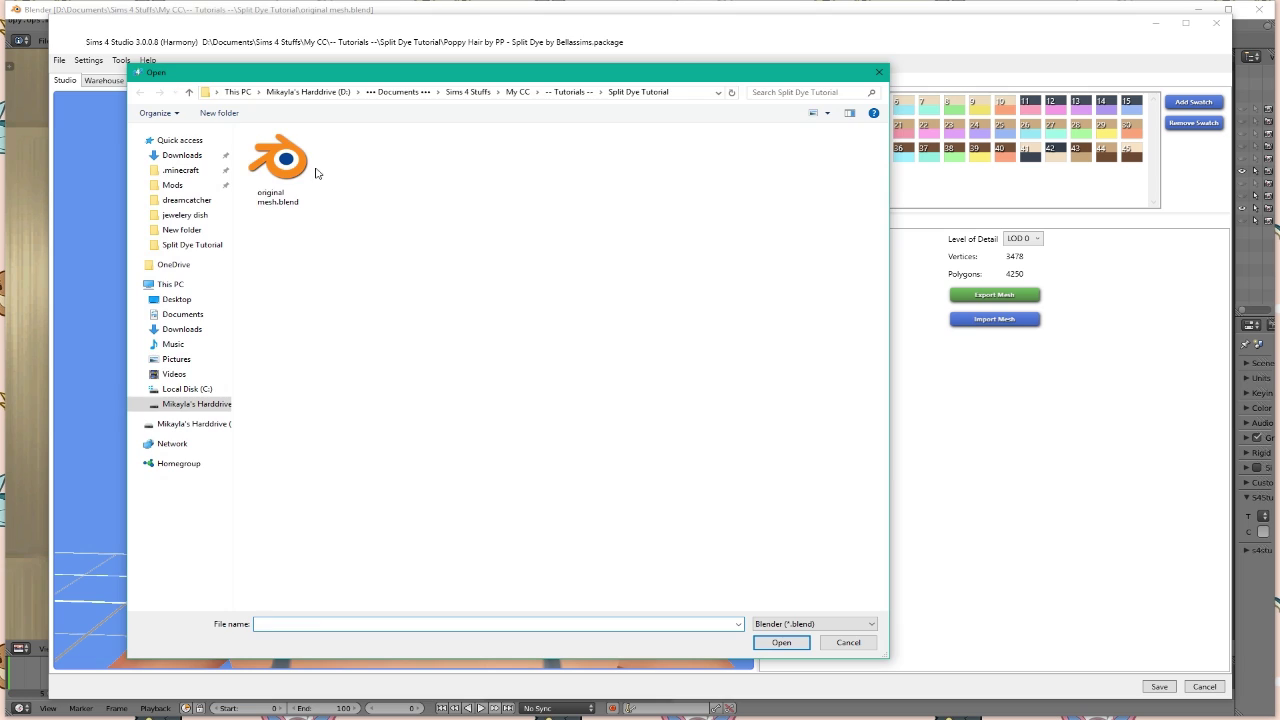
double_click(300, 170)
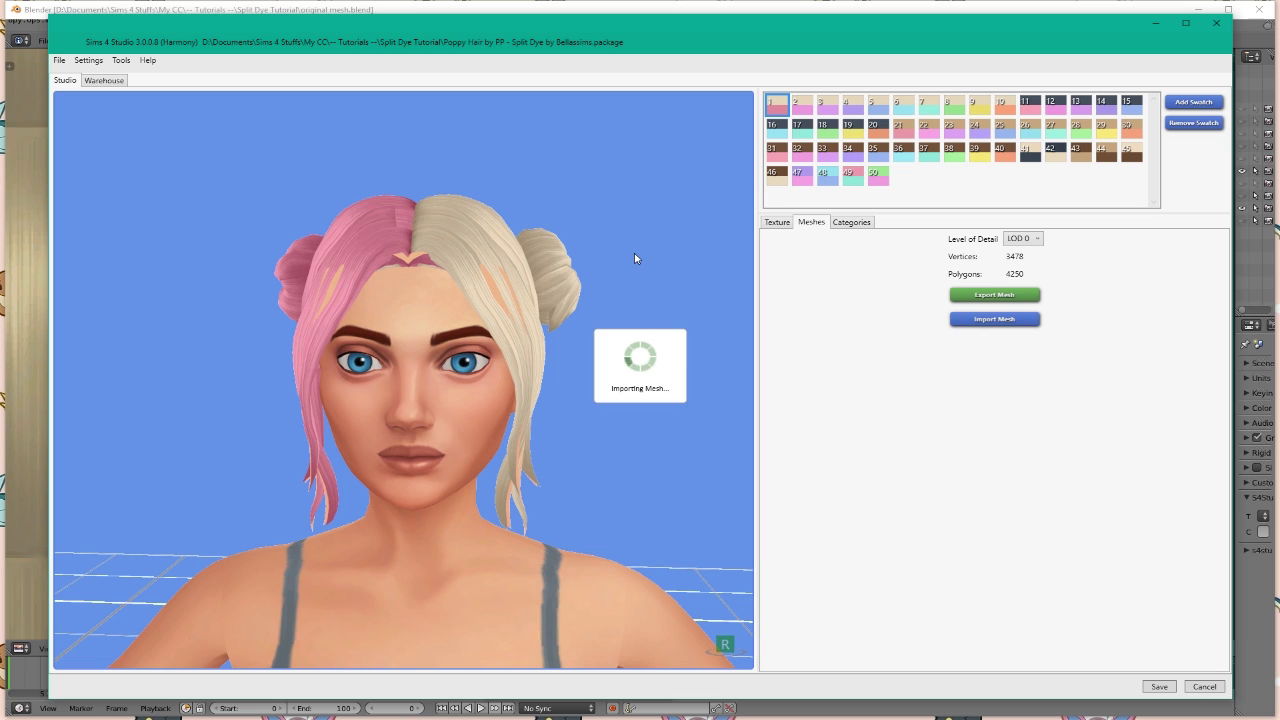
drag(399, 225, 402, 380)
drag(752, 427, 717, 381)
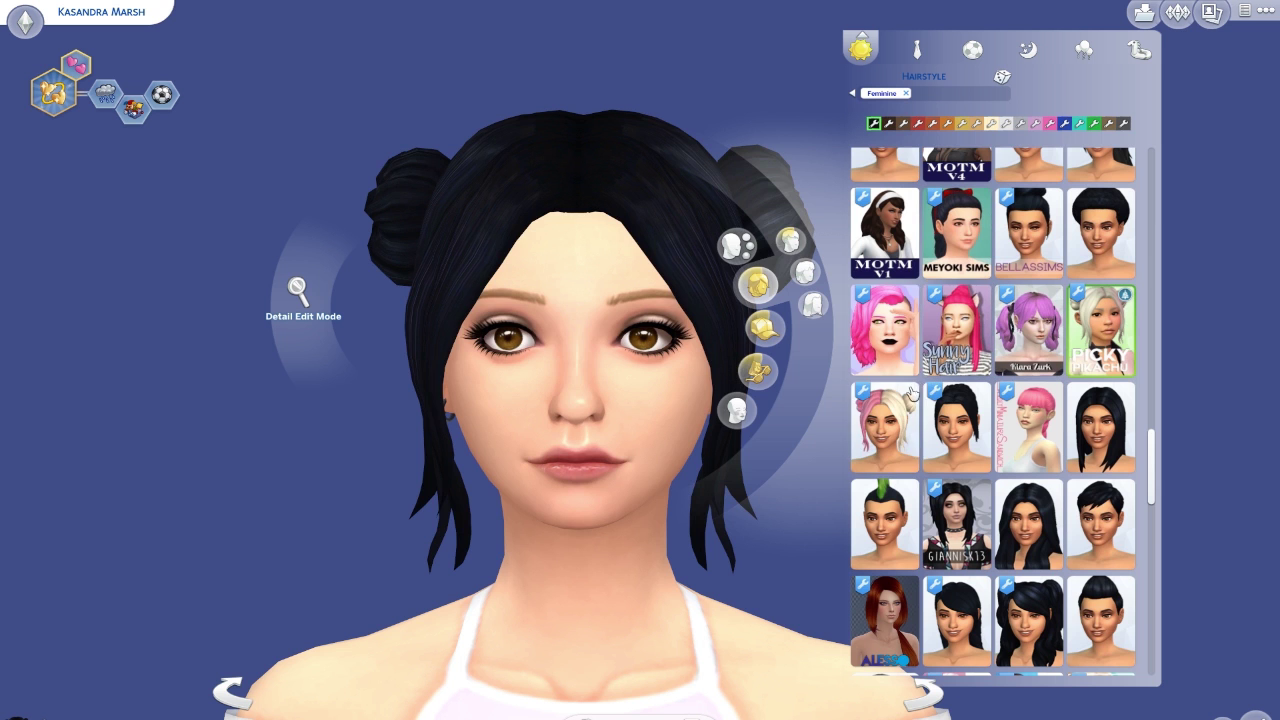
Preview the updated split-dye hair on the Sim in The Sims 4 in purple and blonde, pink and blonde, and purple and brown.
click(1066, 140)
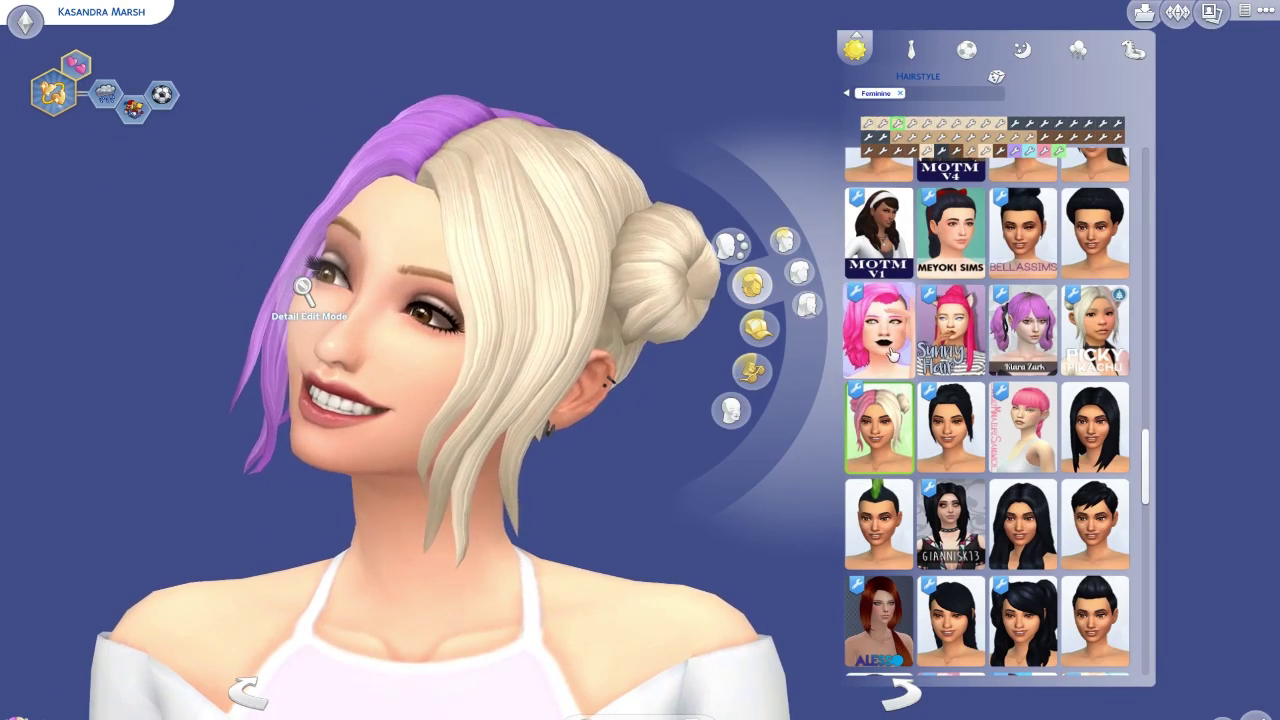
click(879, 330)
click(997, 127)
click(879, 425)
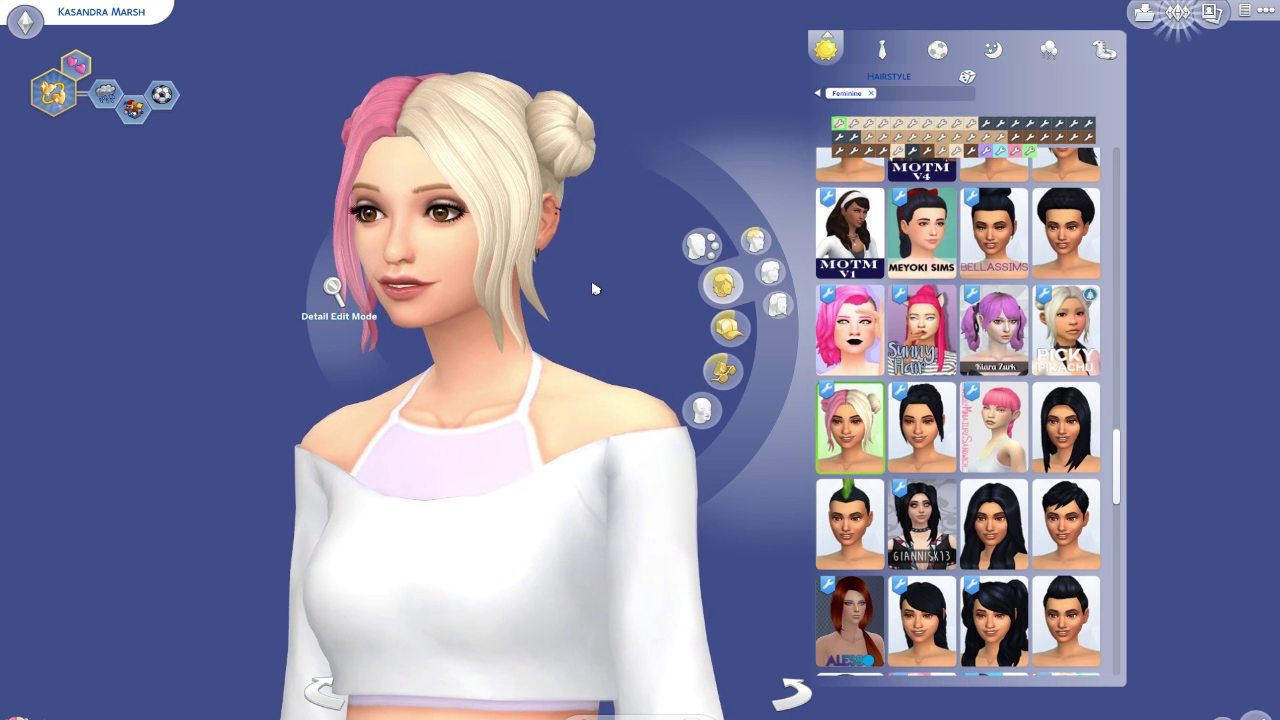
click(1044, 138)
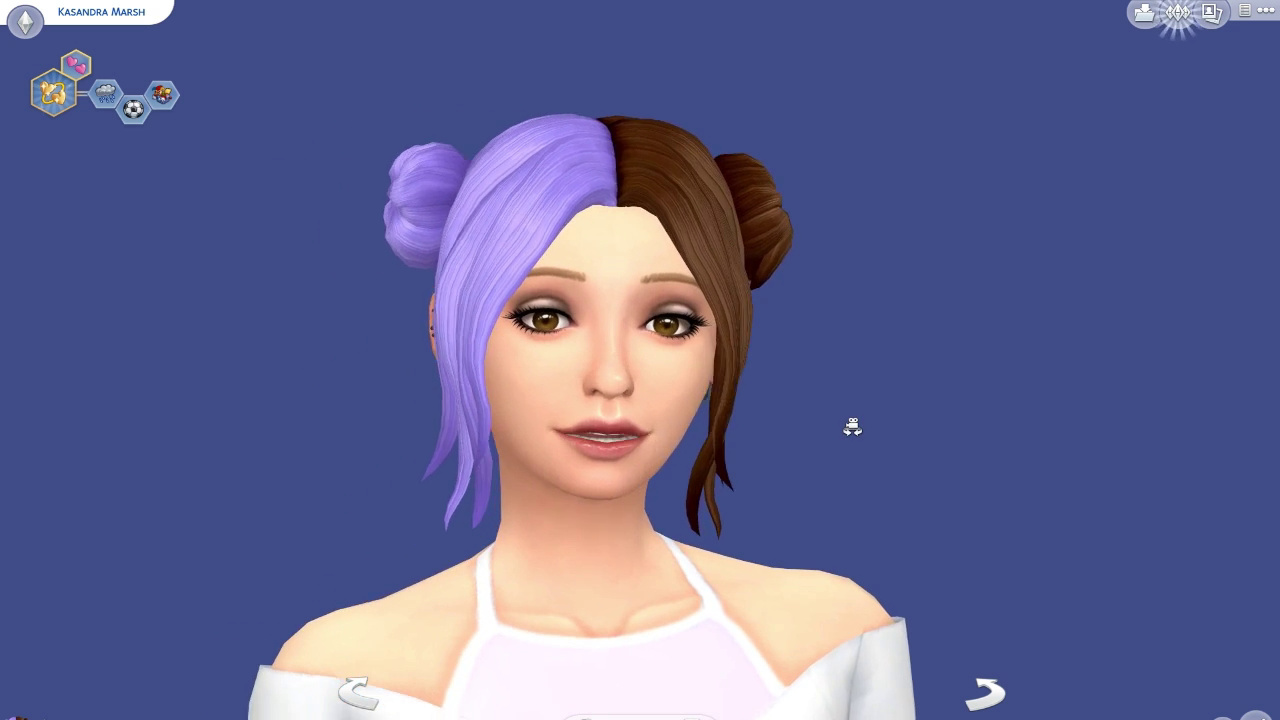
drag(852, 427, 940, 489)
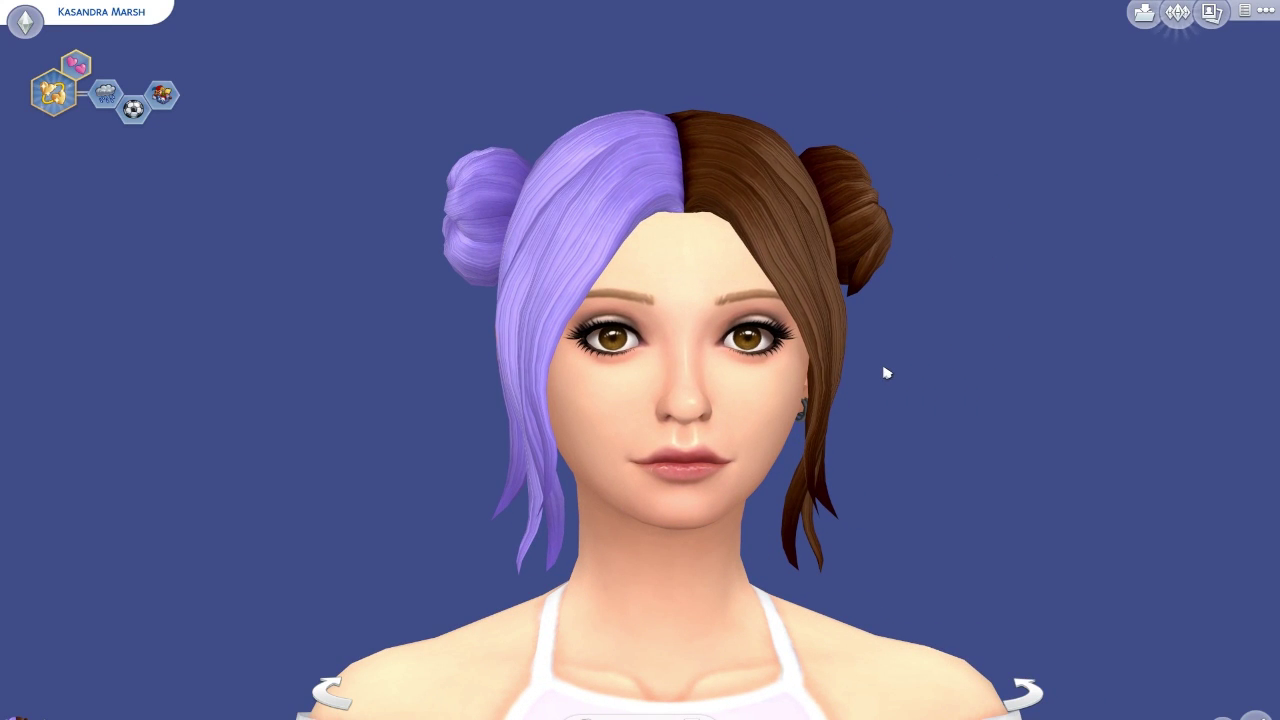
Exit The Sims 4 without saving.
click(1263, 6)
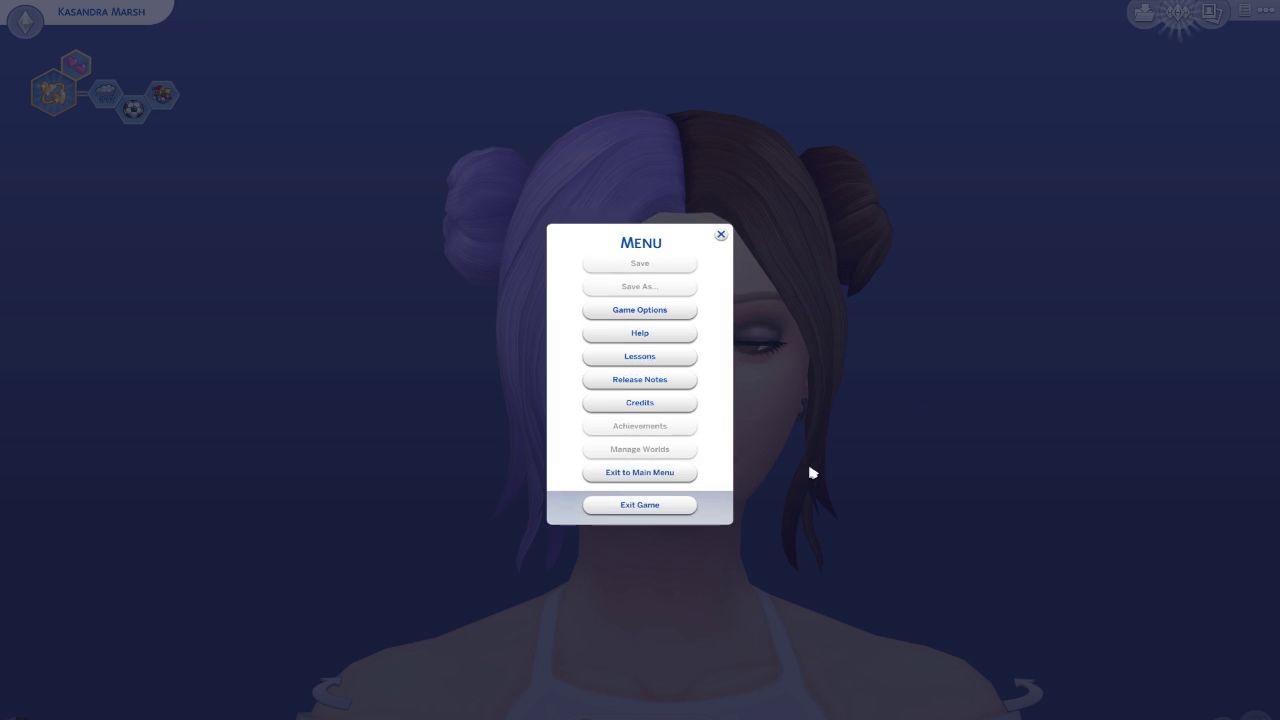
click(655, 512)
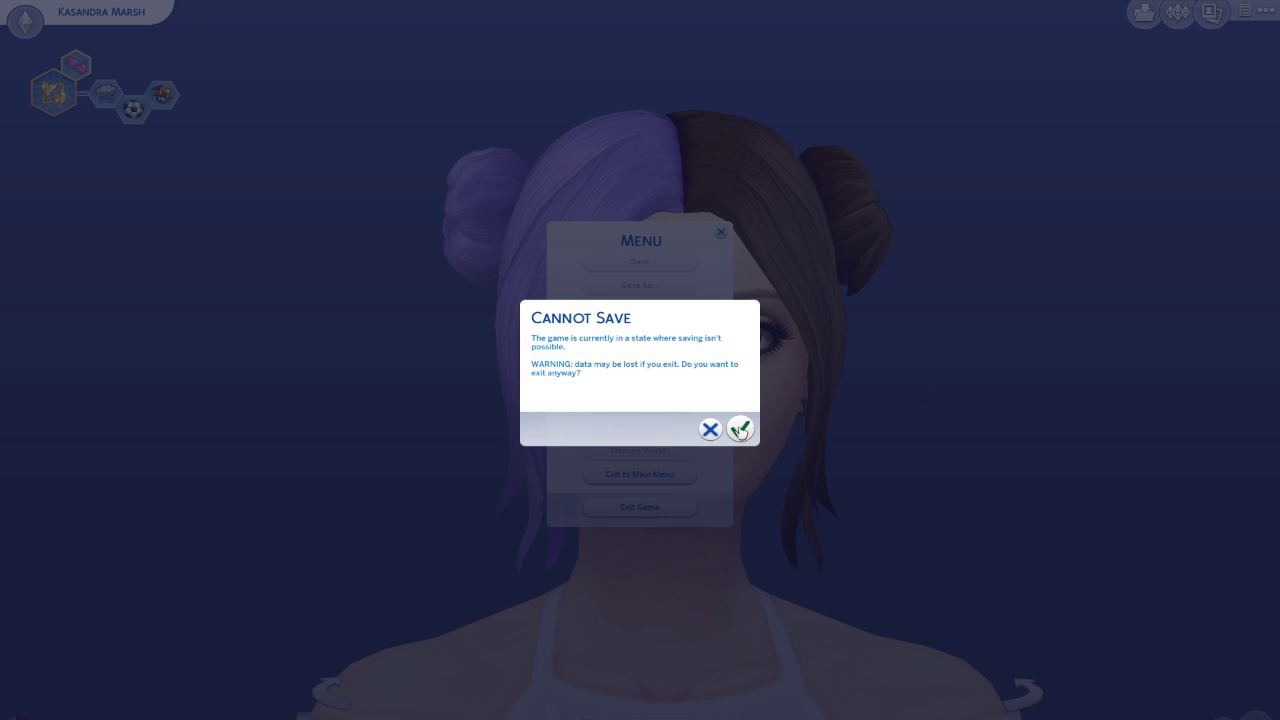
click(740, 430)
Switch to Blender, compare the hair's UV columns with the strands framing the face, and clear the mesh selection near the far eye.
key(super)
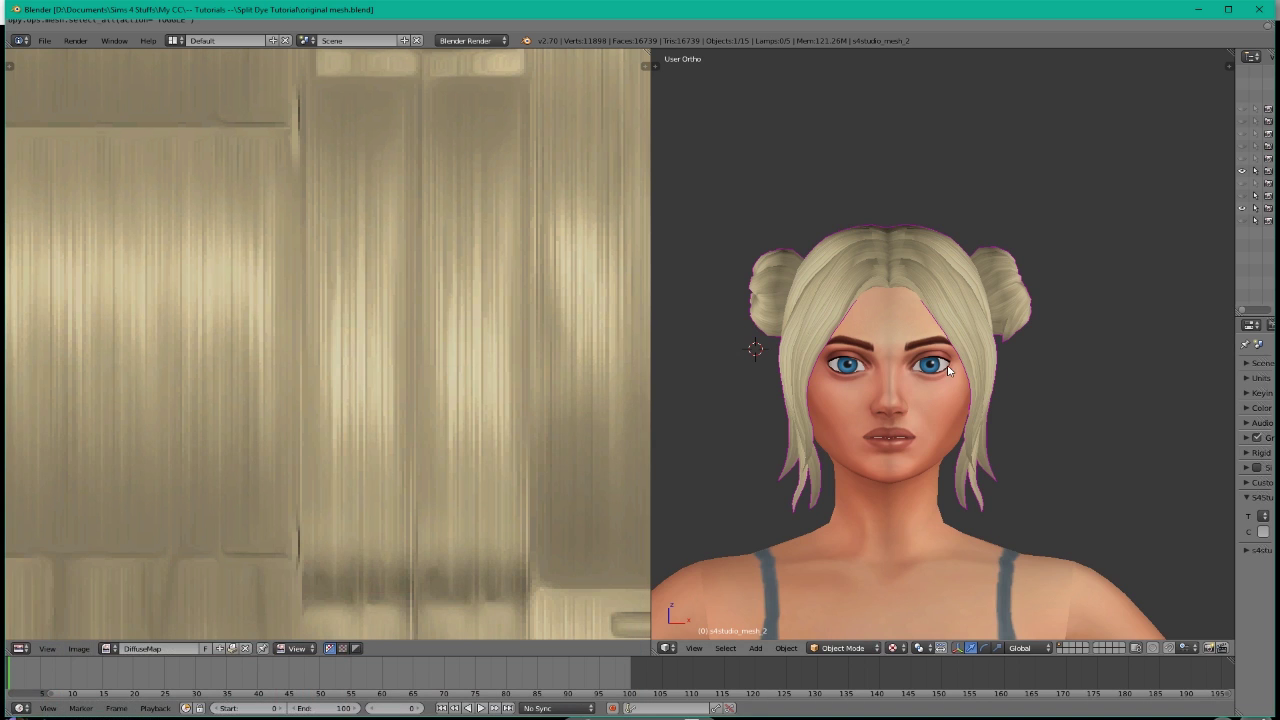
scroll(958, 356, up, 5)
middle_drag(940, 360, 983, 347)
scroll(960, 355, down, 4)
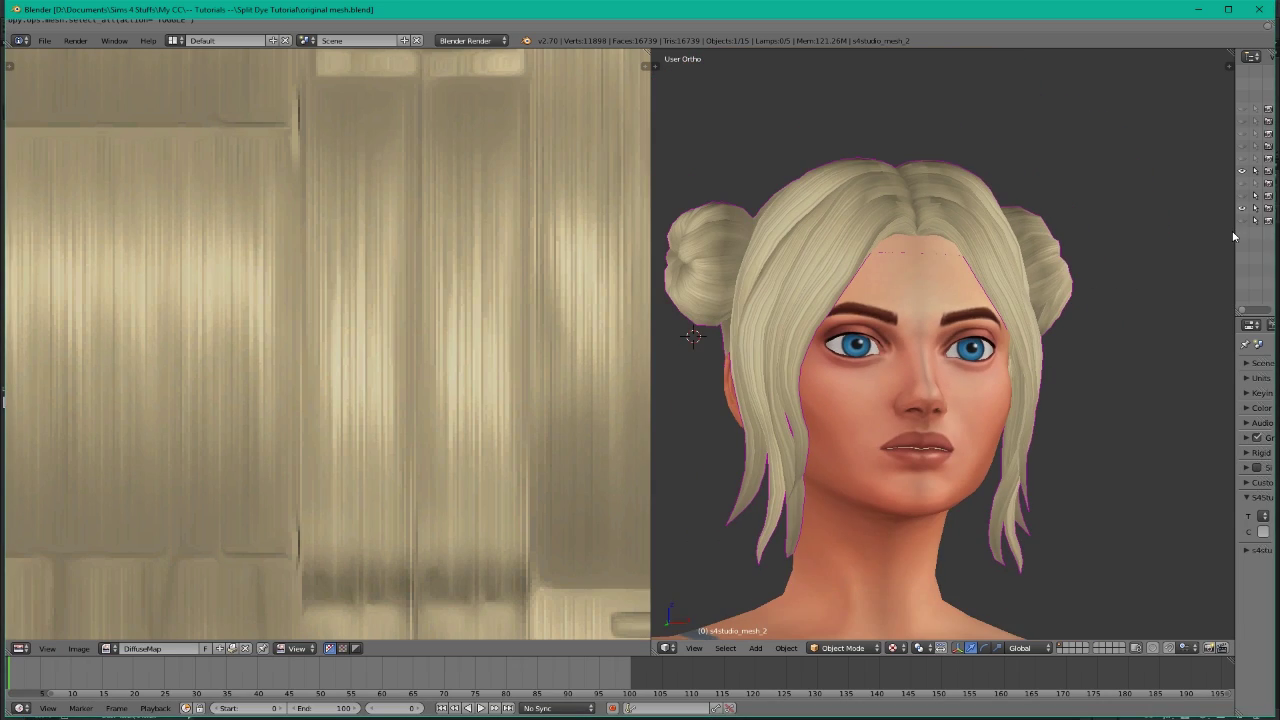
key(Tab)
scroll(893, 347, up, 2)
shift+middle_drag(893, 347, 853, 339)
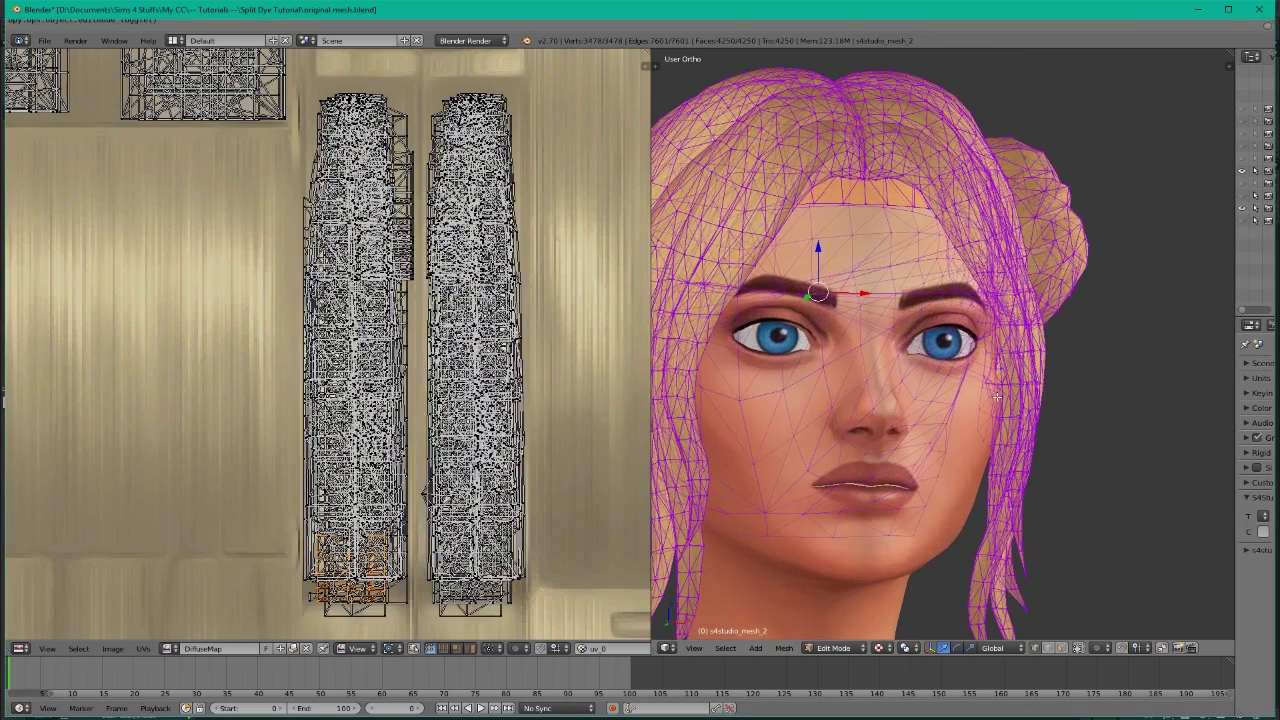
middle_drag(1096, 336, 1051, 362)
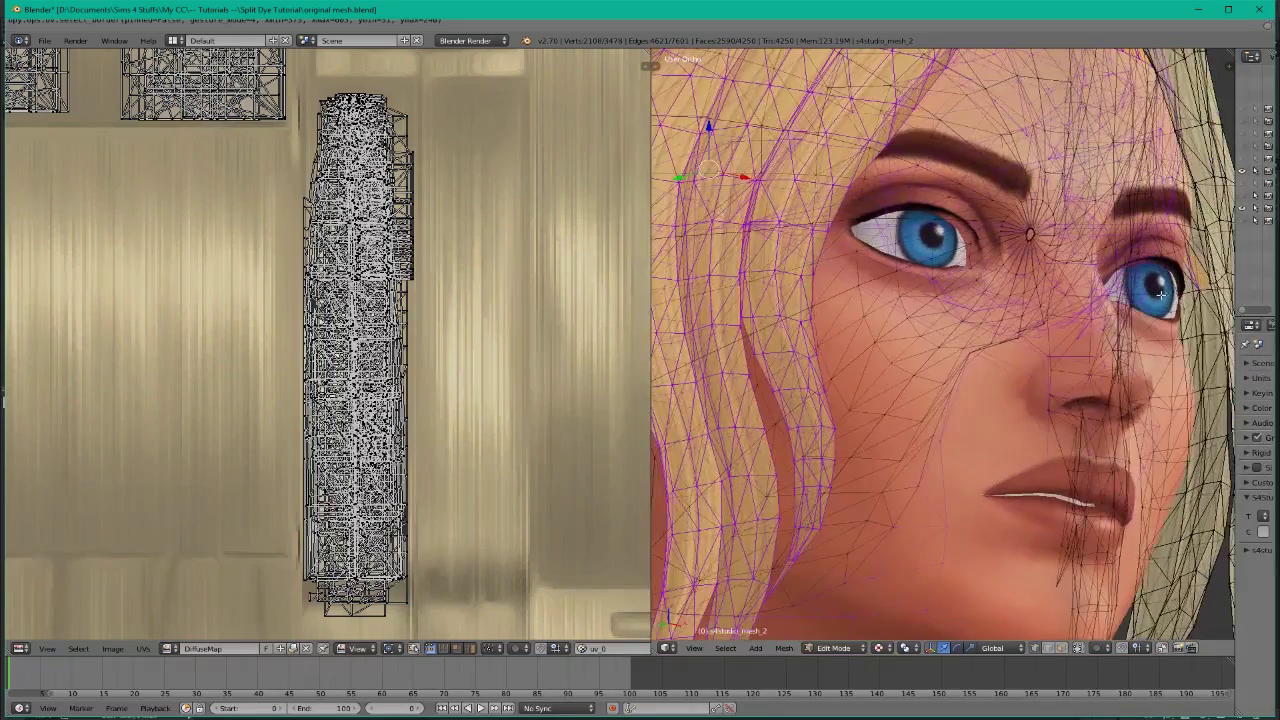
scroll(1045, 358, up, 3)
key(a)
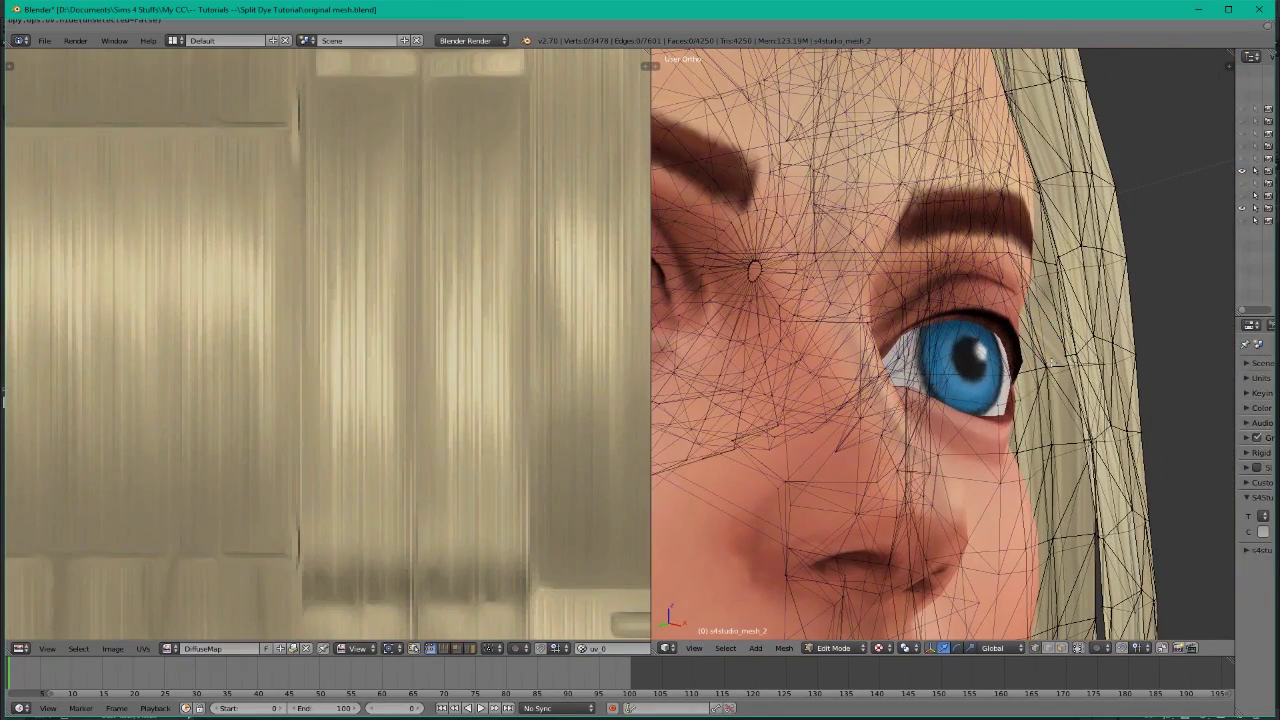
Pick out the linked hair strands beside the far eye one at a time to check where each sits on the UV map.
key(l)
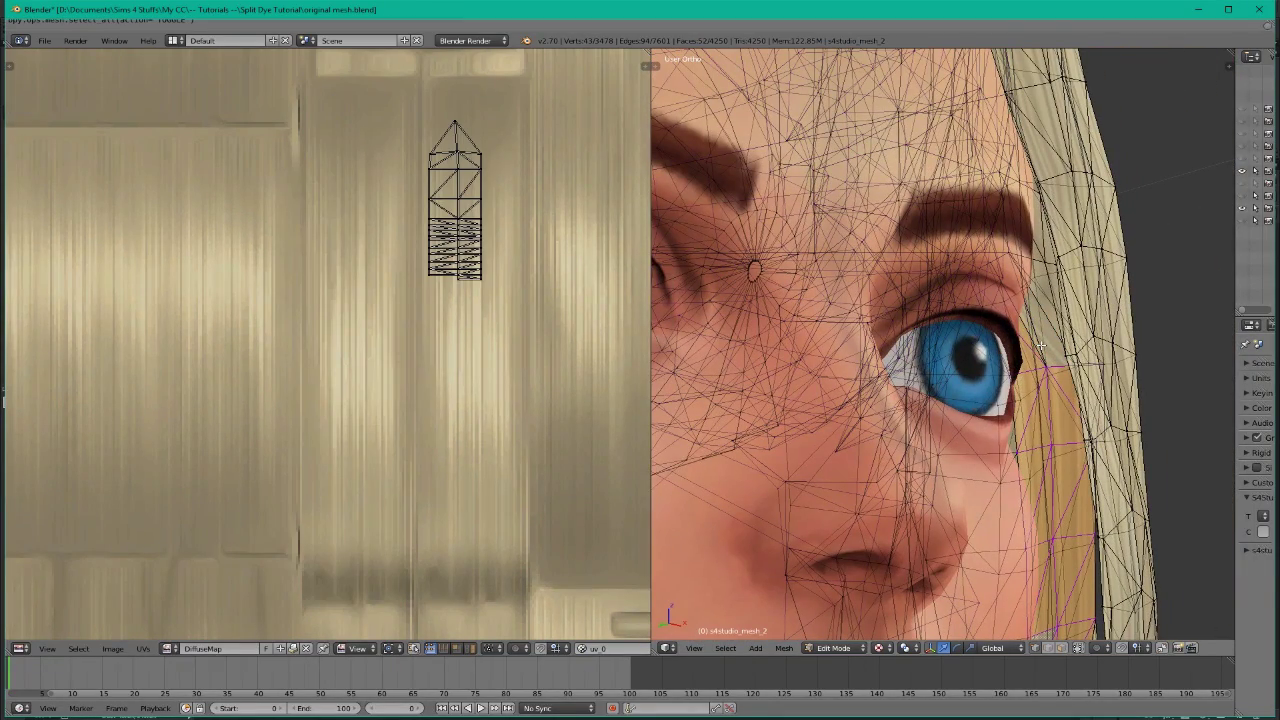
key(a)
key(l)
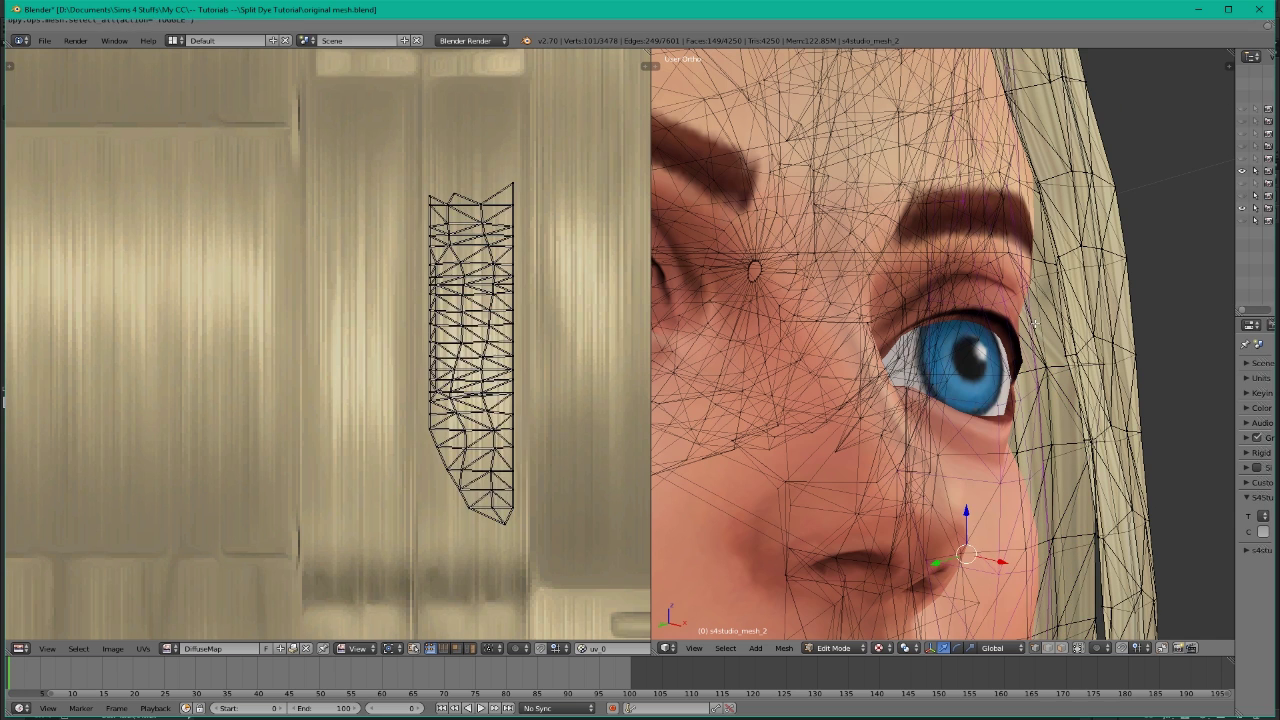
key(a)
key(l)
key(a)
key(l)
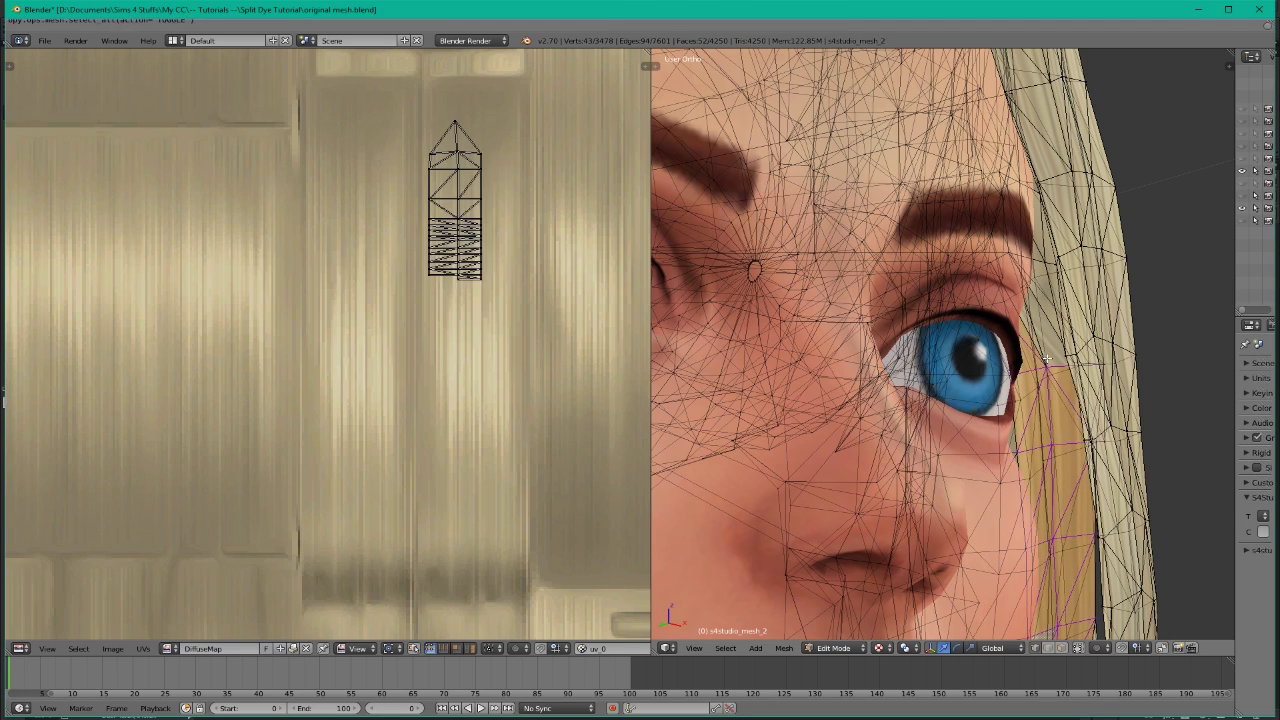
key(a)
key(l)
key(a)
key(l)
key(a)
key(l)
key(a)
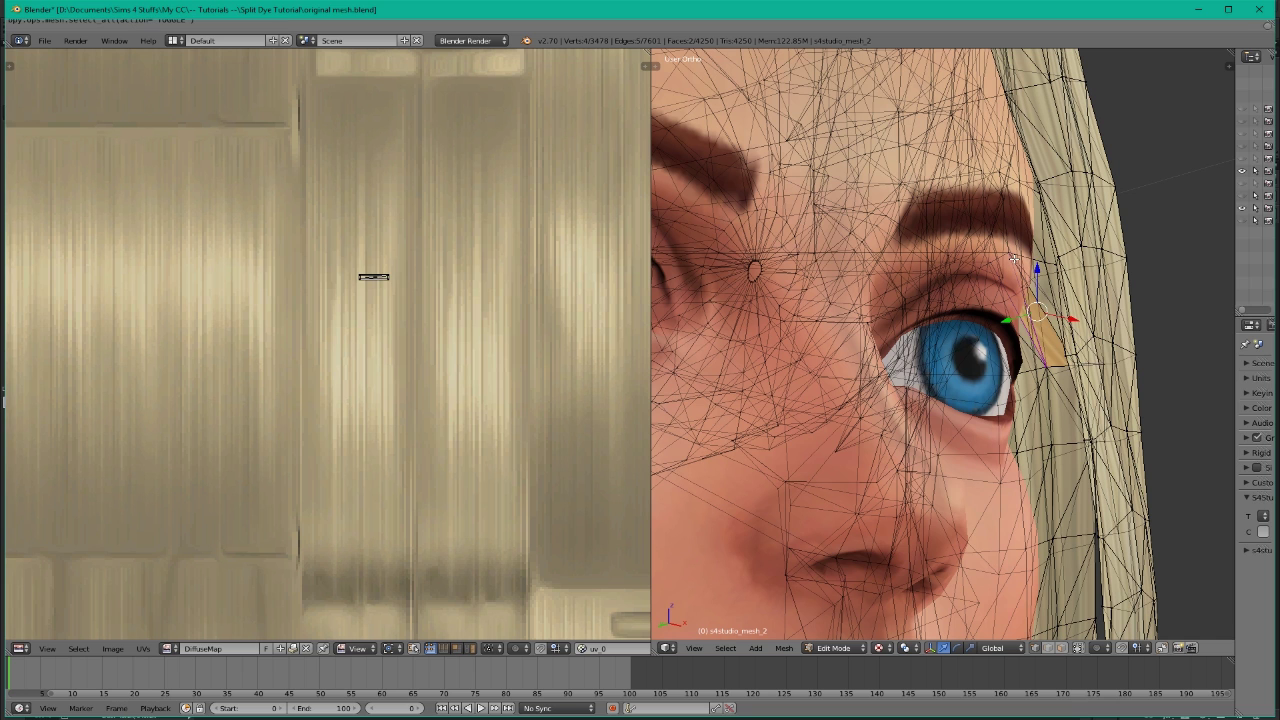
Move the small strand piece's UV island along X, out of the wrong column and onto the column matching its side.
scroll(377, 299, down, 1)
key(l)
key(g)
key(x)
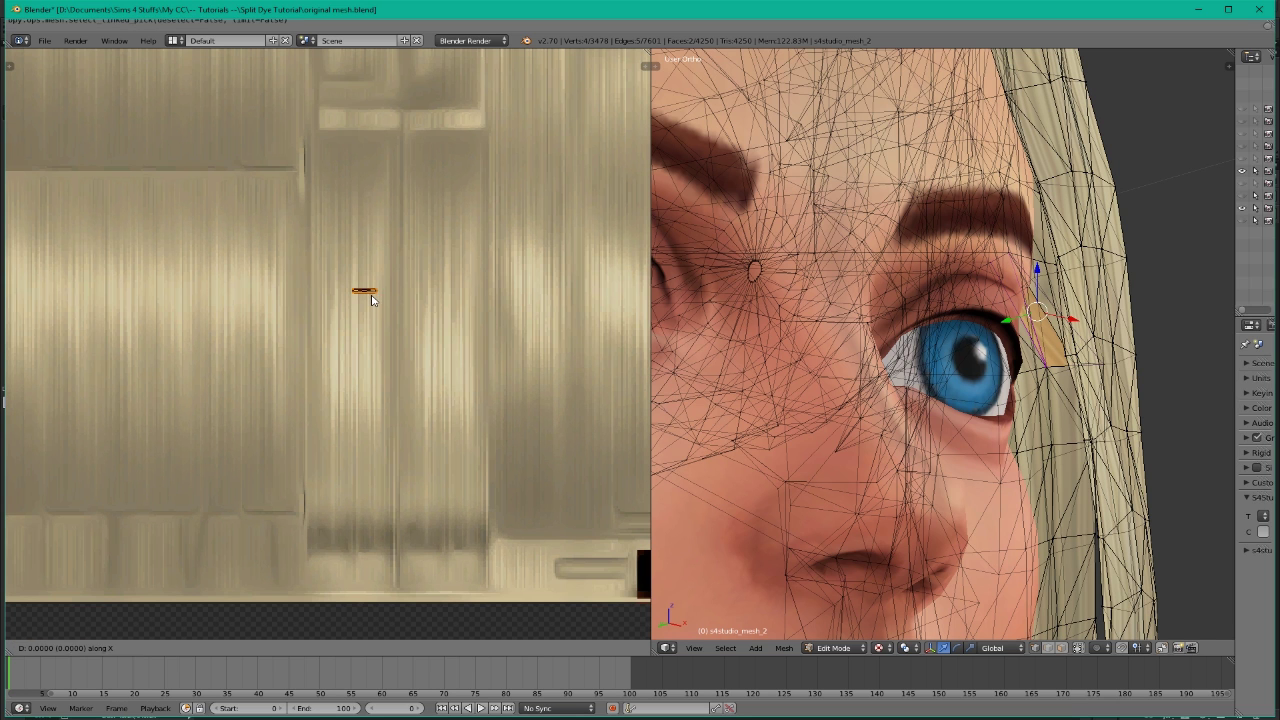
scroll(940, 340, down, 5)
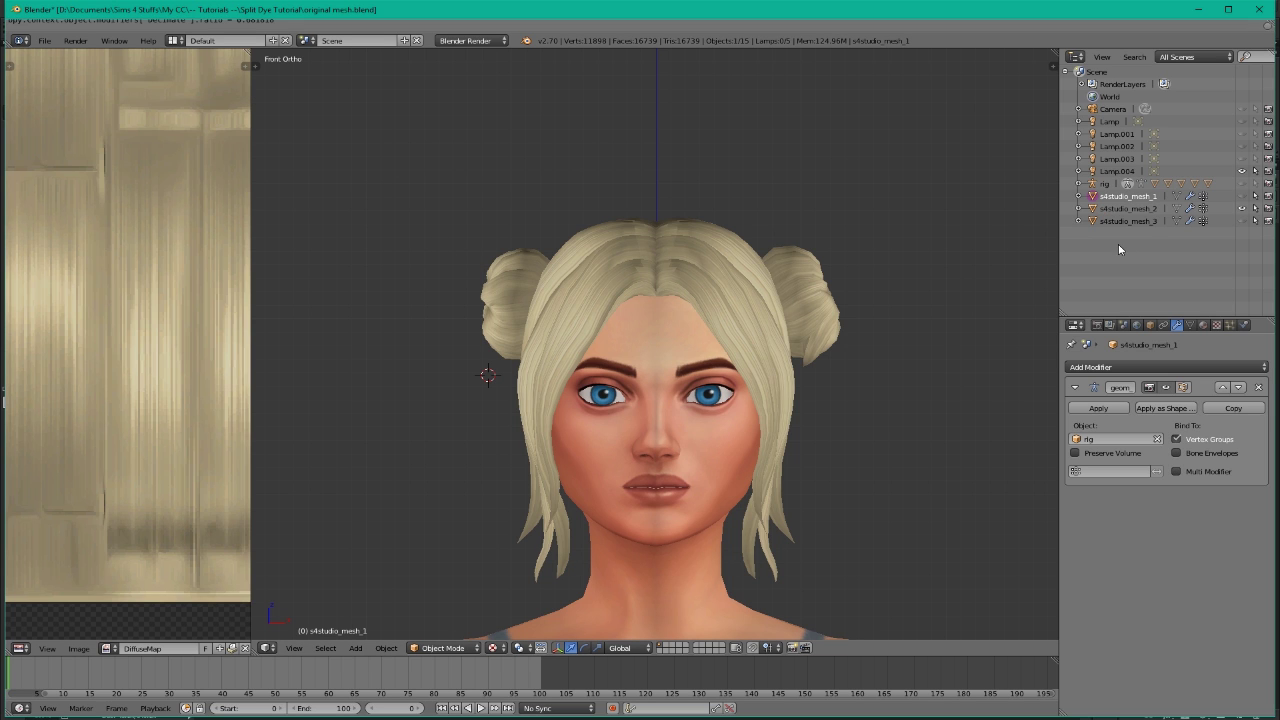
Show s4studio_mesh_1 instead of s4studio_mesh_2, enter Edit Mode and display DiffuseMap in a widened UV editor.
click(1241, 209)
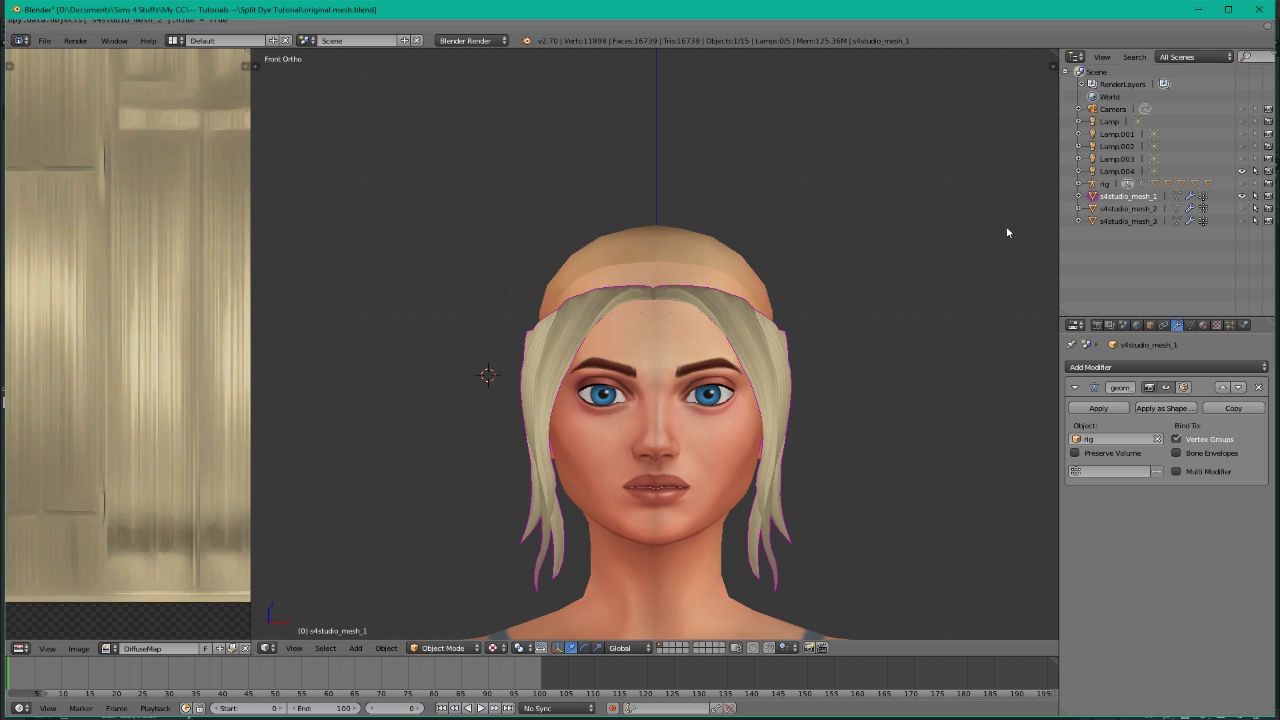
key(Tab)
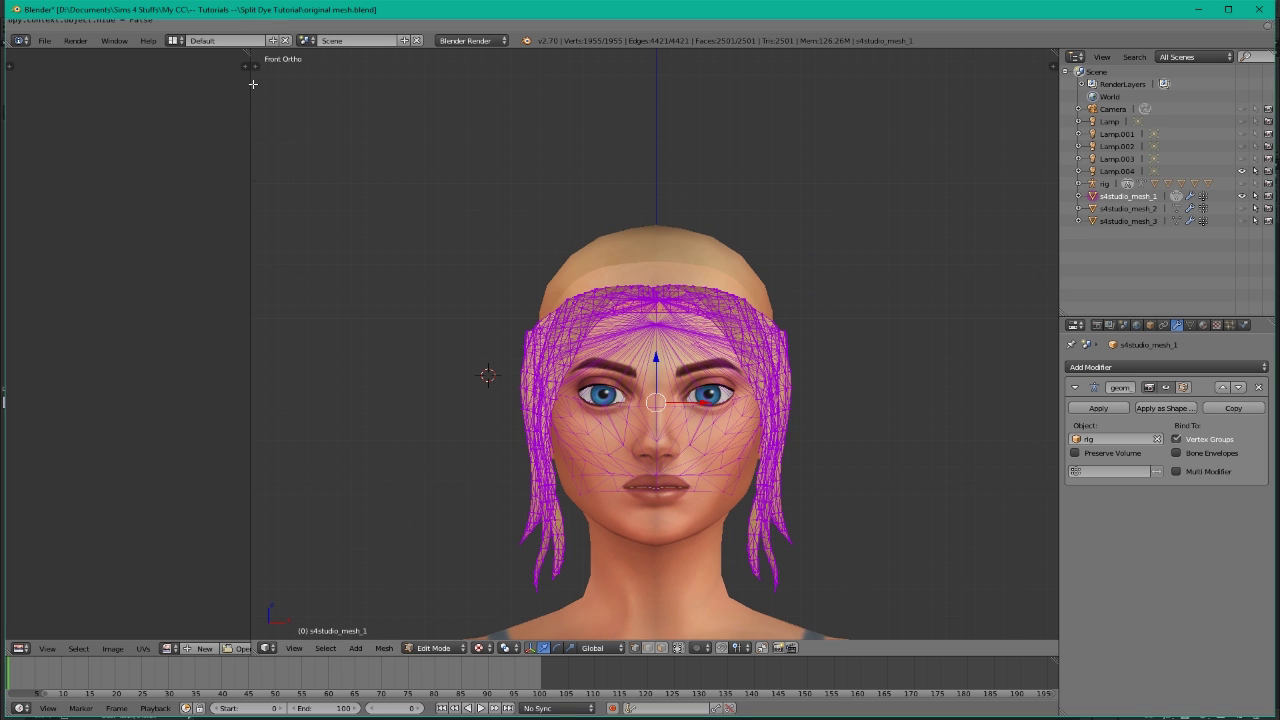
drag(250, 83, 342, 83)
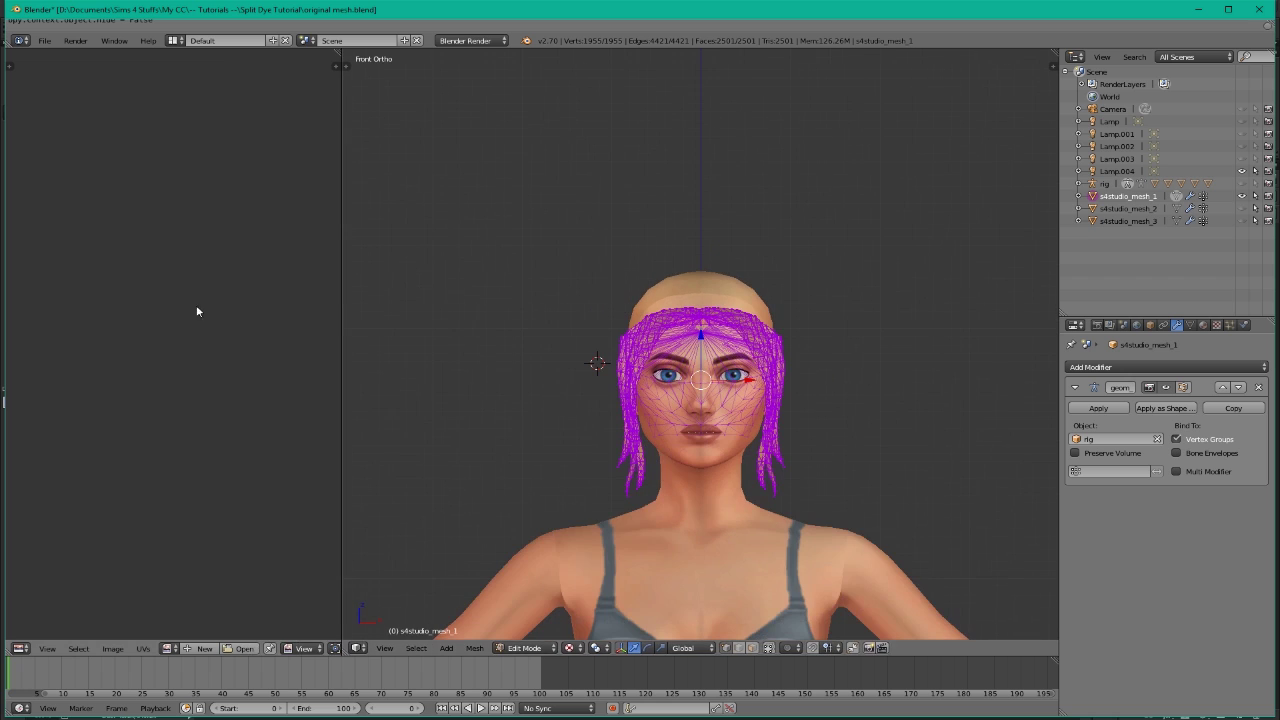
click(172, 652)
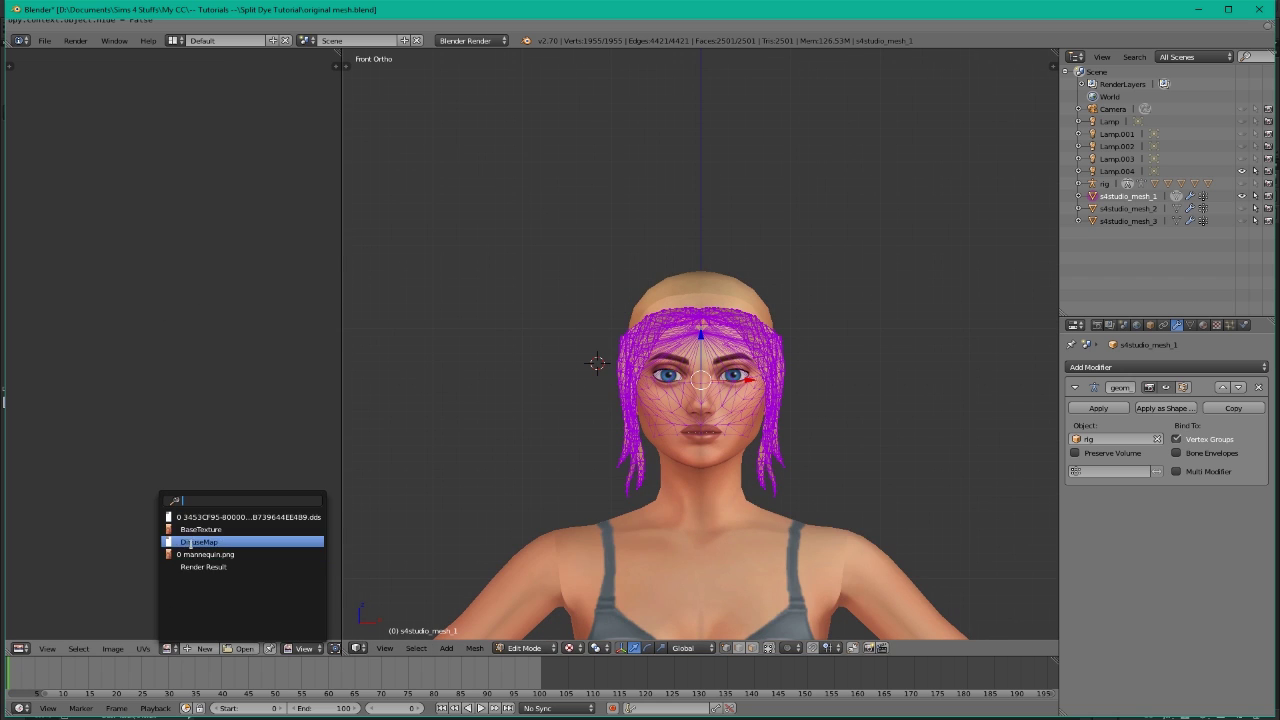
click(200, 538)
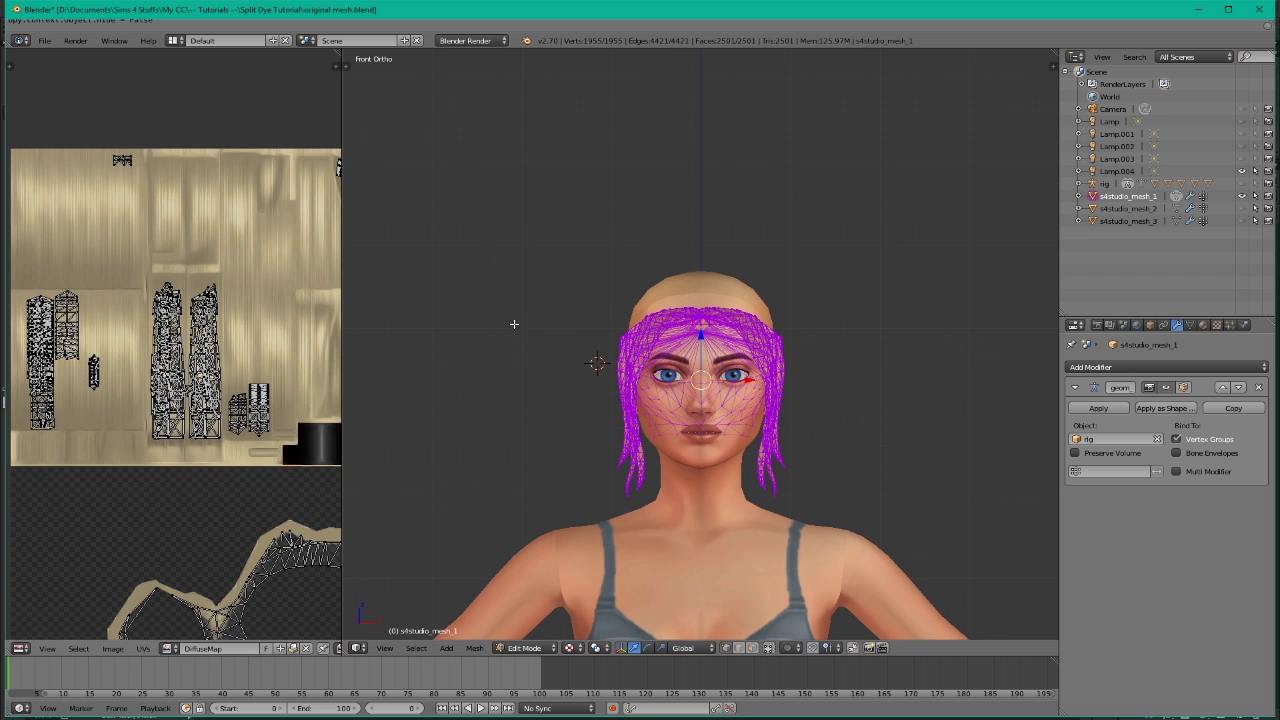
Select only the half of the s4studio_mesh_1 hair on the Sim's left side, working from the front view.
middle_drag(514, 324, 460, 377)
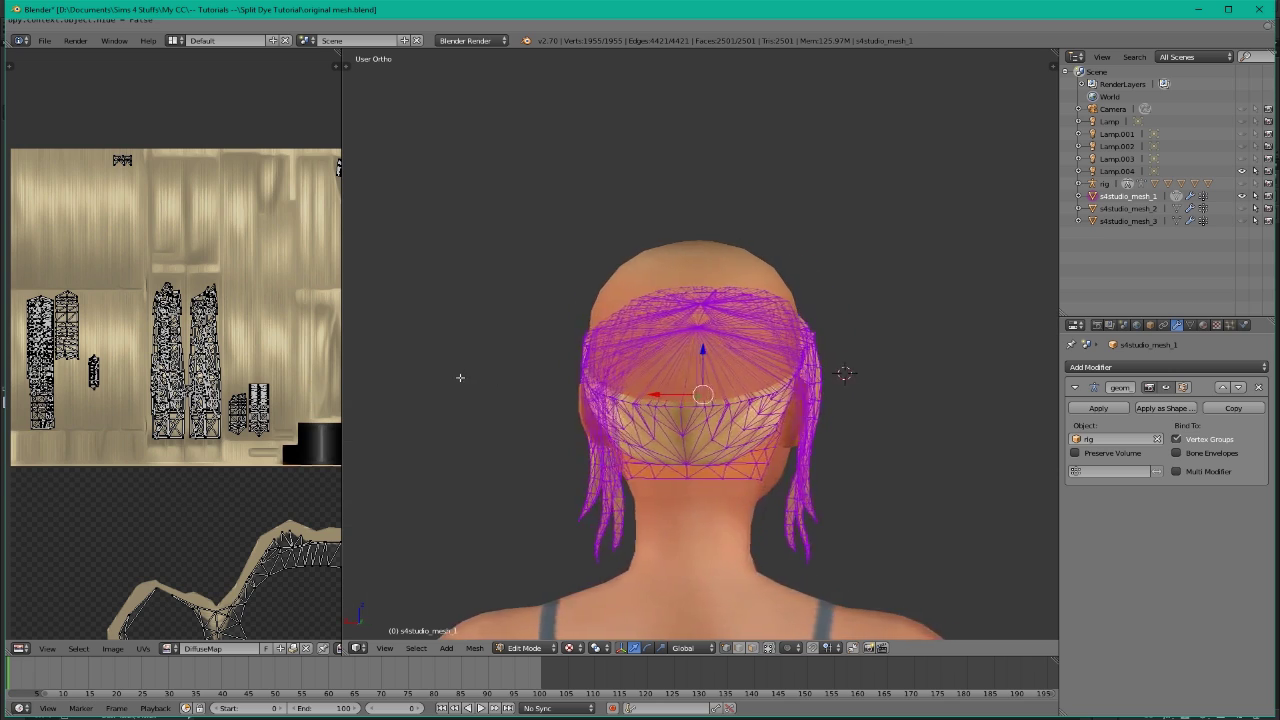
key(KP_1)
scroll(807, 371, up, 1)
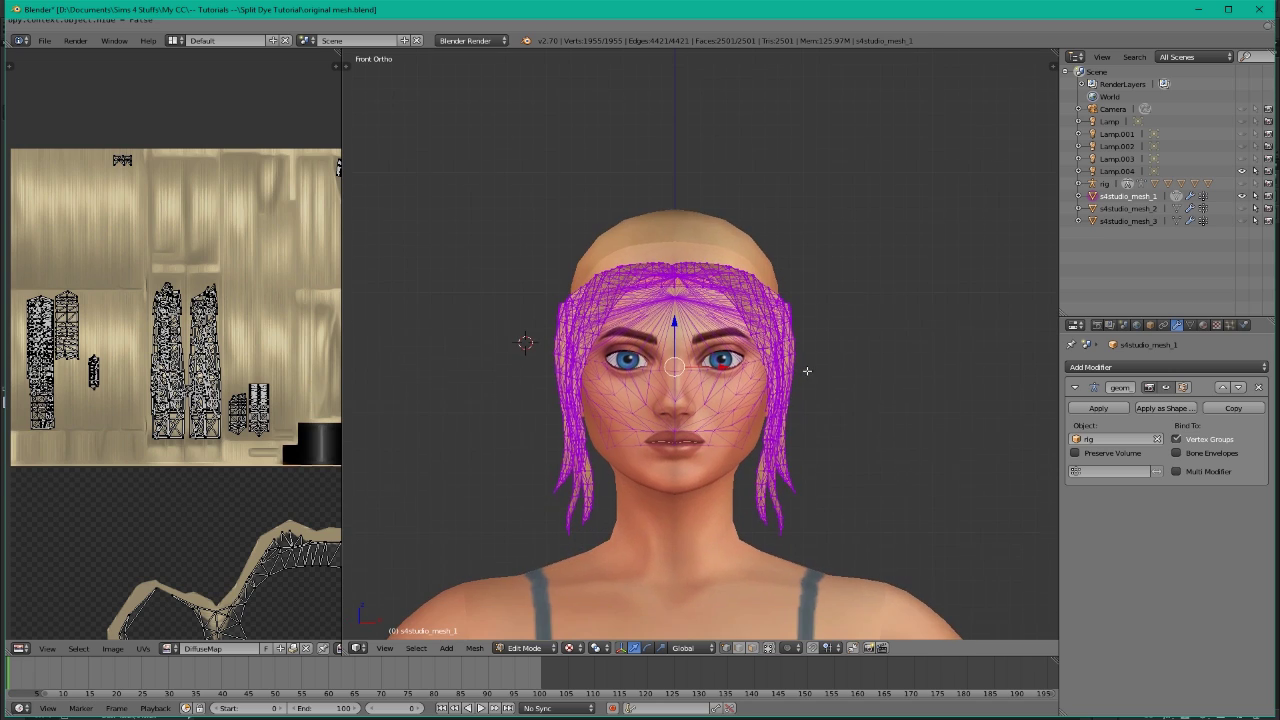
key(a)
drag(929, 186, 677, 558)
scroll(680, 524, up, 3)
scroll(680, 524, up, 1)
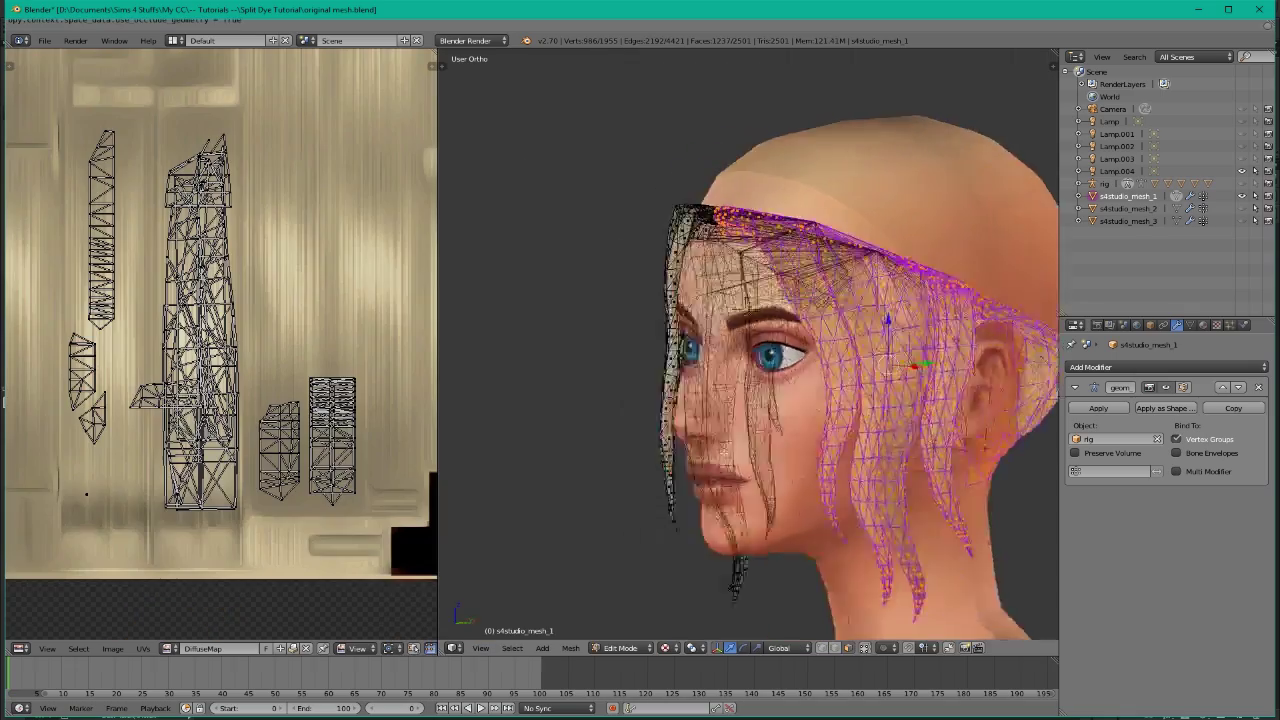
Replace the DiffuseMap image with 1.png from the Split Dye Tutorial folder.
middle_drag(590, 452, 835, 453)
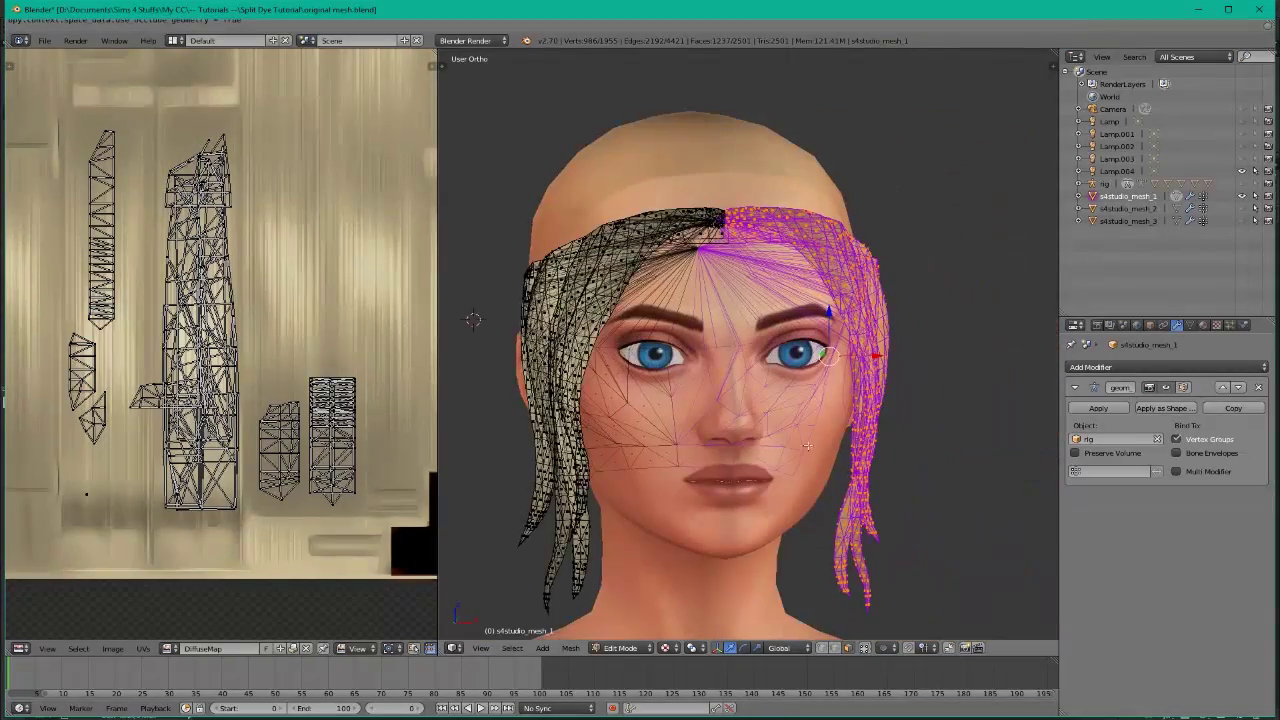
scroll(265, 305, down, 3)
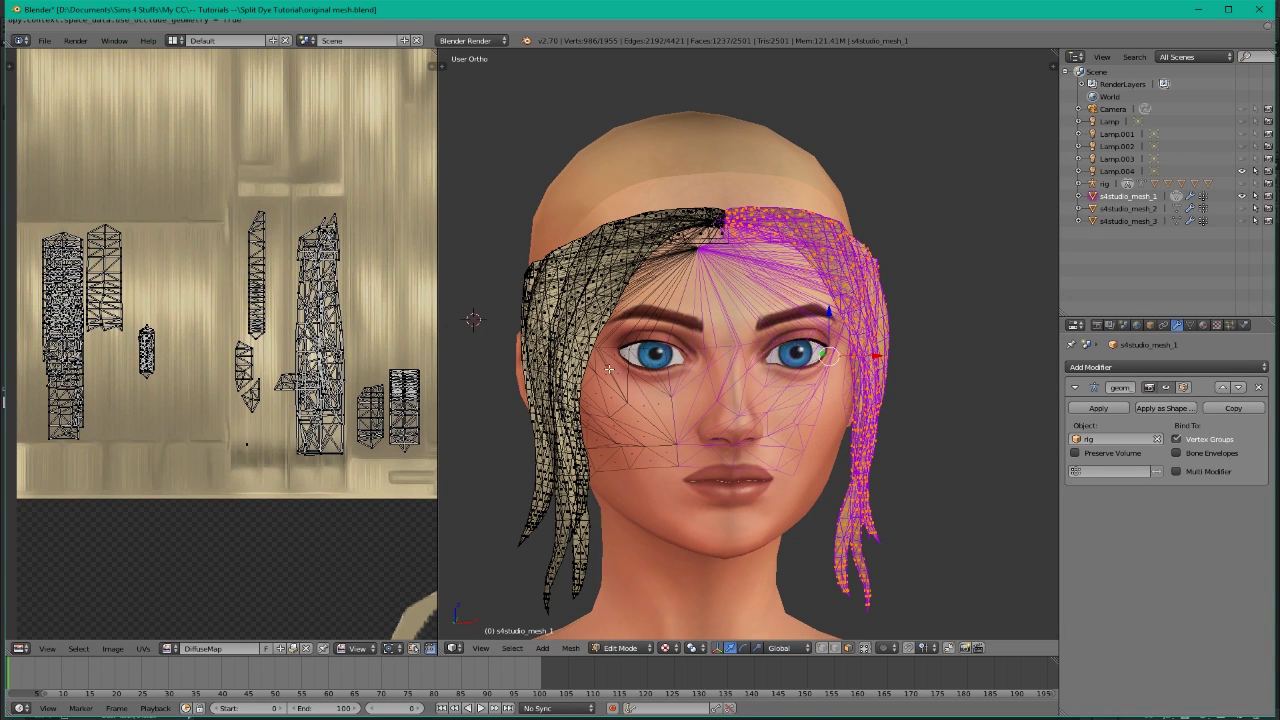
scroll(278, 403, down, 4)
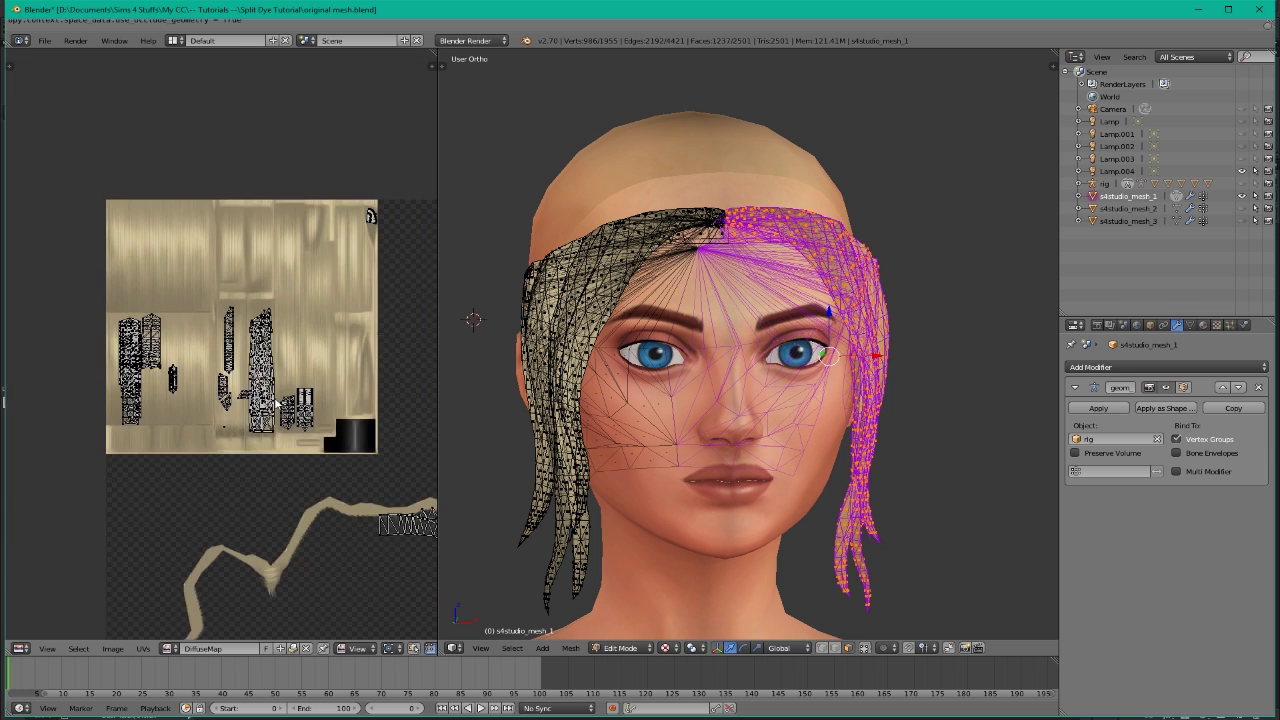
scroll(265, 430, down, 1)
click(170, 648)
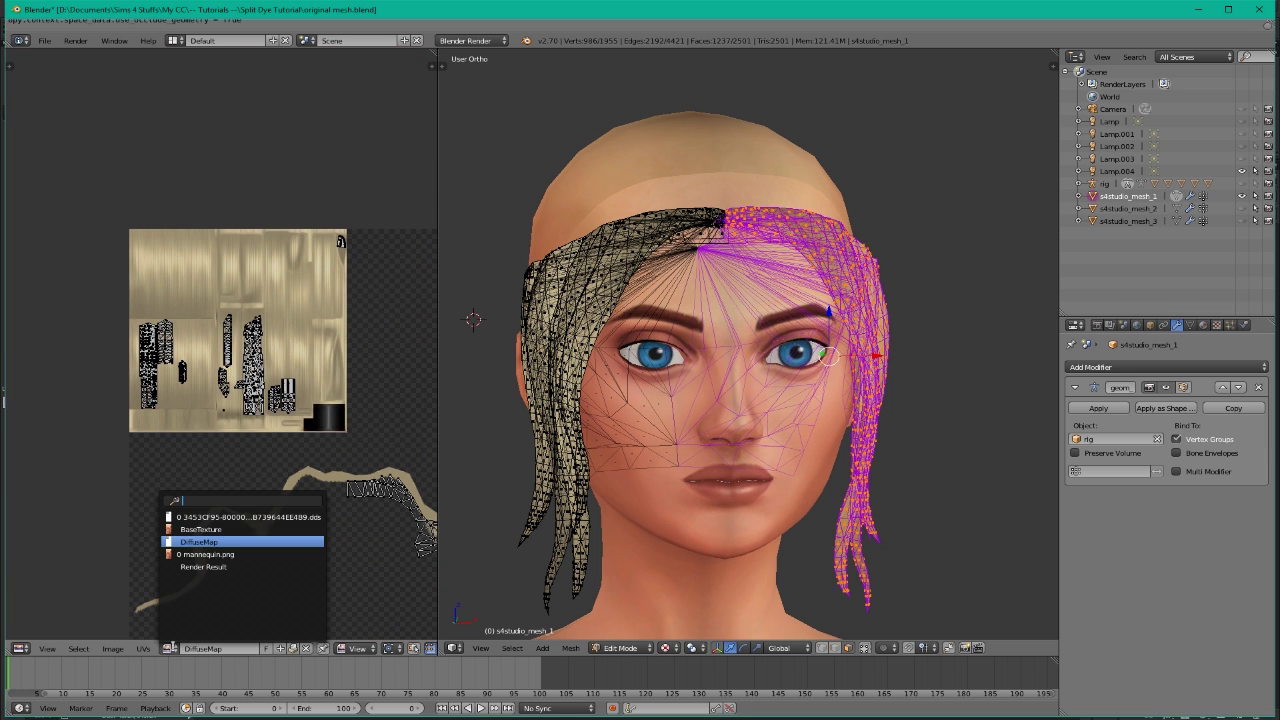
click(143, 648)
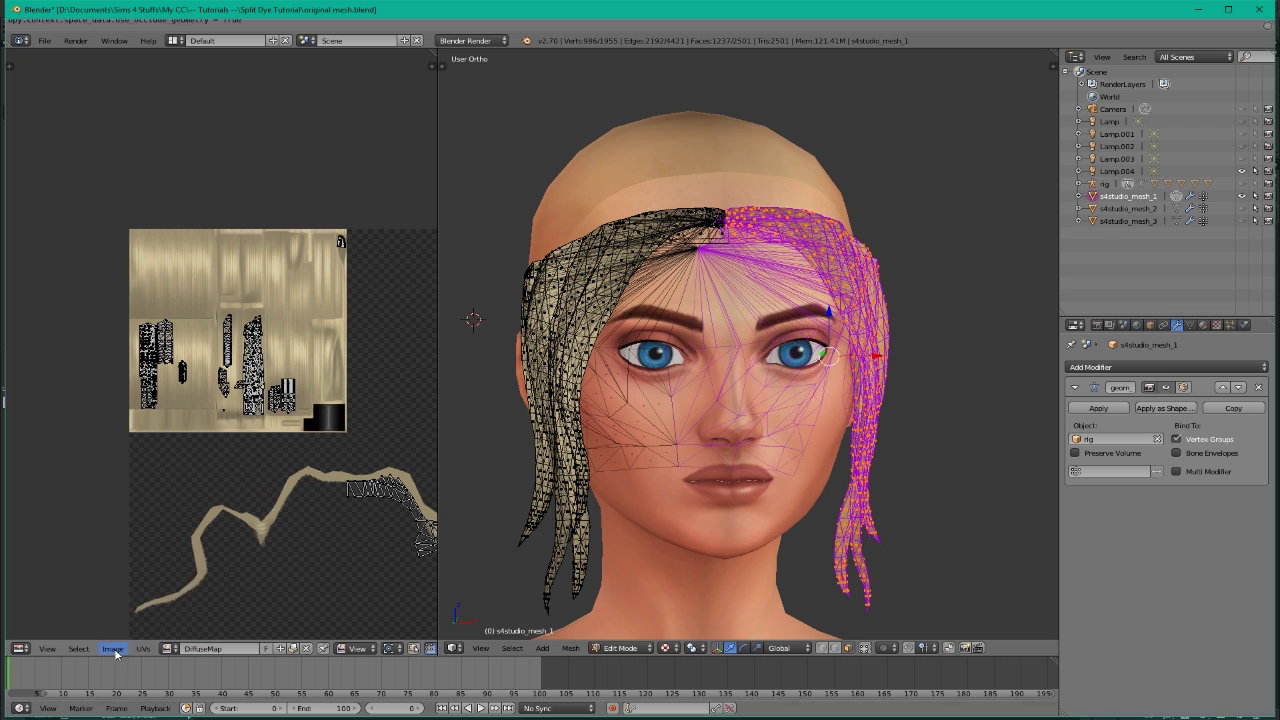
click(113, 648)
click(164, 611)
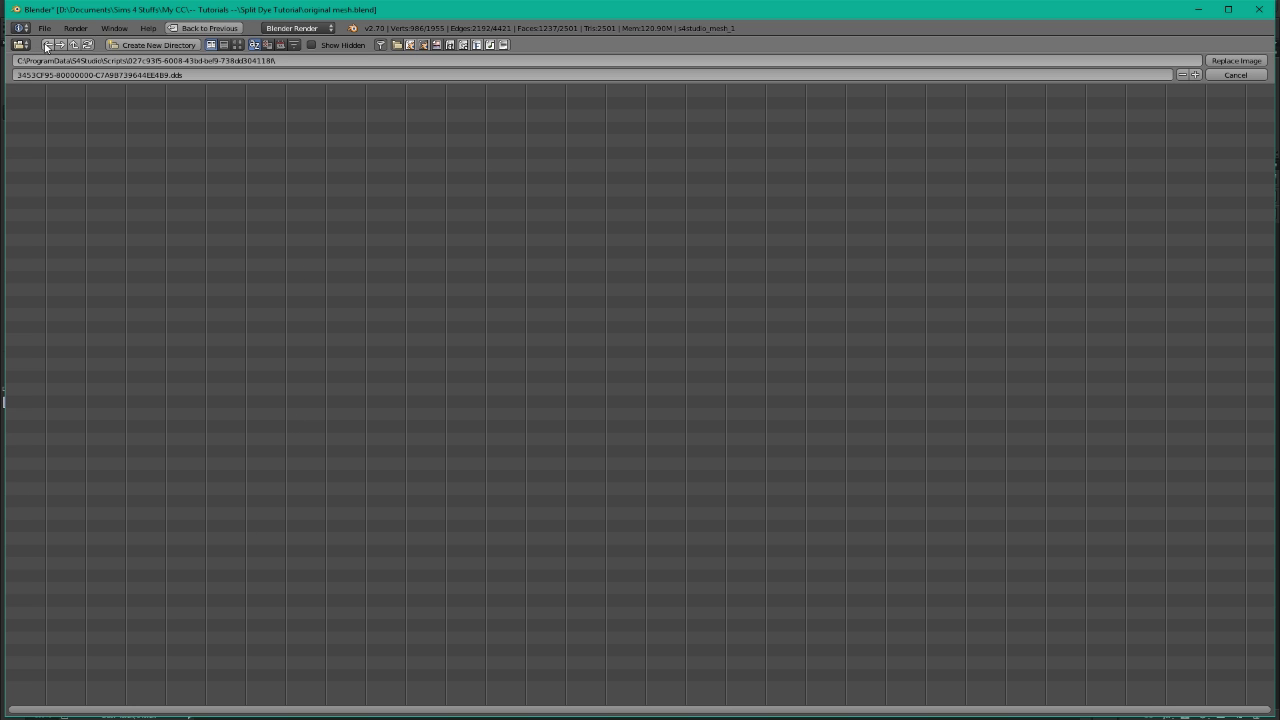
click(75, 46)
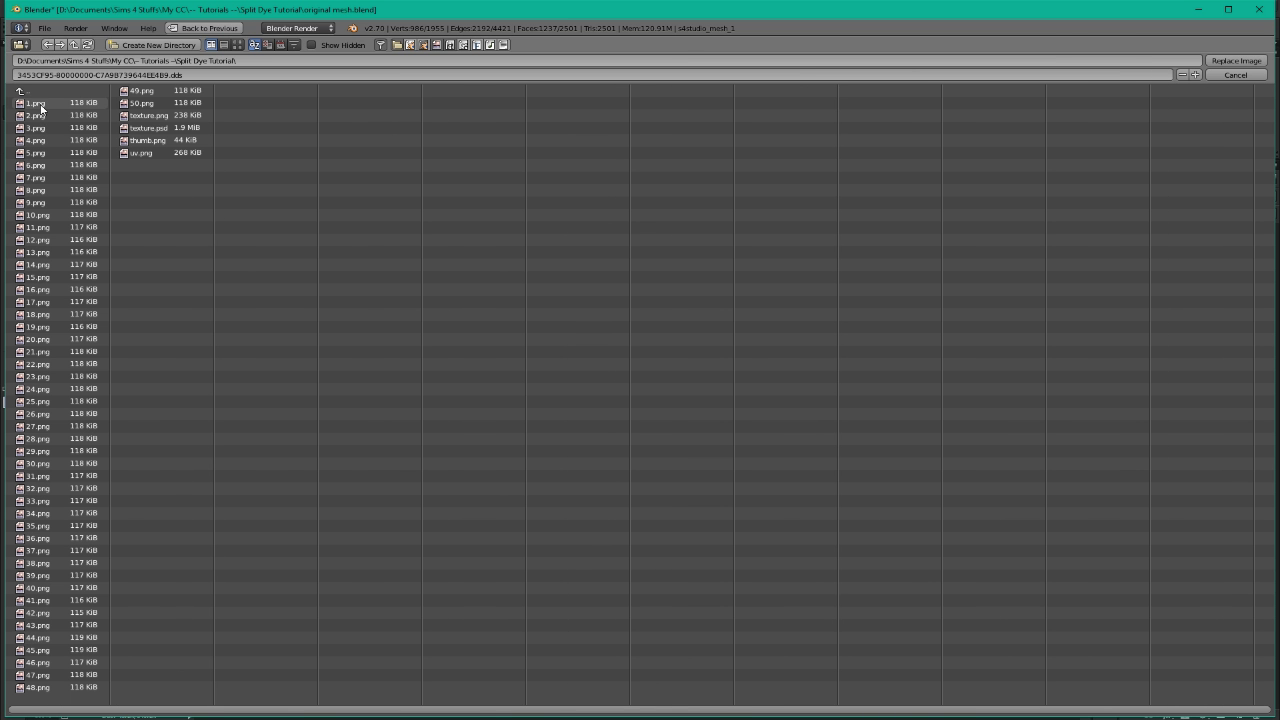
double_click(28, 106)
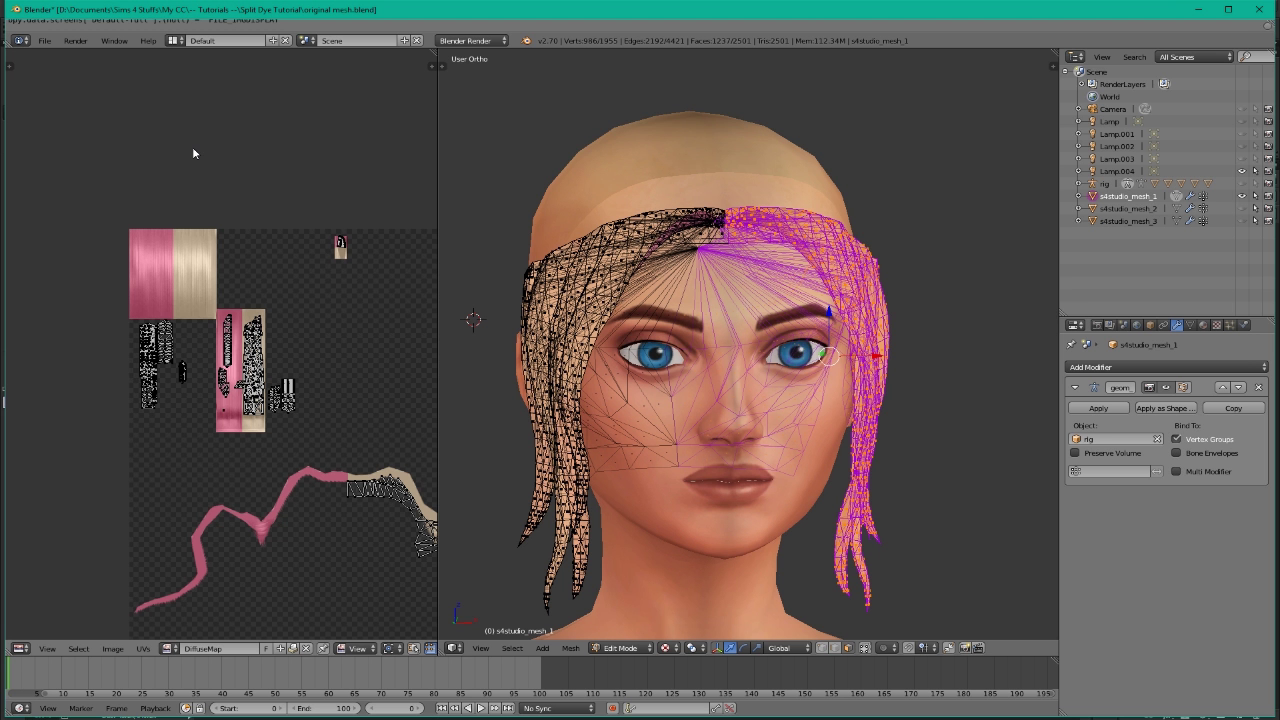
Compare the selected half's UV islands with the pink and blonde texture areas and the strands on the head.
scroll(230, 370, up, 3)
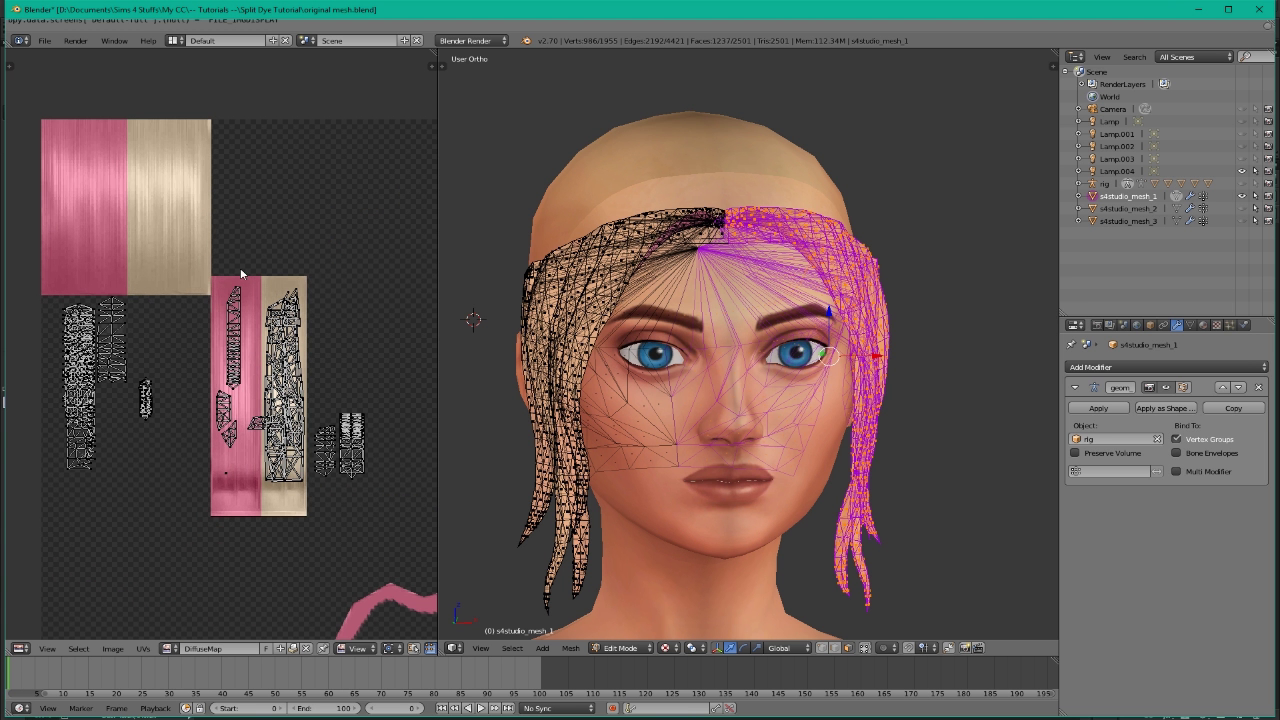
scroll(280, 338, up, 1)
middle_drag(174, 340, 212, 337)
middle_drag(758, 262, 673, 261)
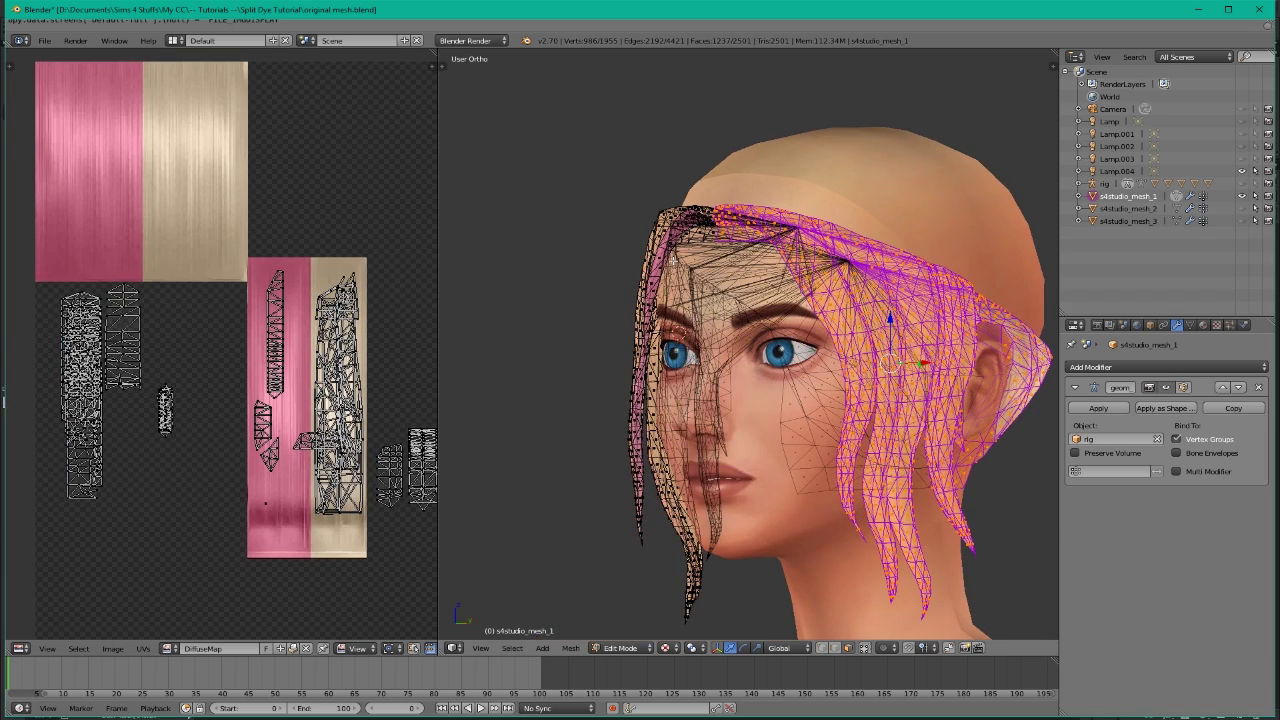
middle_drag(882, 316, 973, 320)
middle_drag(663, 357, 1030, 363)
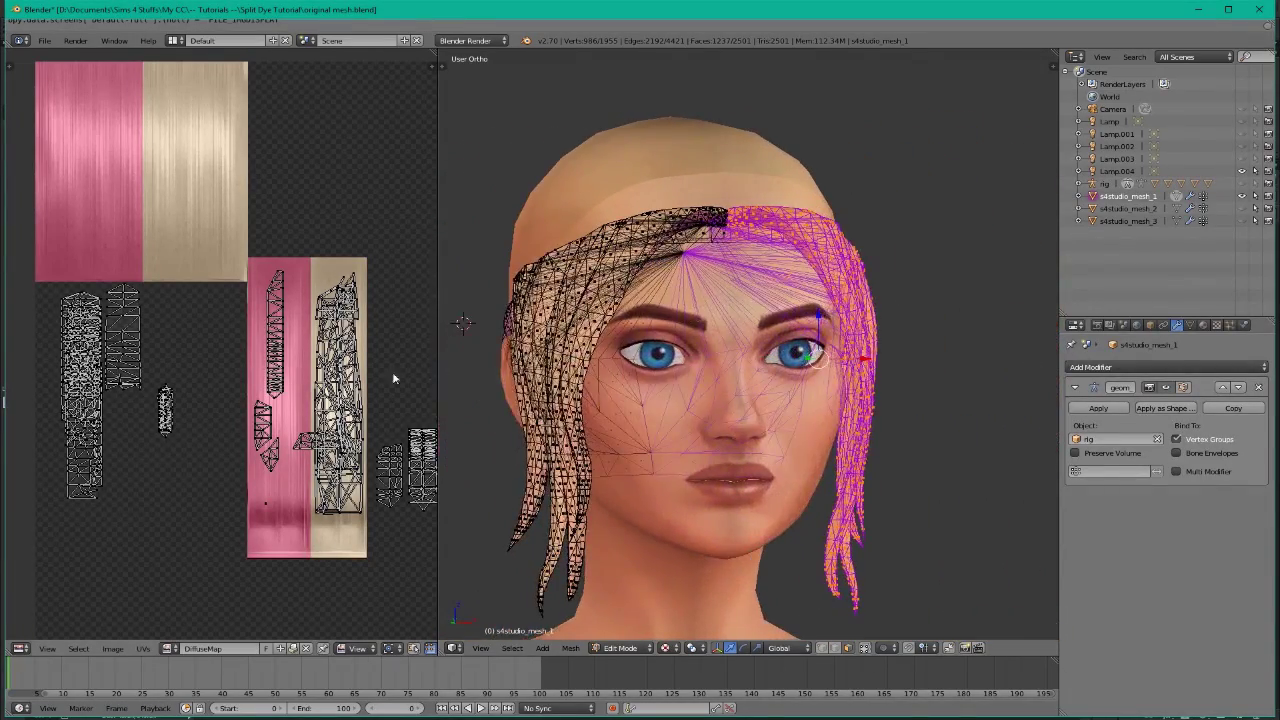
scroll(218, 375, up, 2)
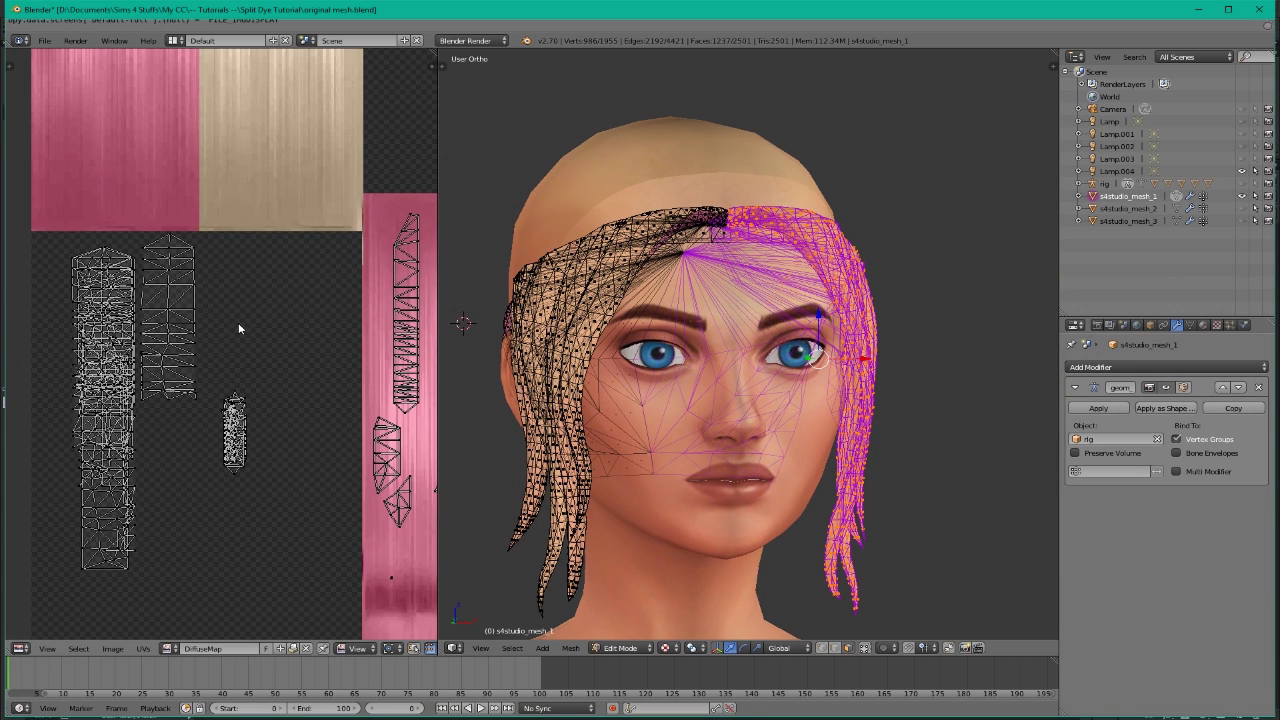
Box-select the tall UV island below the large texture block and move it onto the narrow blonde column.
key(b)
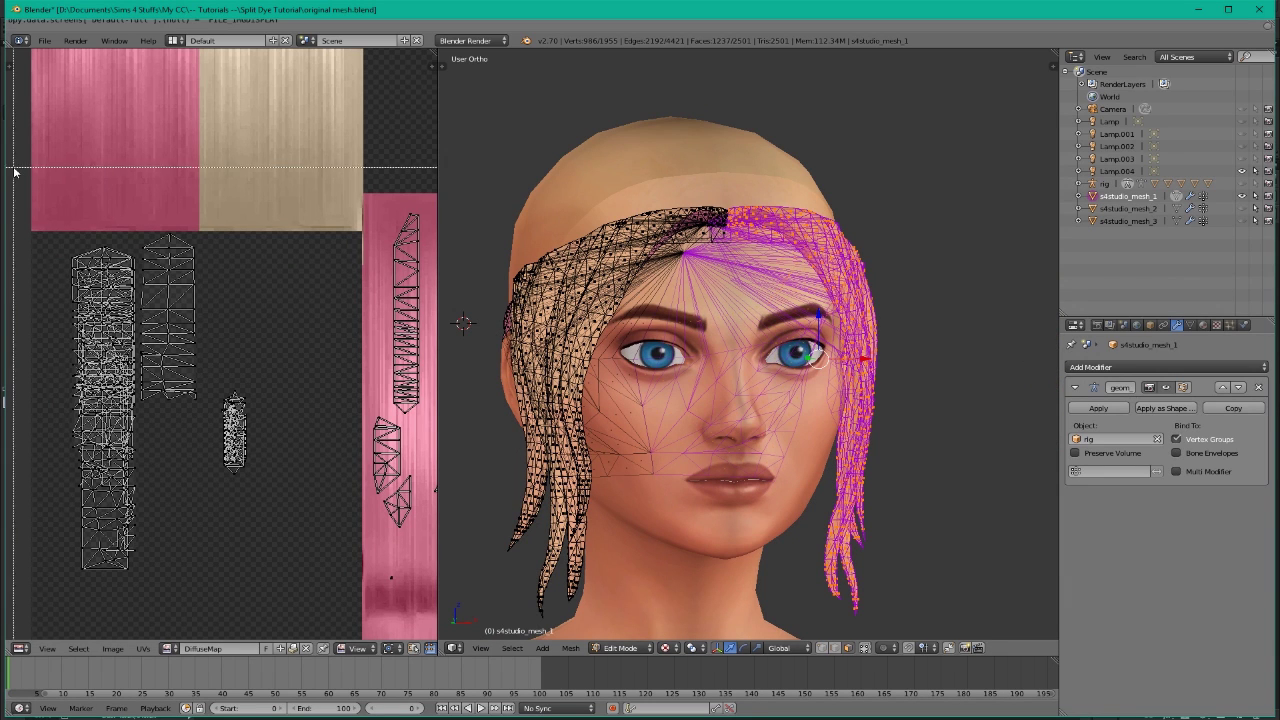
drag(12, 168, 138, 603)
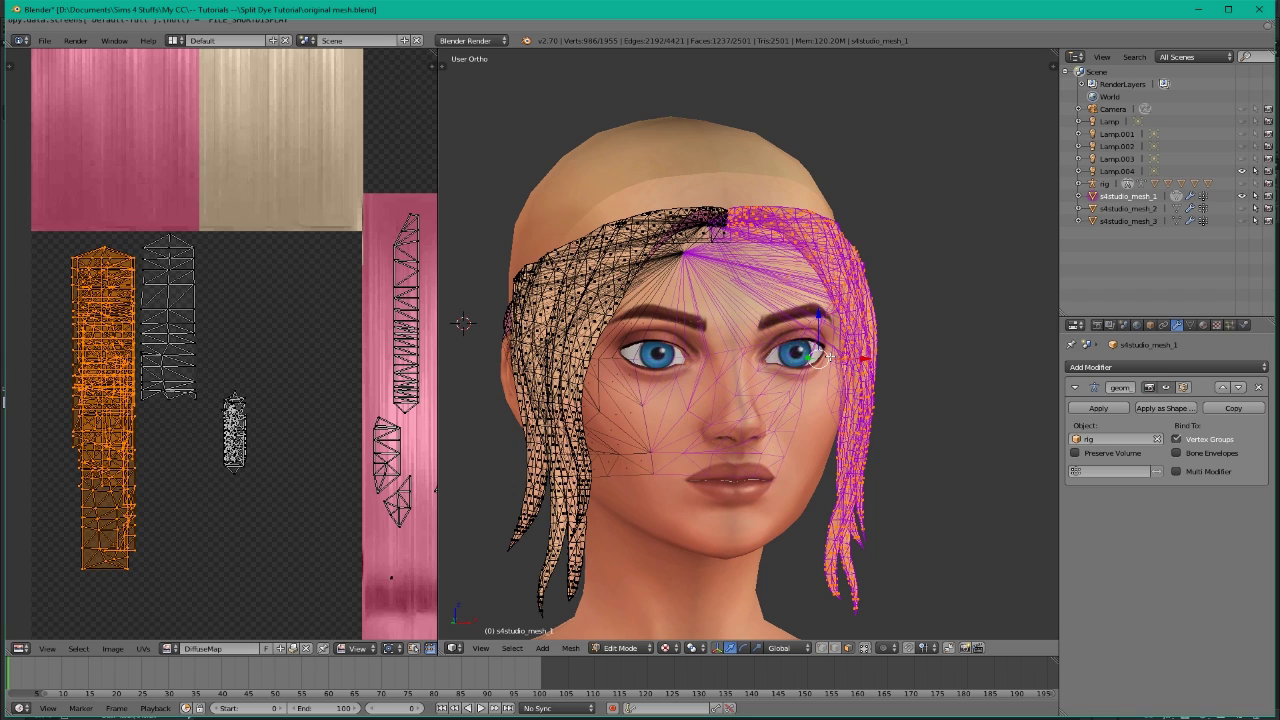
scroll(829, 357, down, 1)
middle_drag(829, 357, 764, 358)
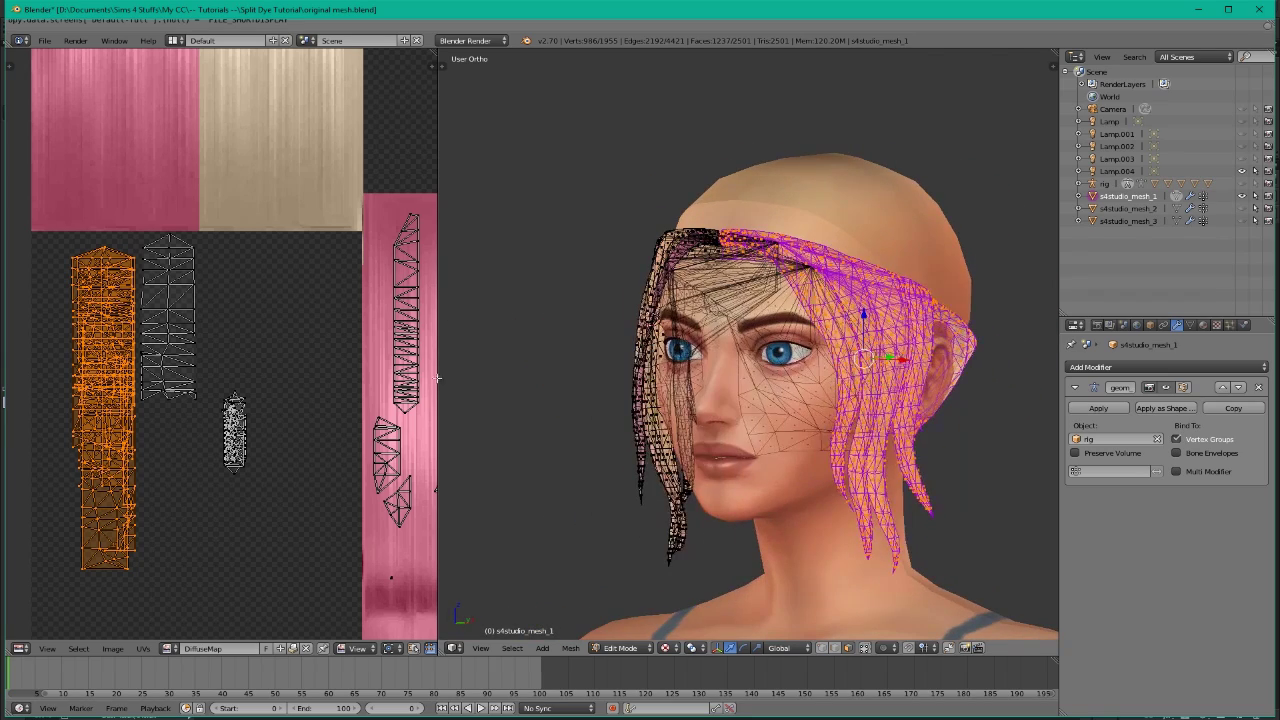
shift+middle_drag(290, 362, 196, 336)
scroll(226, 406, down, 5)
scroll(194, 335, up, 2)
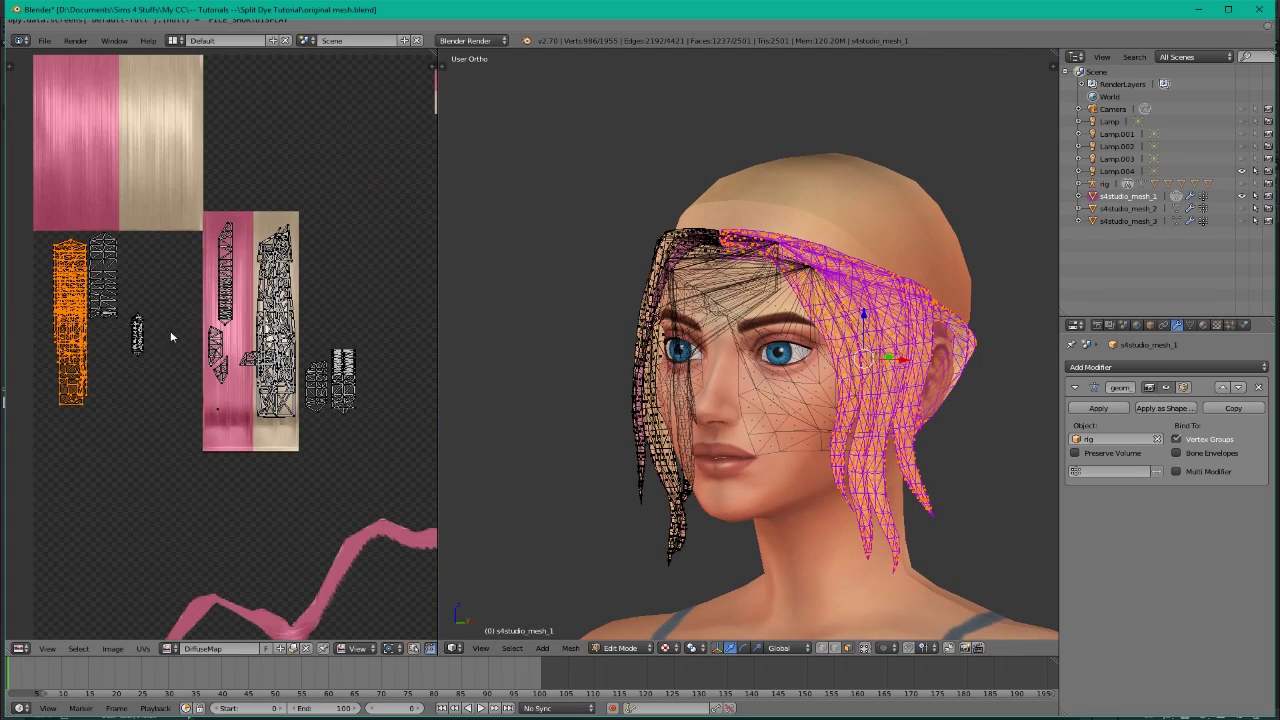
key(g)
click(340, 355)
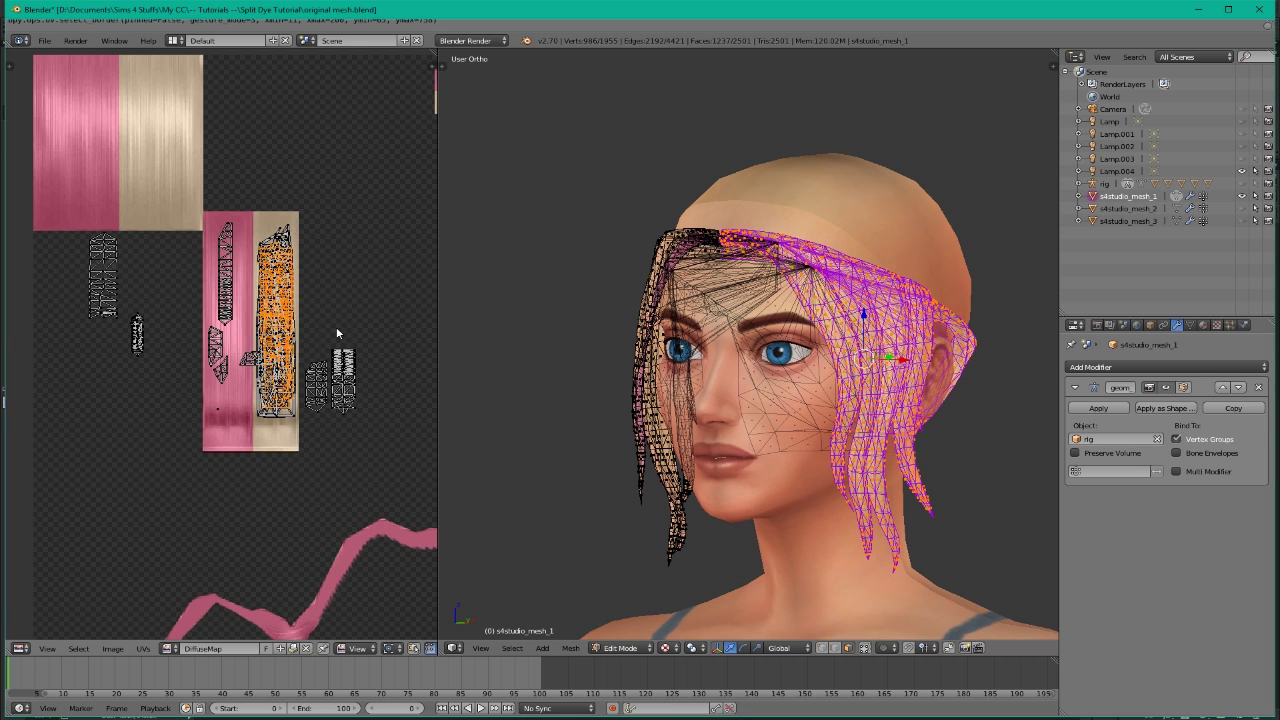
Rotate the sideways UV island overlapping the pink column upright and move it fully inside the blonde column.
scroll(340, 454, up, 3)
middle_drag(339, 456, 270, 402)
key(a)
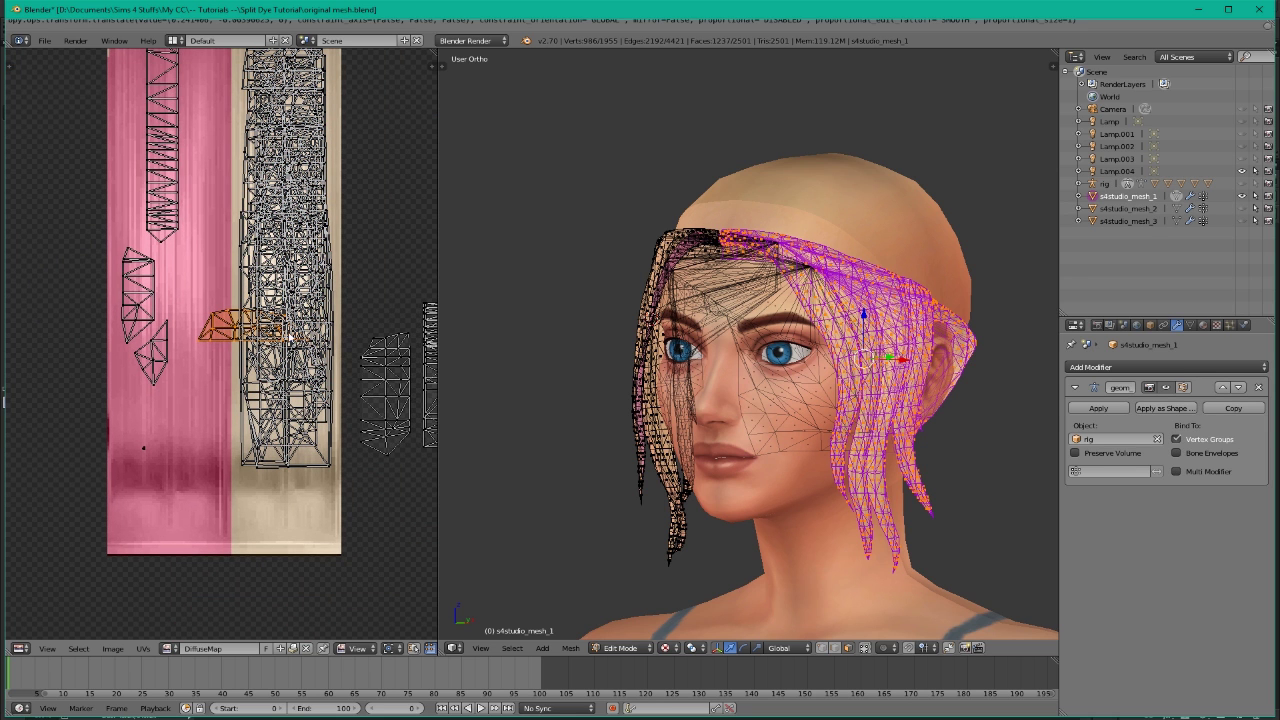
key(r)
click(270, 228)
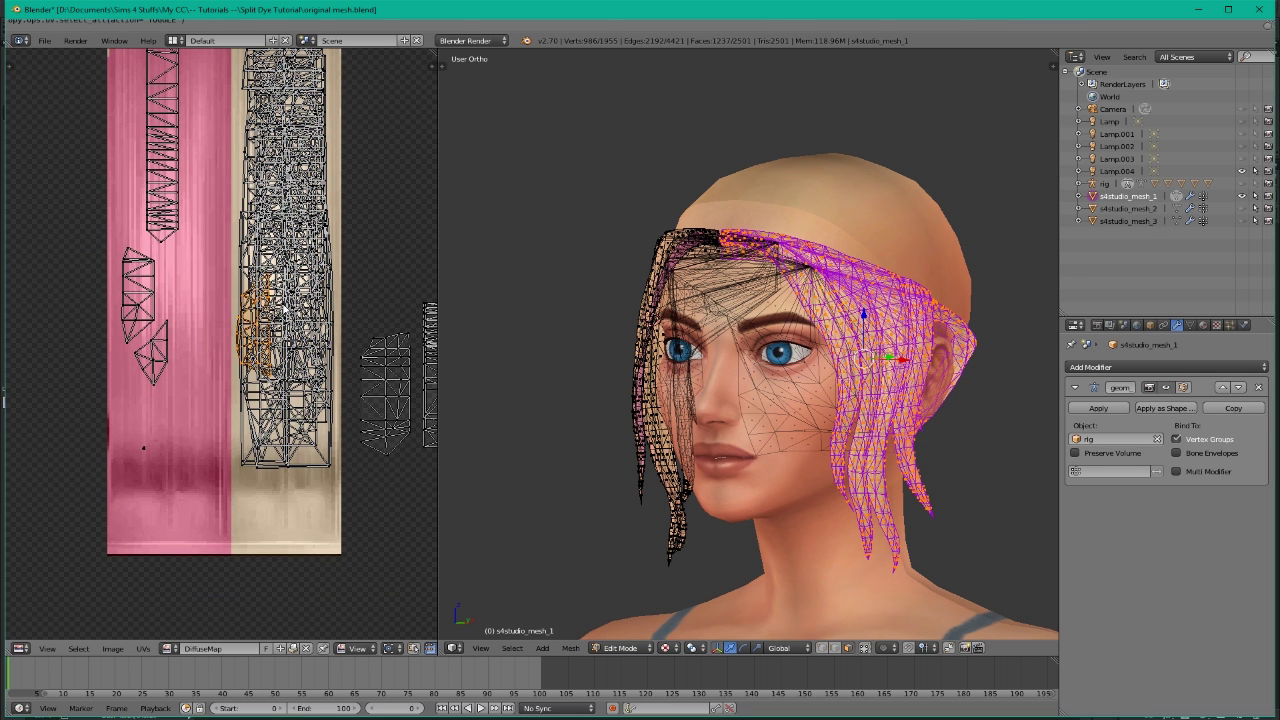
key(g)
click(281, 358)
key(a)
Box-select the next UV island below the large texture block and move it onto the narrow blonde column.
scroll(281, 358, down, 3)
middle_drag(103, 228, 194, 259)
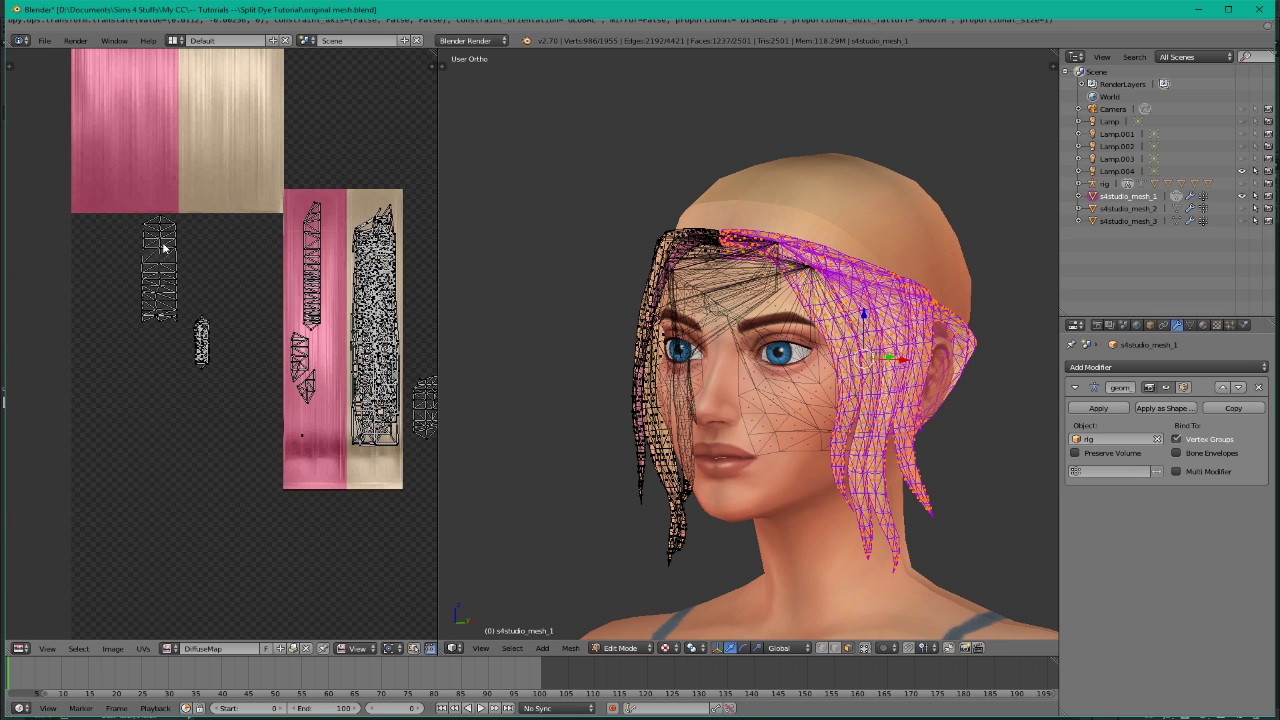
key(b)
drag(68, 152, 181, 335)
key(g)
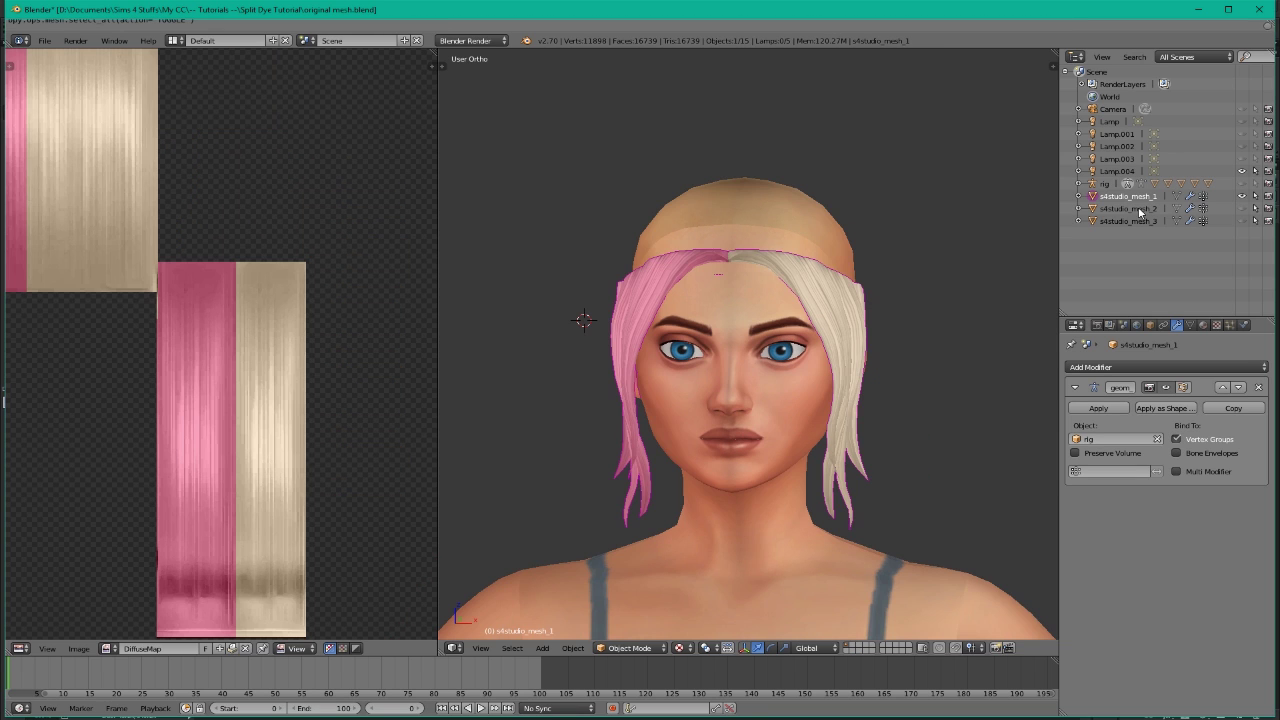
Hide s4studio_mesh_1, show only s4studio_mesh_3, and enter Edit Mode on it.
click(1138, 210)
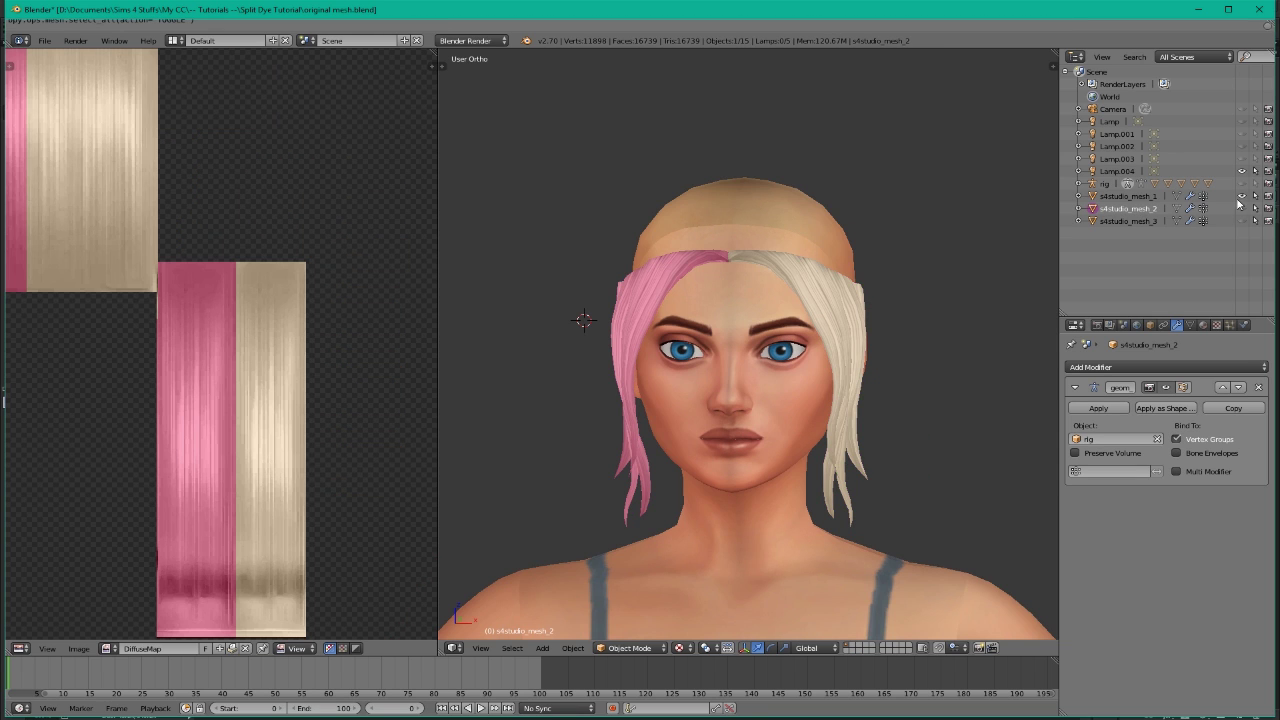
click(1242, 197)
click(1242, 209)
click(1242, 209)
click(1242, 221)
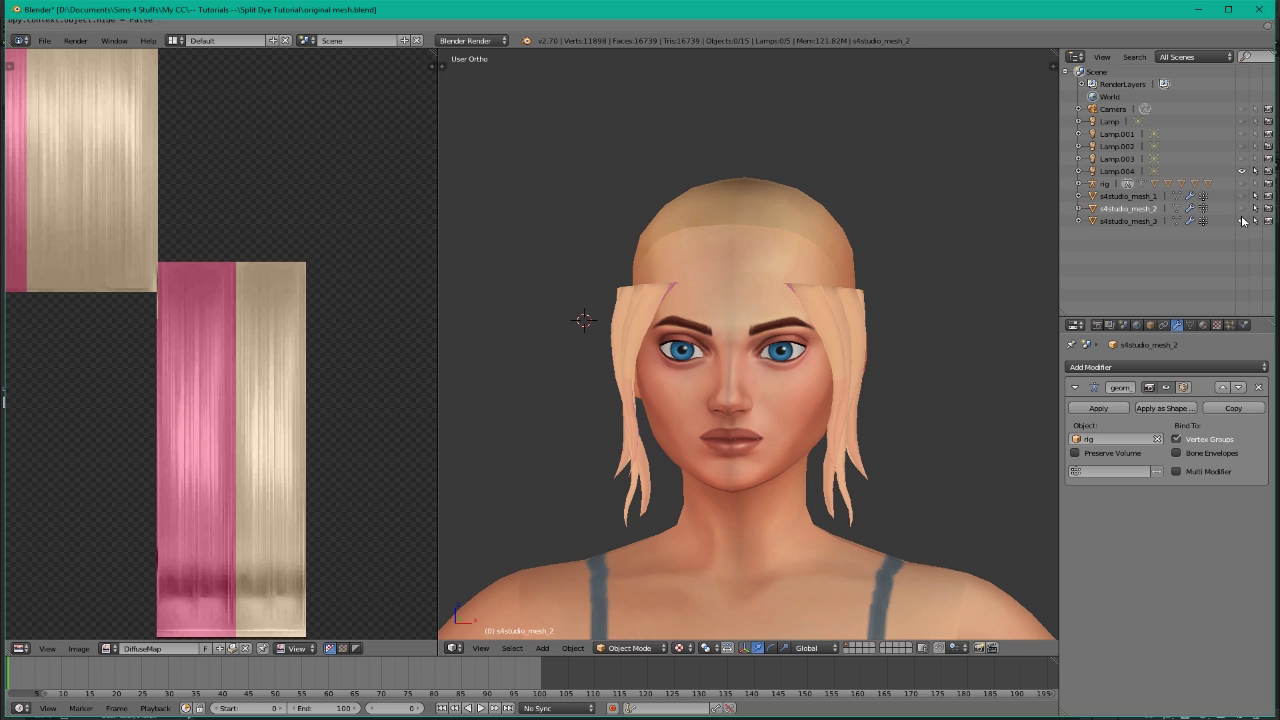
click(1140, 221)
key(Tab)
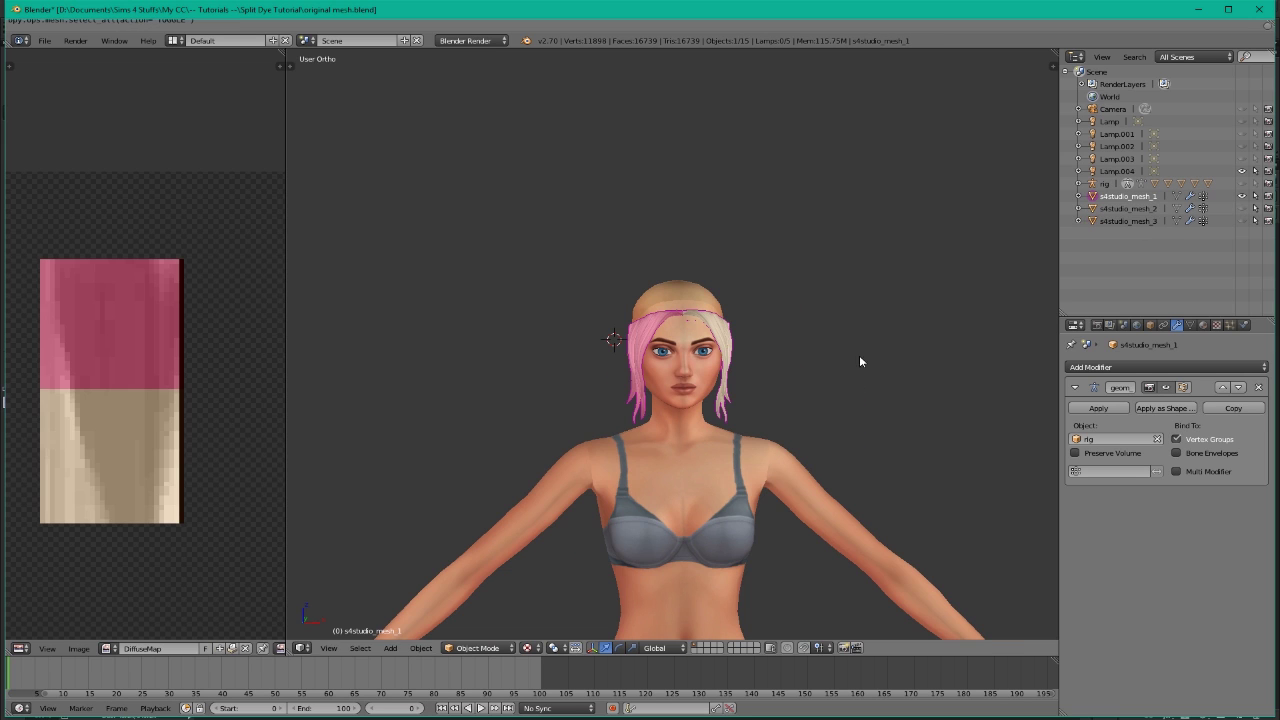
Check the hair meshes one at a time, then make all three s4studio meshes visible together.
click(1242, 197)
click(1242, 209)
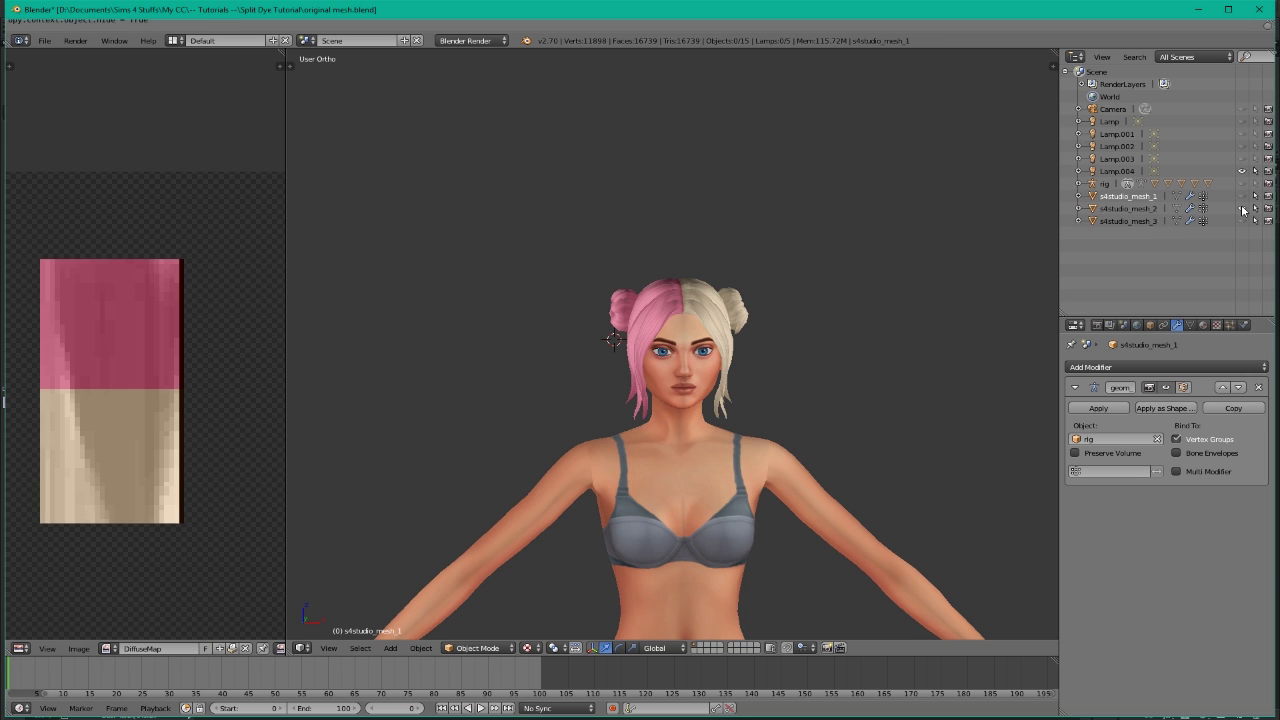
click(1242, 209)
click(1242, 221)
click(1242, 197)
click(1242, 209)
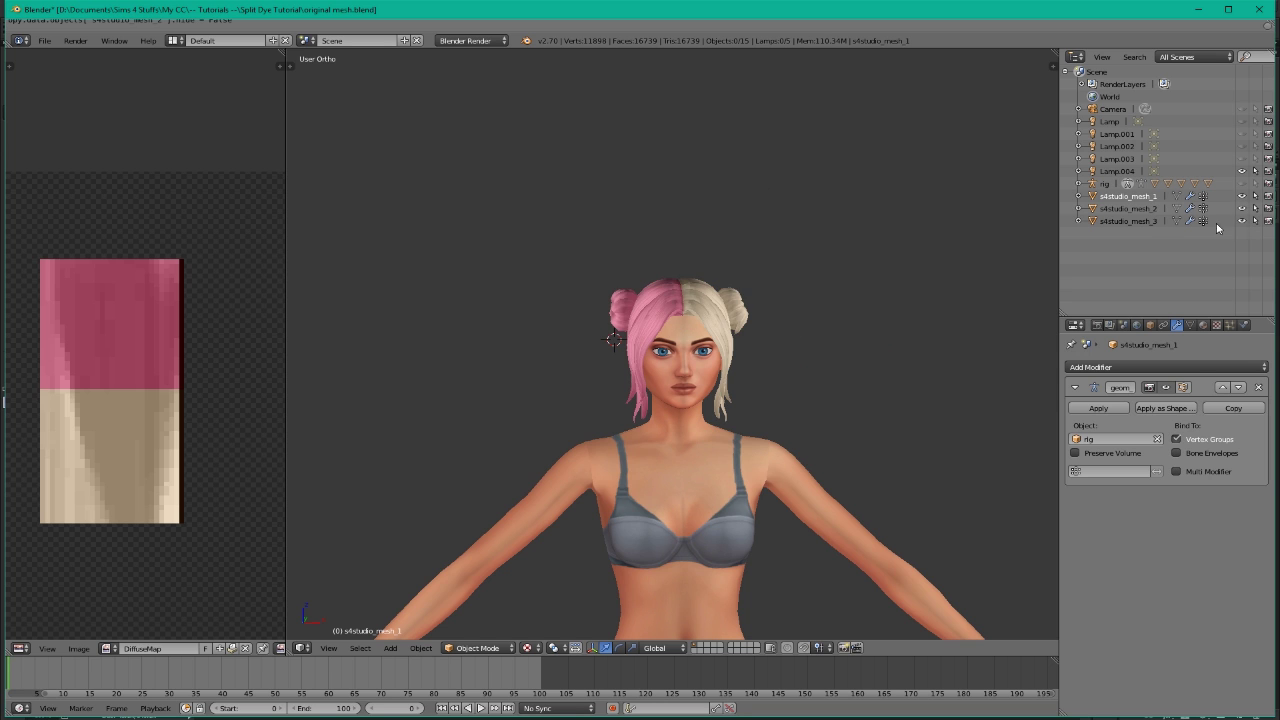
Save over the existing original mesh.blend file and minimize Blender to reach Sims 4 Studio.
key(ctrl+s)
click(734, 318)
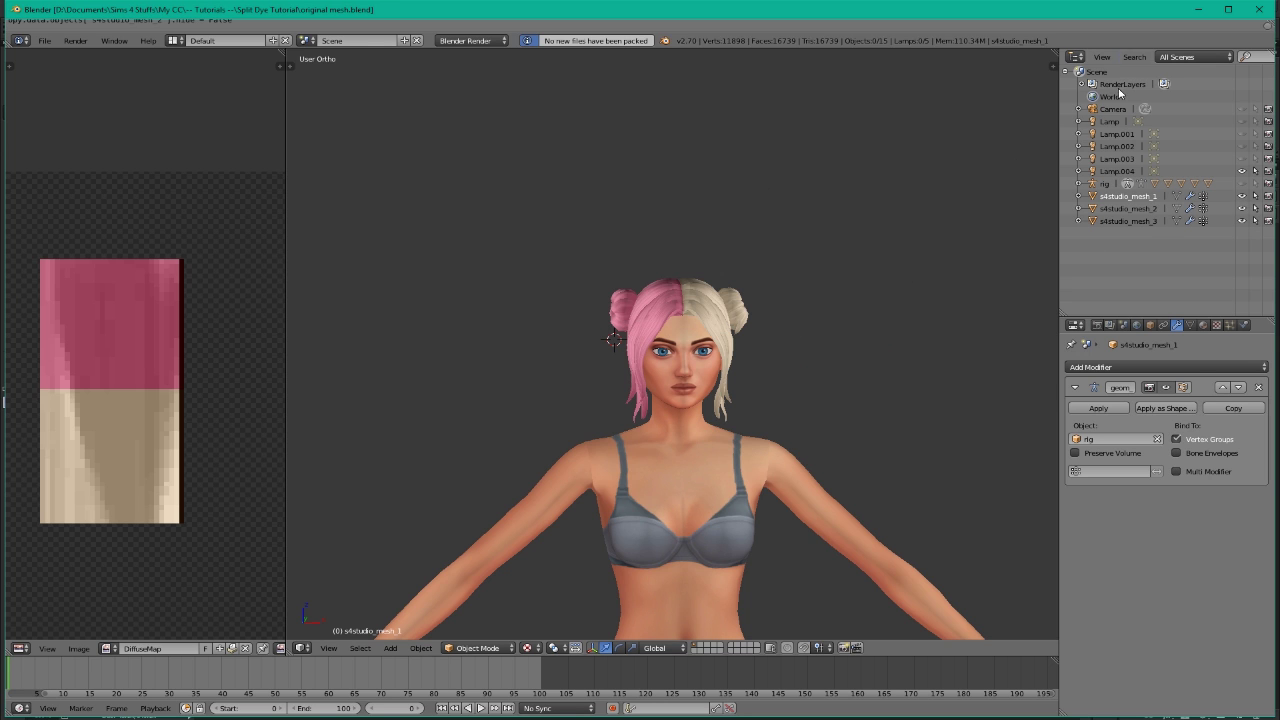
click(1196, 10)
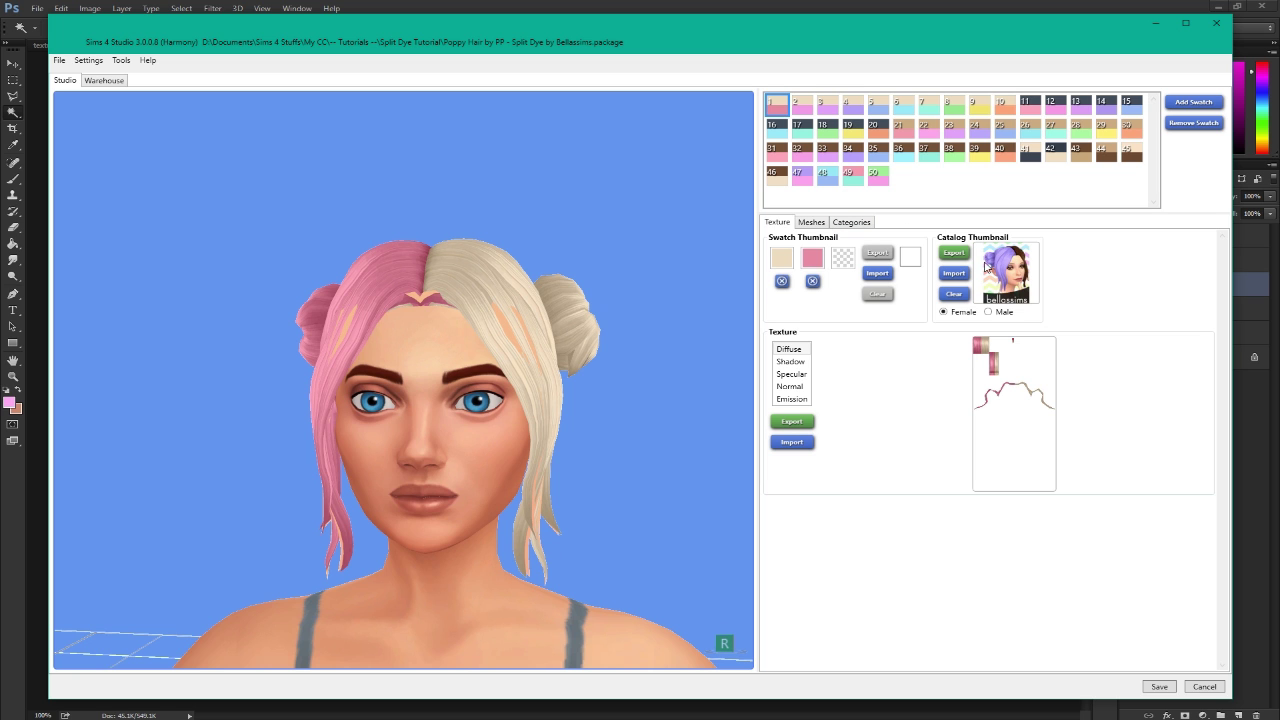
Import original mesh.blend as the LOD 0 mesh of the Poppy hair package.
click(824, 223)
click(853, 223)
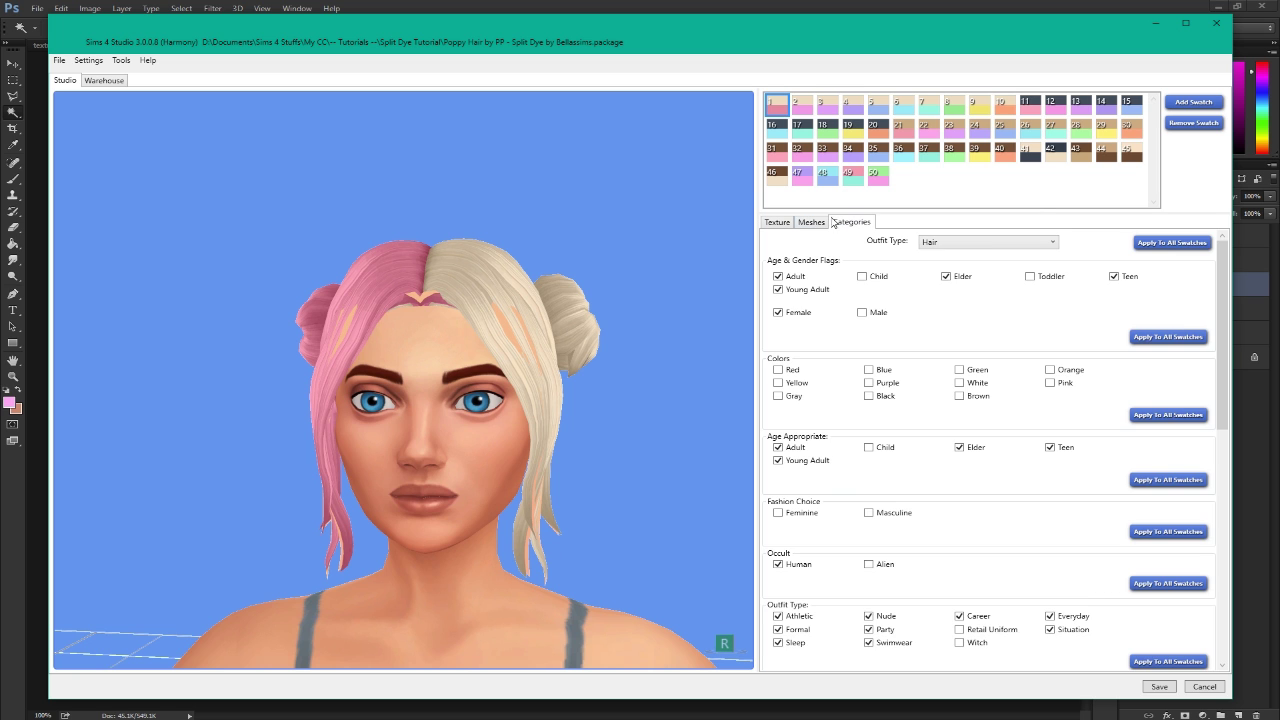
click(813, 222)
click(1003, 321)
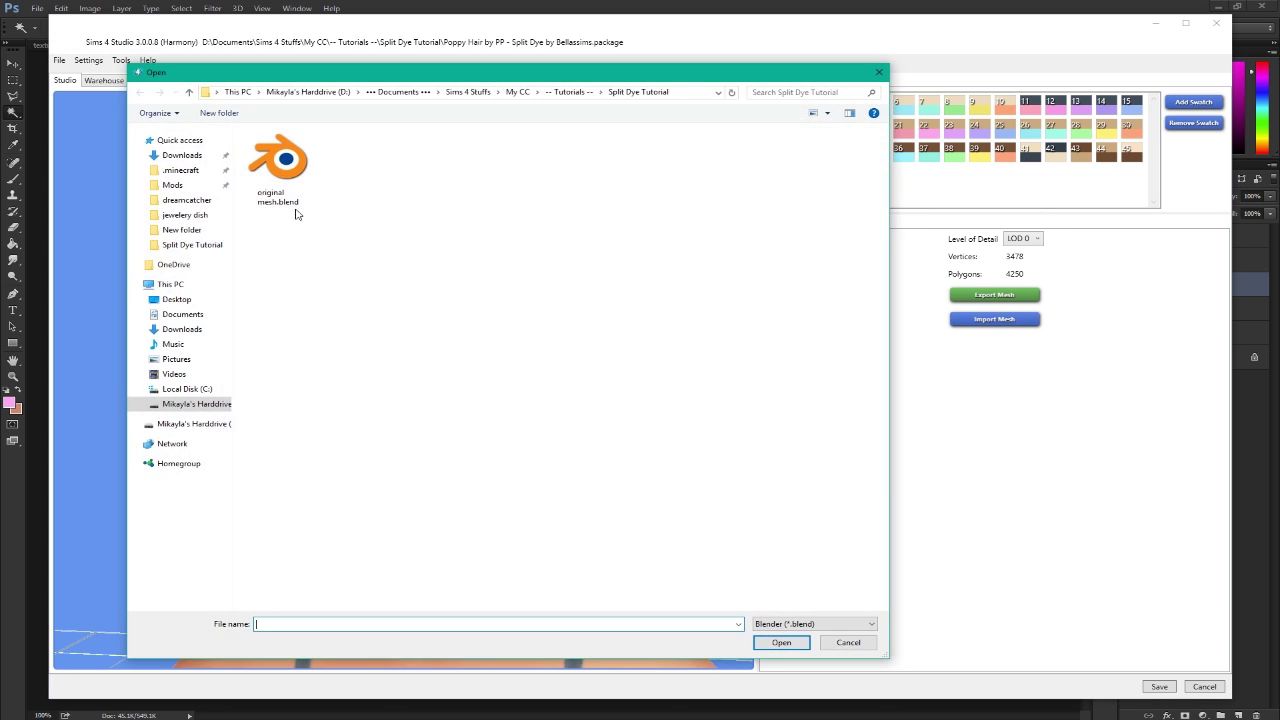
double_click(292, 205)
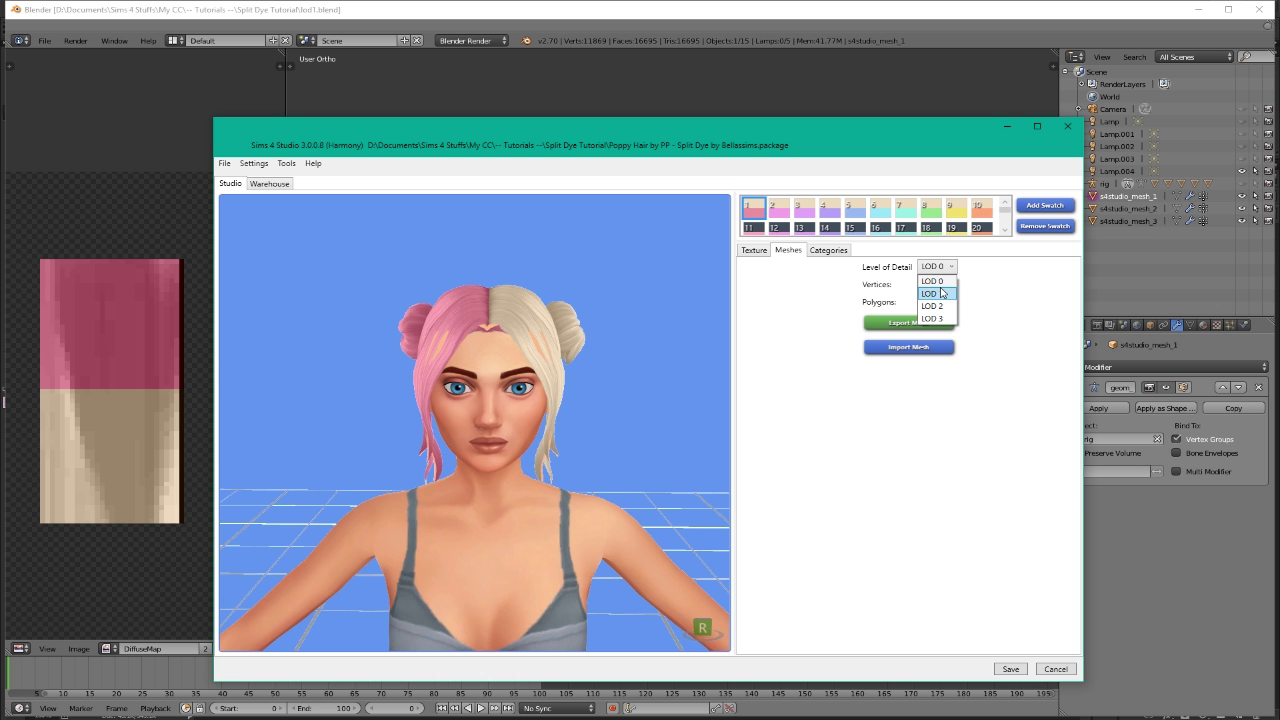
Set the level of detail to LOD 1 and import the edited Blender mesh for it.
click(935, 294)
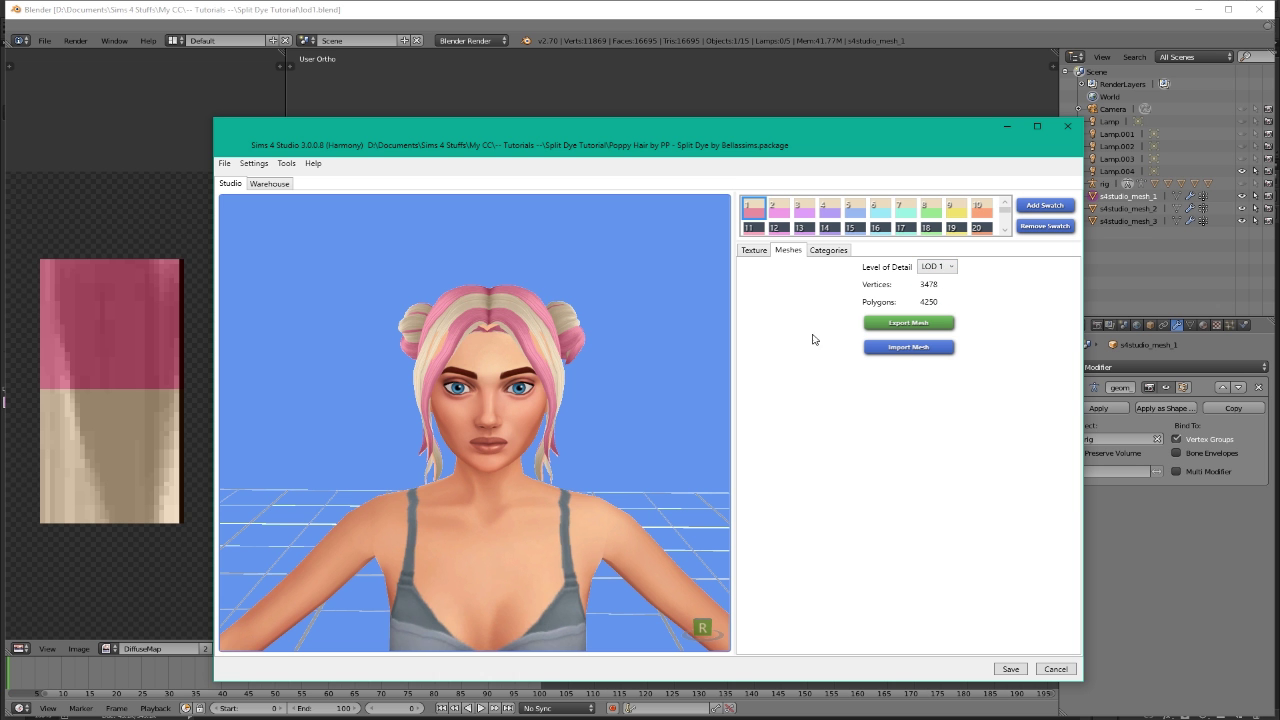
click(908, 347)
double_click(447, 228)
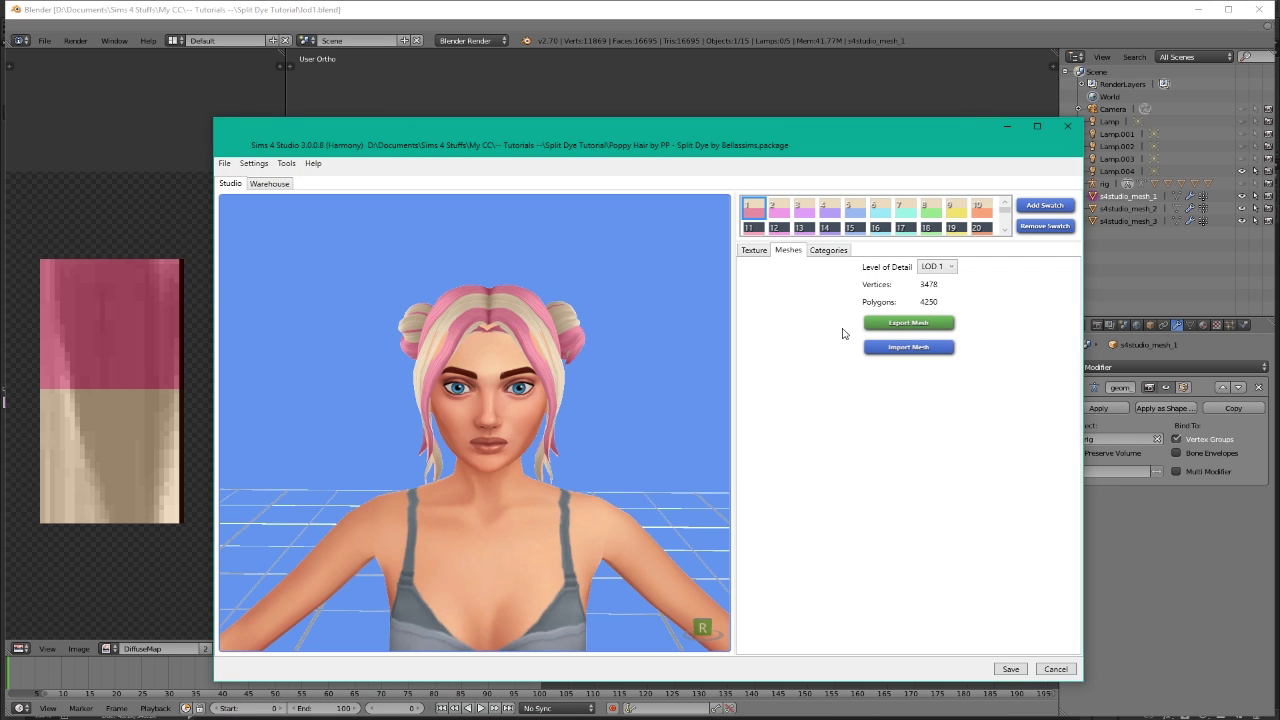
Compare the hair preview at the LOD 2, LOD 3 and LOD 1 levels of detail.
click(946, 307)
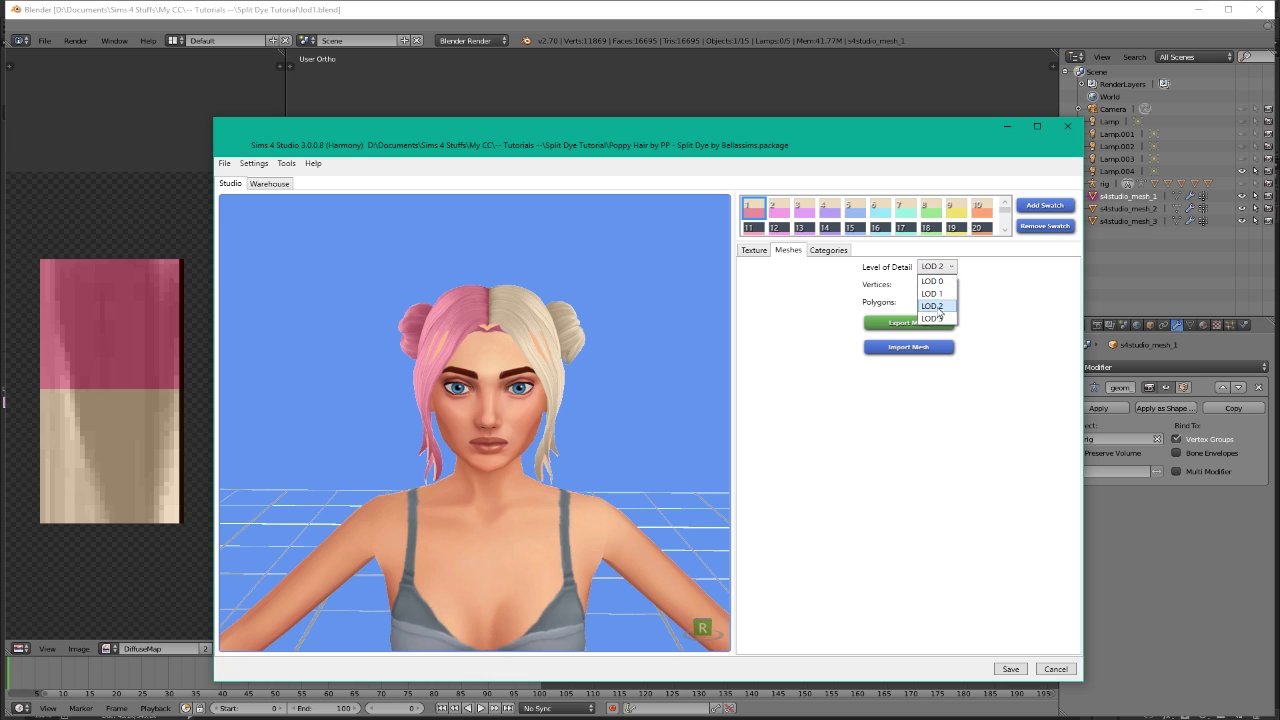
click(934, 318)
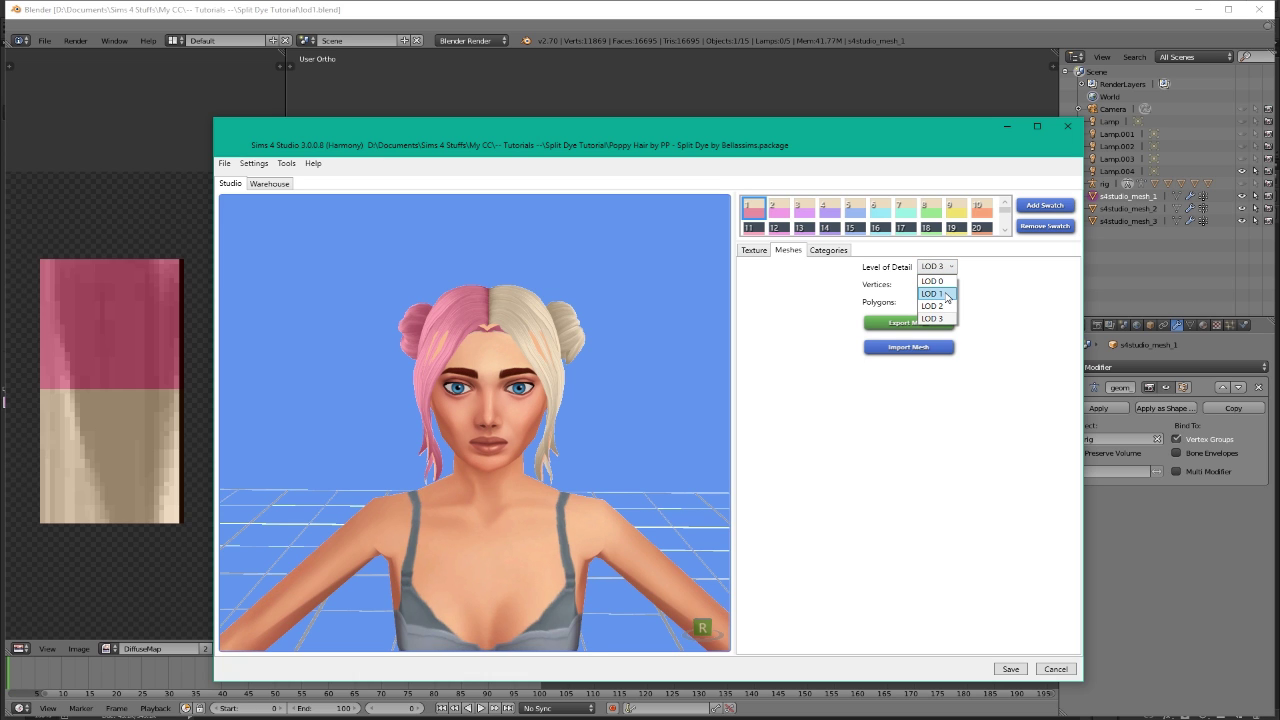
click(946, 295)
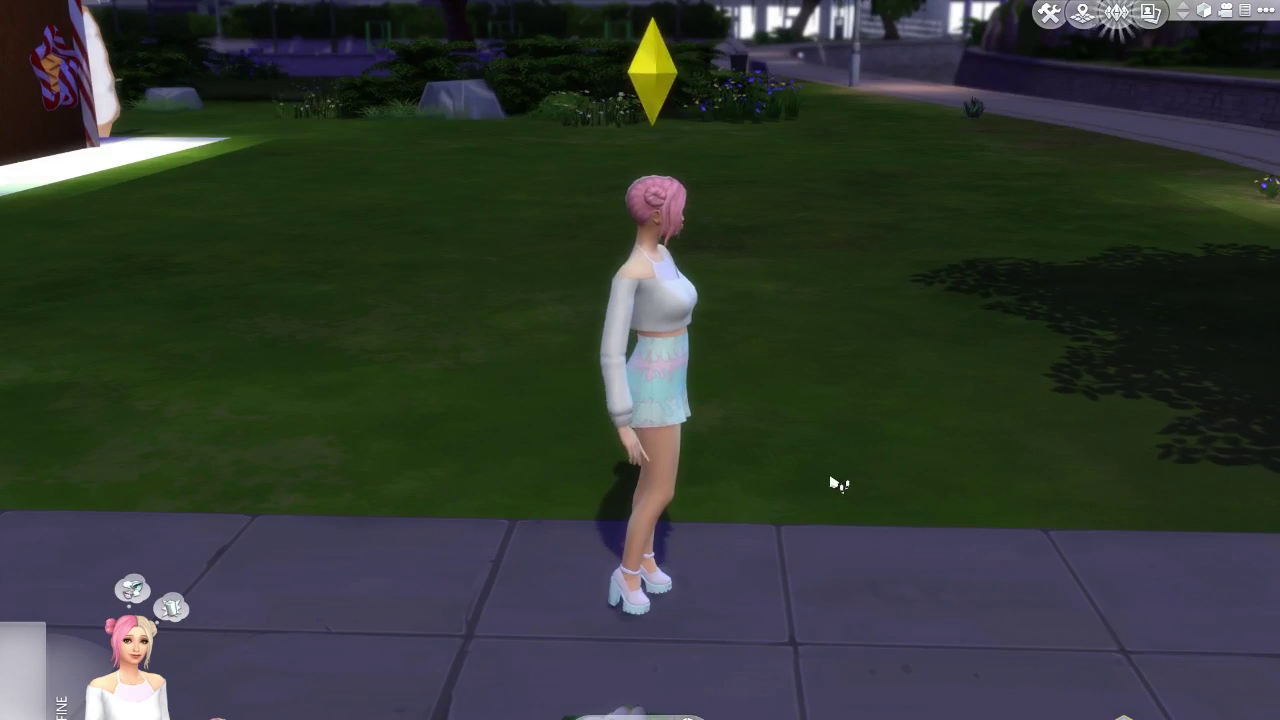
In The Sims 4, pause the game and examine the Sim's split-dye hair from several angles and camera distances.
key(p)
scroll(835, 480, up, 3)
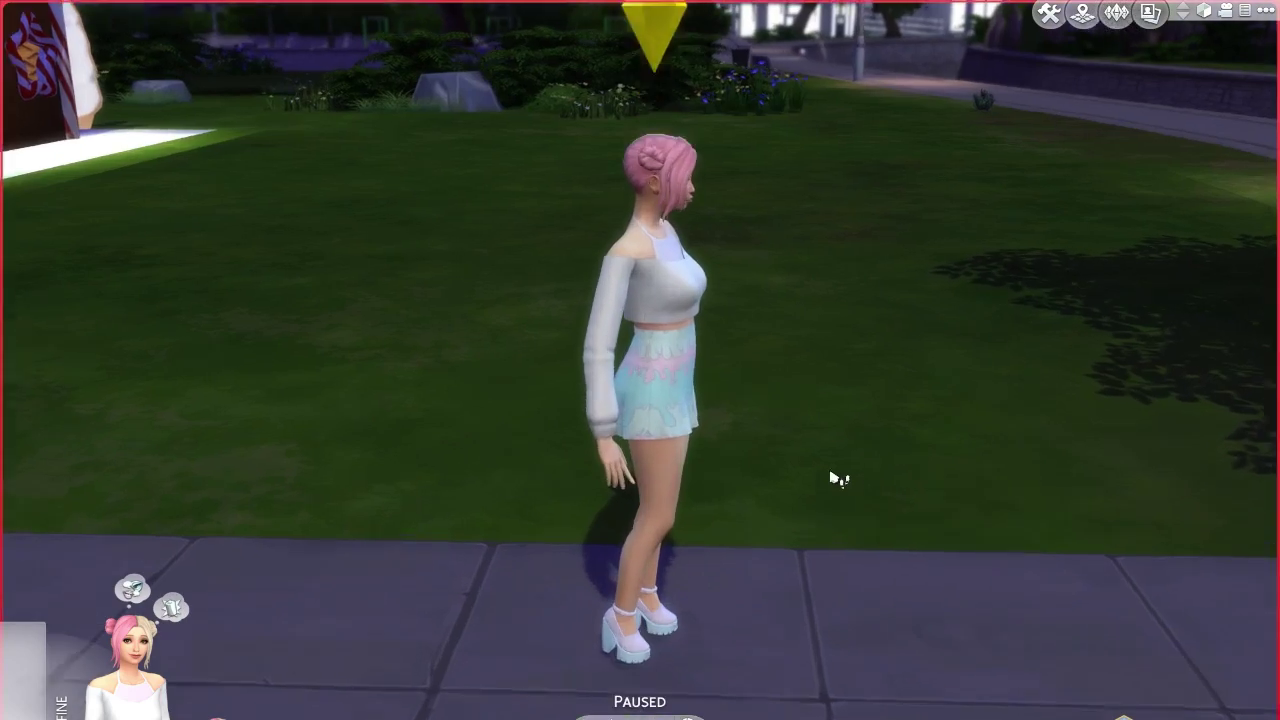
middle_drag(849, 420, 849, 420)
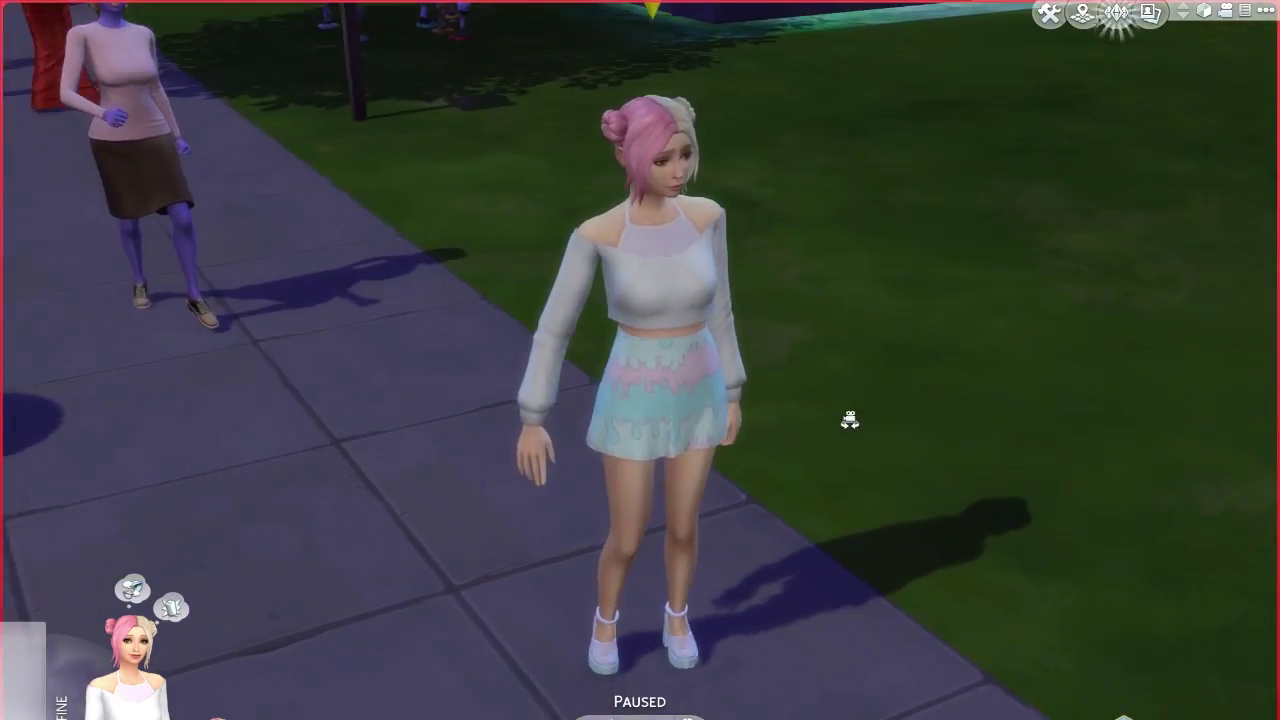
scroll(820, 428, down, 10)
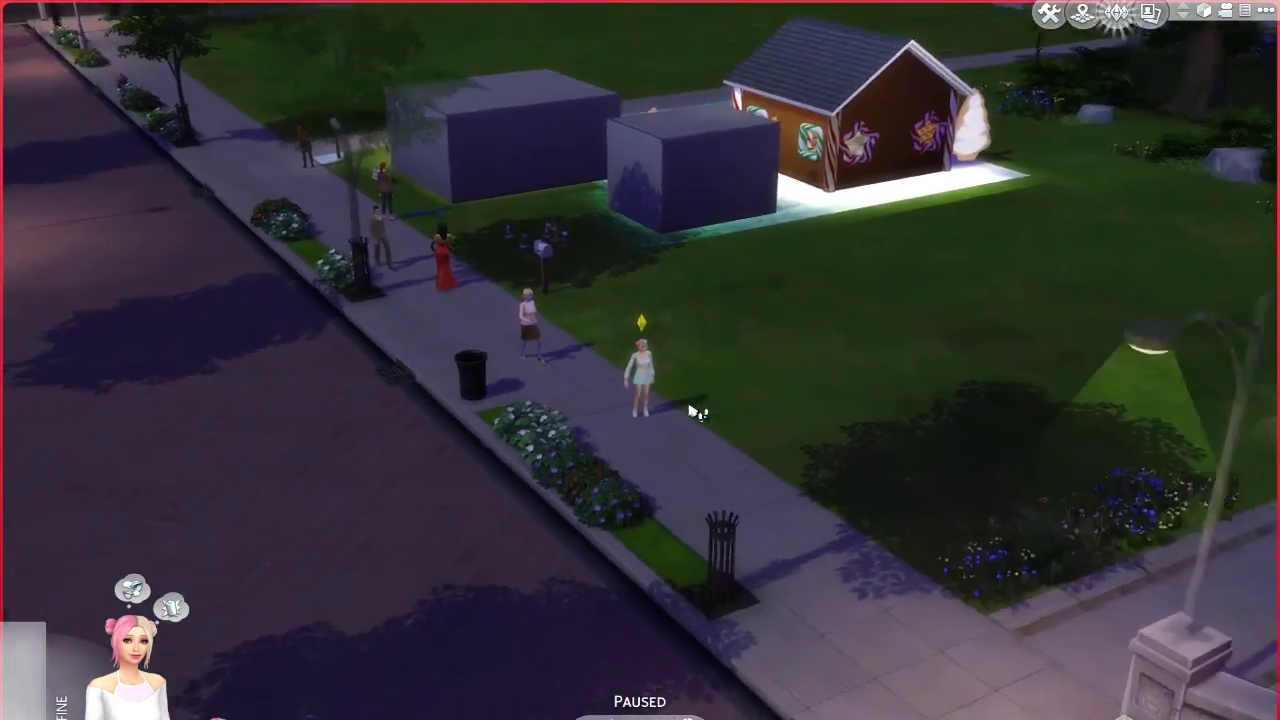
scroll(697, 412, down, 8)
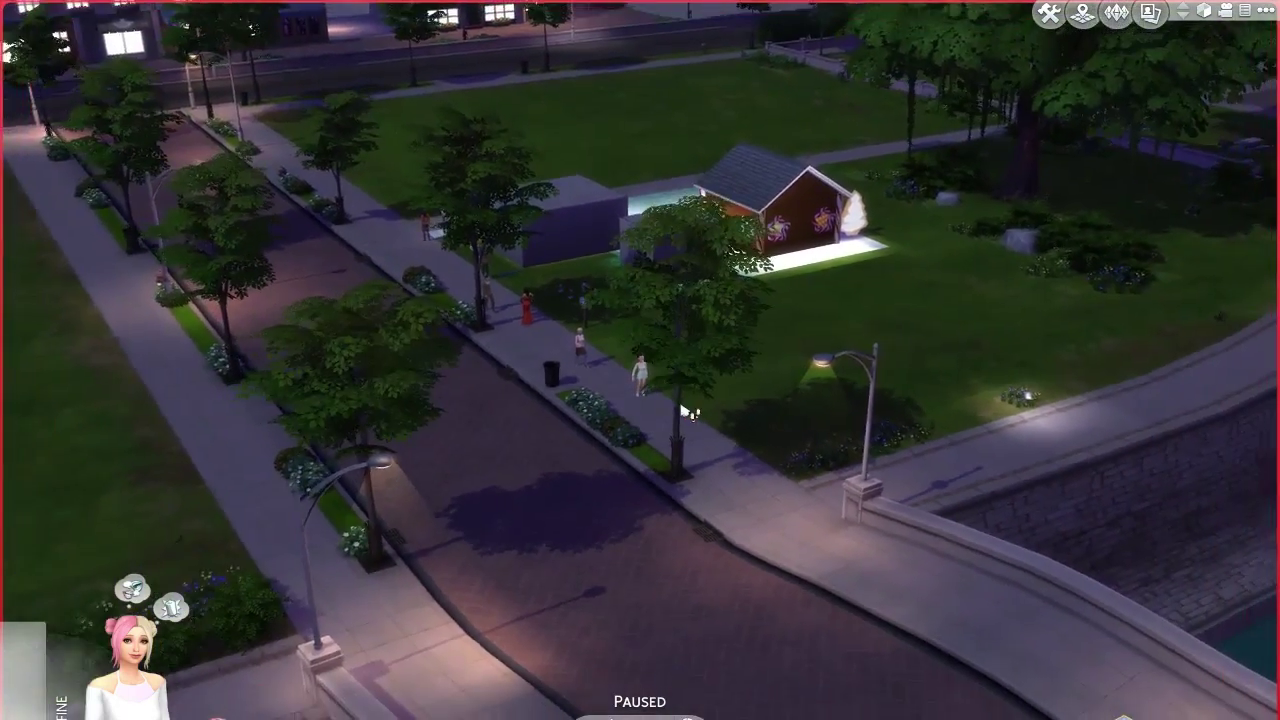
middle_drag(690, 413, 735, 438)
scroll(676, 434, down, 5)
scroll(677, 432, up, 5)
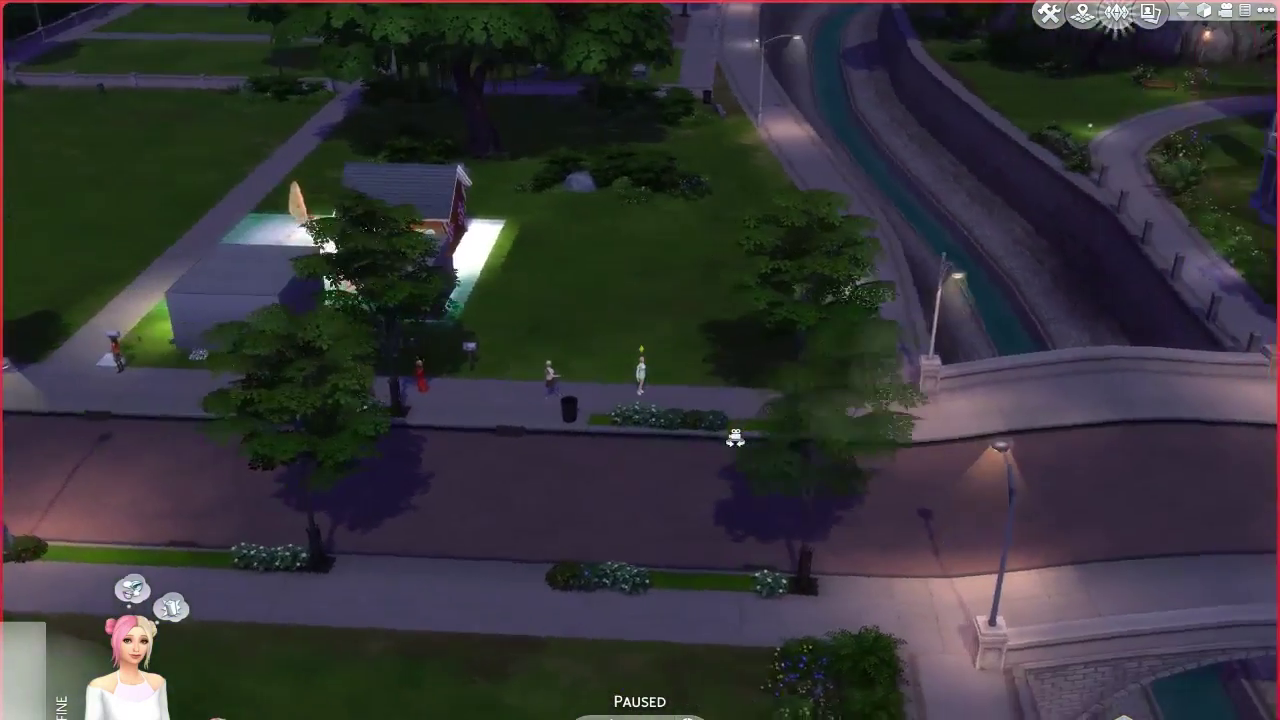
scroll(663, 423, down, 5)
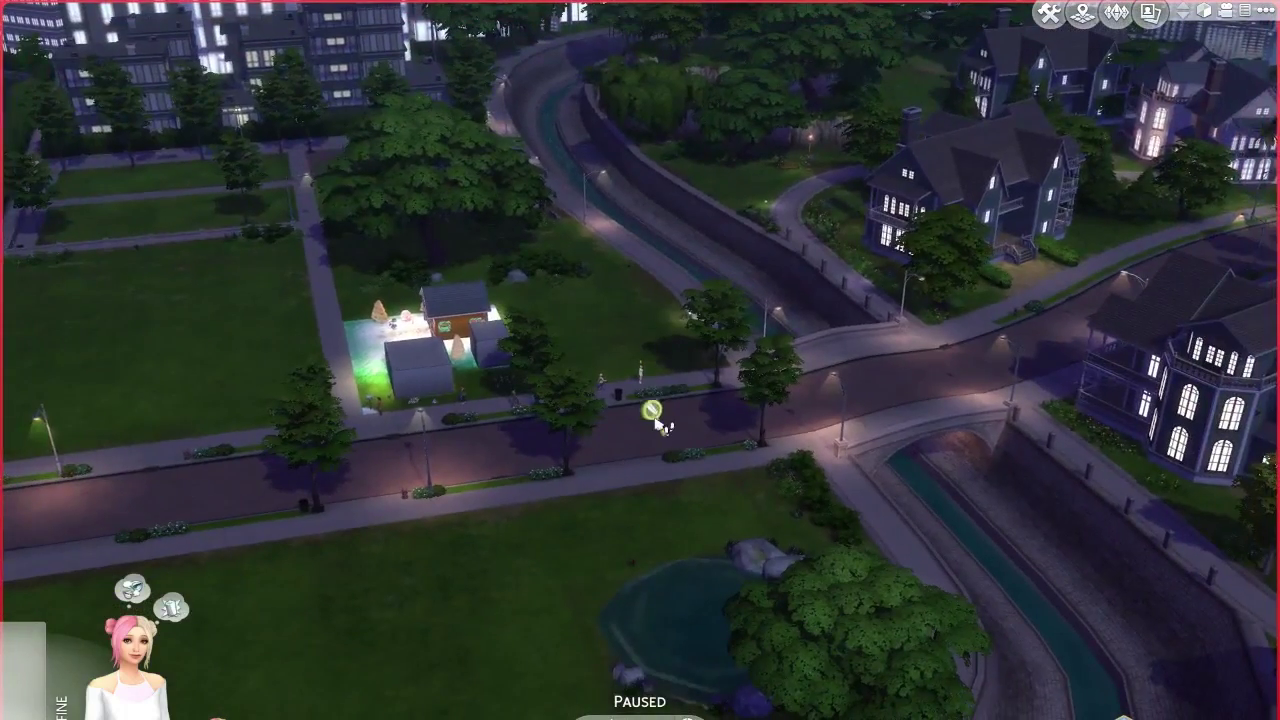
key(Tab)
scroll(640, 360, up, 5)
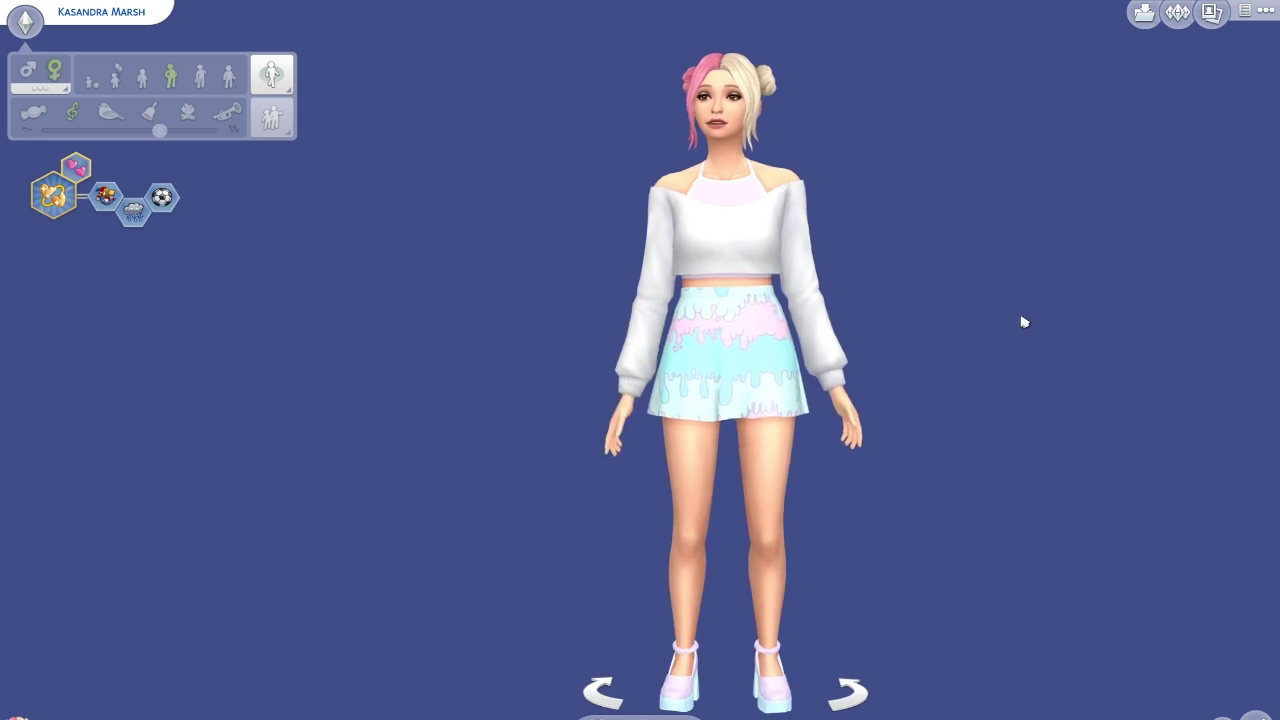
Examine the pink and blonde hair up close on the Sim in Create a Sim.
scroll(1024, 321, up, 3)
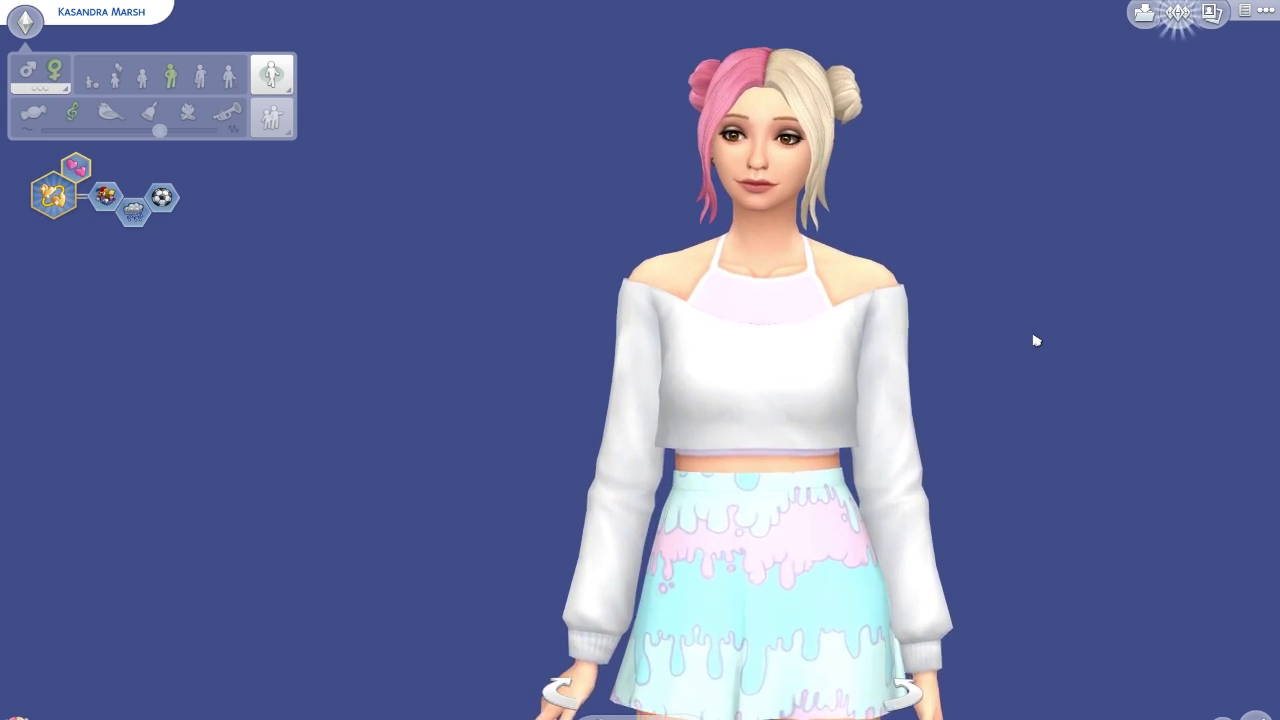
scroll(1051, 343, up, 2)
scroll(1051, 342, down, 2)
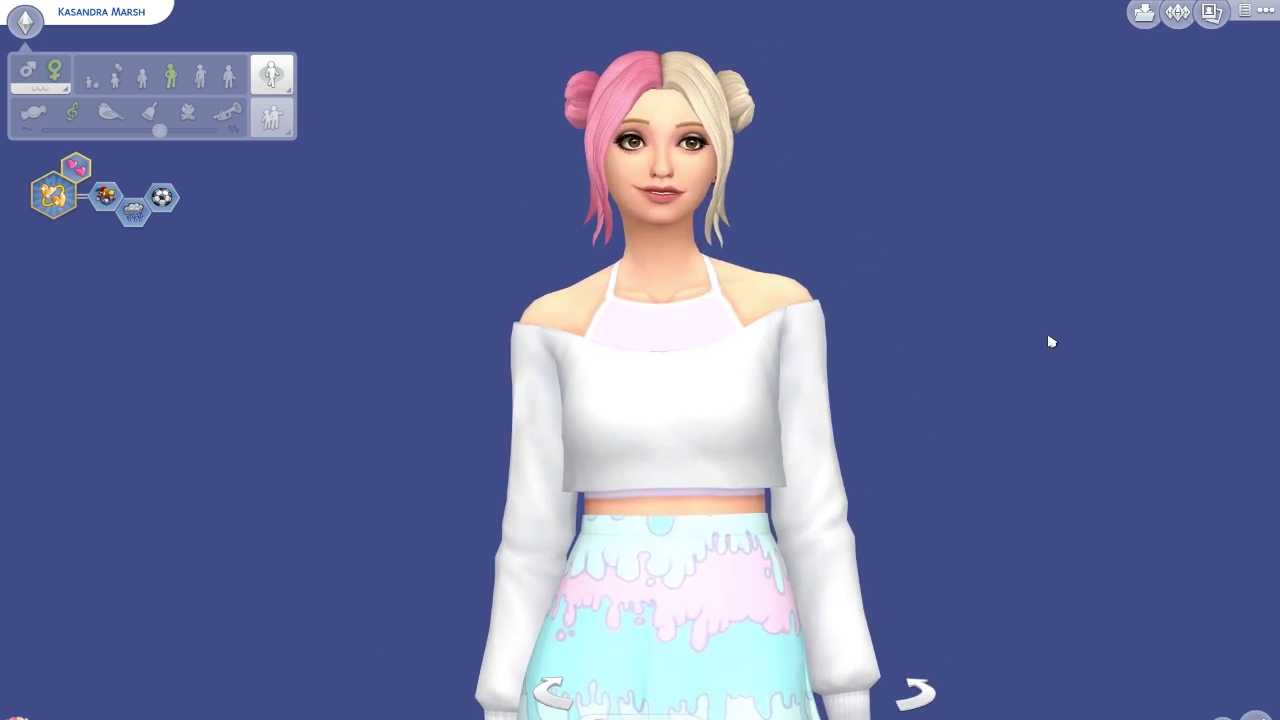
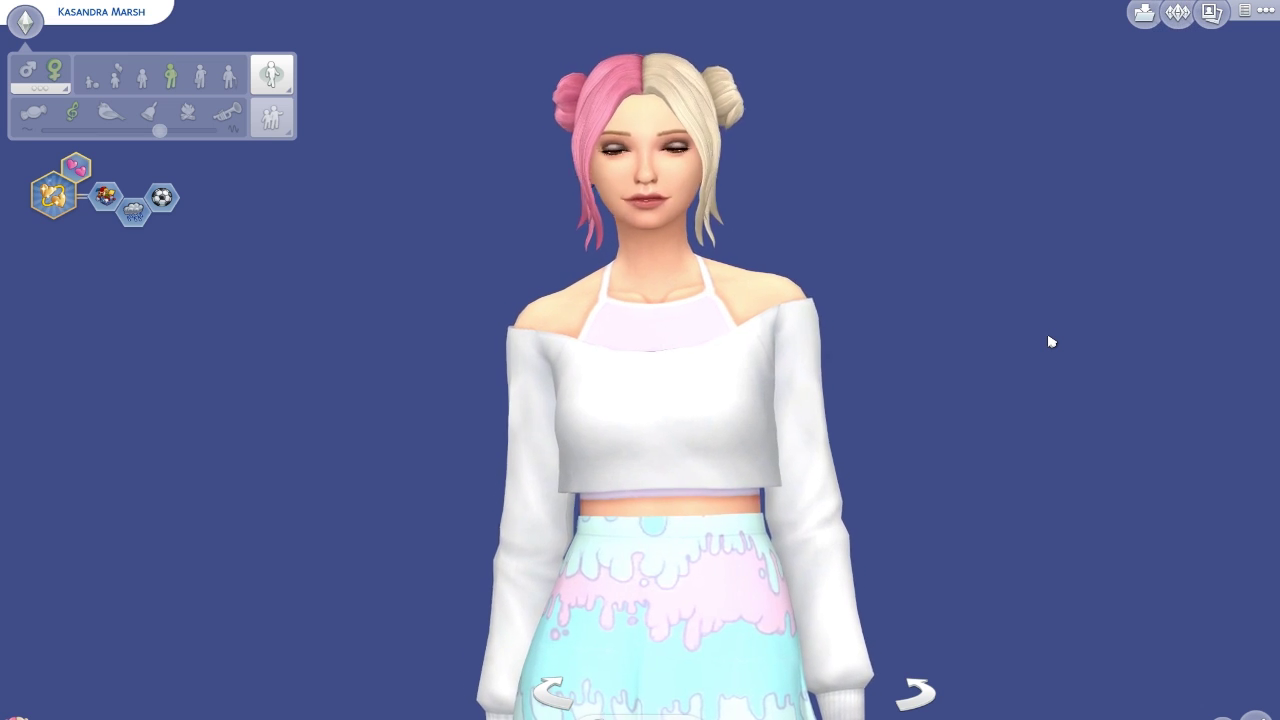
click(27, 25)
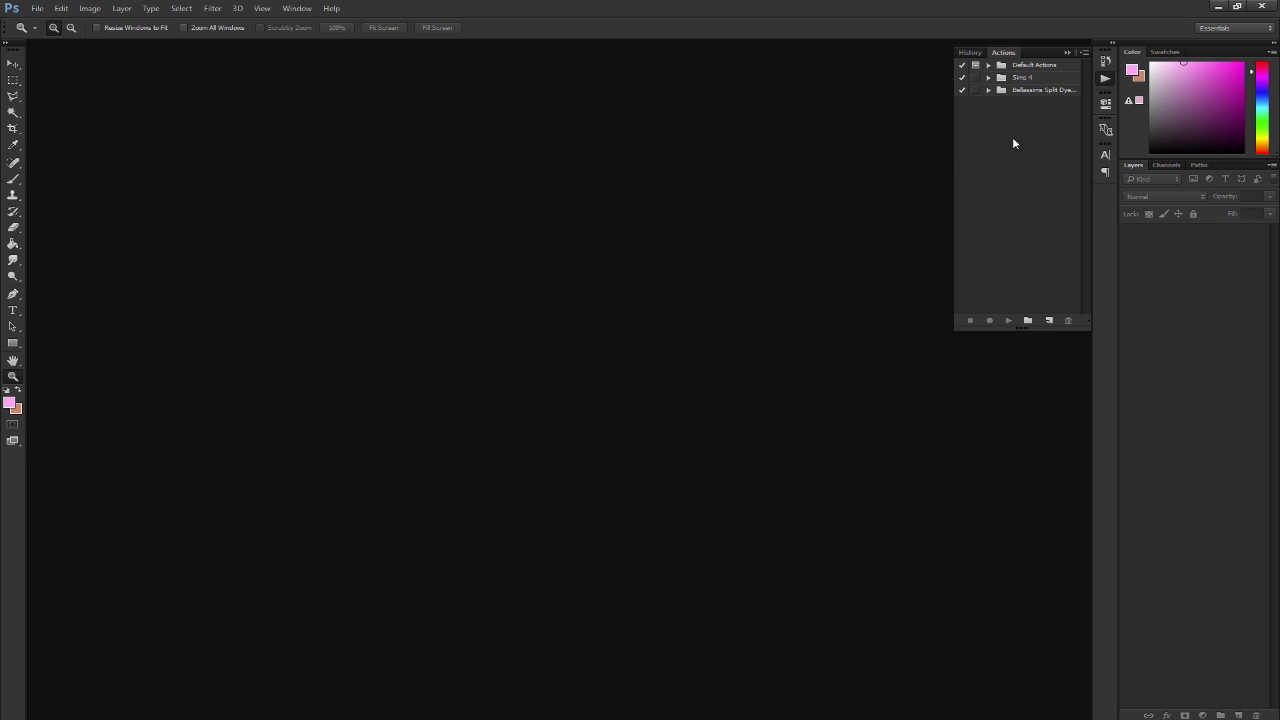
In Photoshop, reopen the Actions panel and load Bellassims Split Dye Action.atn from D:\Documents\Sims 4 Stuffs\My CC\-- Tutorials --\Split Dye Tutorial.
click(1066, 53)
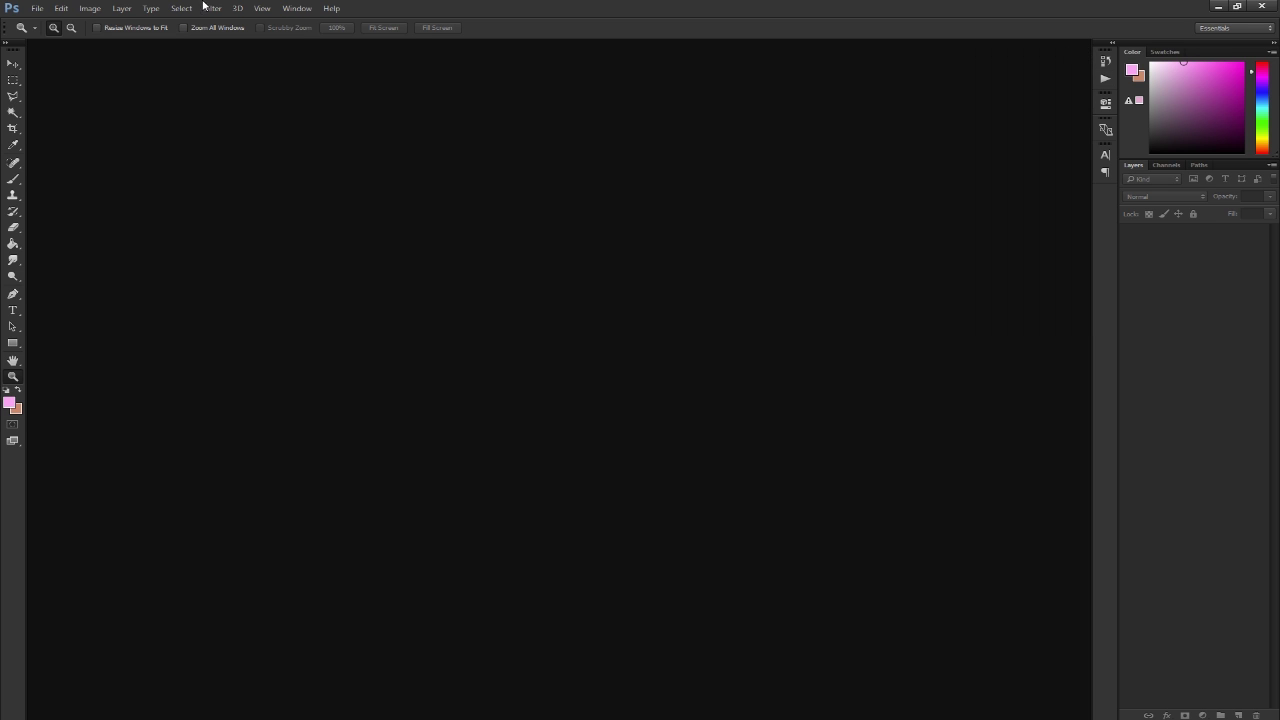
click(298, 8)
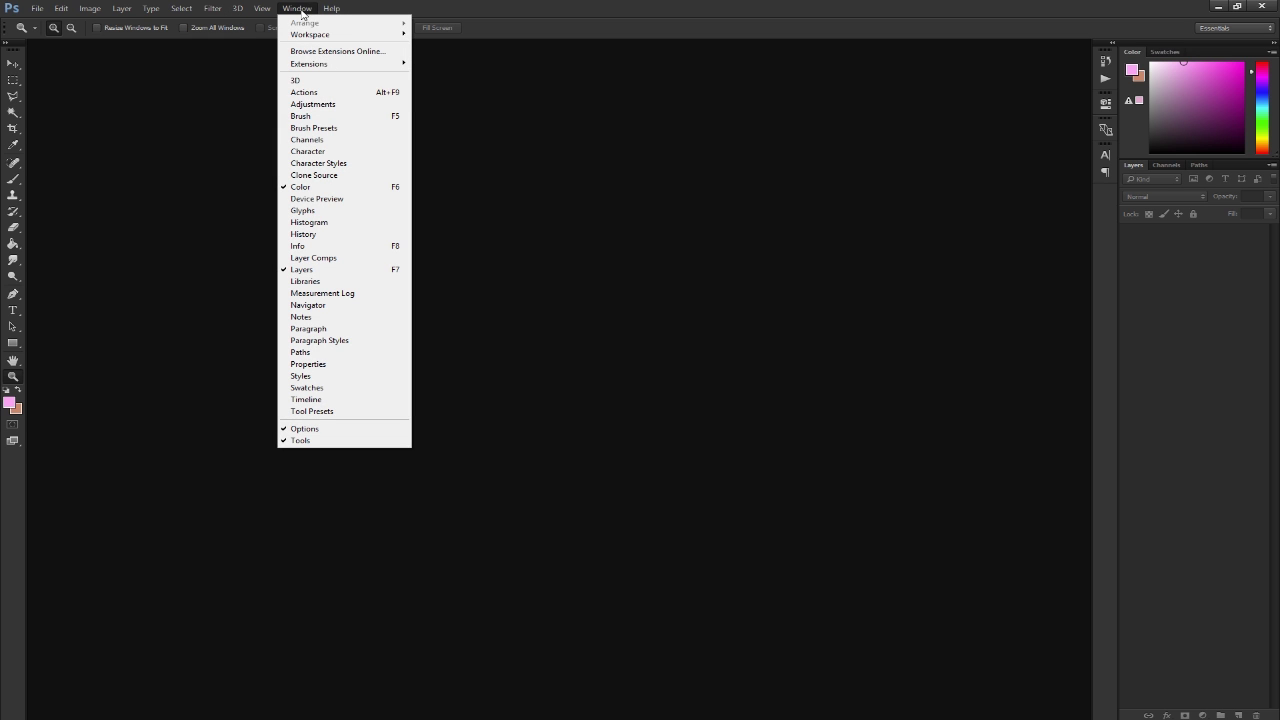
click(308, 92)
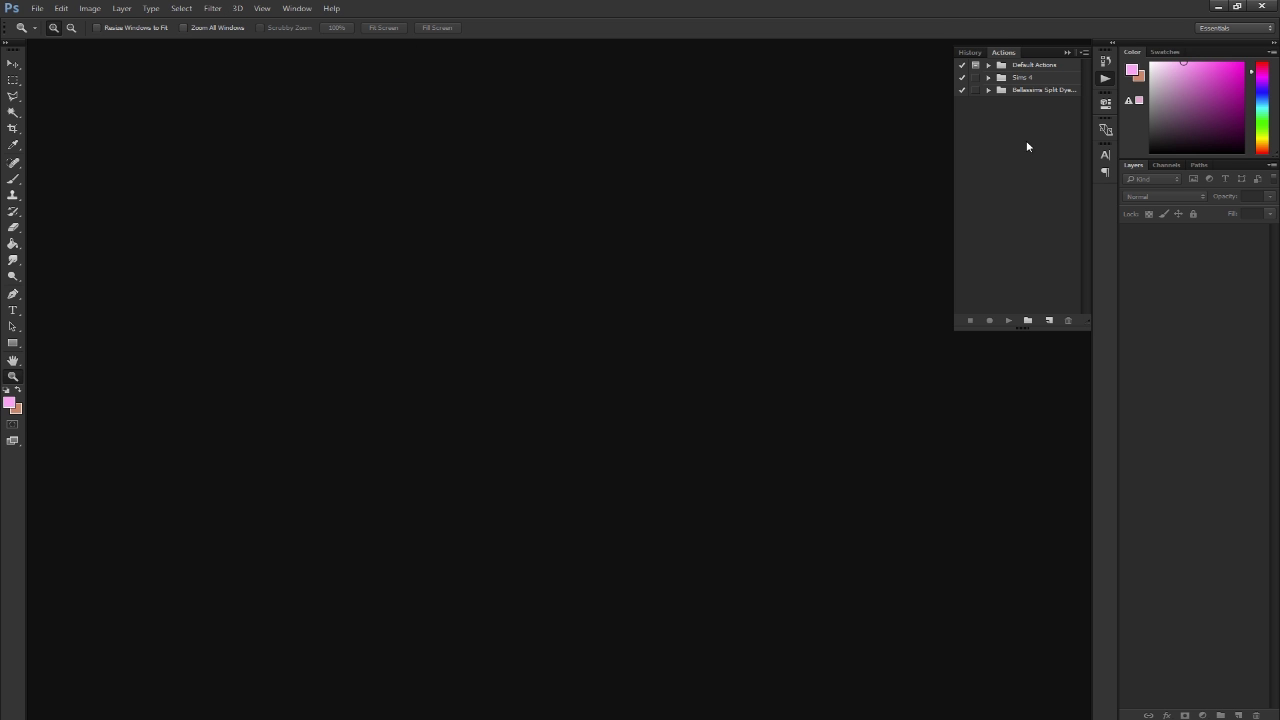
click(1085, 54)
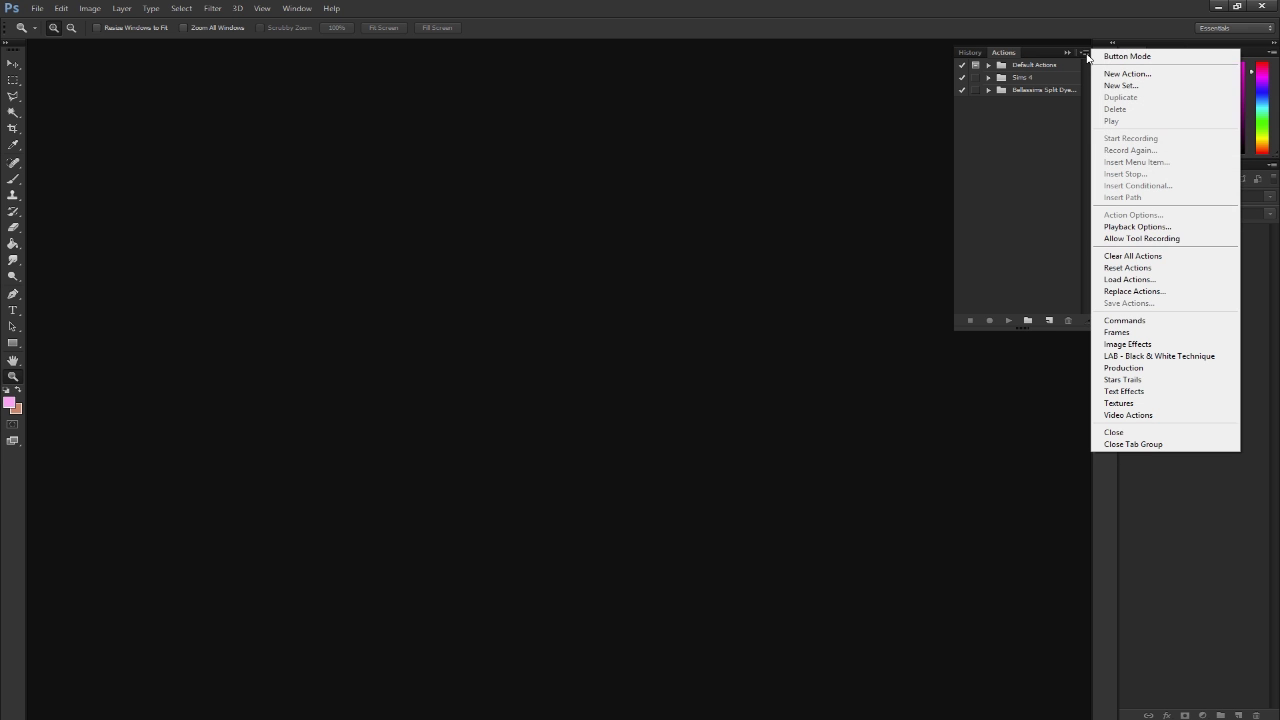
click(1118, 282)
click(552, 64)
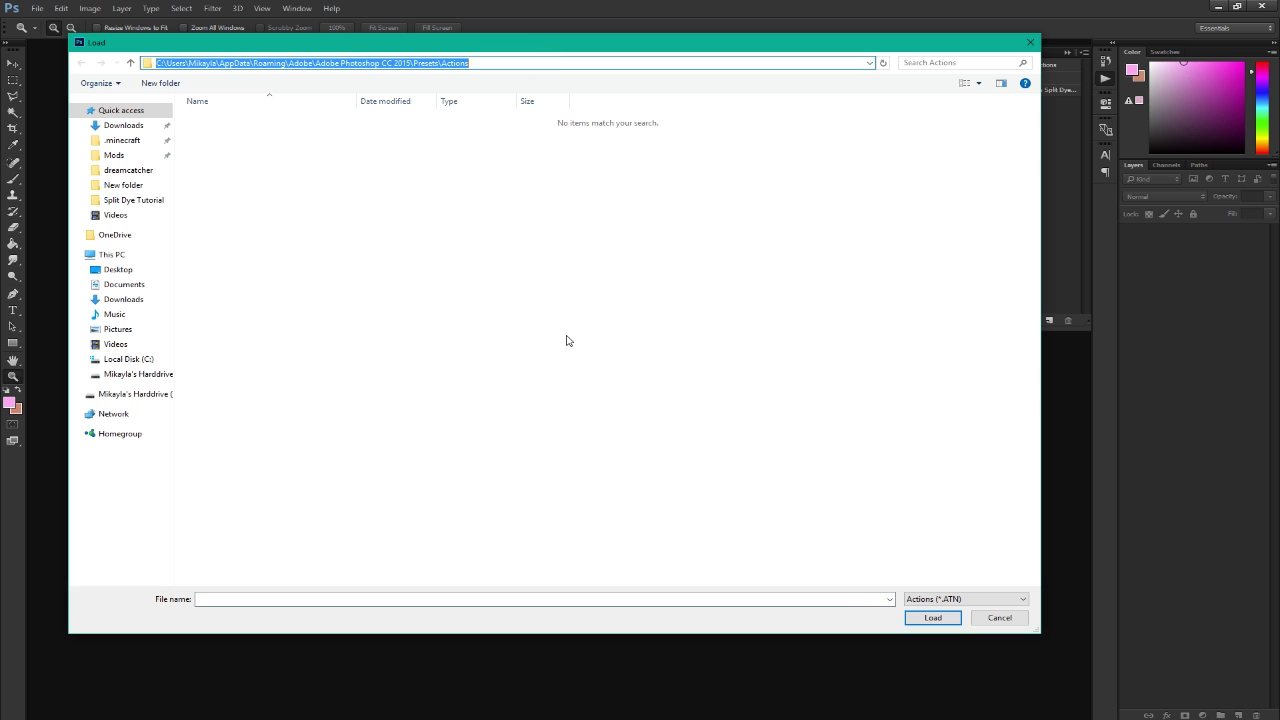
text(D:\Documents\Sims 4 Stuffs\My CC\-- Tutorials --\Split Dye Tutorial)
key(Return)
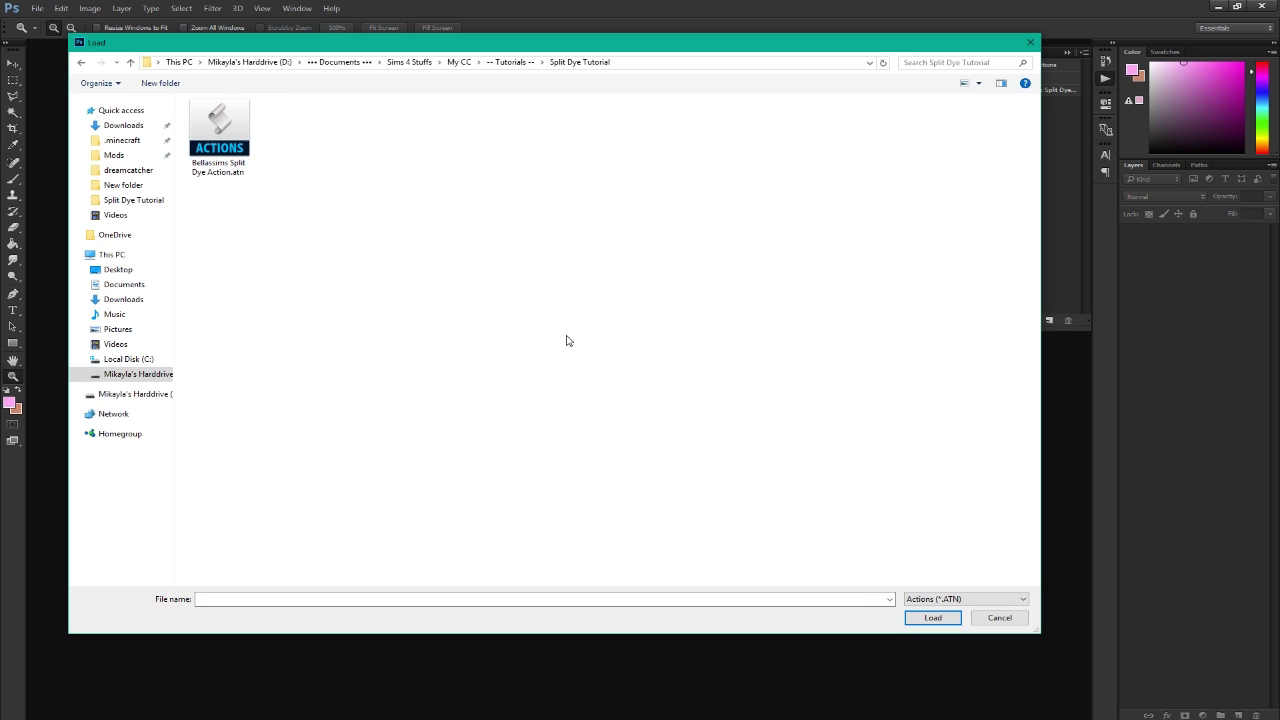
click(240, 163)
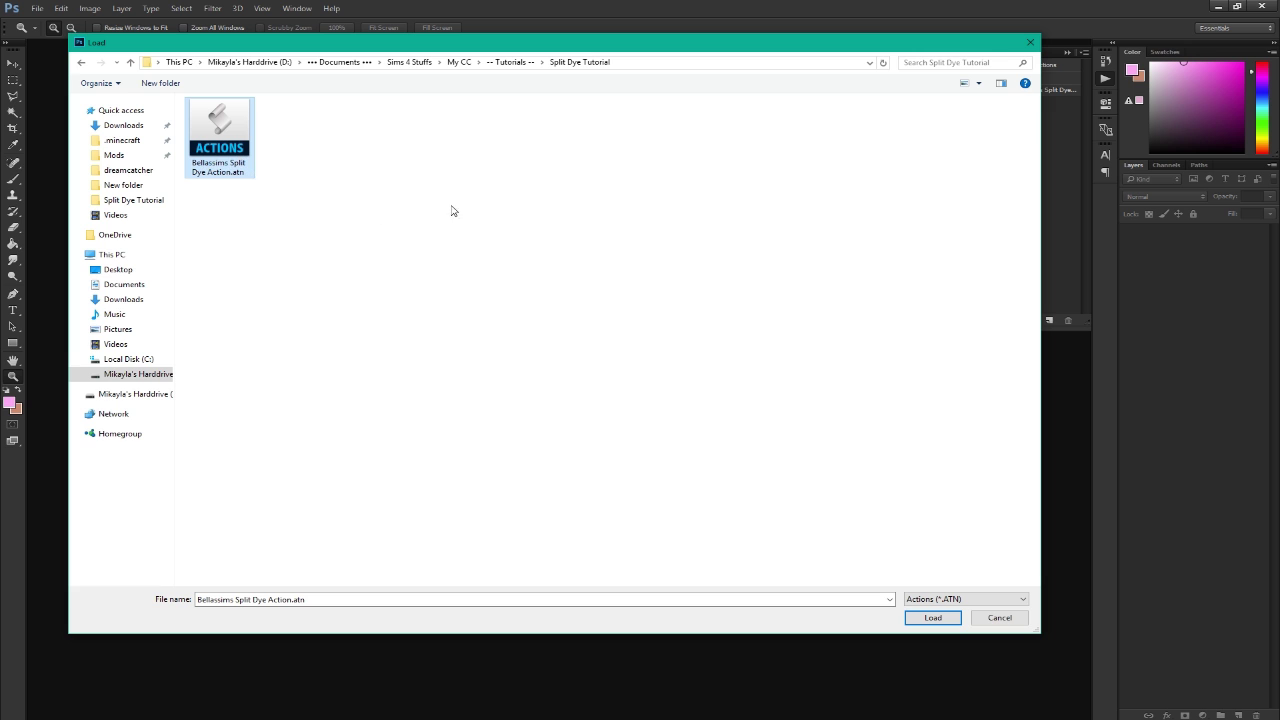
click(932, 618)
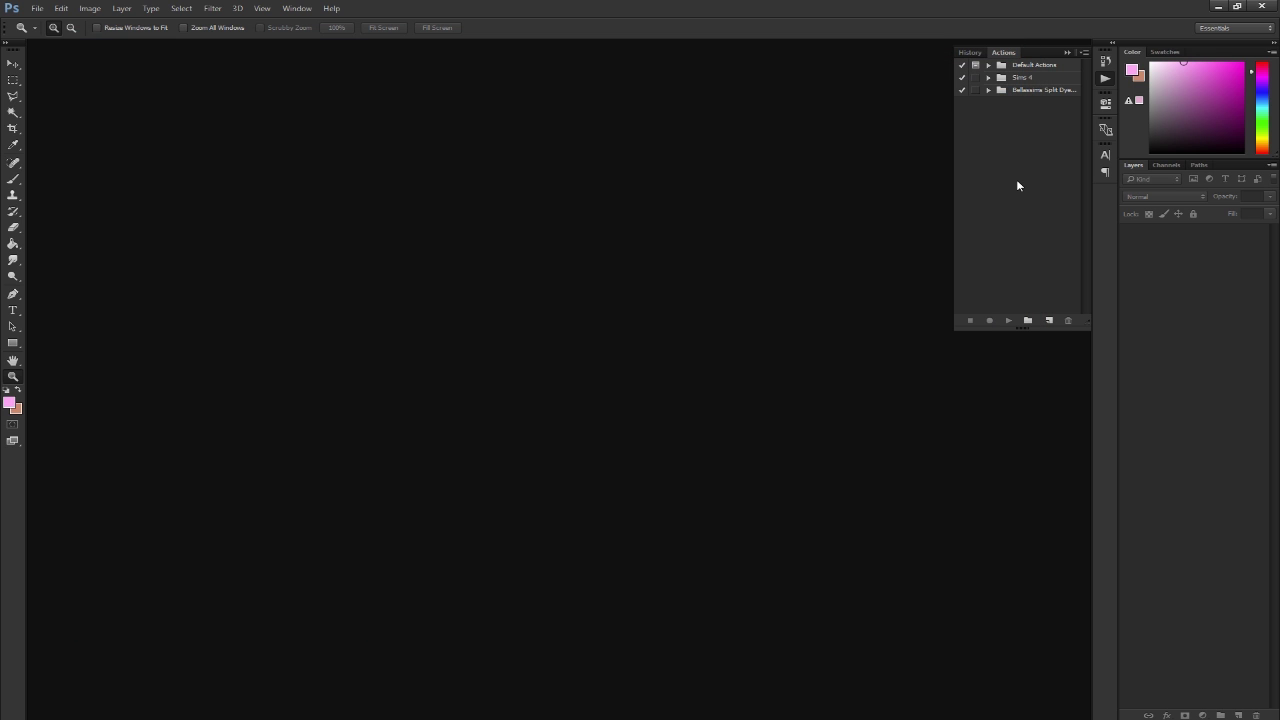
In Sims 4 Studio, export the Diffuse texture as texture.png to Downloads and open that file in Photoshop.
key(alt+Tab)
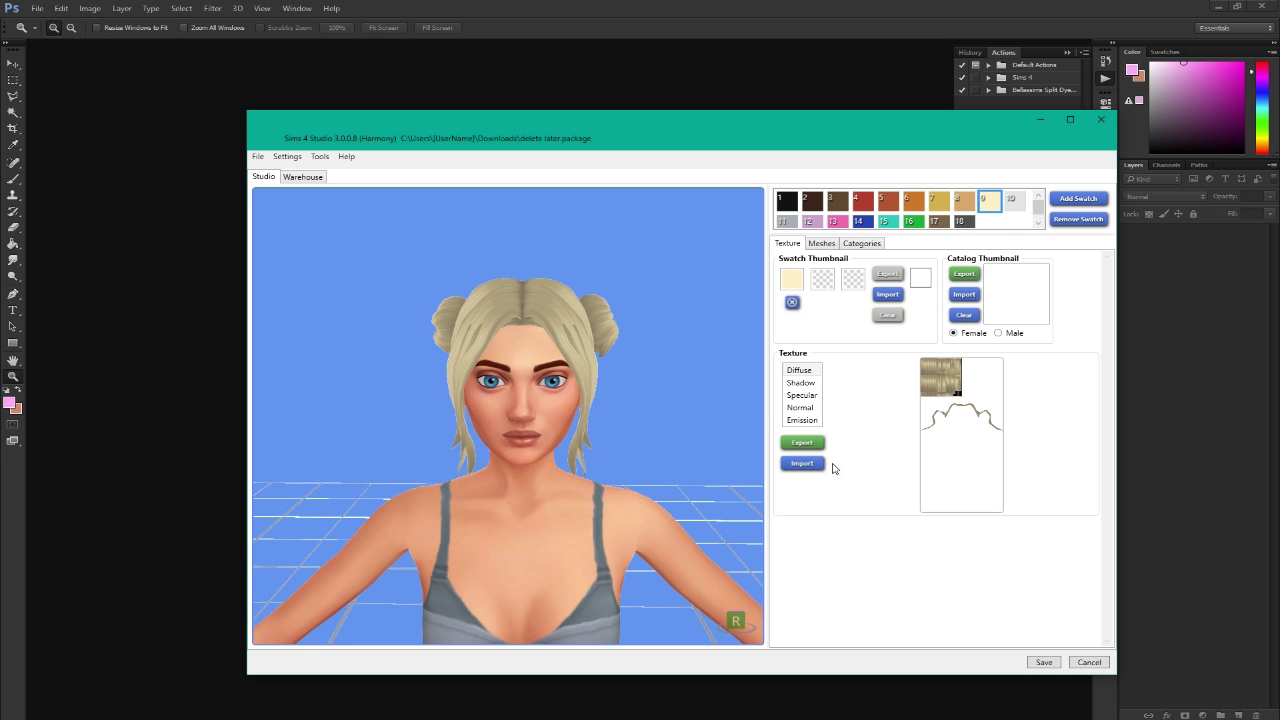
click(802, 442)
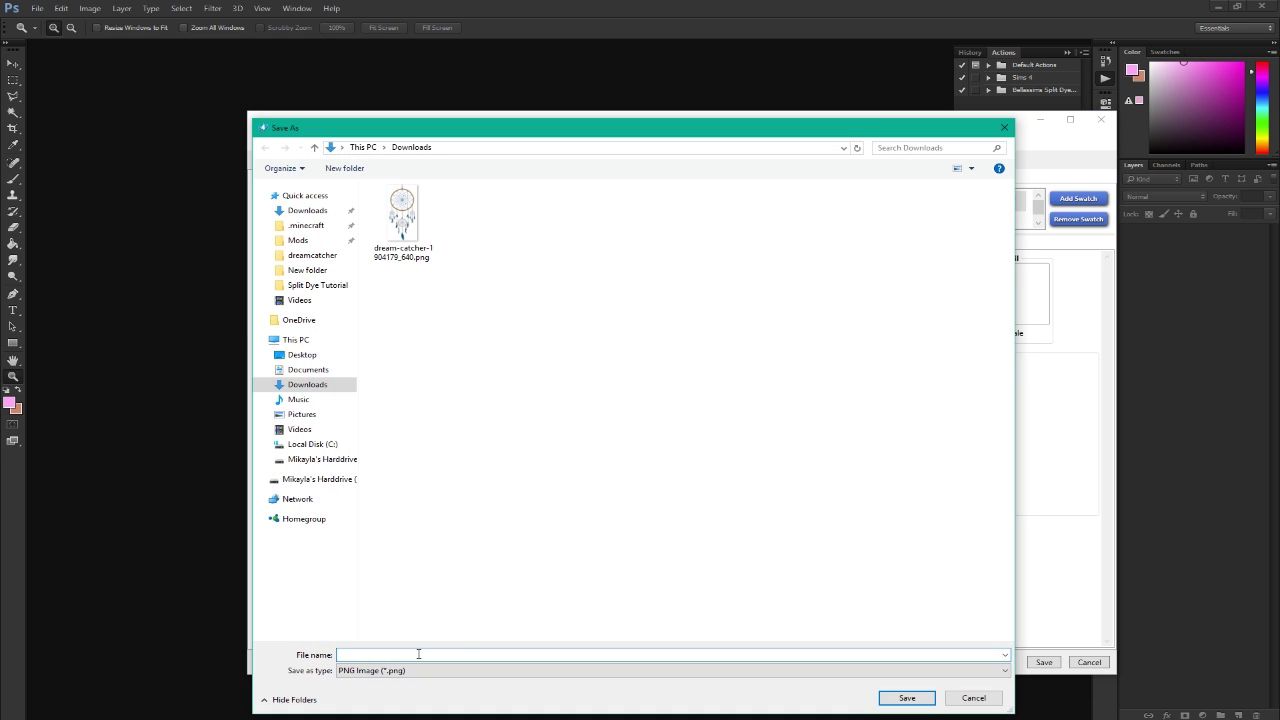
text(texture)
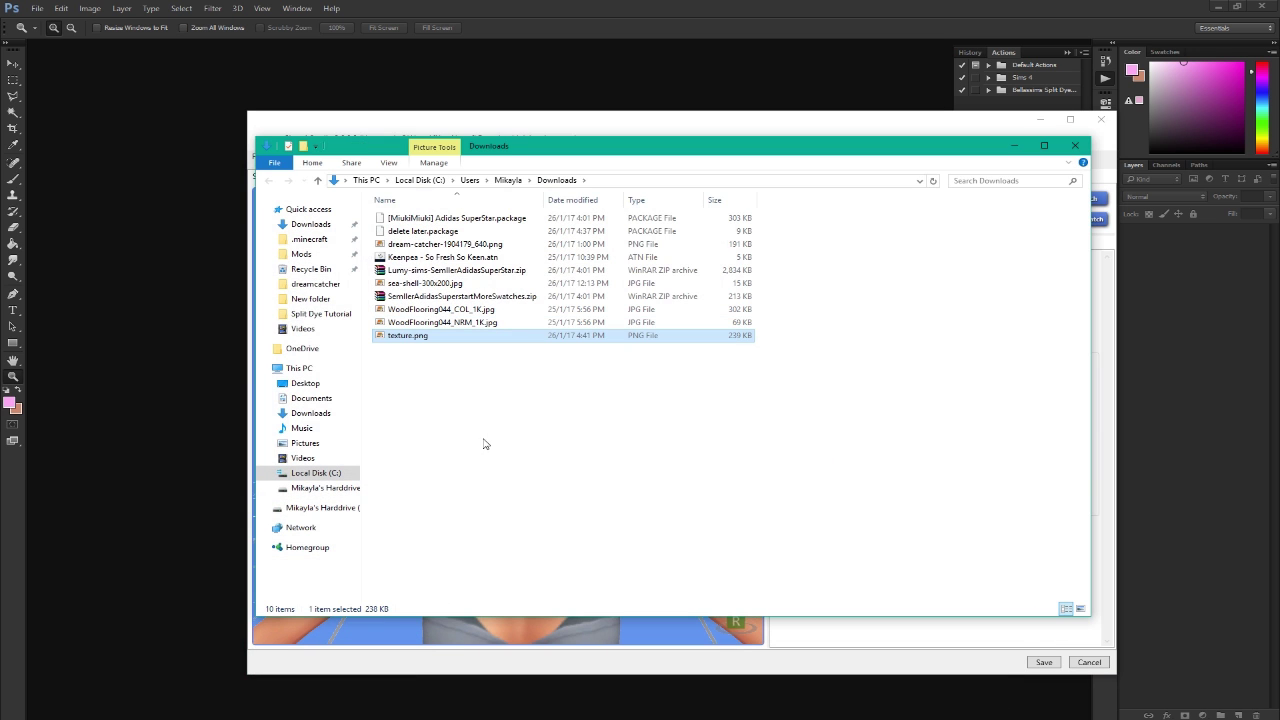
drag(420, 338, 209, 335)
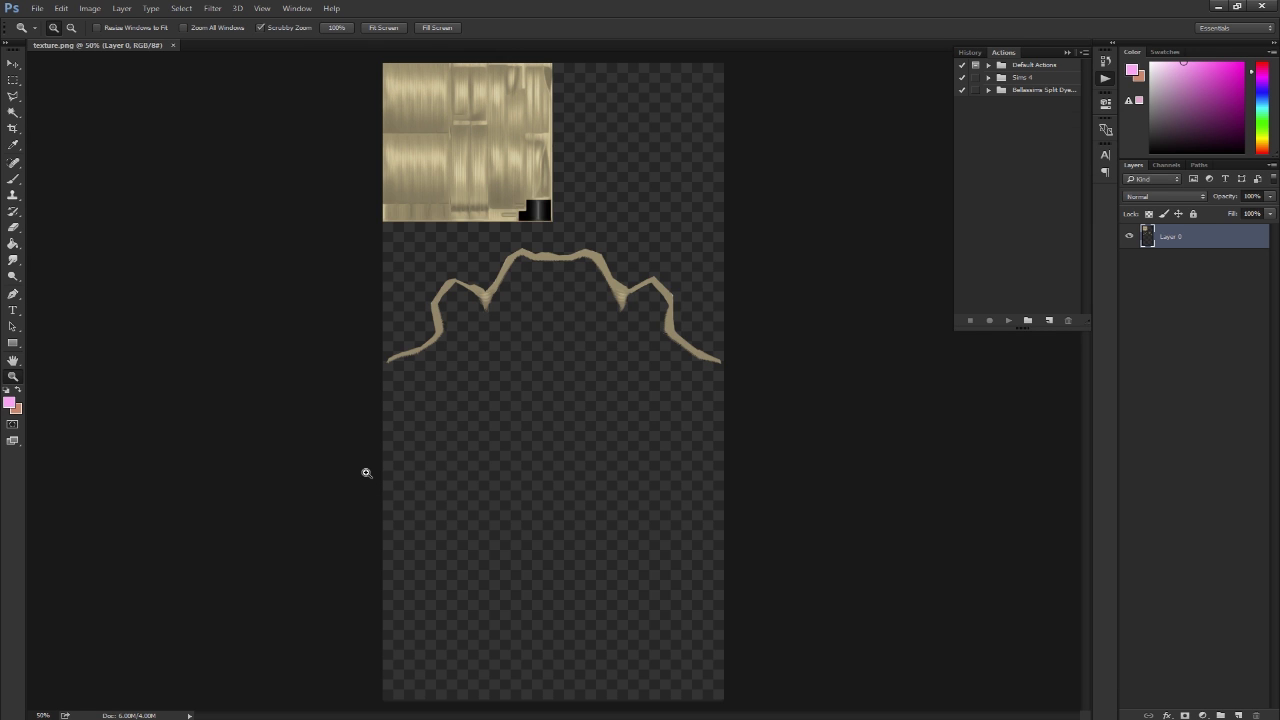
Place uv.png from Sims 4 Stuffs\My CC\-- Tutorials --\Split Dye Tutorial as an embedded layer over the texture.
click(37, 8)
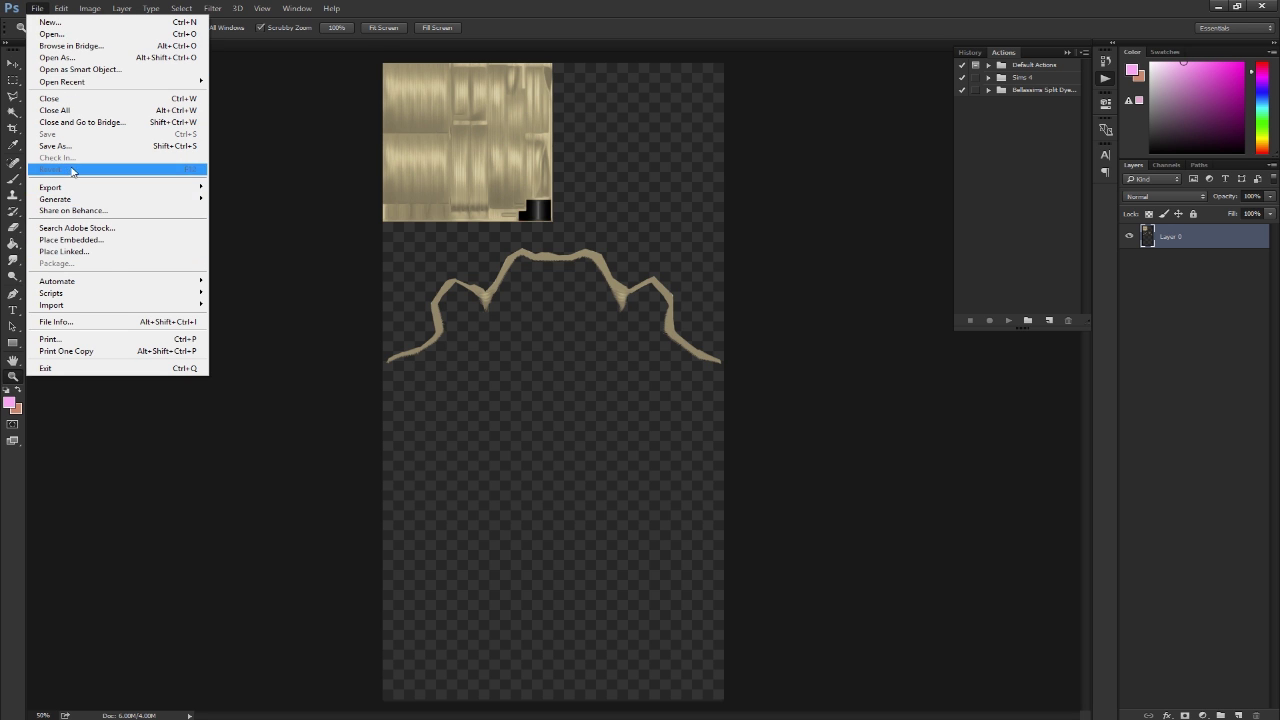
click(123, 241)
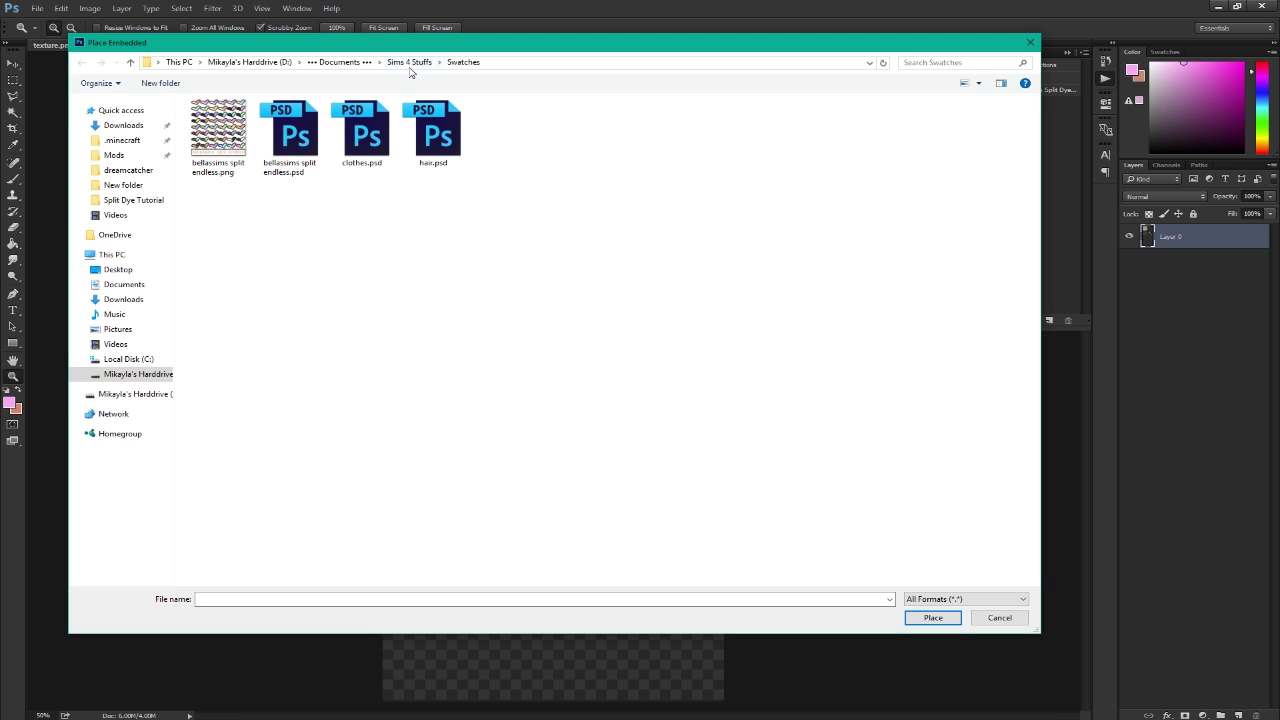
click(340, 62)
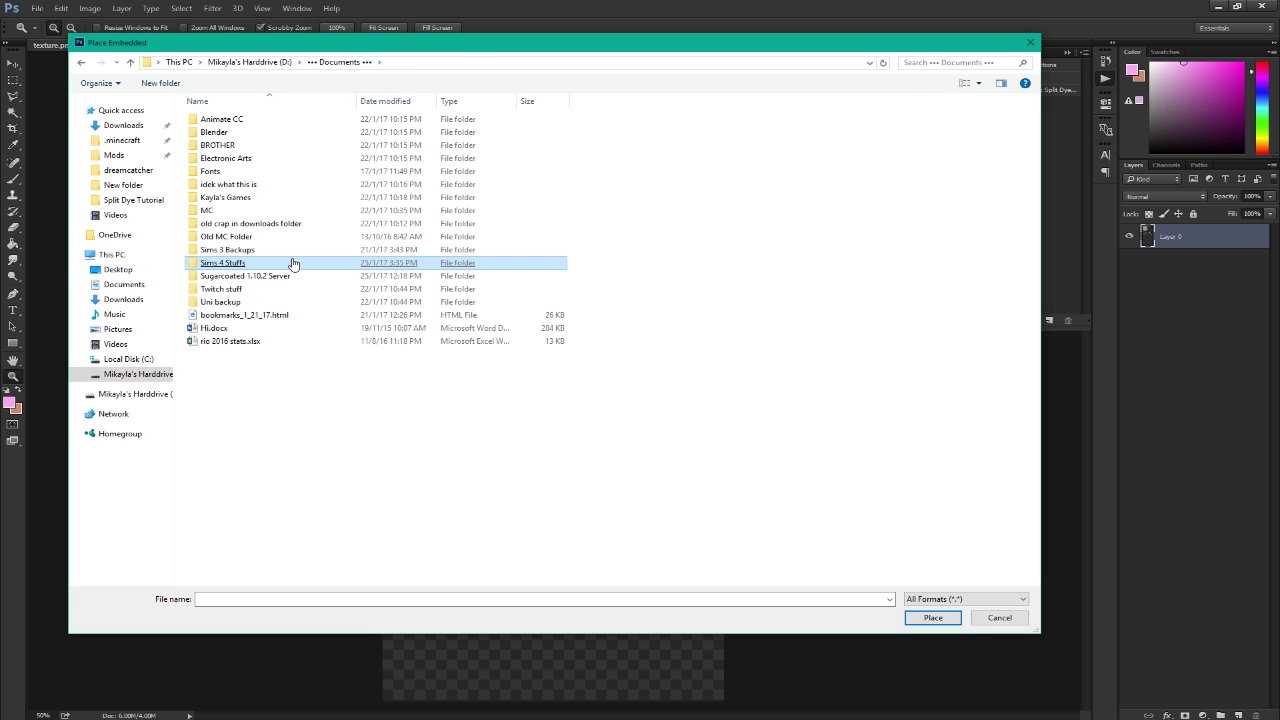
double_click(293, 263)
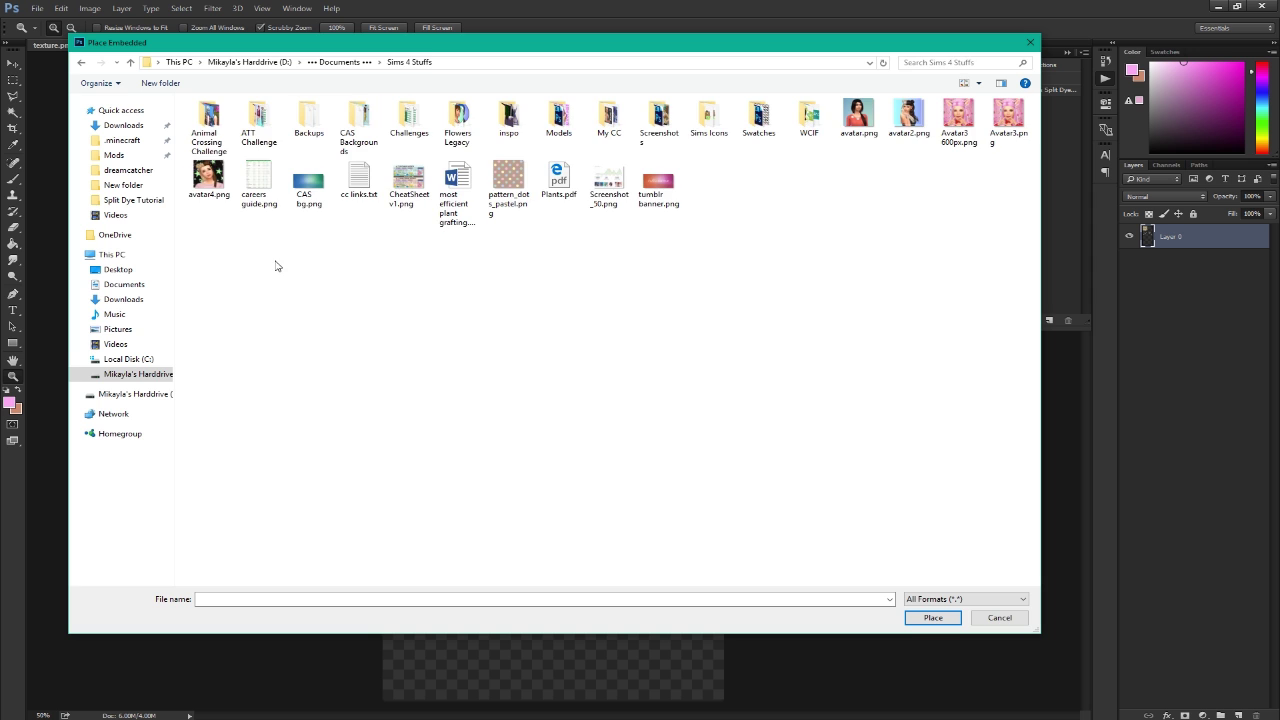
double_click(612, 118)
double_click(252, 145)
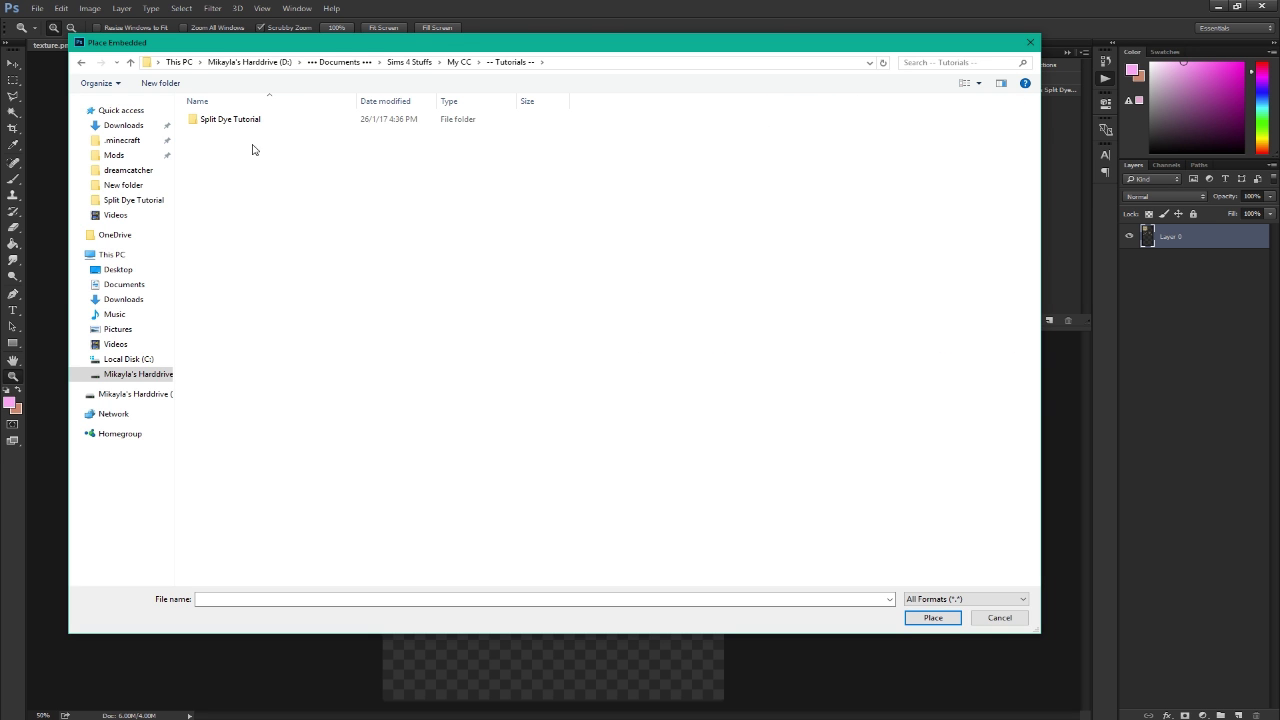
double_click(245, 122)
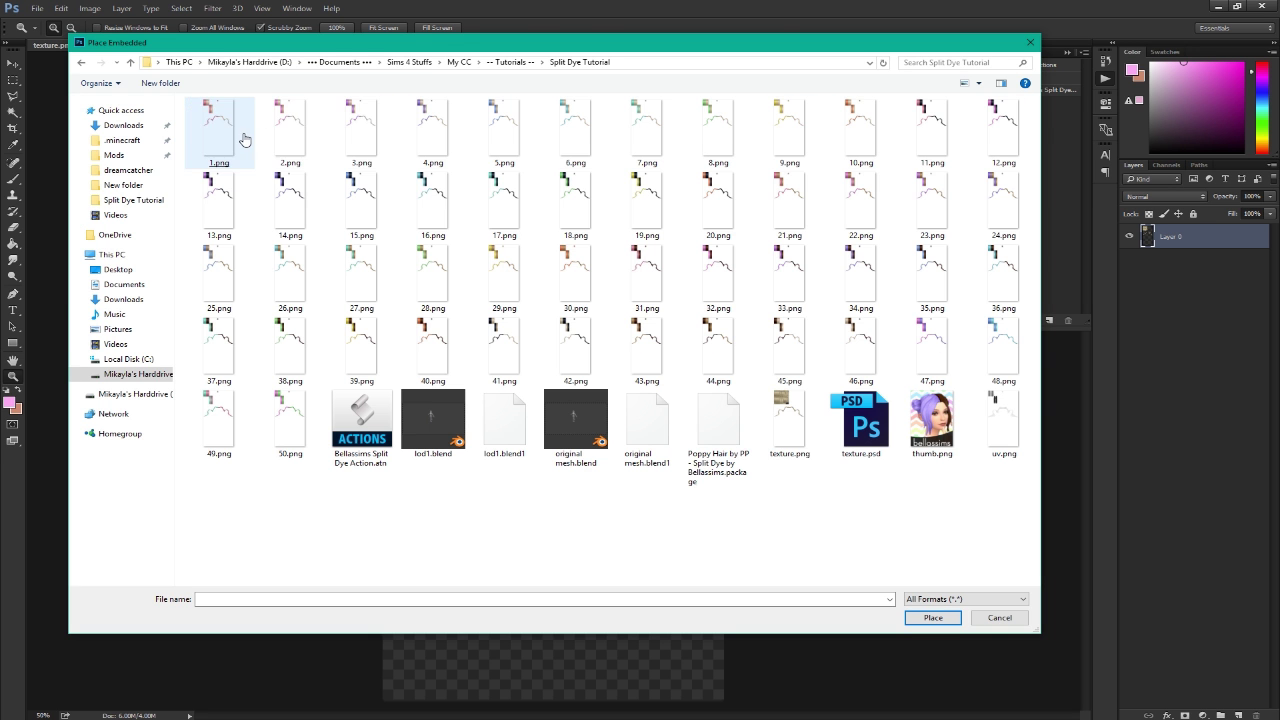
double_click(1005, 441)
key(Return)
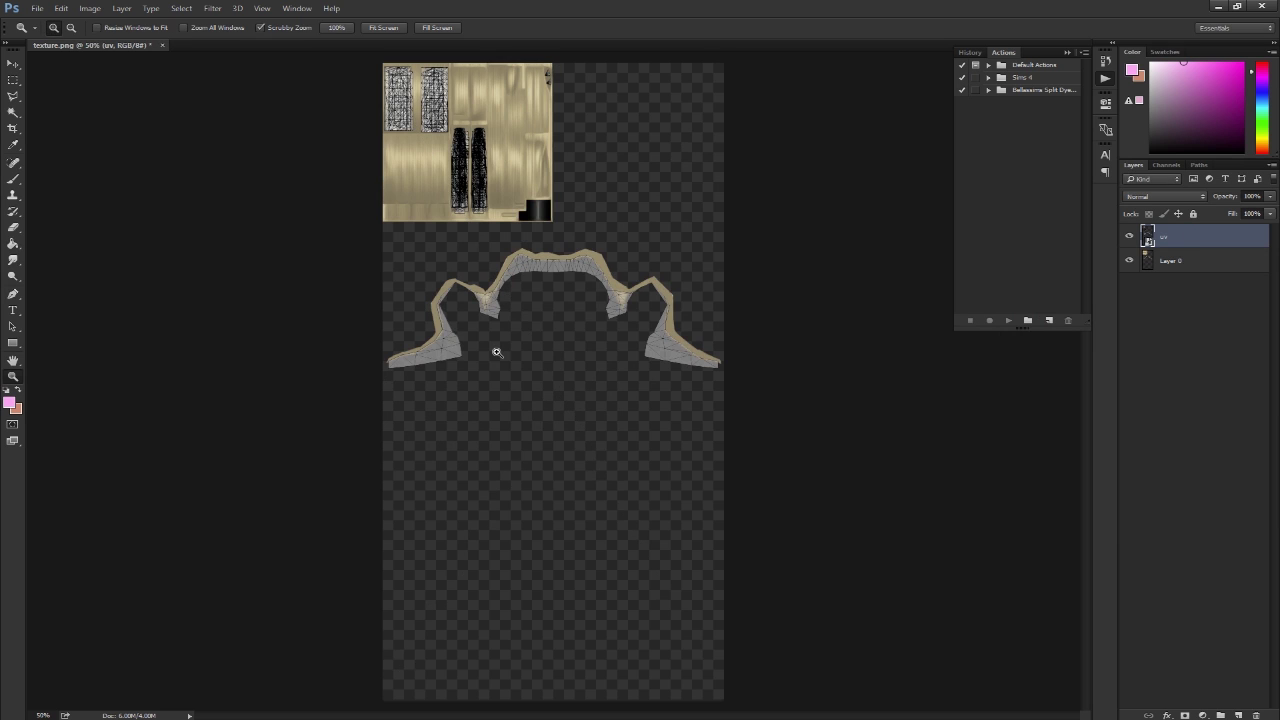
Separate the left-hand strands, left half of the hairline and upper small patch onto their own layer, aligned with their original positions.
click(492, 142)
click(492, 142)
drag(723, 366, 681, 450)
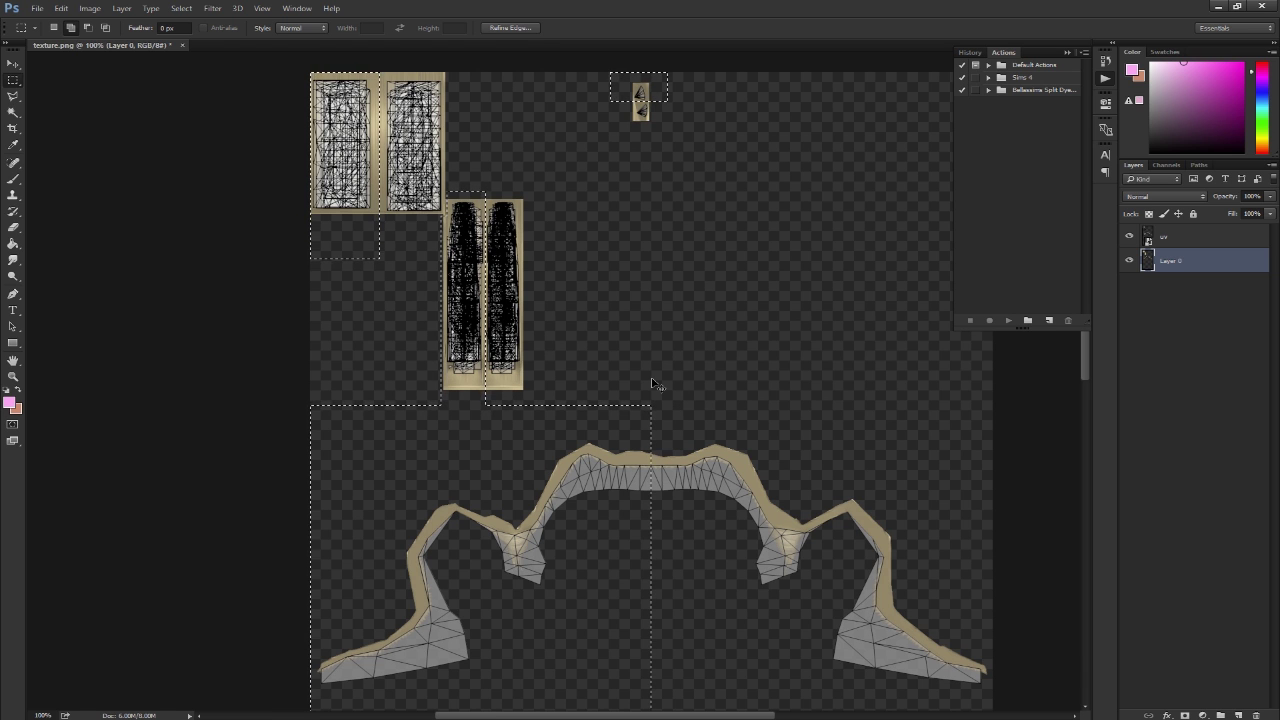
key(Delete)
key(ctrl+d)
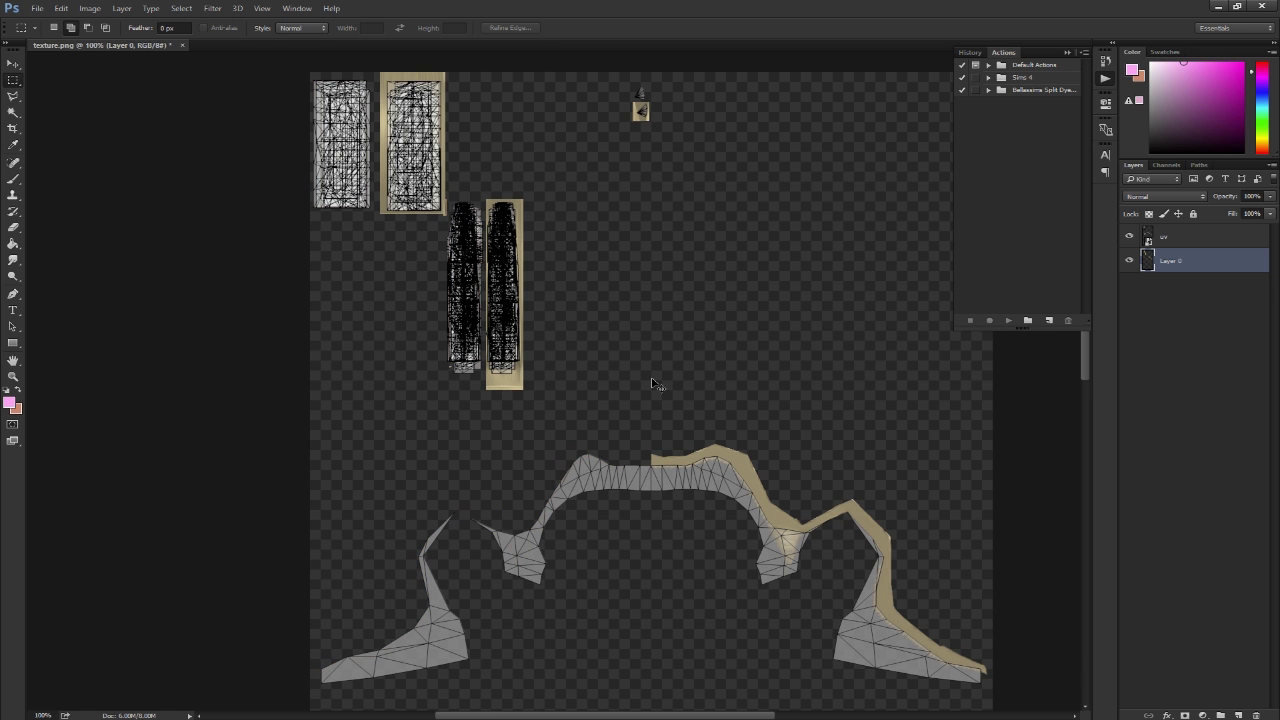
key(ctrl+v)
click(13, 63)
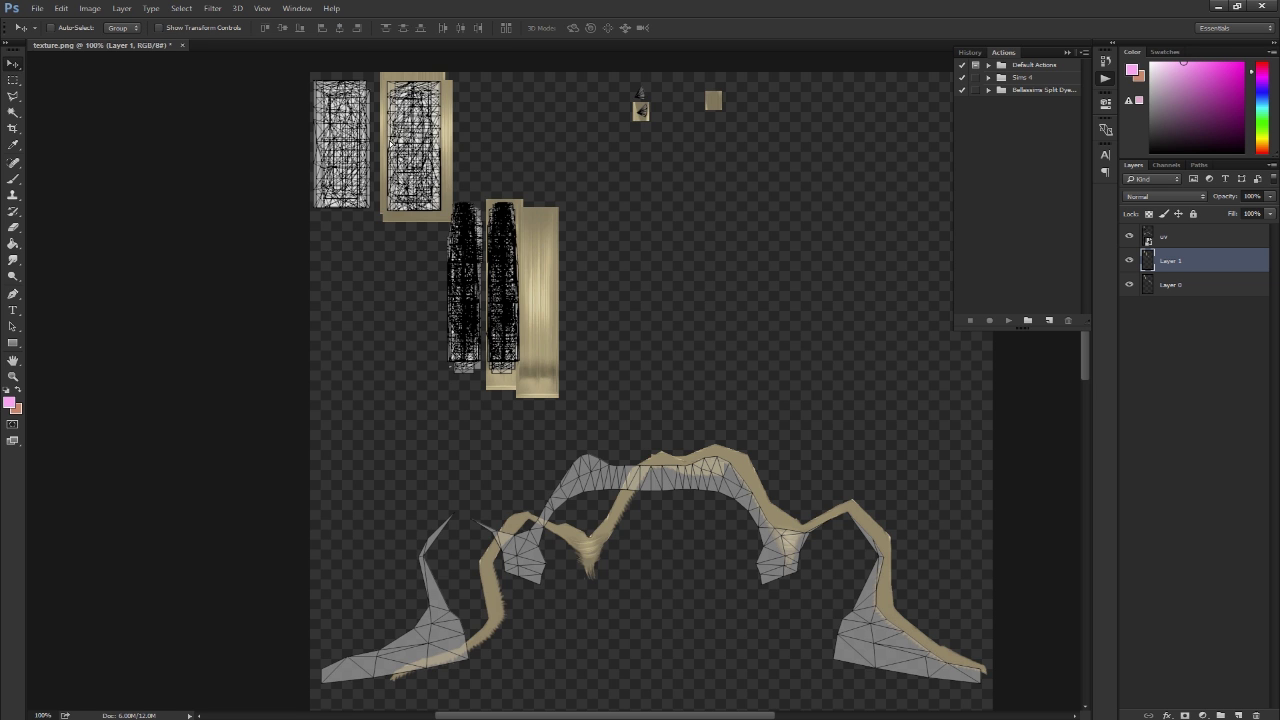
drag(410, 96, 340, 88)
Hide the uv layer and check the separated half by toggling Layer 1's visibility.
click(1128, 261)
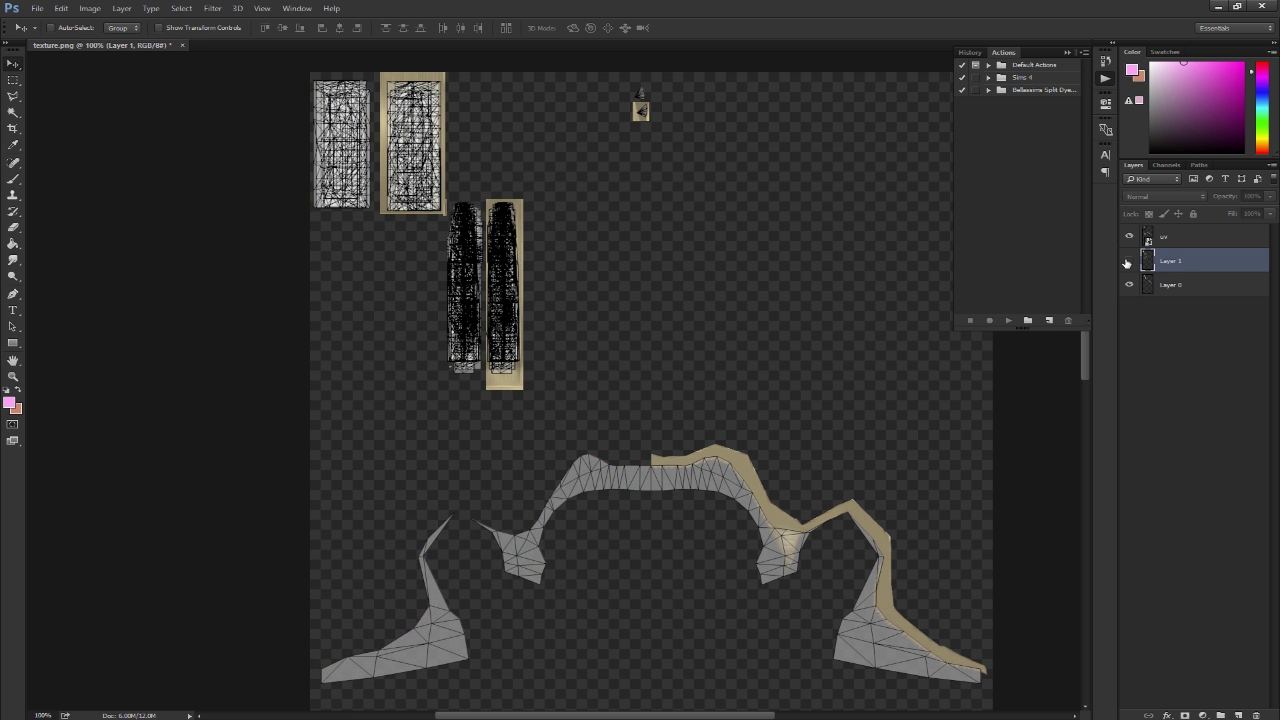
click(1128, 261)
click(1129, 236)
click(1130, 261)
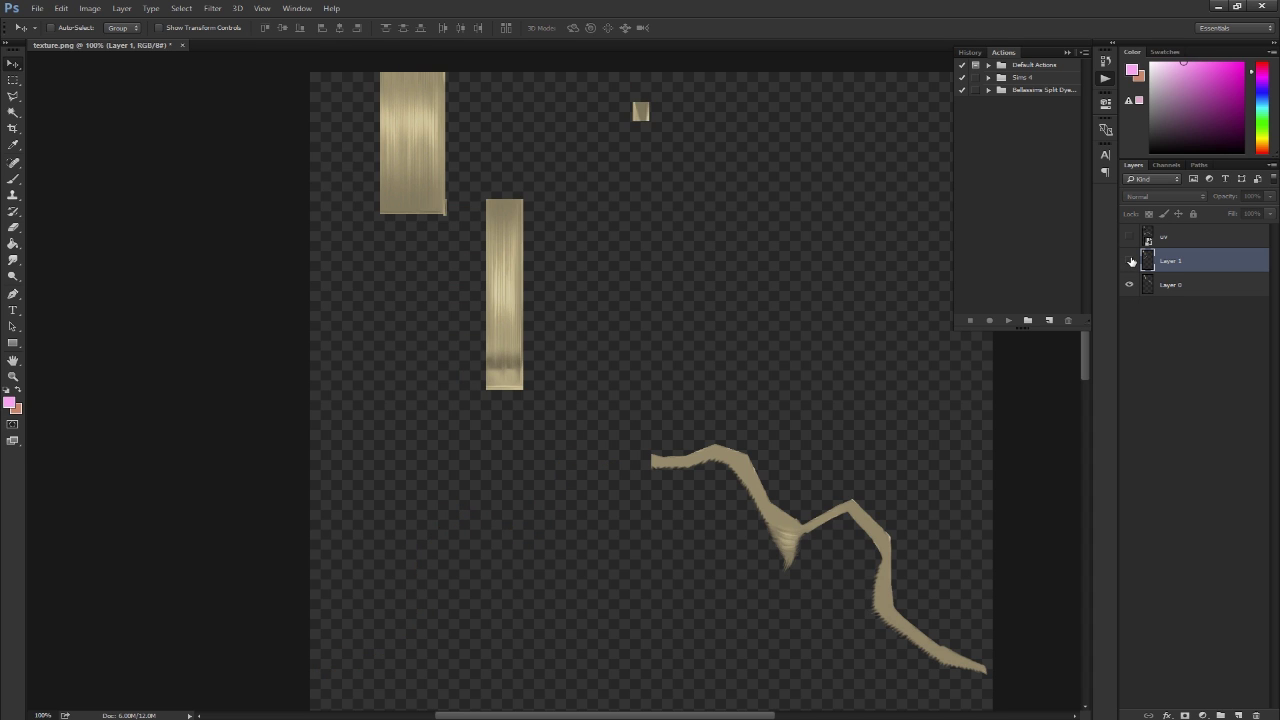
click(1130, 261)
Rename Layer 1 as right and Layer 0 as left.
double_click(1170, 261)
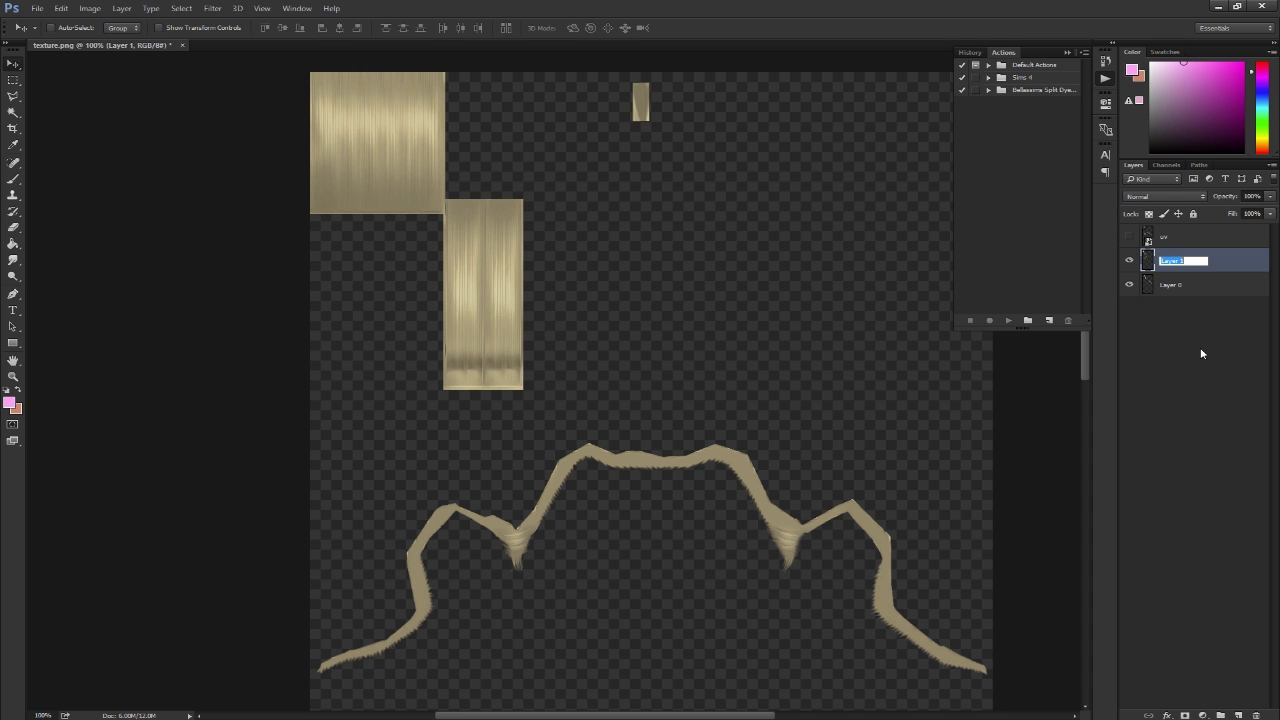
text(right)
key(Return)
double_click(1171, 289)
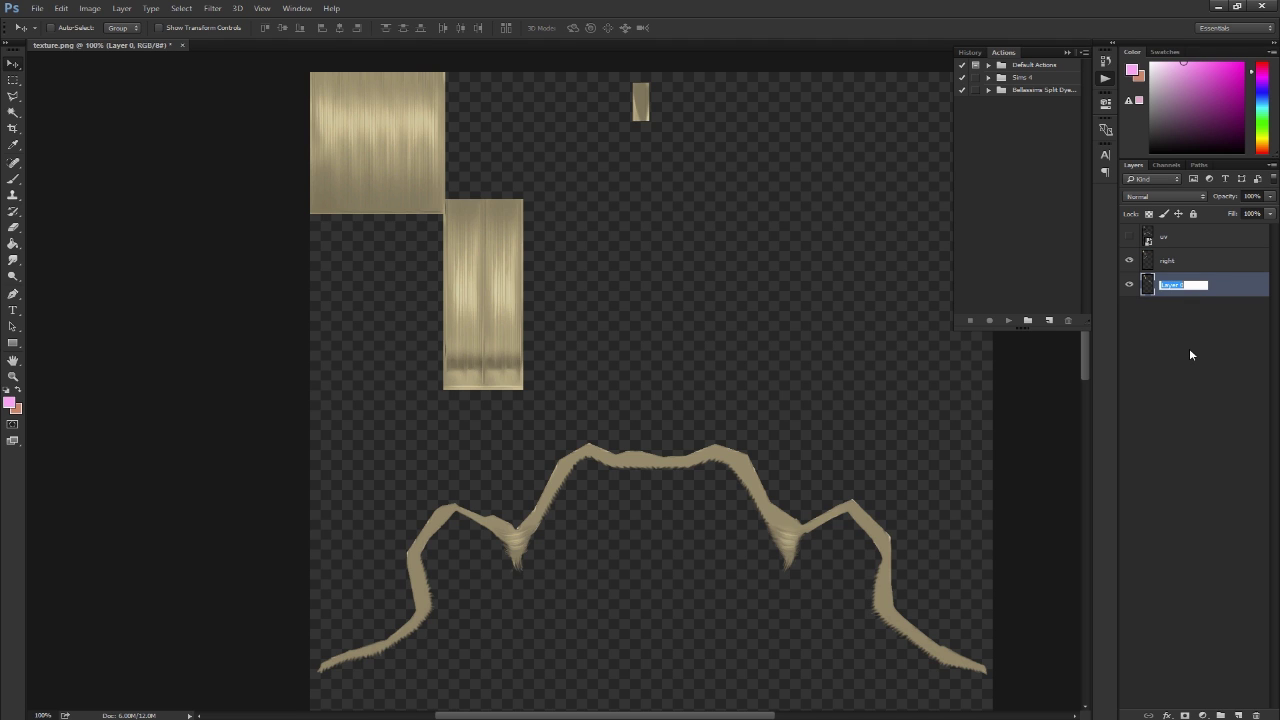
text(left)
key(Return)
Check which half of the hair the left and right layers each contain by toggling their visibility.
click(1130, 286)
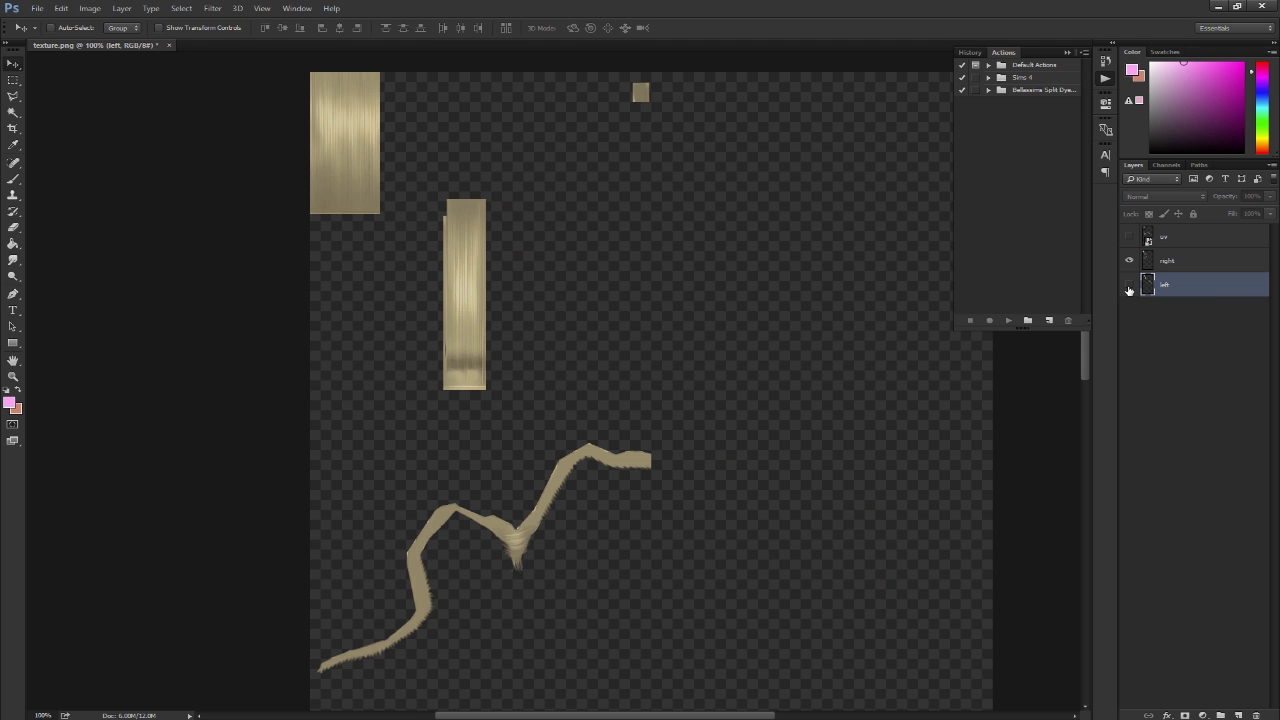
click(1129, 287)
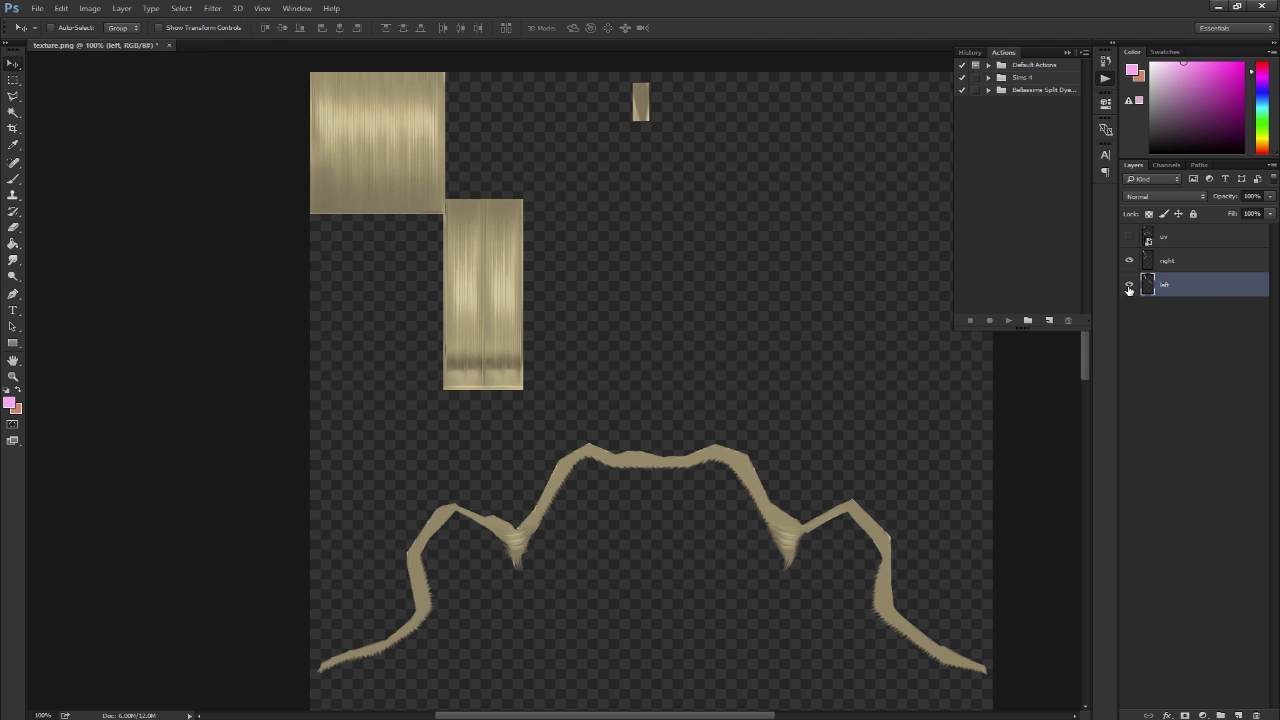
click(1162, 261)
click(1130, 261)
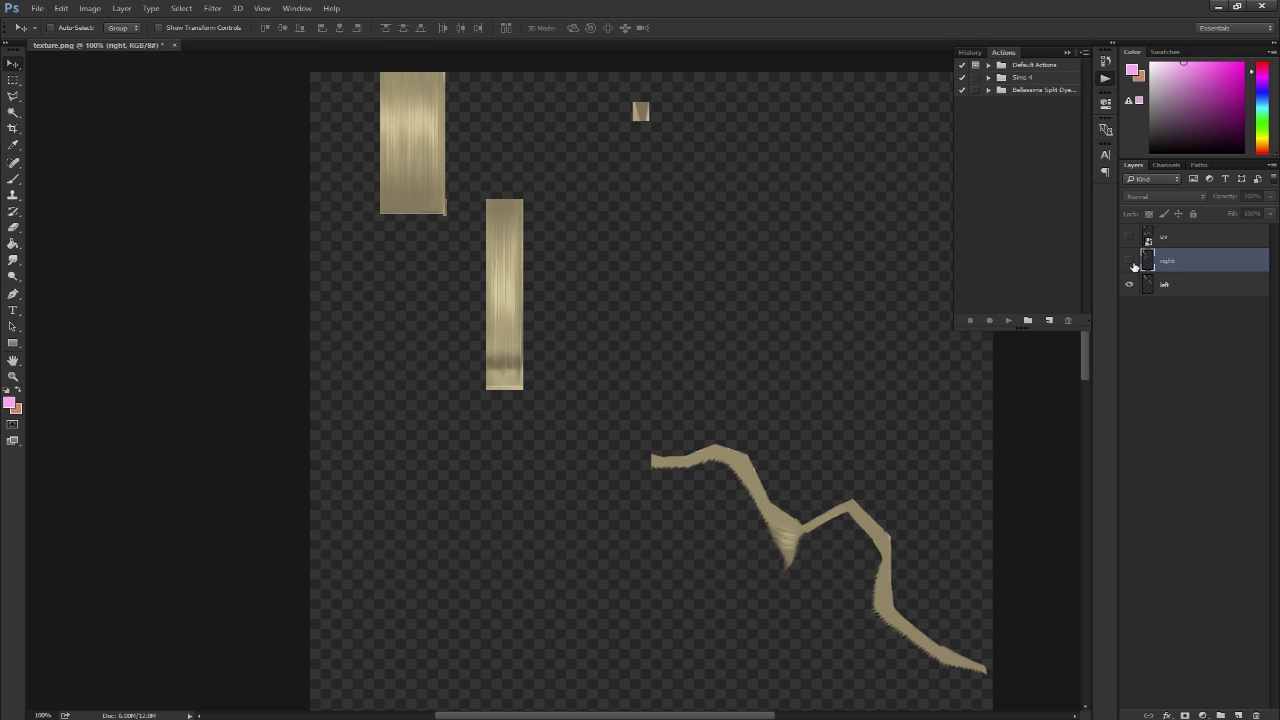
click(1130, 261)
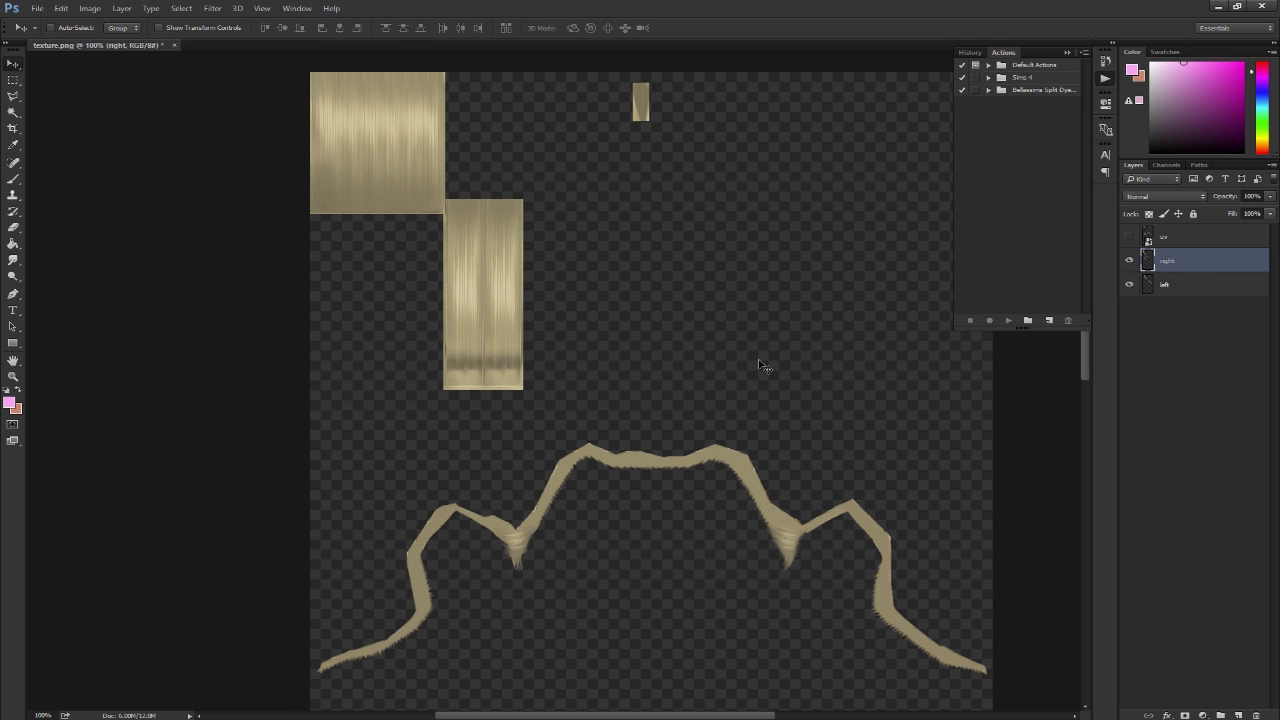
Delete the uv layer and clear the layer selection.
click(1162, 243)
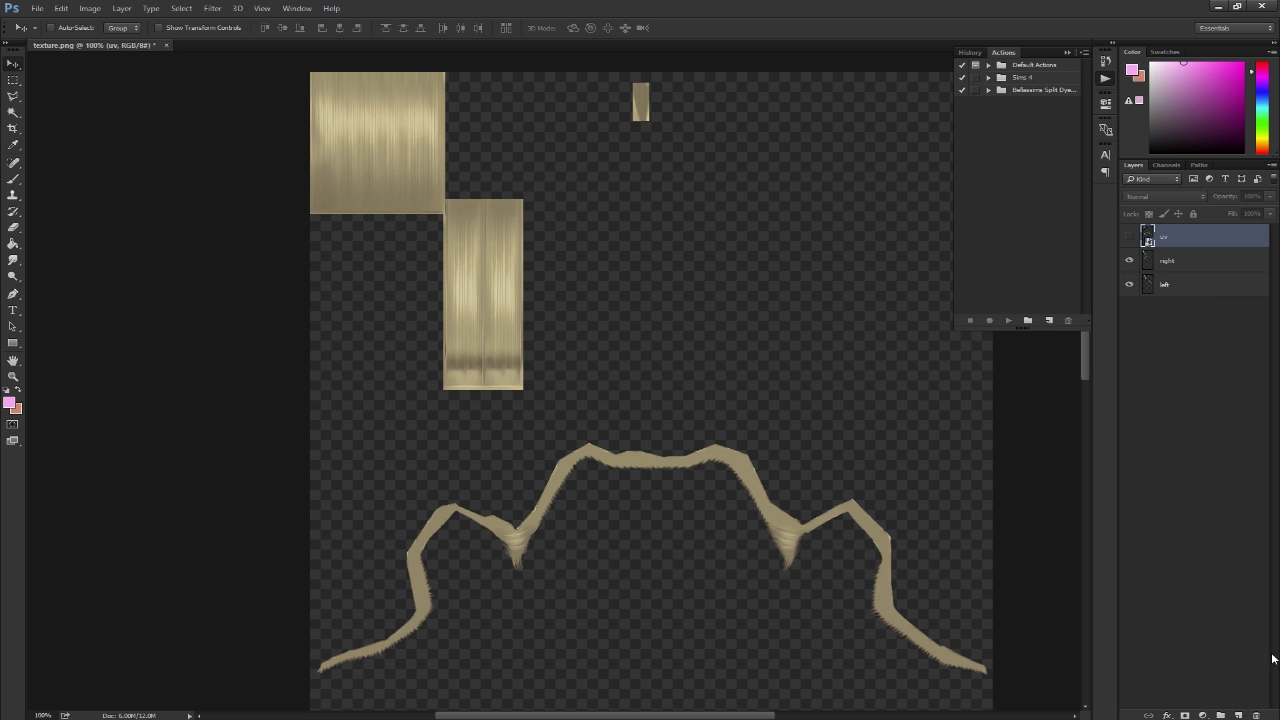
click(1256, 715)
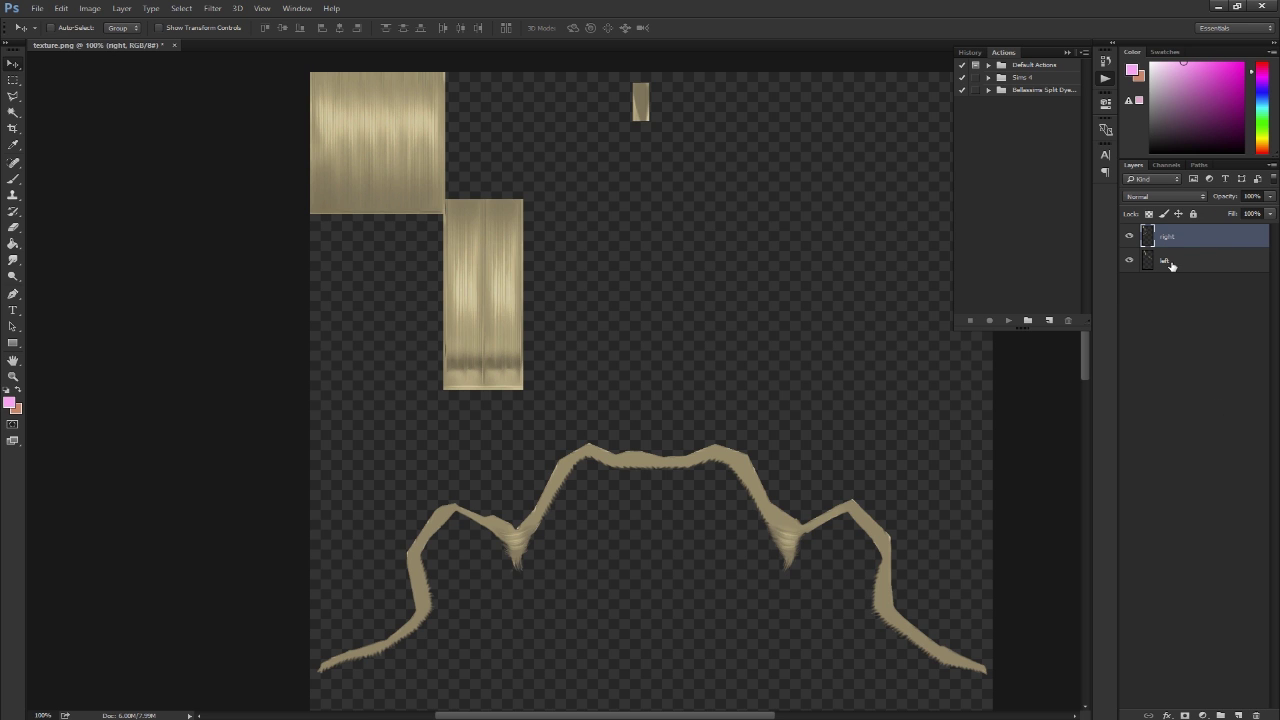
mouse_move(1172, 264)
mouse_down()
mouse_move(1174, 234)
mouse_move(1194, 268)
mouse_up()
click(1207, 313)
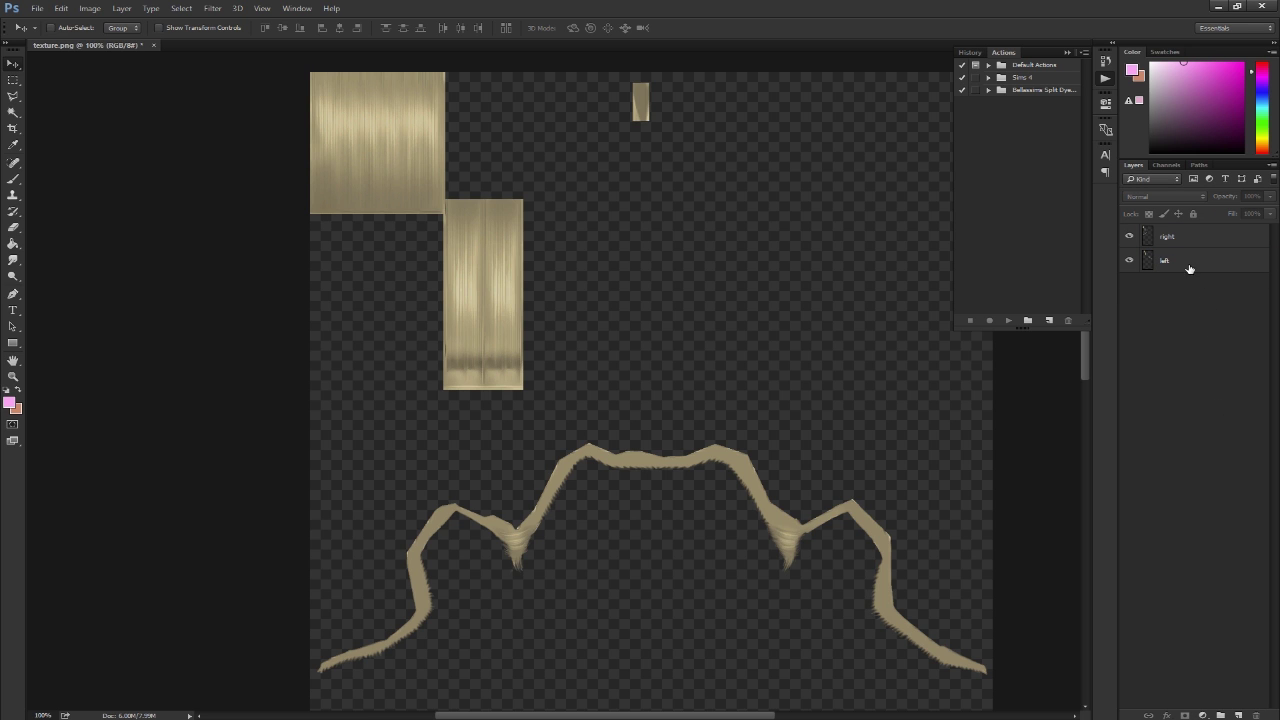
Run the action from the Bellassims Split Dye set with the left layer selected.
click(1180, 262)
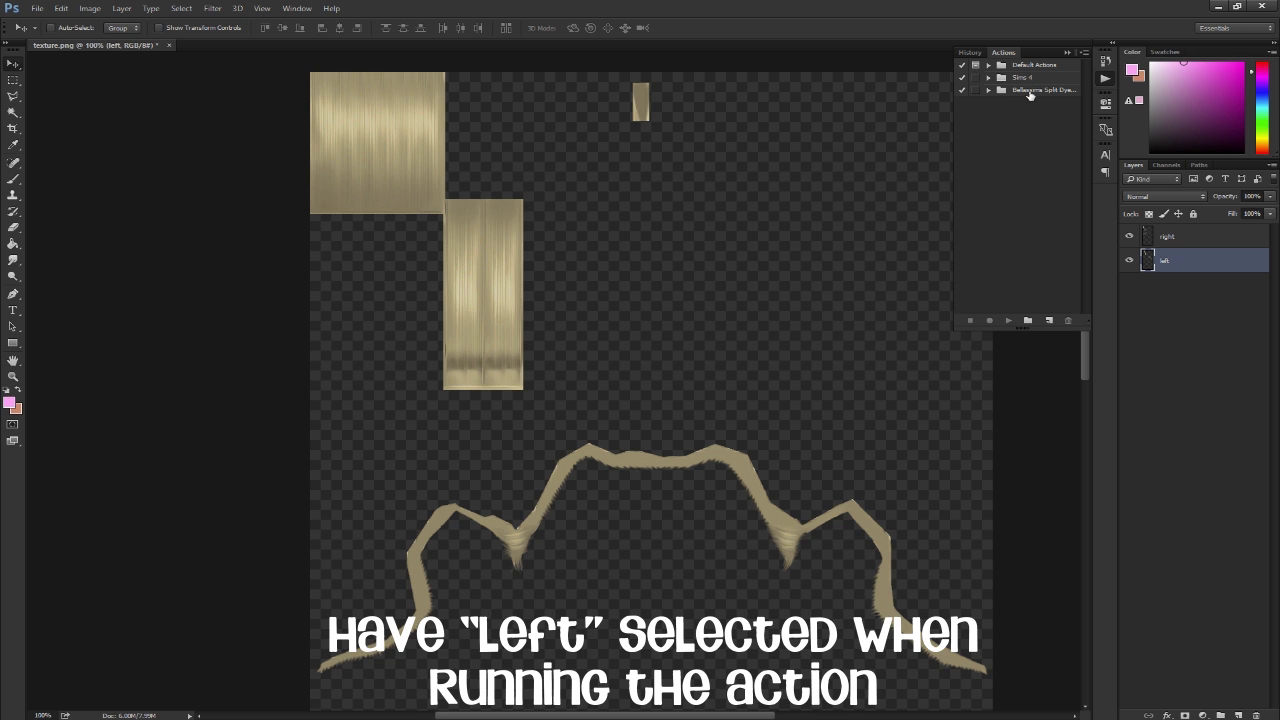
click(988, 90)
click(1028, 103)
click(1007, 320)
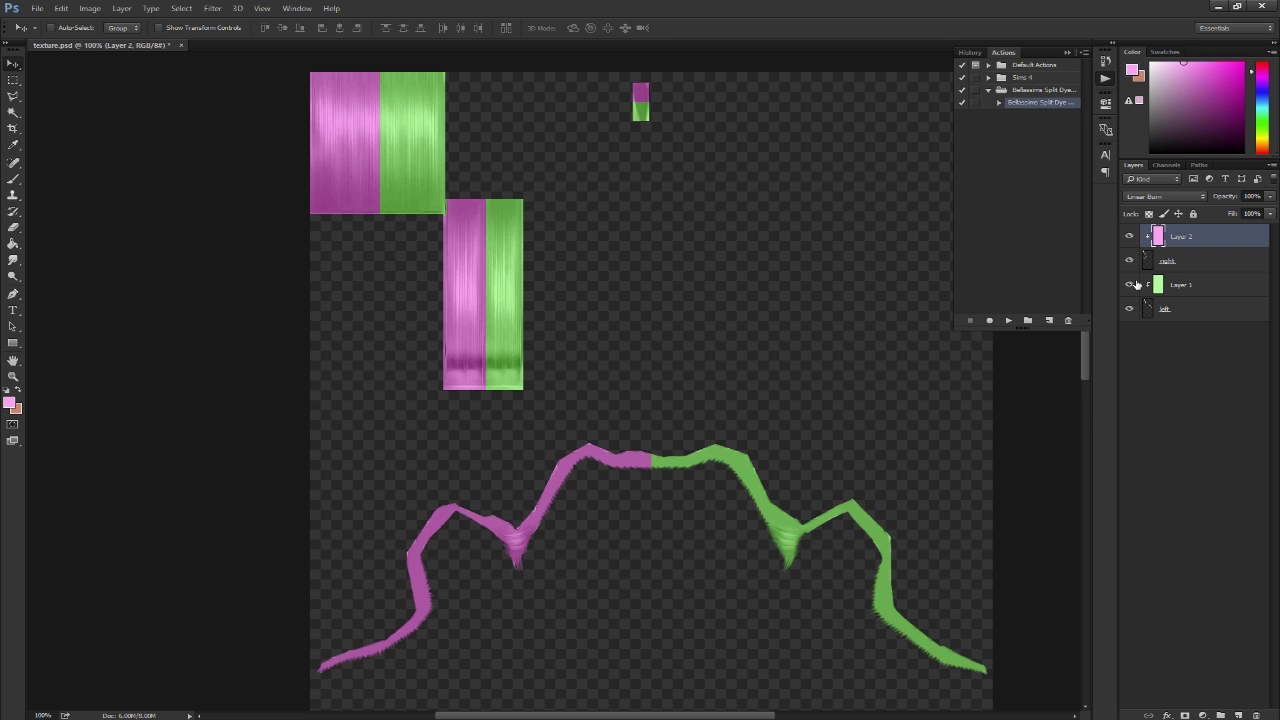
Compare the grey base texture with the pink and green colour layers by toggling Layer 2 and Layer 1.
click(1129, 236)
click(1129, 284)
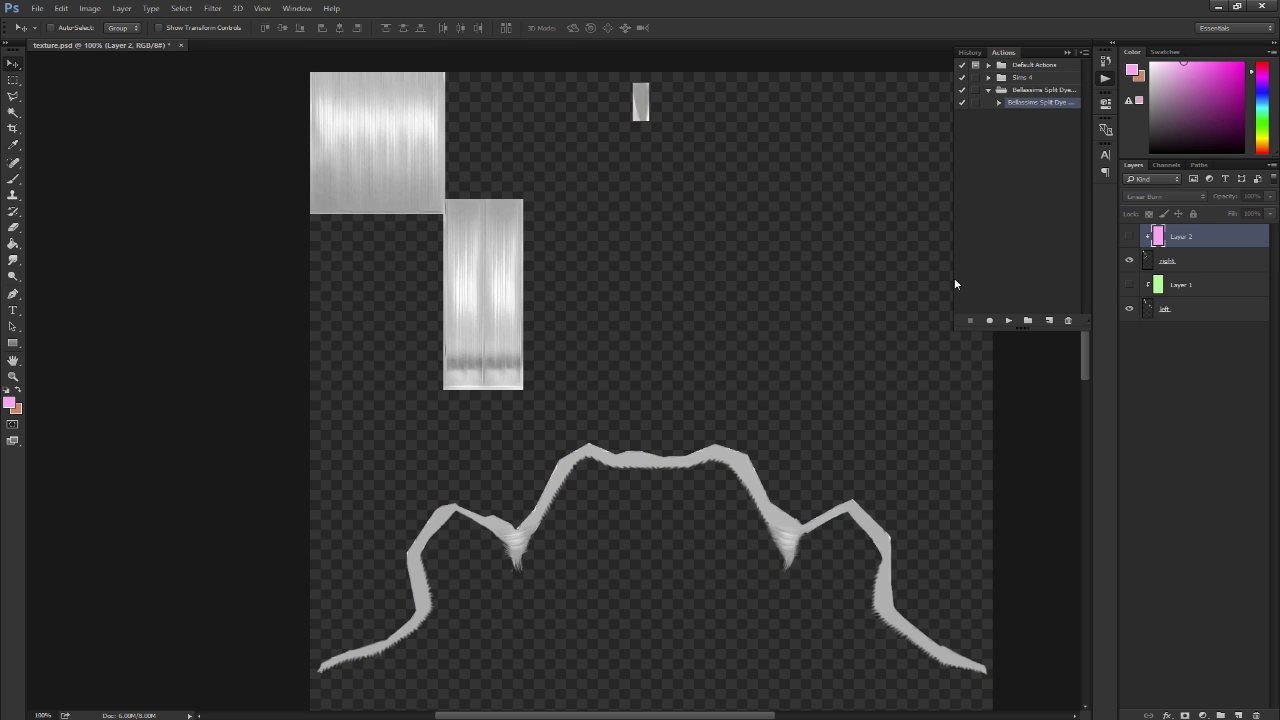
click(1129, 236)
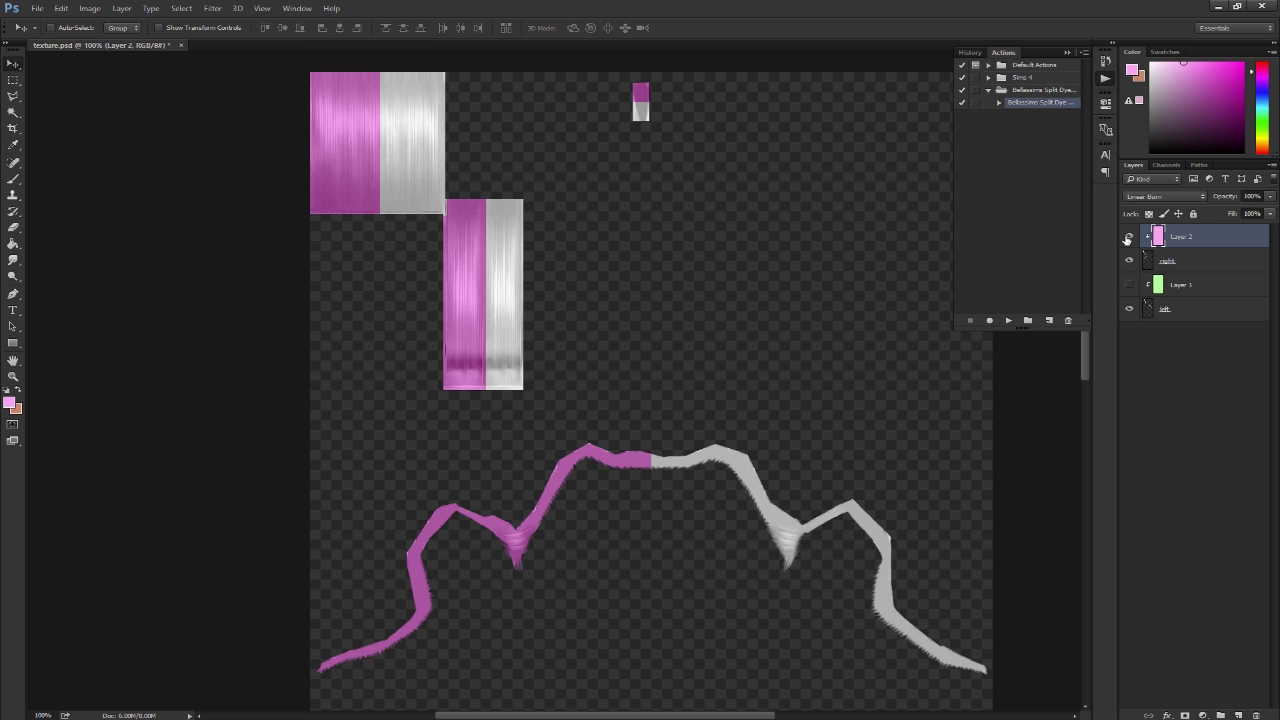
click(1130, 285)
click(1130, 285)
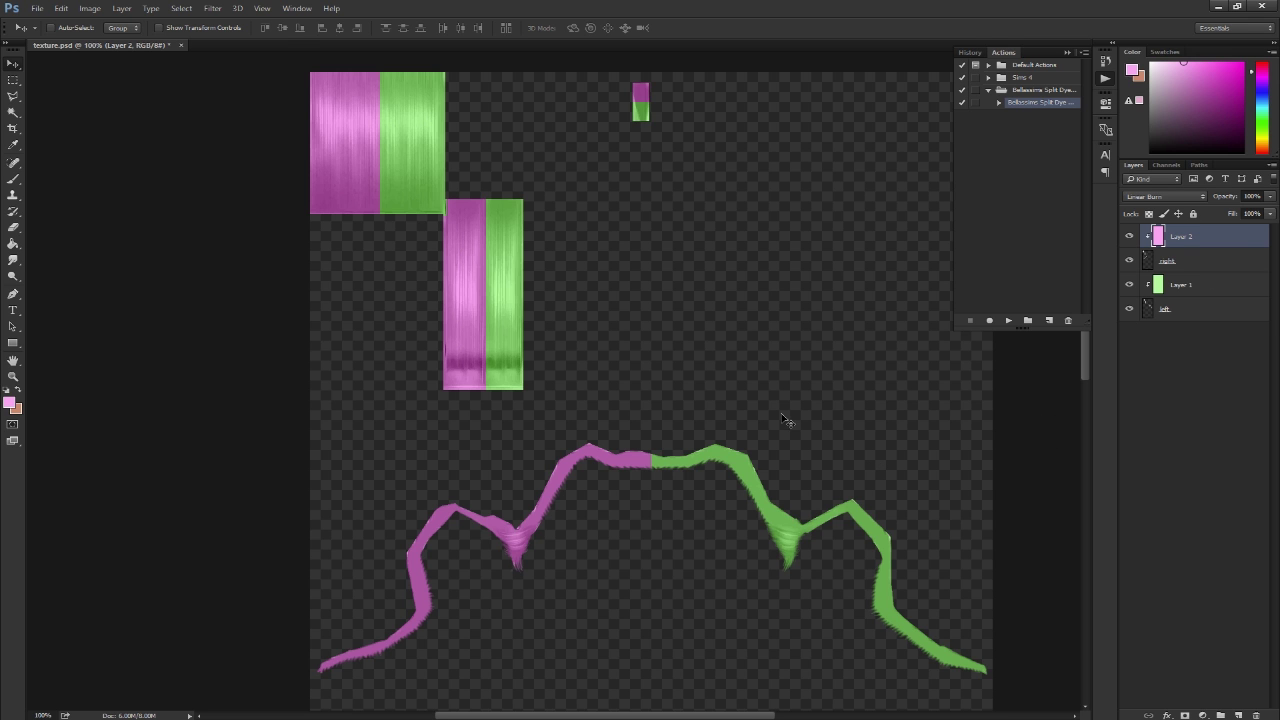
Minimize Photoshop, show the desktop and look into its New folder holding the saved swatches.
click(1219, 8)
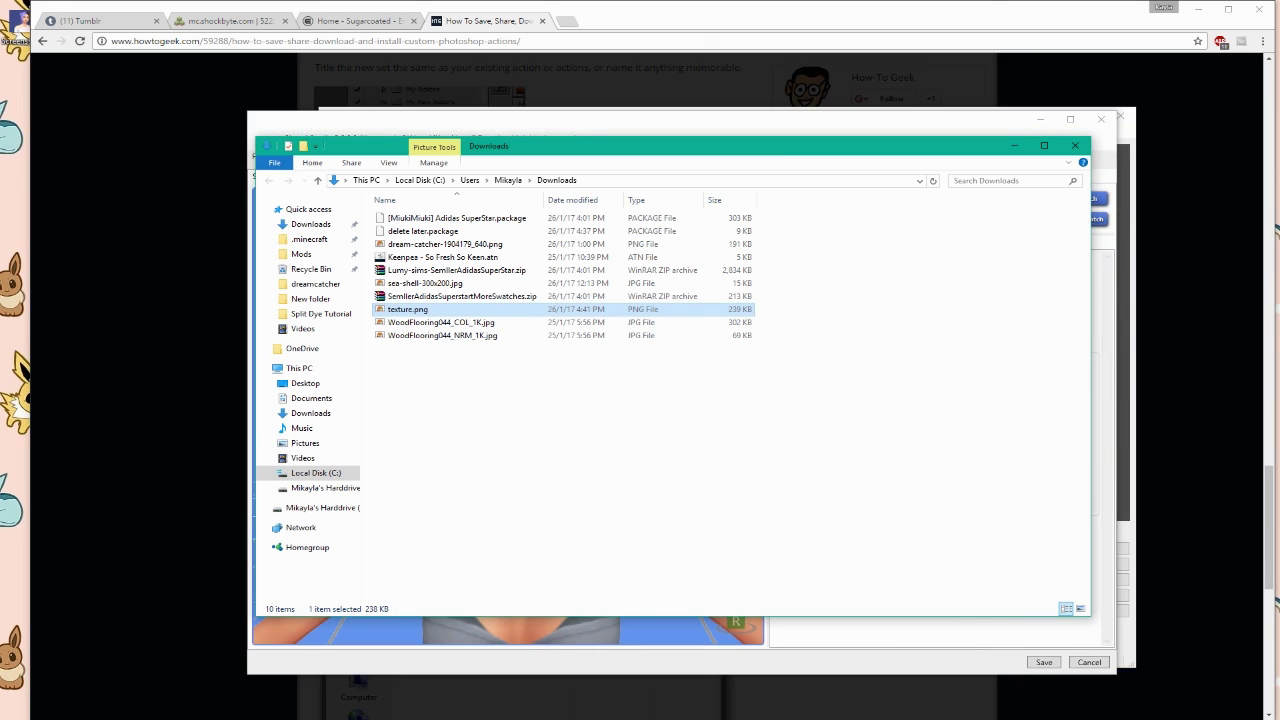
key(super+d)
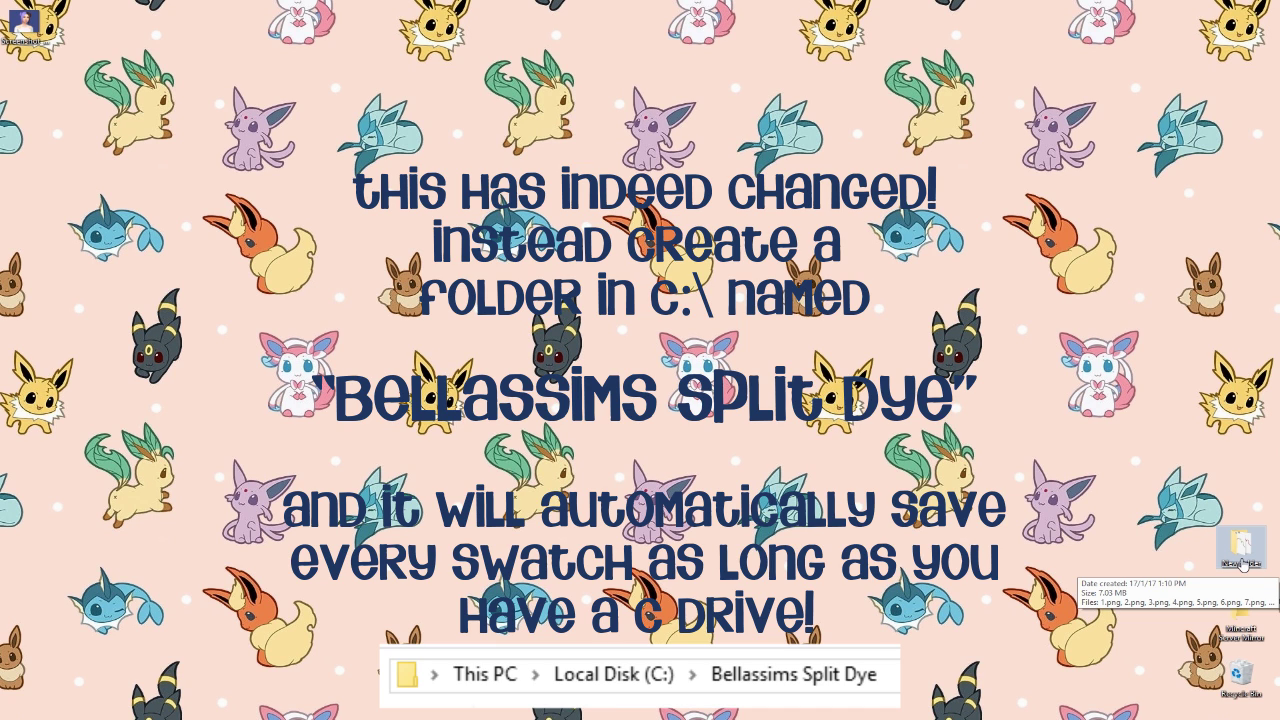
double_click(1241, 555)
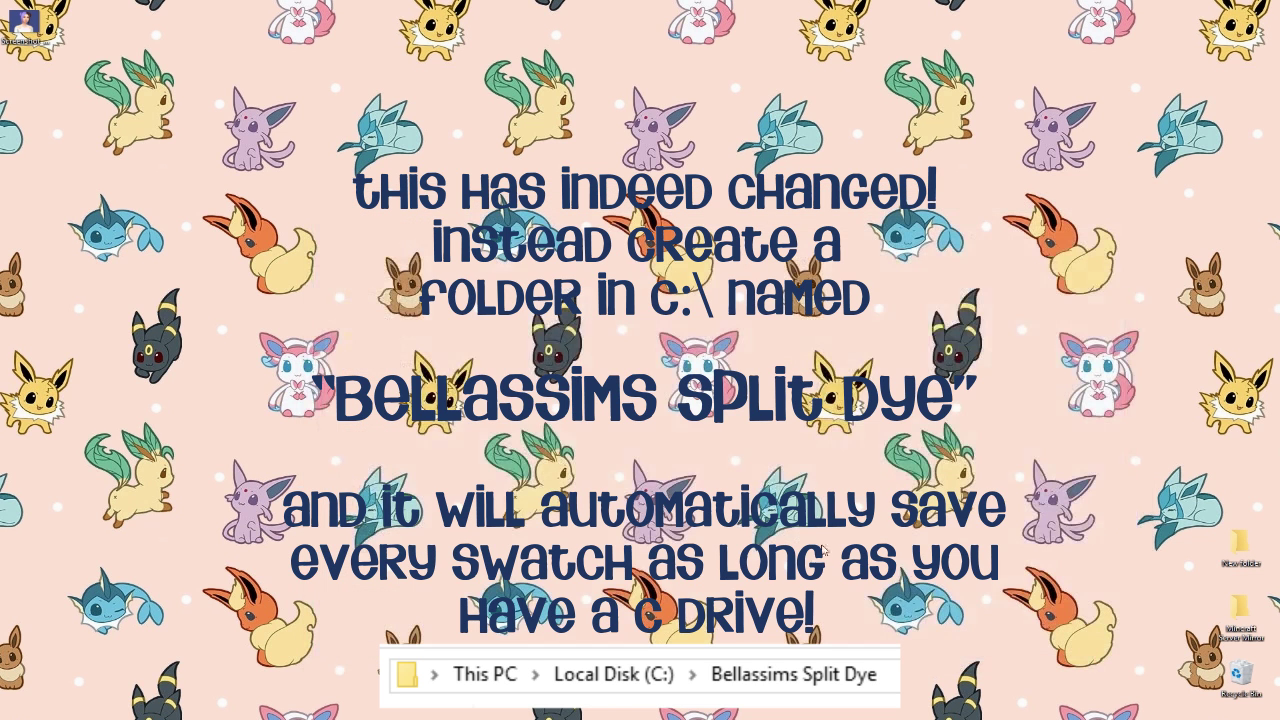
click(1127, 194)
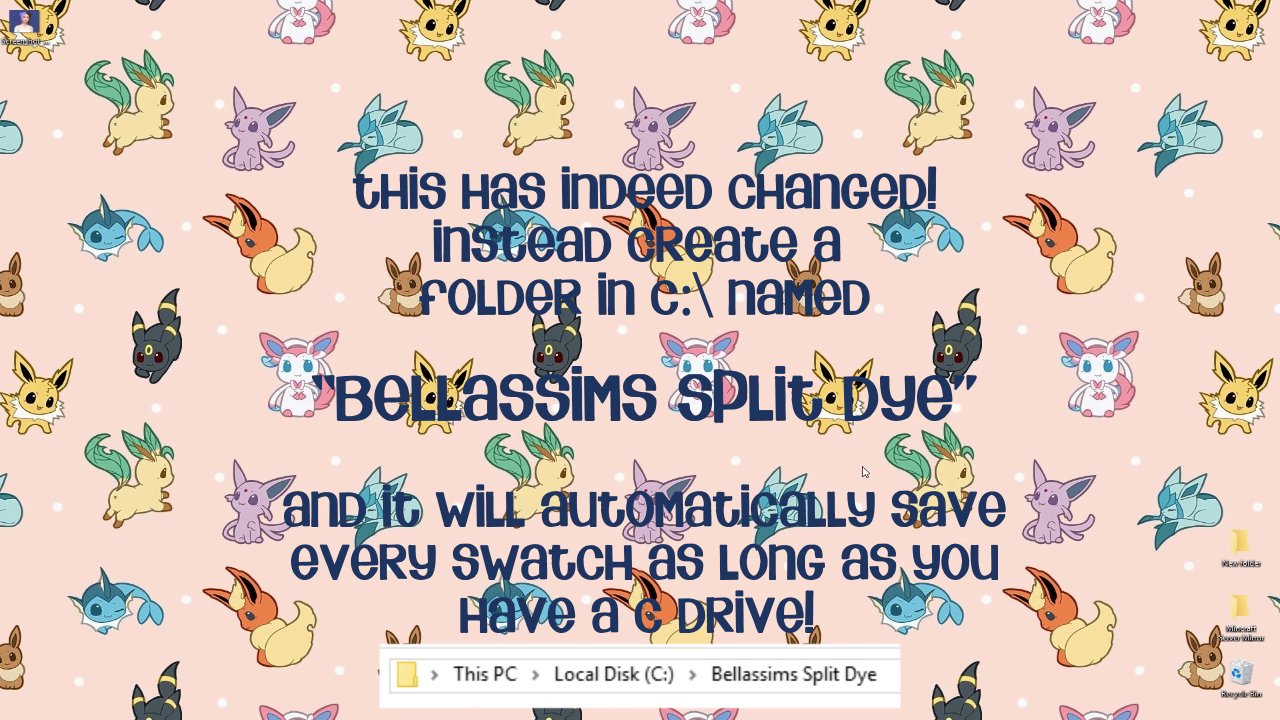